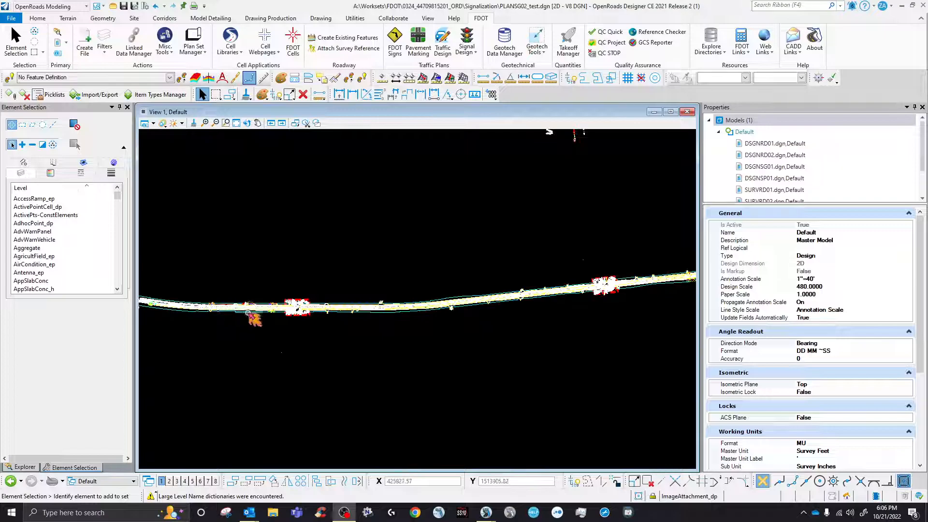
scroll(348, 354, down, 2)
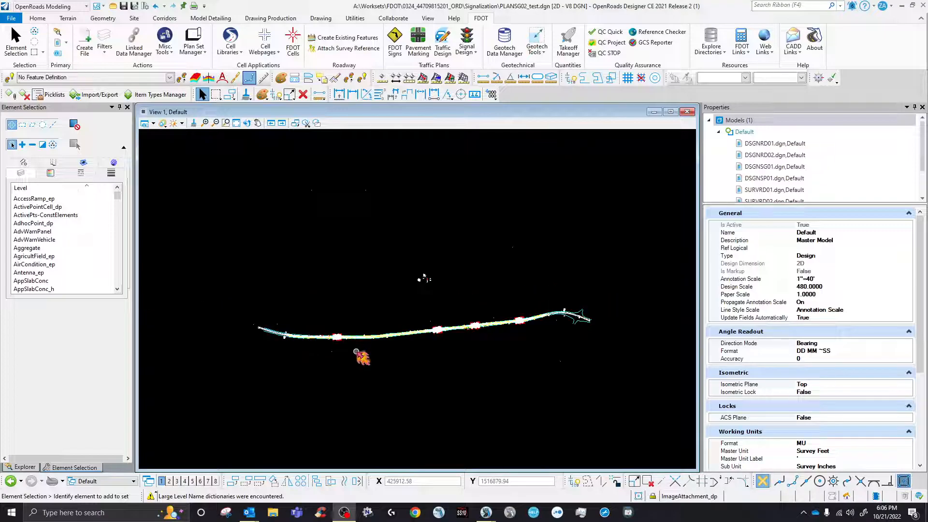
scroll(356, 351, up, 2)
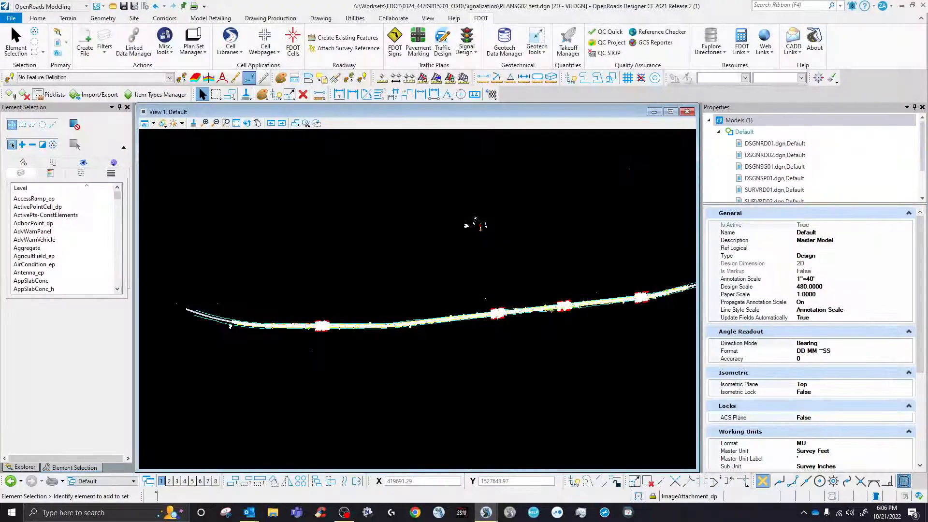
drag(927, 29, 925, 249)
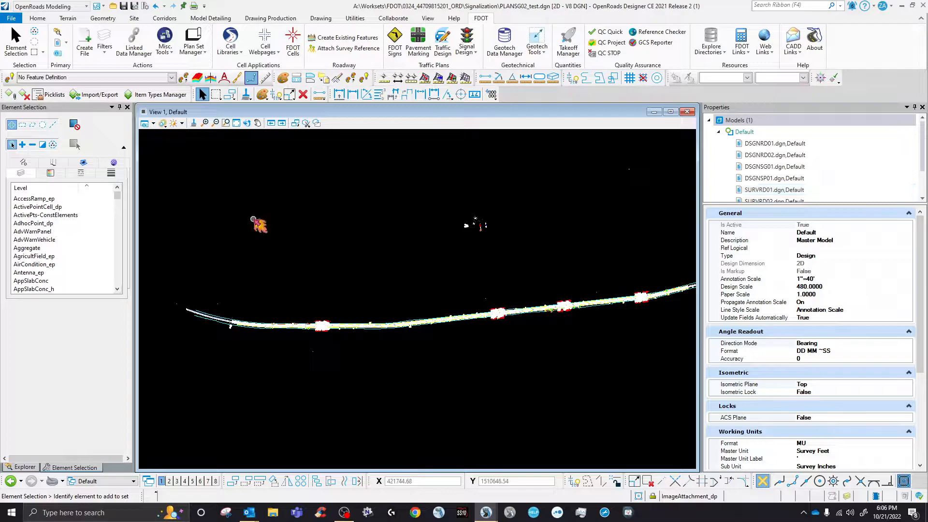
Open the Level Manager, widen its file list and examine the levels of PLANSG02_test.dgn and its attached references.
click(38, 18)
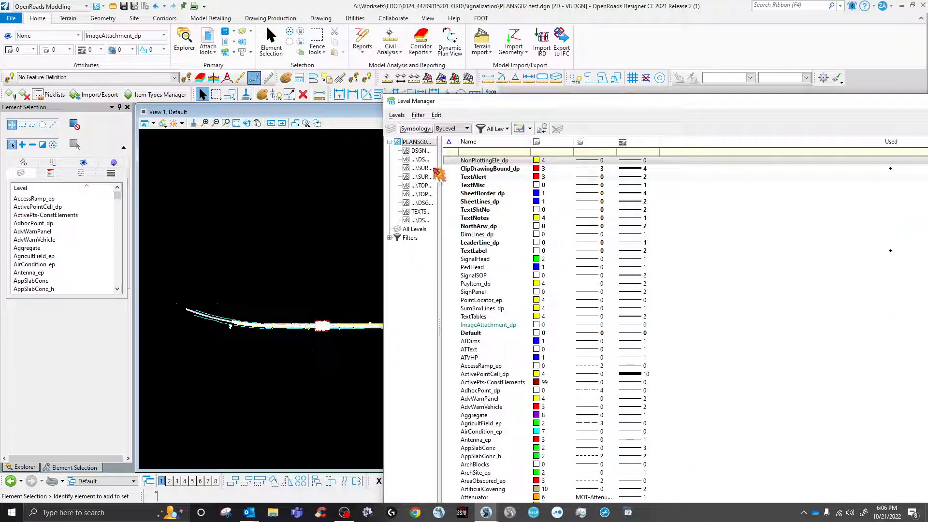
drag(440, 169, 520, 170)
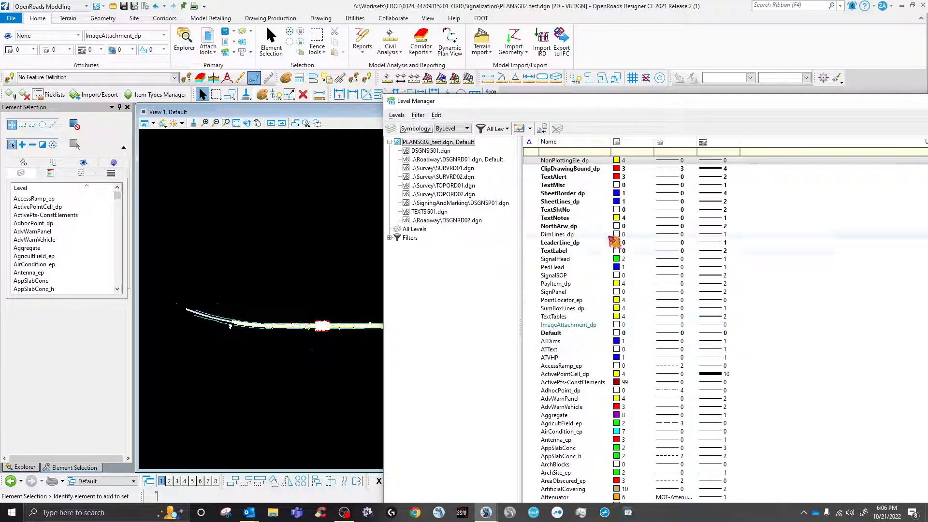
scroll(603, 290, down, 3)
scroll(603, 290, down, 12)
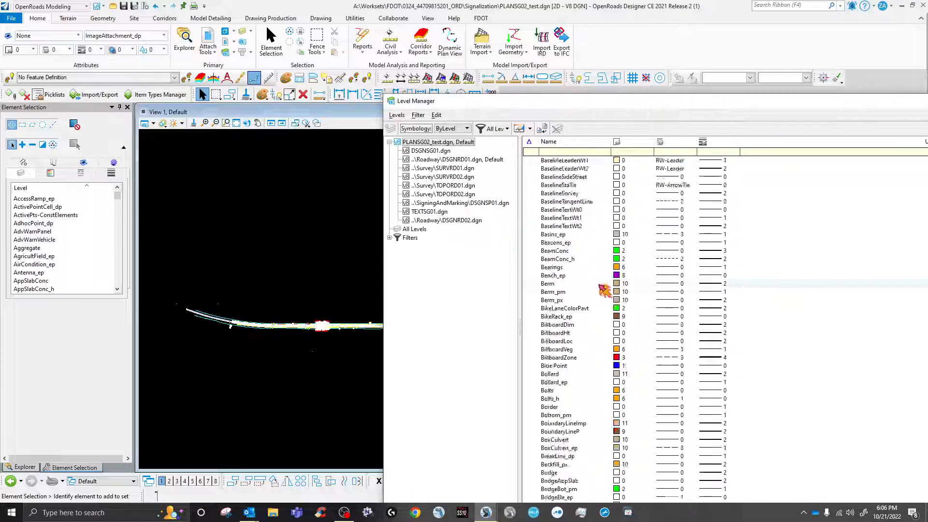
scroll(603, 290, up, 15)
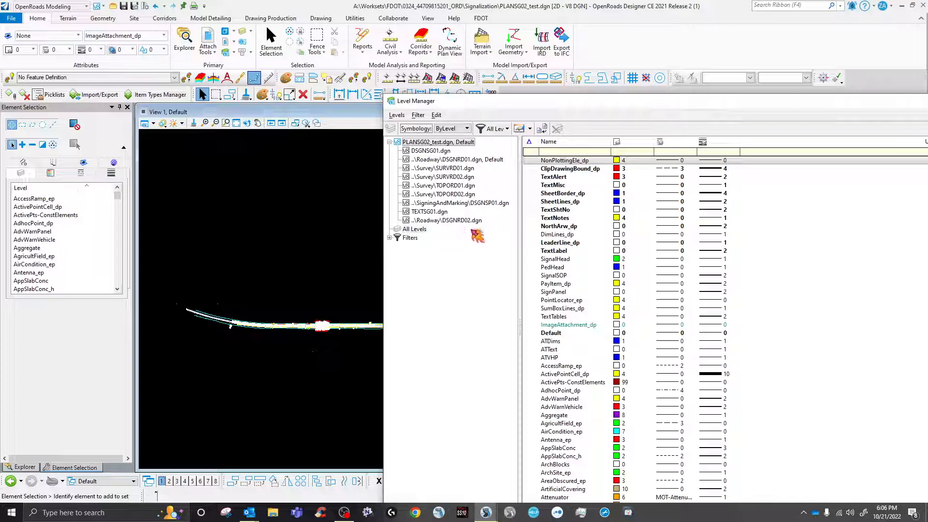
Inspect the framed signal intersection on the roadway, check the list of available models, and close the Level Manager.
drag(425, 104, 555, 184)
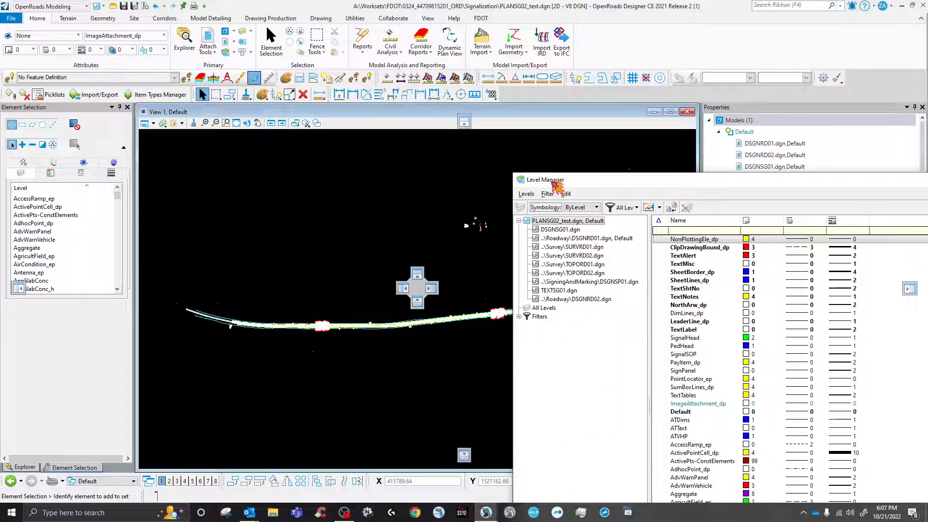
scroll(363, 319, up, 5)
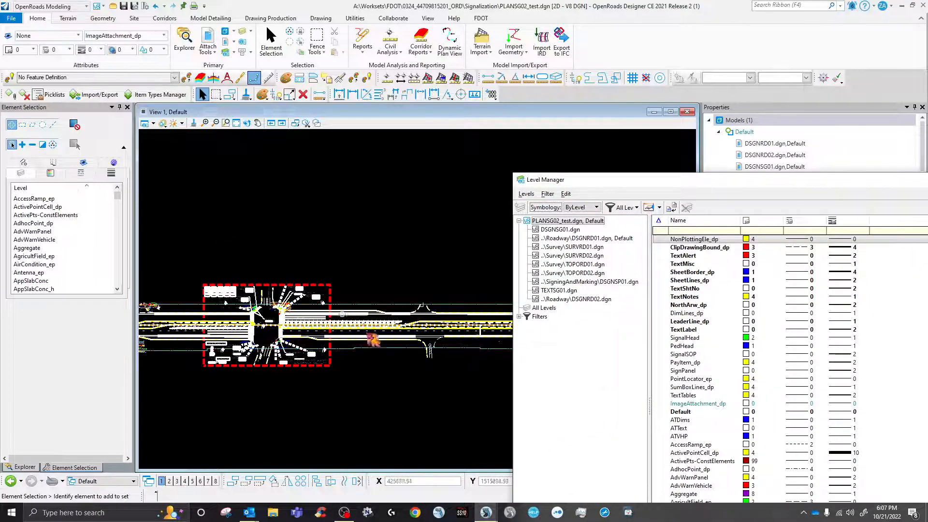
click(111, 481)
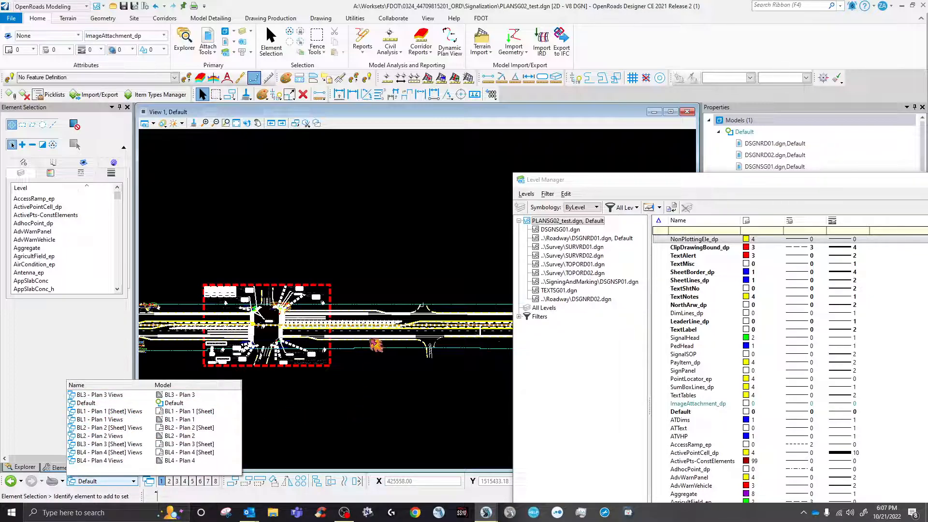
click(581, 178)
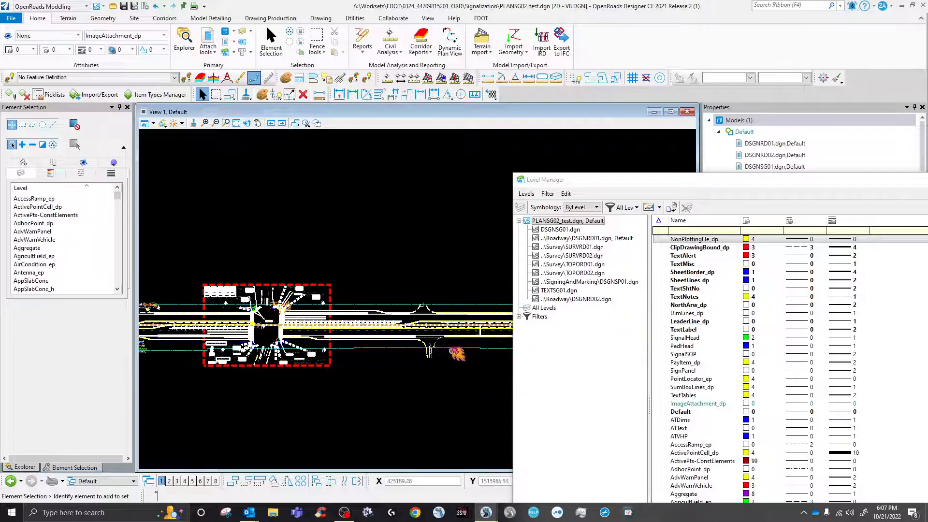
drag(547, 177, 925, 155)
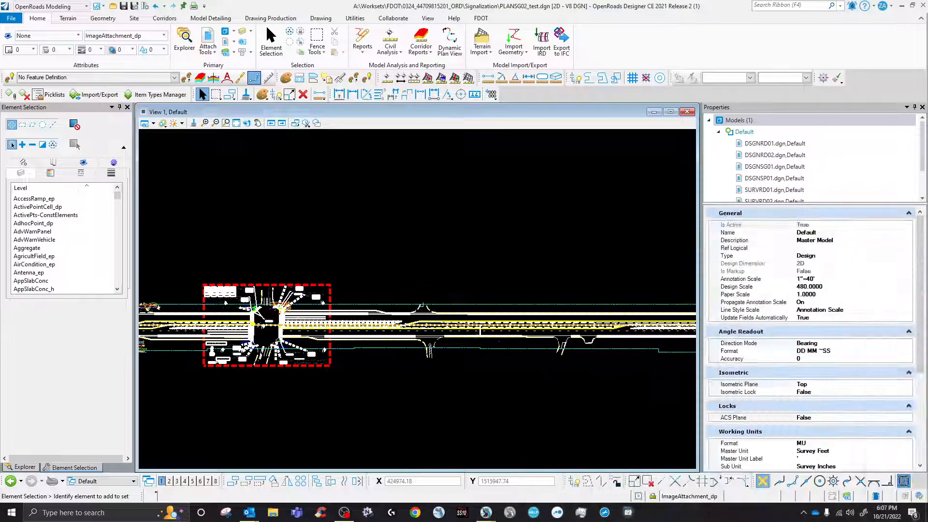
drag(927, 105, 129, 109)
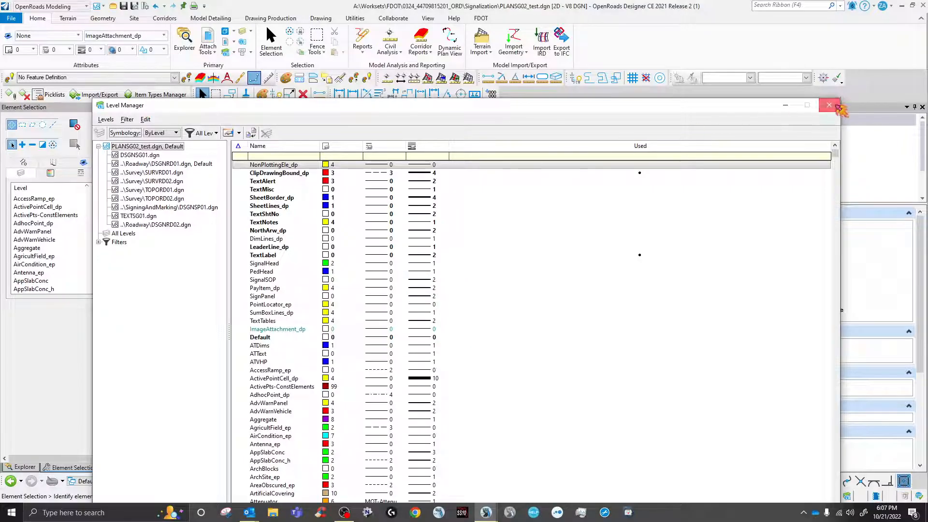
click(835, 104)
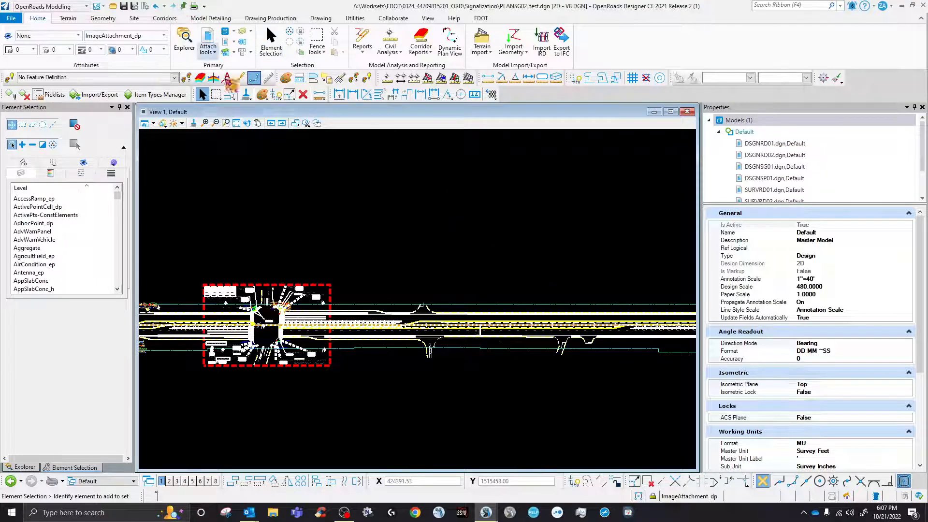
Start the civil plan named boundary tool and look along the roadway for a stretch suitable for plan sheets.
scroll(457, 287, down, 3)
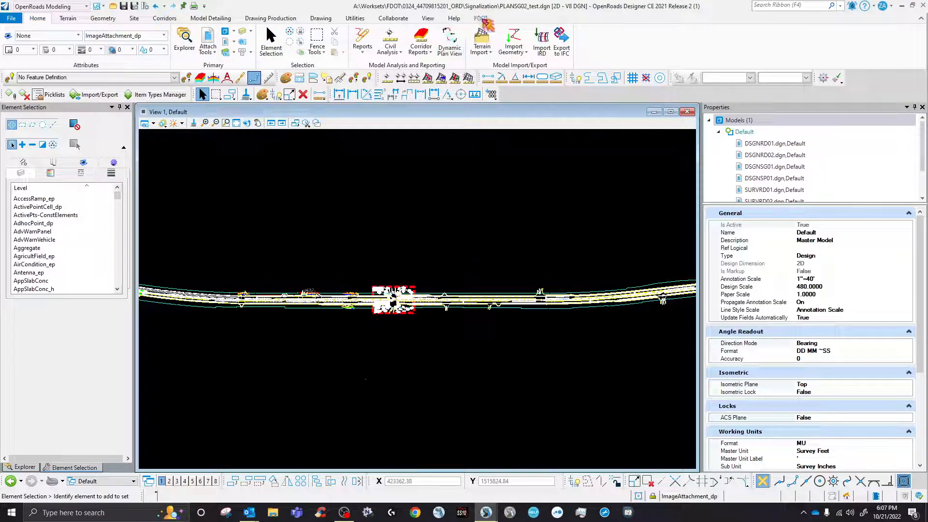
click(485, 21)
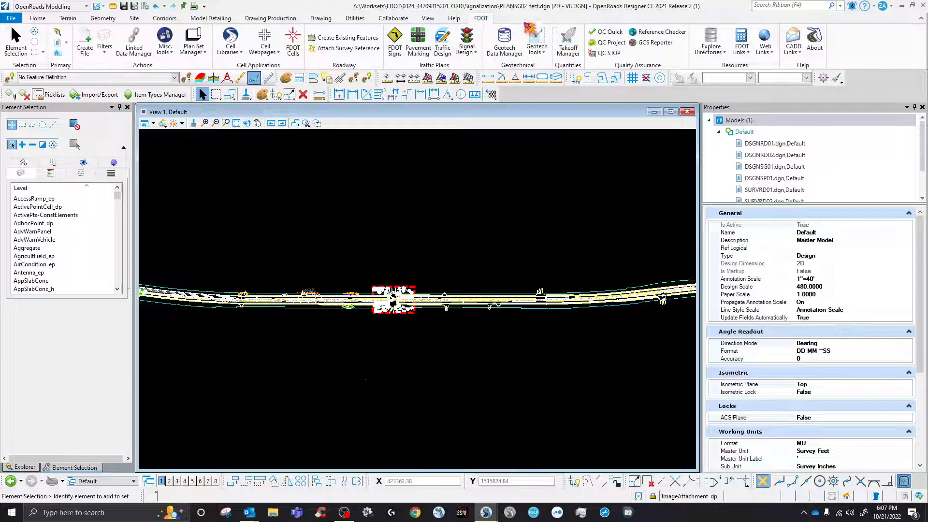
click(266, 20)
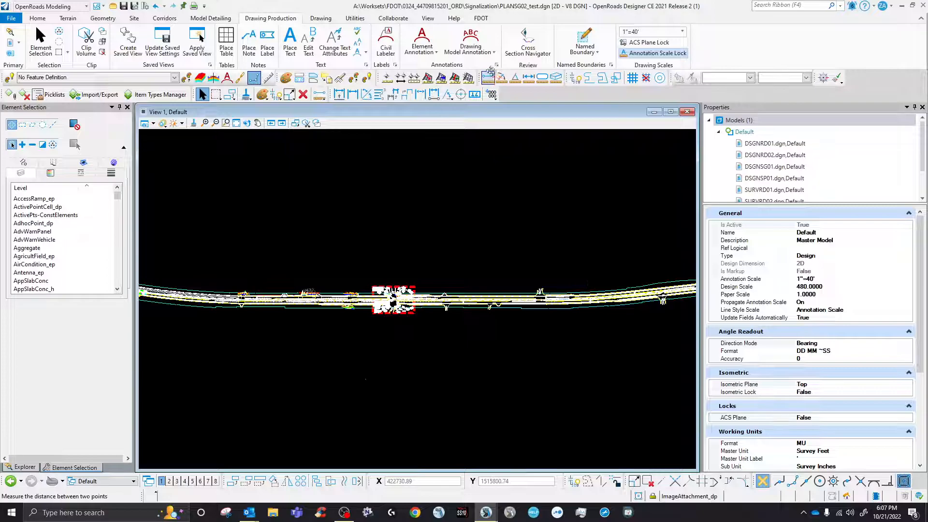
click(584, 40)
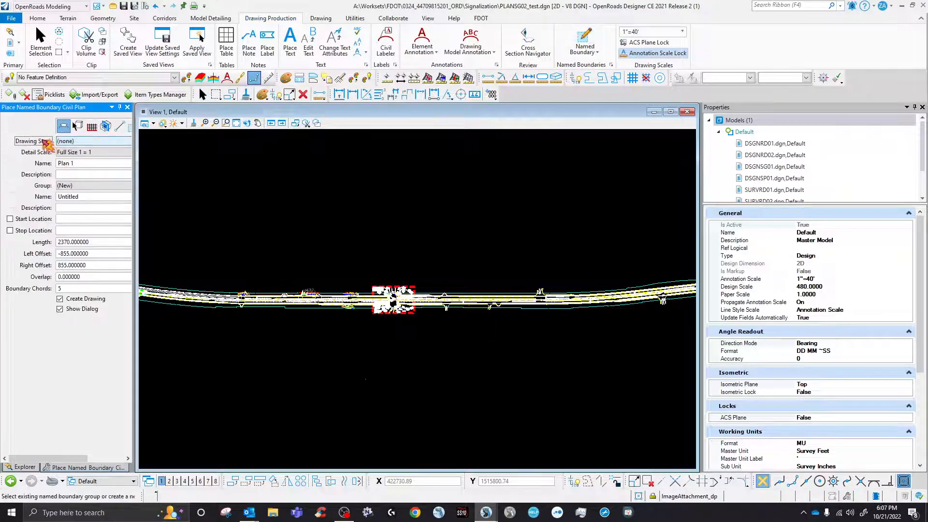
scroll(359, 315, down, 2)
scroll(364, 324, up, 4)
scroll(398, 325, up, 4)
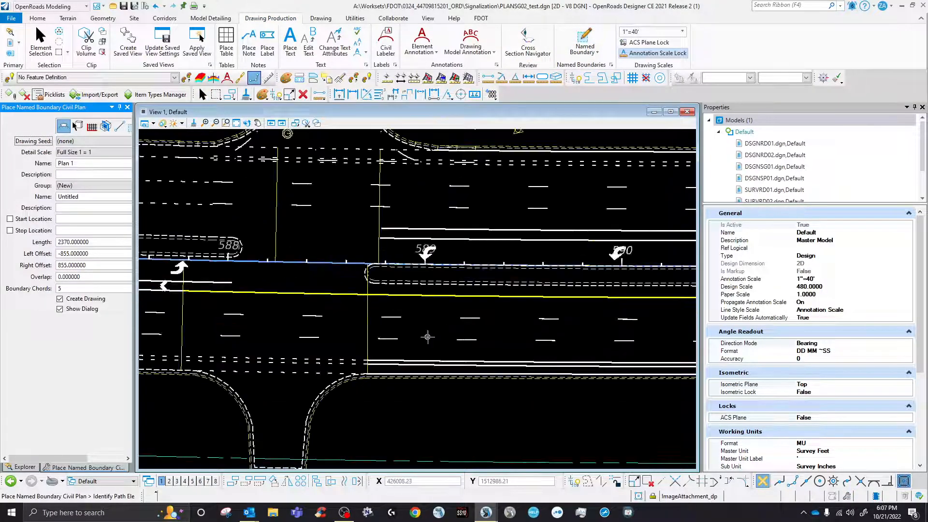
scroll(532, 342, down, 5)
scroll(283, 322, down, 3)
scroll(508, 332, up, 3)
scroll(568, 240, up, 3)
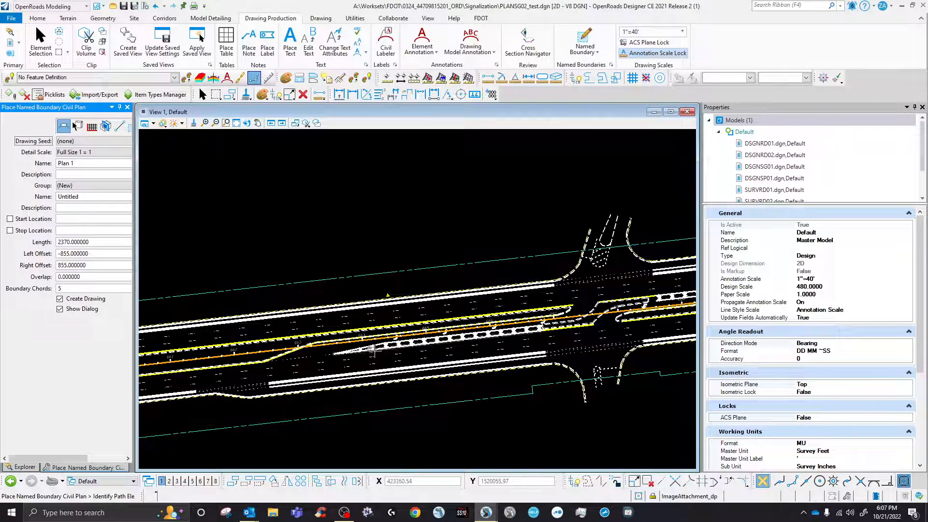
Rotate the view by two points along the roadway baseline near station 664 so the road runs horizontally.
scroll(373, 349, up, 2)
click(246, 122)
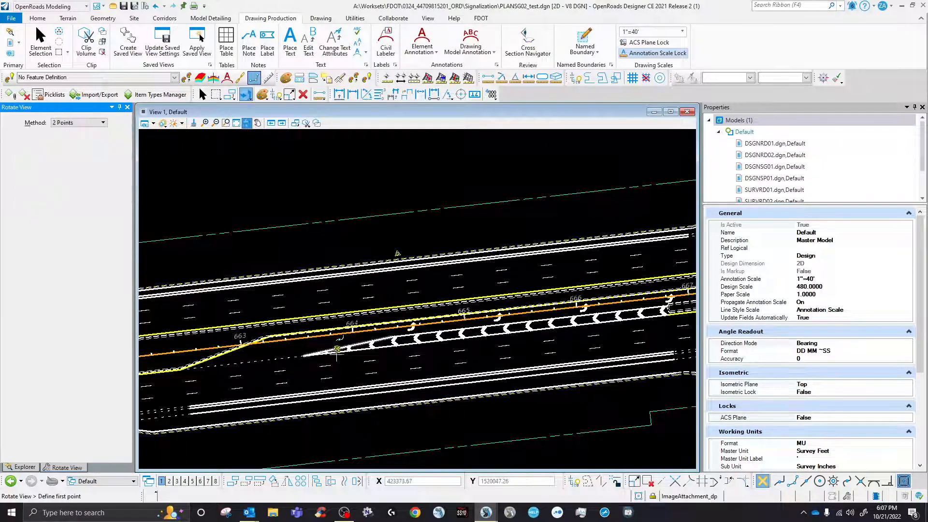
click(337, 333)
click(371, 330)
scroll(355, 319, down, 5)
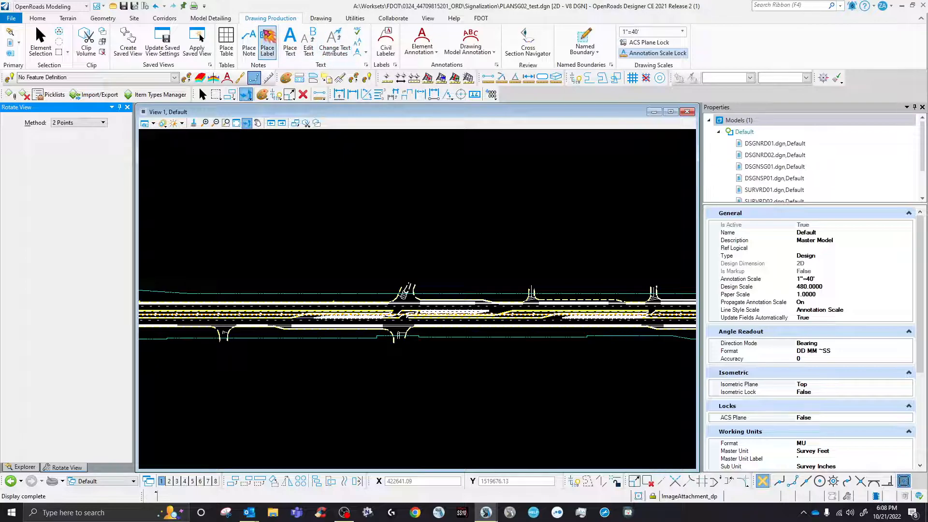
Start a new civil plan named boundary and set its drawing seed to 11x17 Plan Only.
click(599, 44)
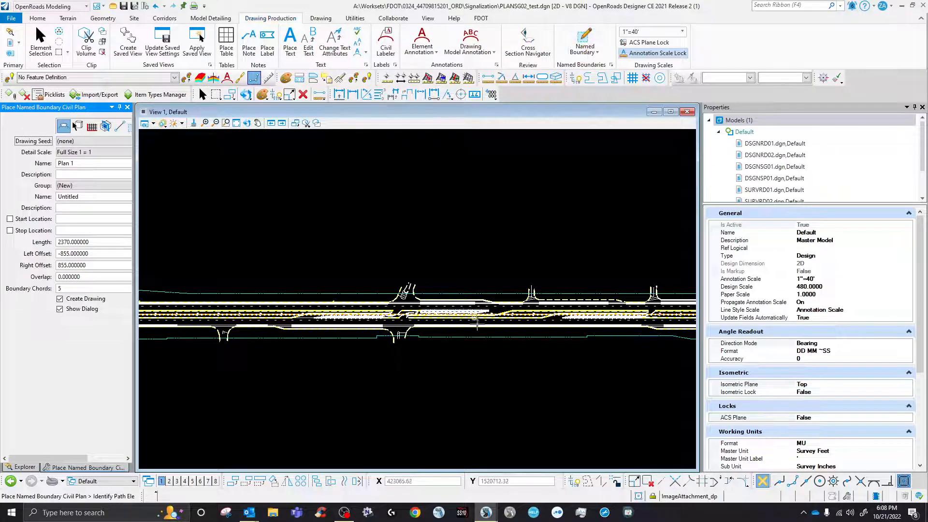
drag(132, 175, 241, 176)
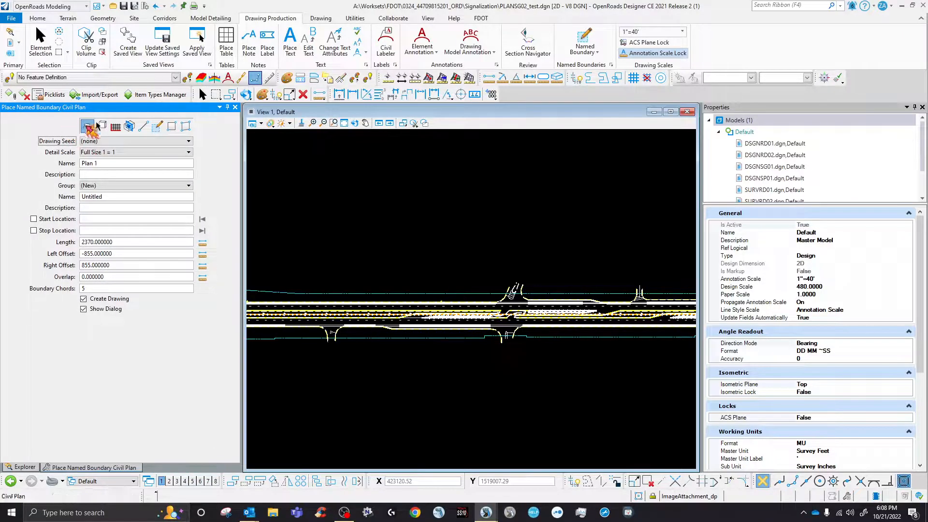
click(125, 141)
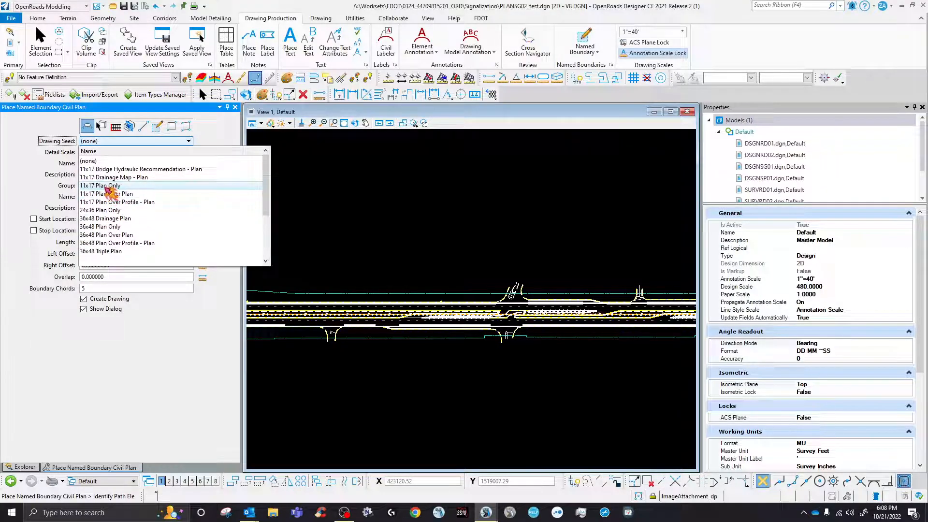
click(101, 186)
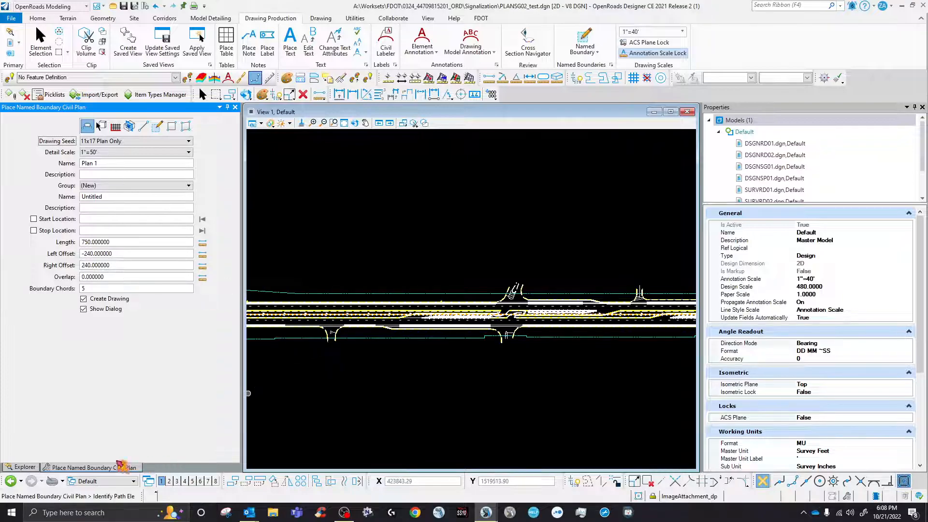
Place two named boundaries along the roadway baseline, with the start at about station 659+89 and the stop at about 669+81.
scroll(353, 310, up, 5)
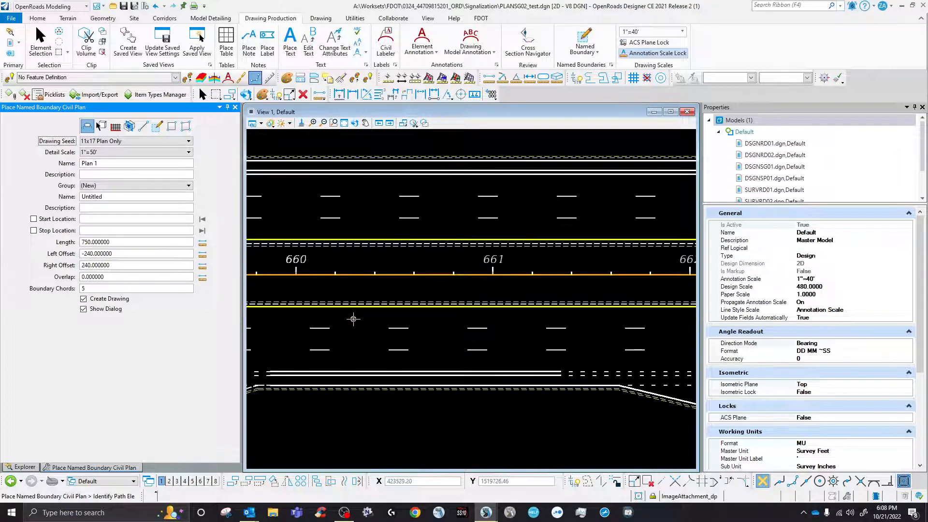
click(353, 274)
scroll(357, 272, down, 5)
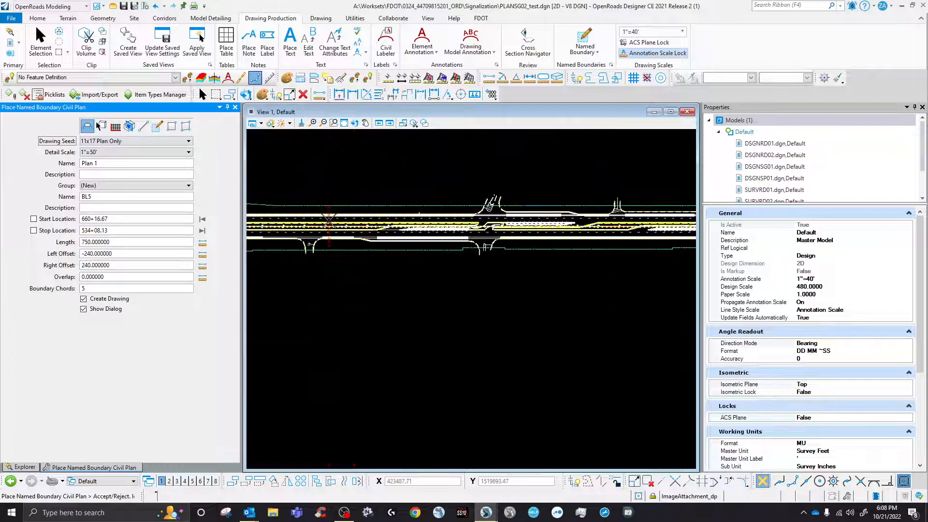
click(322, 295)
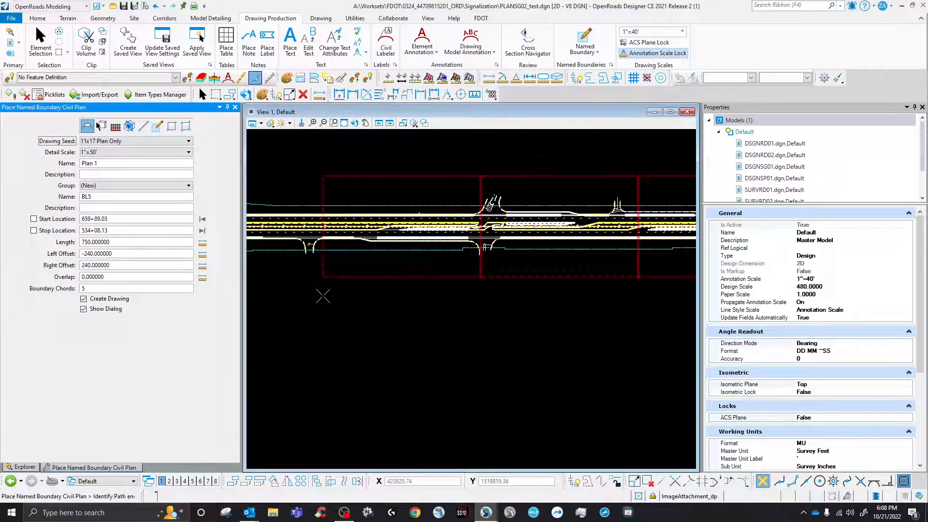
scroll(323, 296, down, 2)
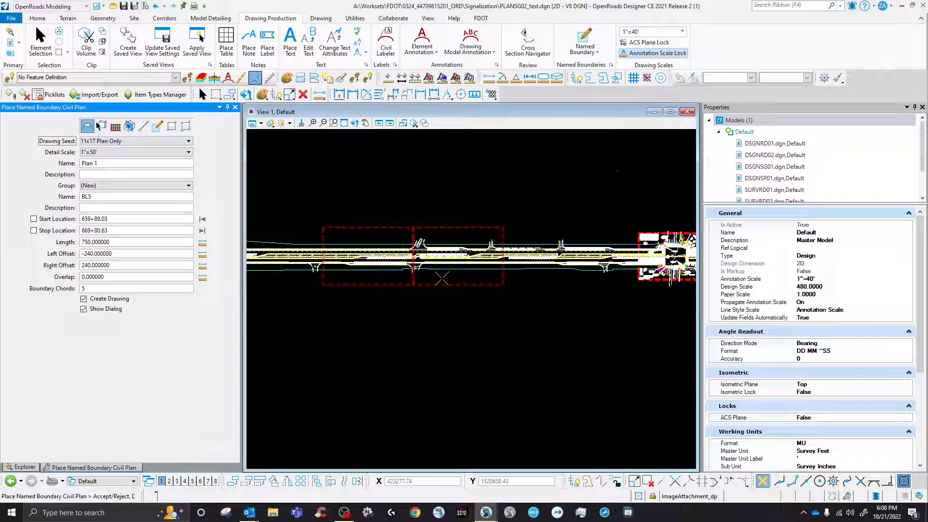
click(442, 279)
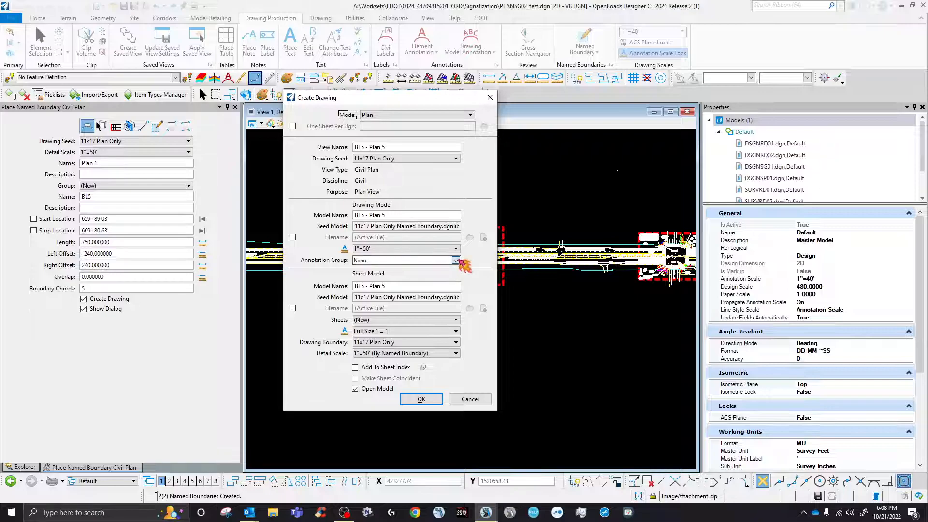
For the new drawing model, choose the Plan Annotation group and set the annotation scale to 1"=40'.
click(455, 260)
click(367, 285)
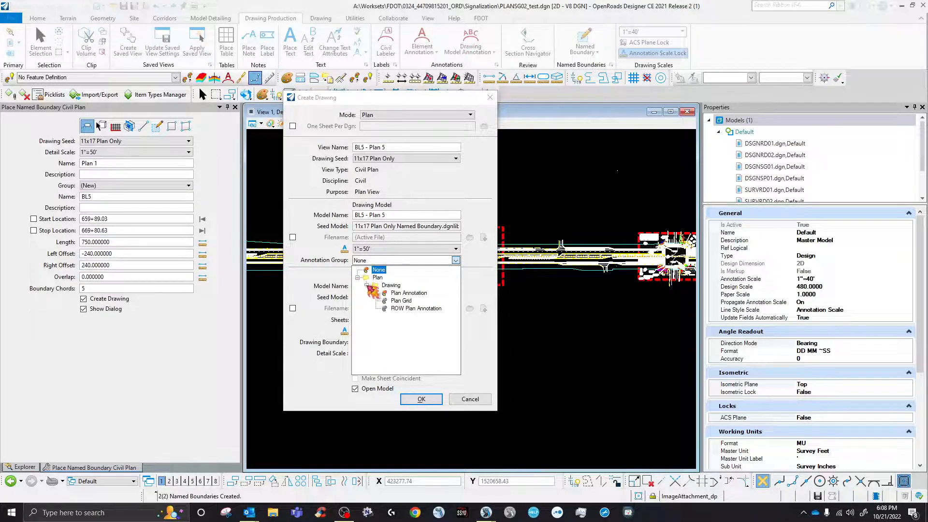
click(409, 293)
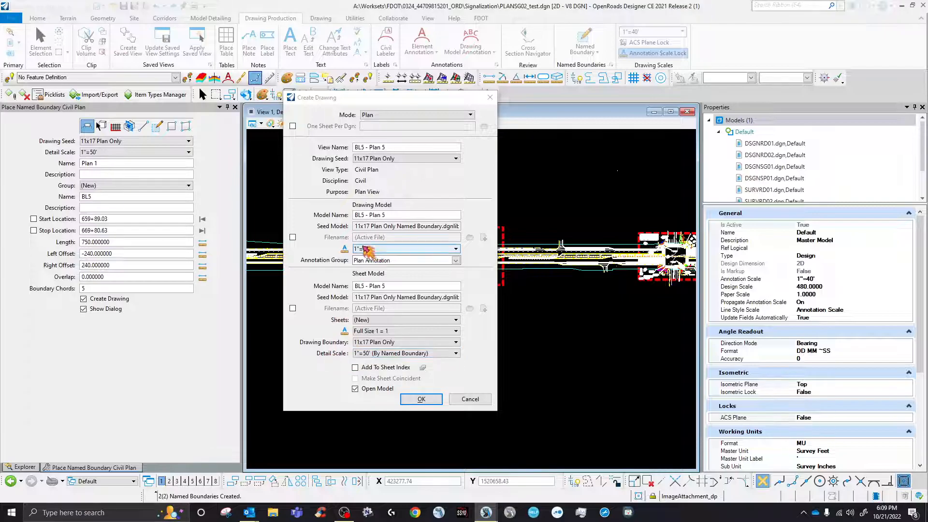
click(373, 250)
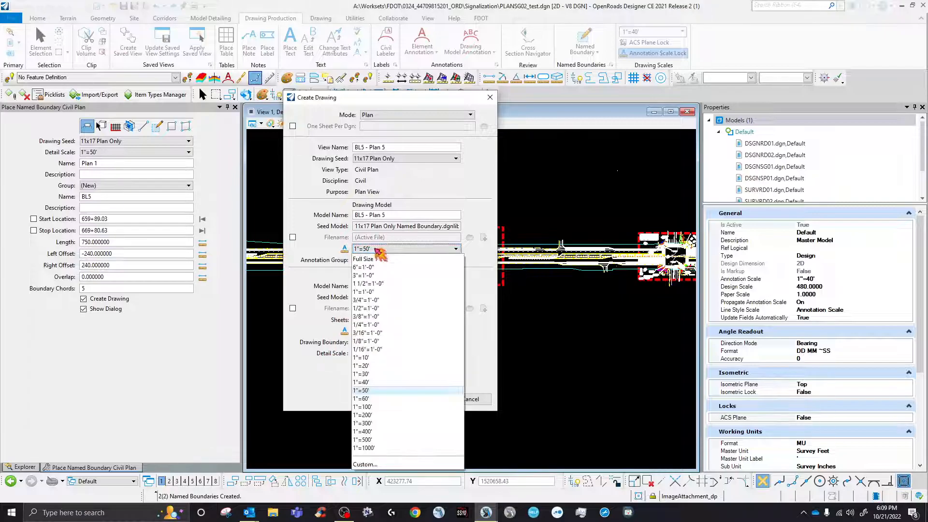
click(373, 385)
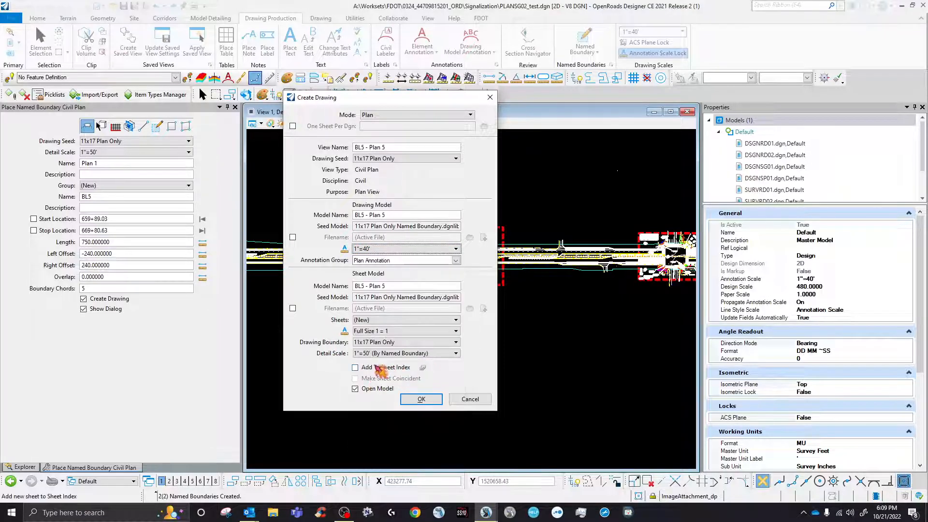
click(382, 353)
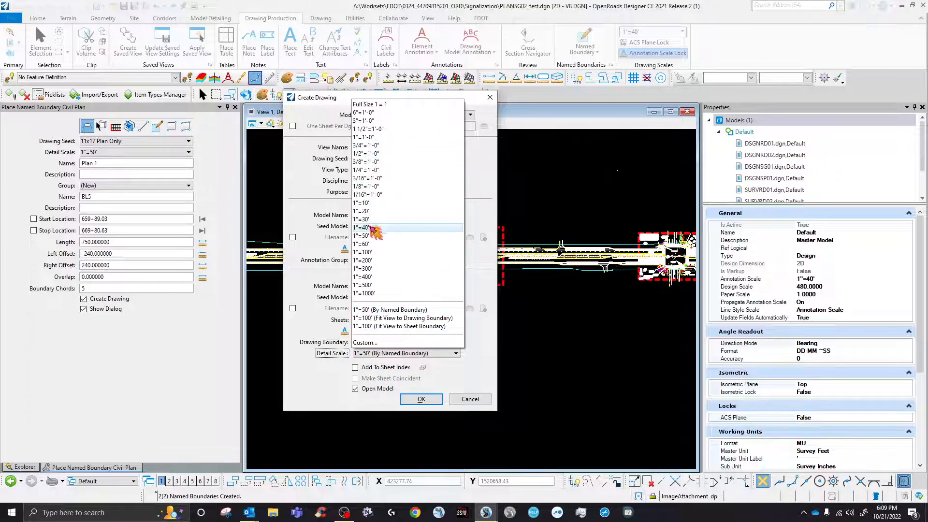
click(372, 227)
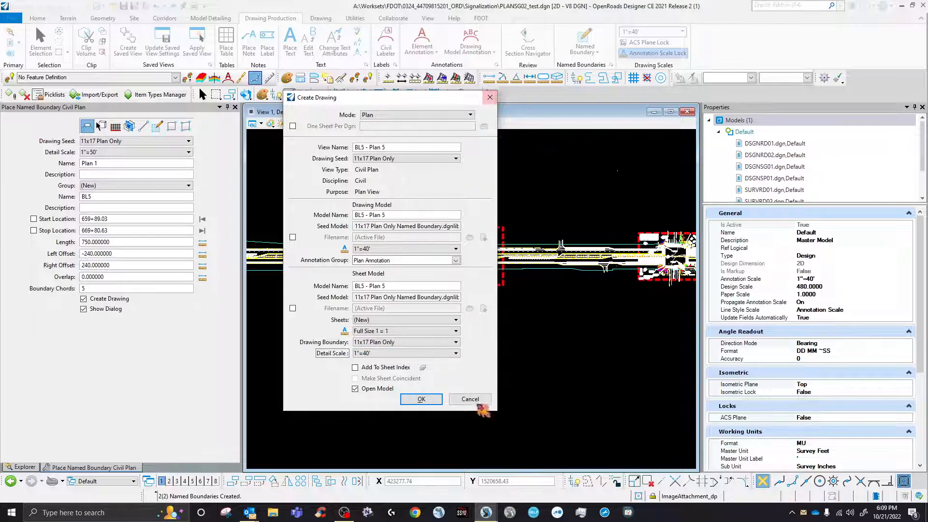
click(472, 399)
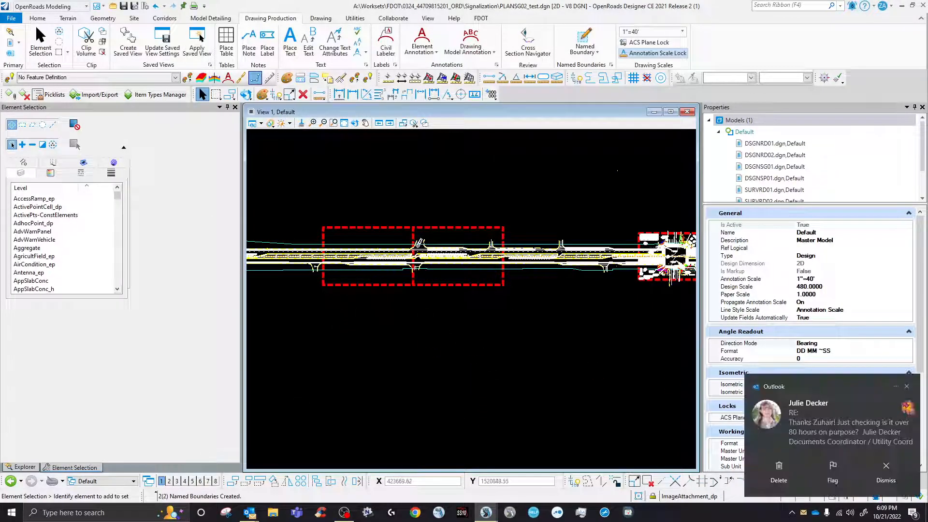
click(907, 387)
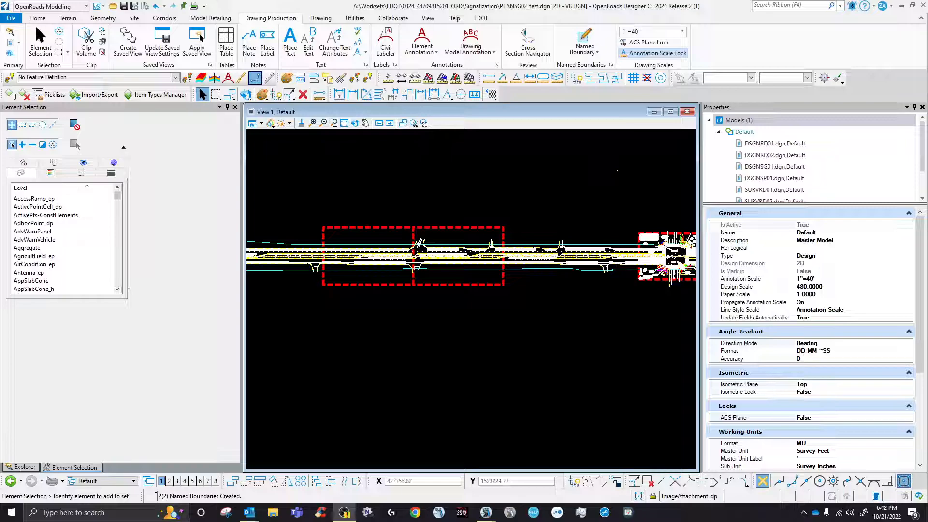
Delete the two adjoining named boundaries just placed along the roadway baseline.
scroll(367, 239, up, 5)
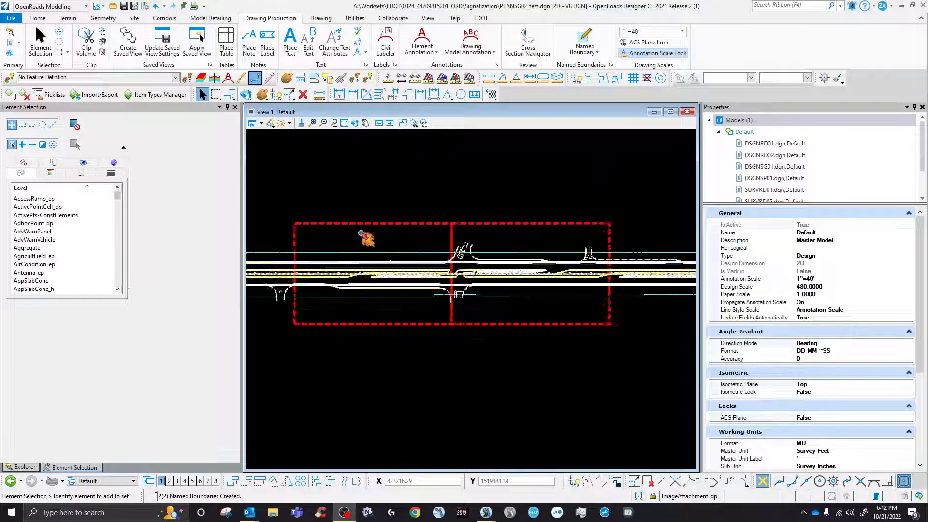
scroll(381, 256, down, 5)
click(426, 261)
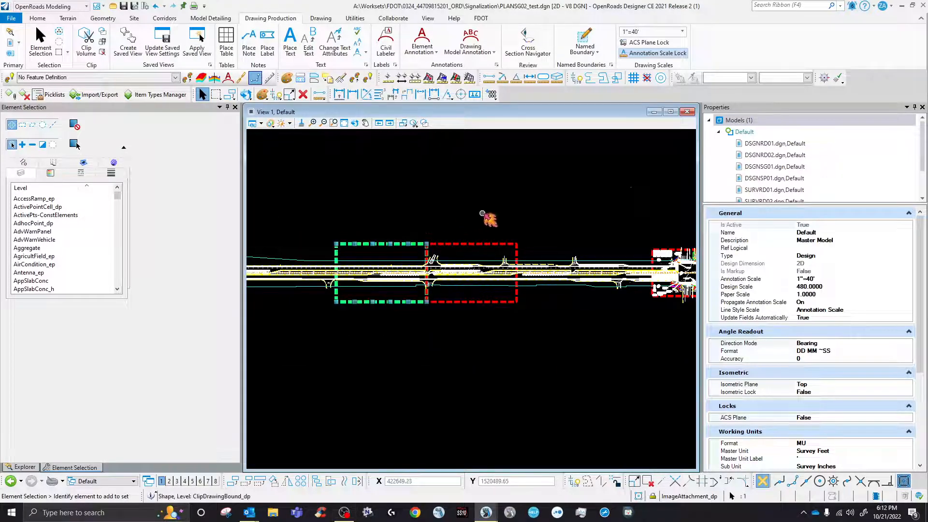
click(442, 205)
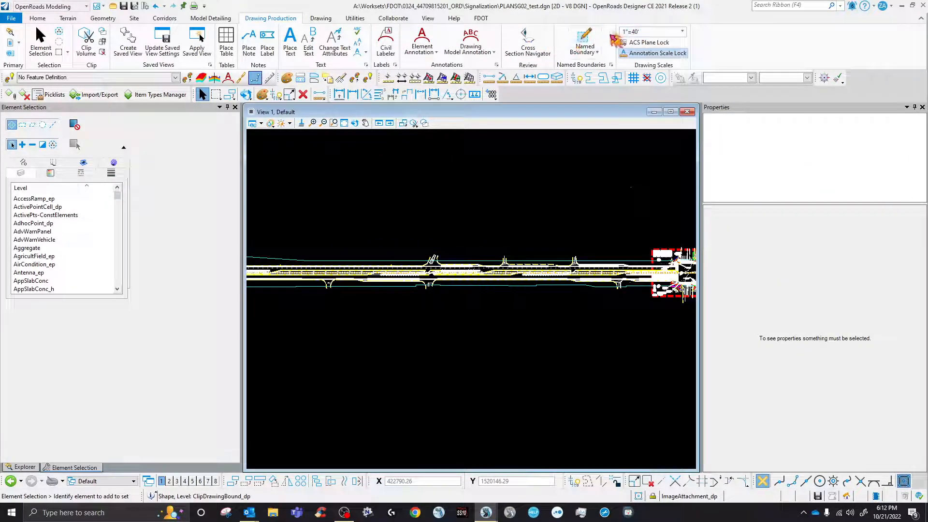
Start a new civil plan named boundary with the 11x17 Plan Only seed and set its detail scale to 1"=40'.
click(584, 38)
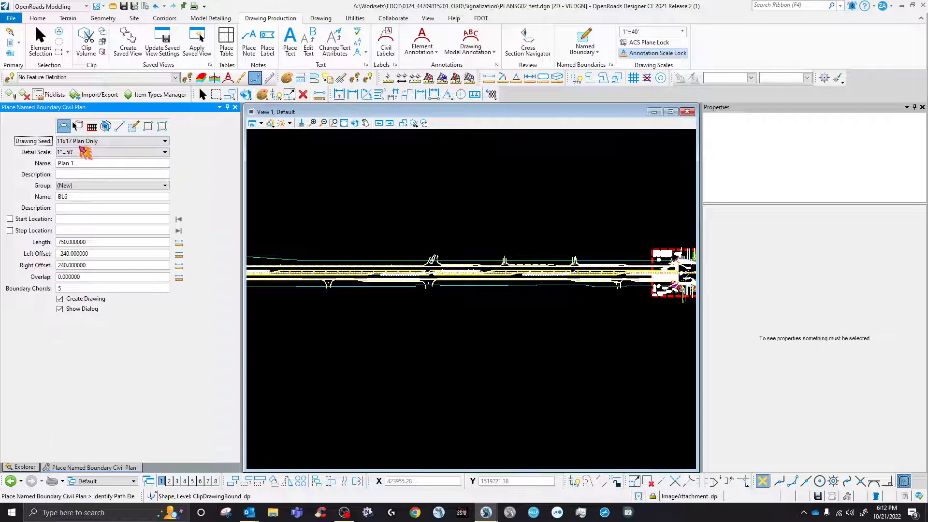
click(109, 151)
click(92, 285)
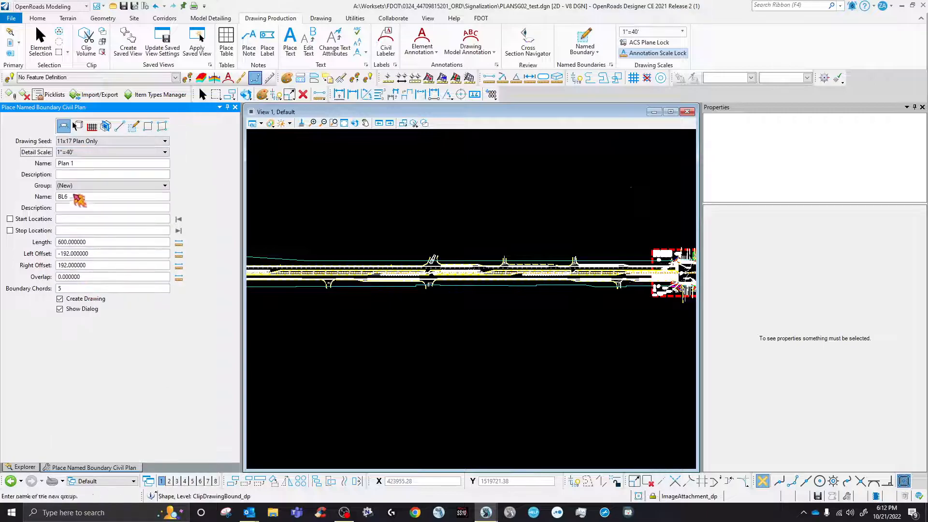
Place two named boundaries along the roadway baseline, starting at about station 660+38 and stopping at about 668+28.
scroll(396, 268, up, 5)
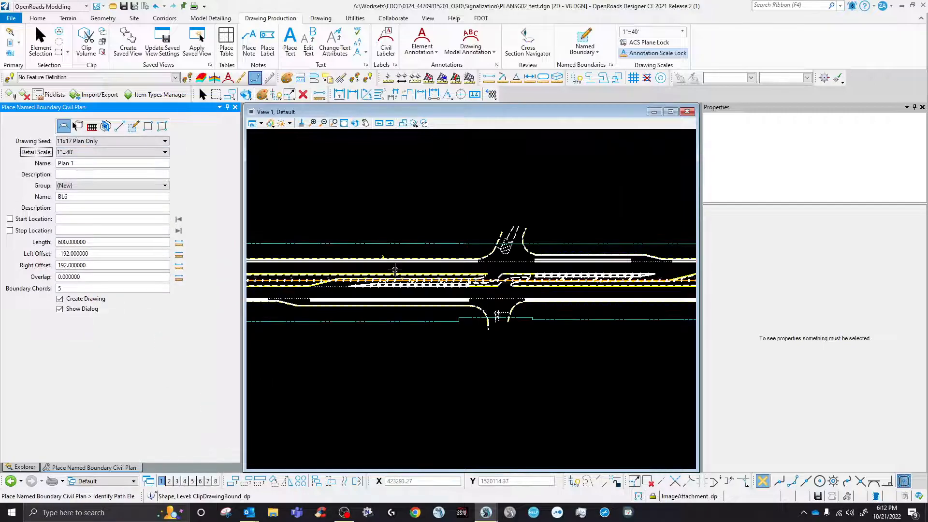
click(386, 285)
scroll(387, 285, down, 6)
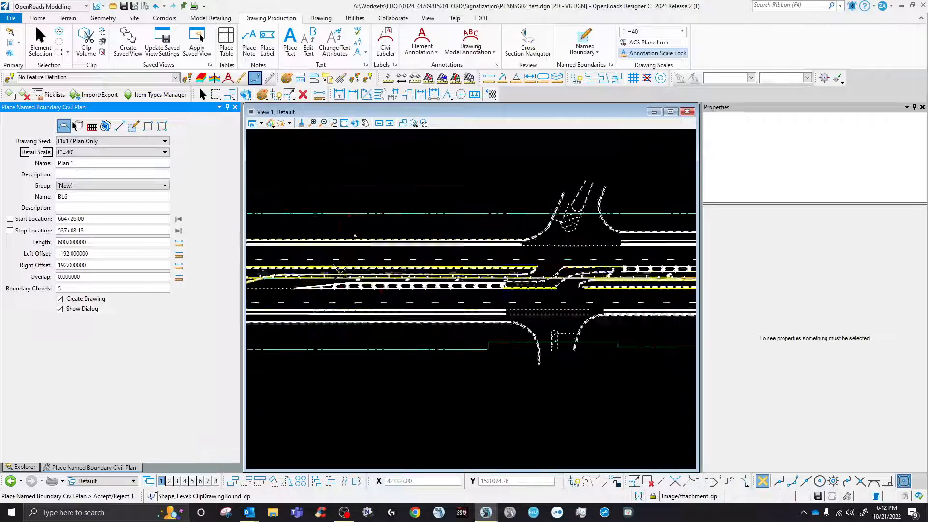
click(294, 325)
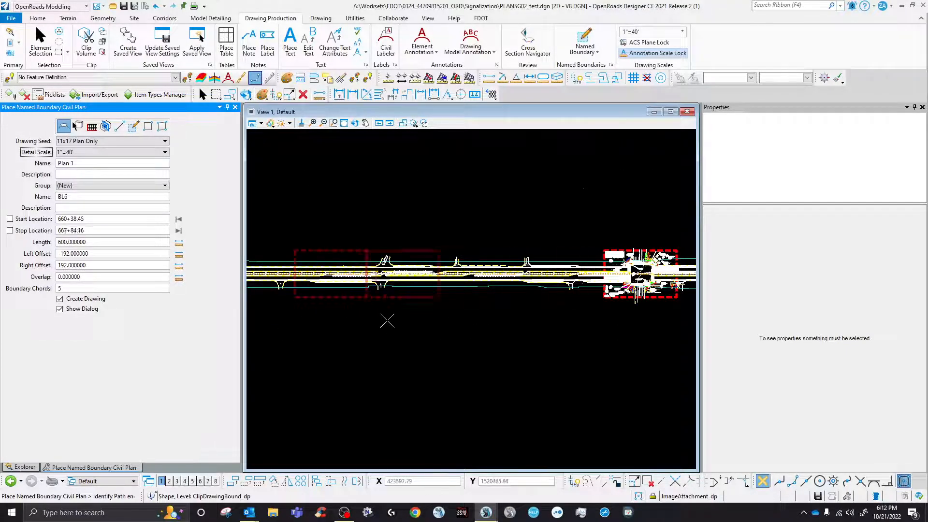
click(389, 310)
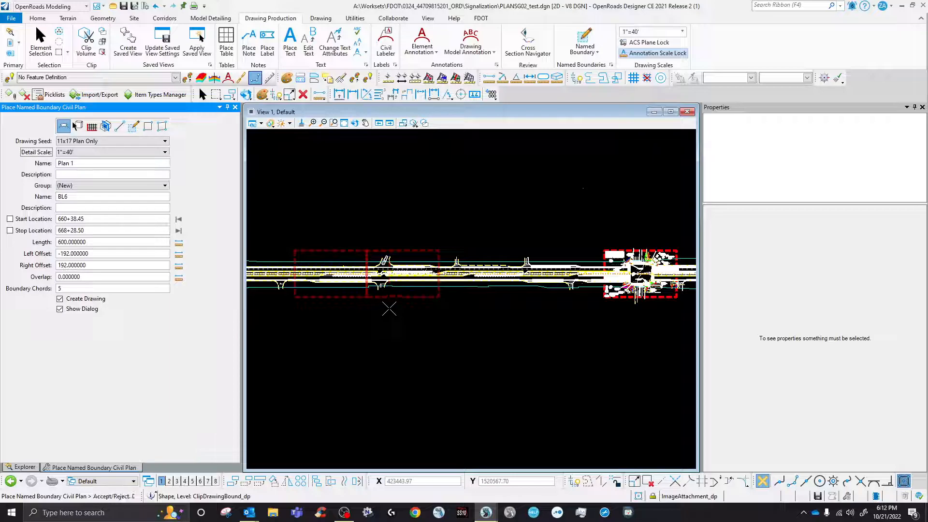
click(389, 309)
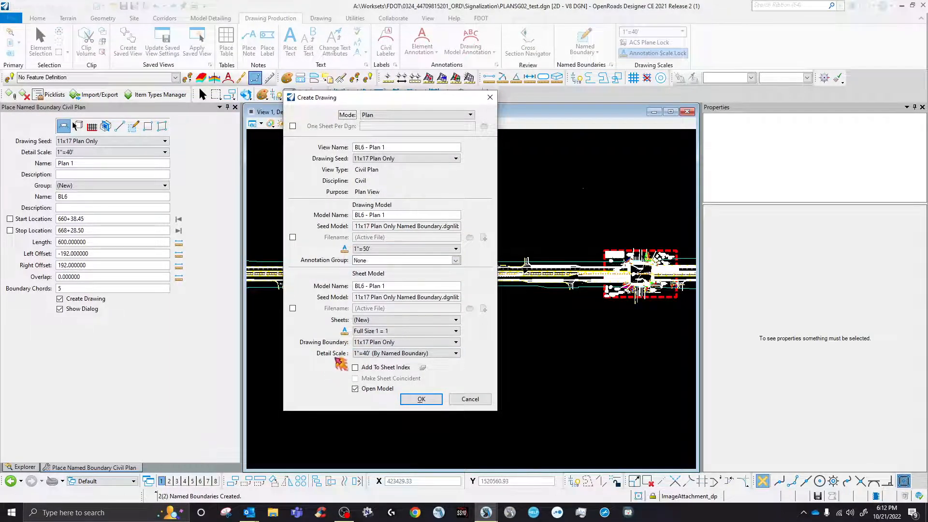
For the new drawing, set the drawing model's annotation scale and the sheet's detail scale to 1"=40'.
click(360, 249)
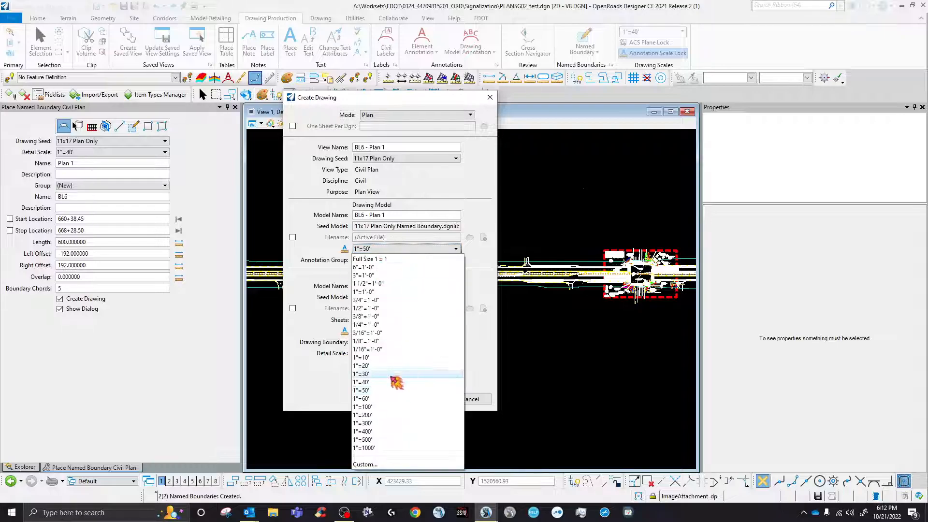
click(406, 389)
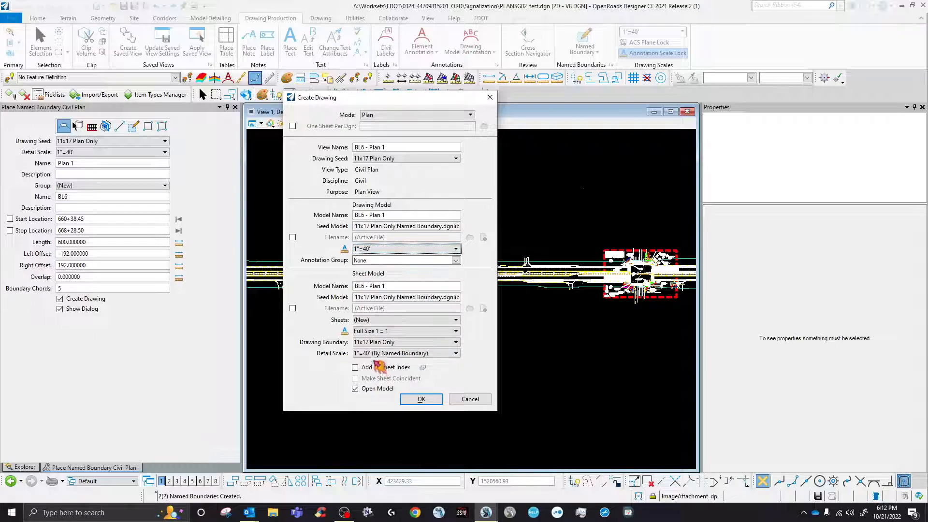
click(376, 354)
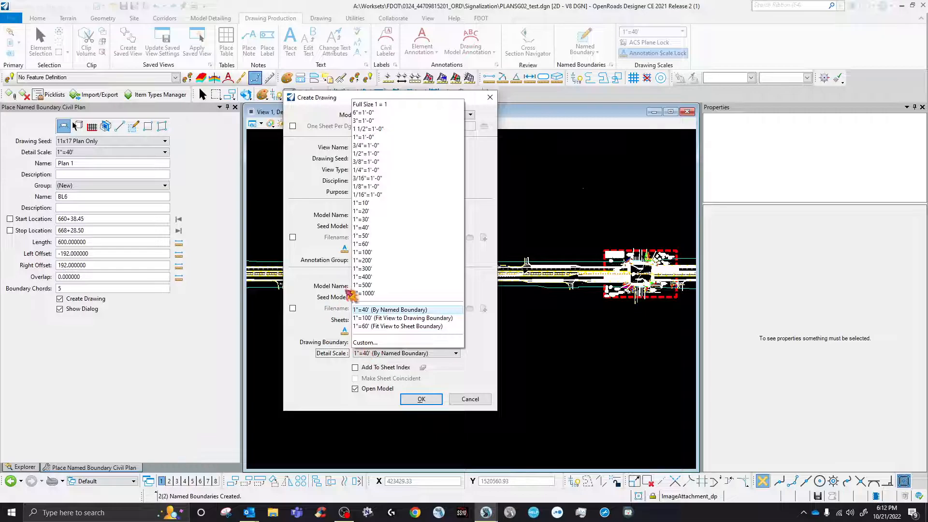
click(375, 227)
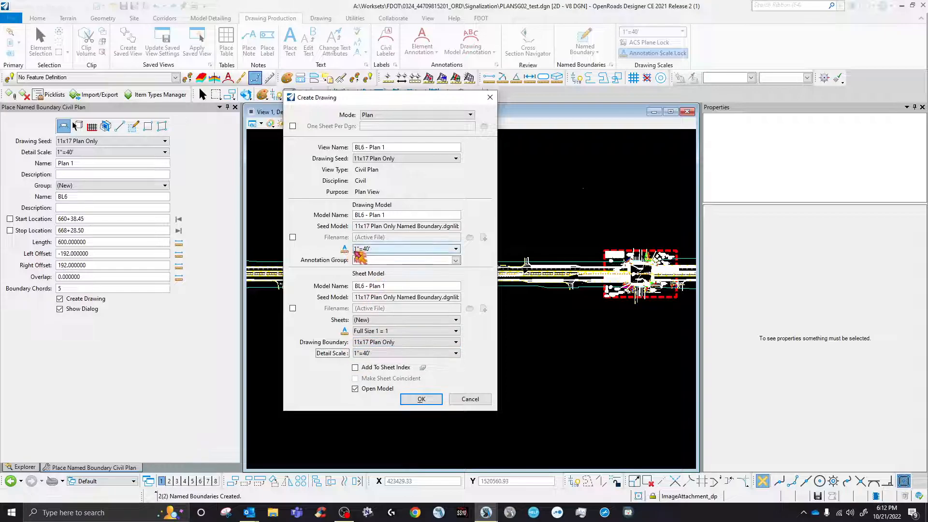
Assign the Plan Annotation group to the drawing model and create the drawings and sheets.
click(455, 260)
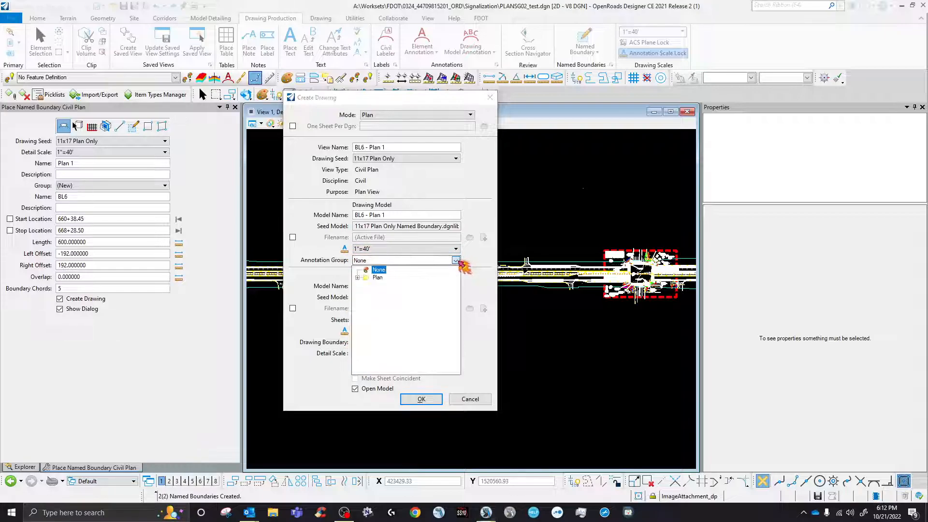
click(367, 285)
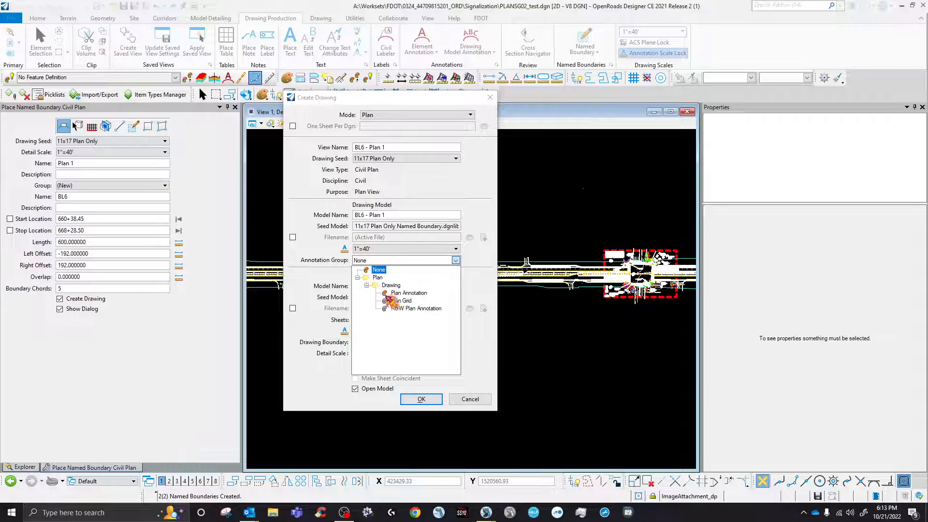
click(426, 293)
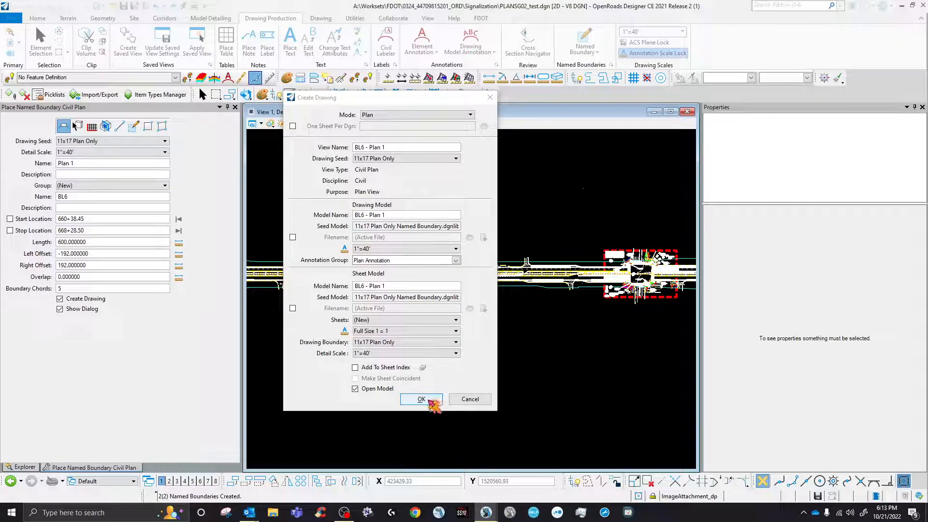
click(433, 400)
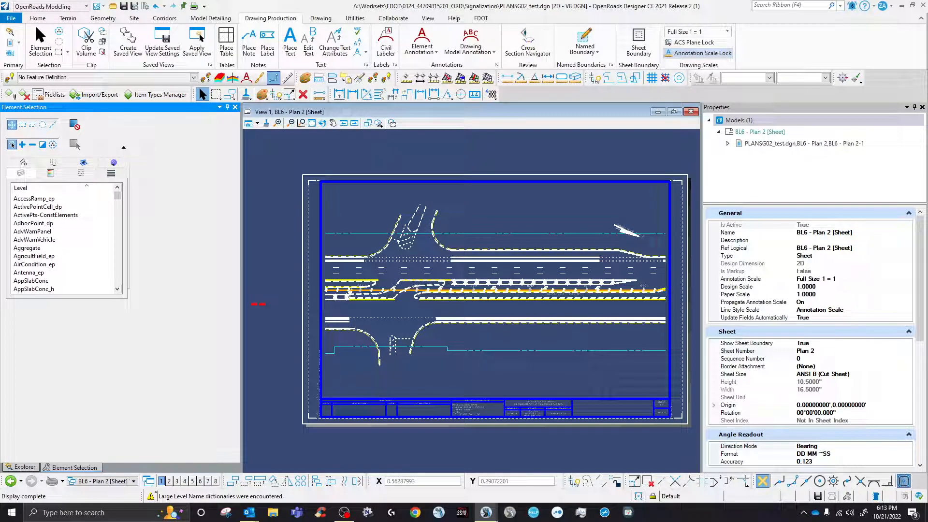
Open the BL6 - Plan 1 sheet and examine the scale text on its north arrow.
scroll(420, 275, down, 2)
click(104, 481)
scroll(125, 450, down, 1)
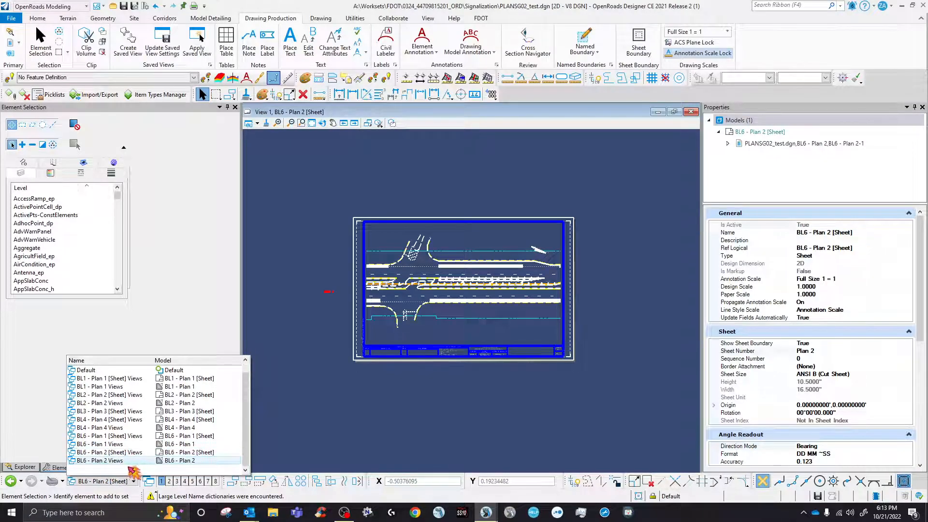
click(130, 436)
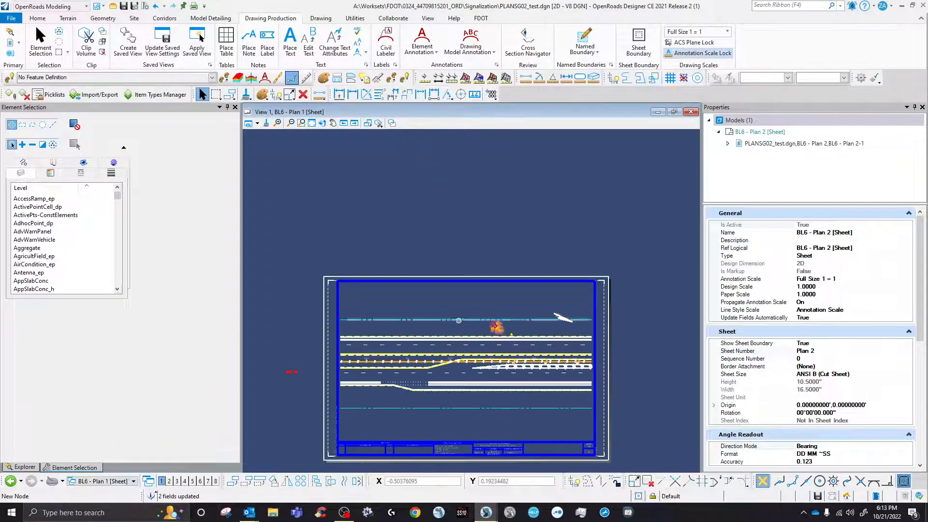
scroll(553, 315, up, 5)
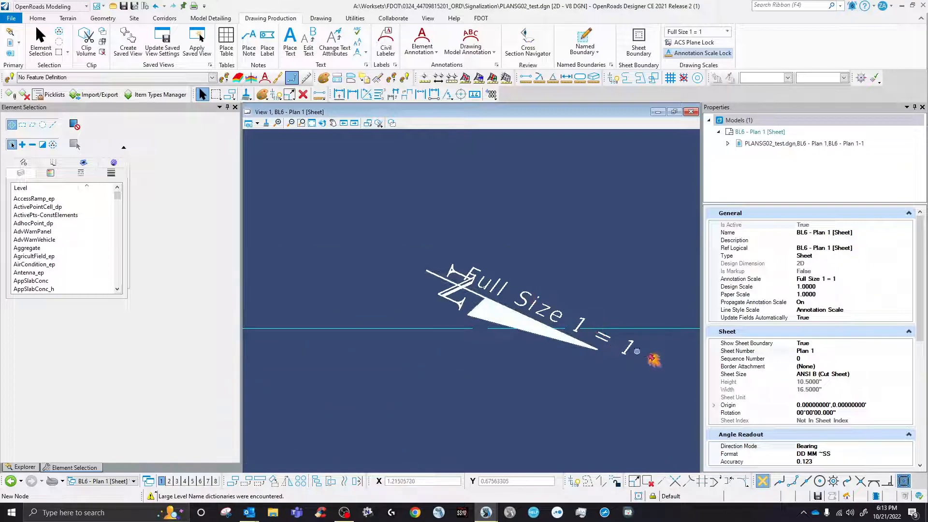
scroll(487, 285, down, 5)
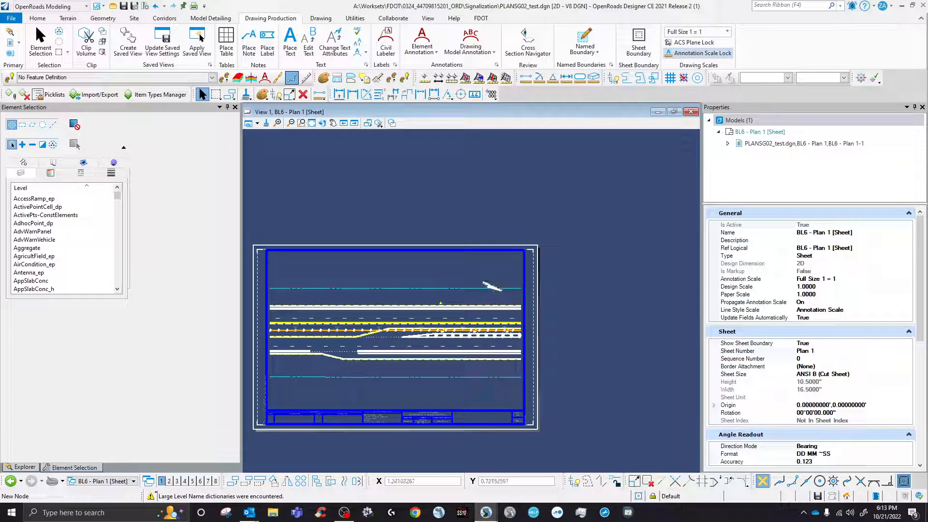
Open the BL6 - Plan 2 sheet from the list of models and inspect its north arrow.
drag(927, 213, 597, 173)
double_click(643, 261)
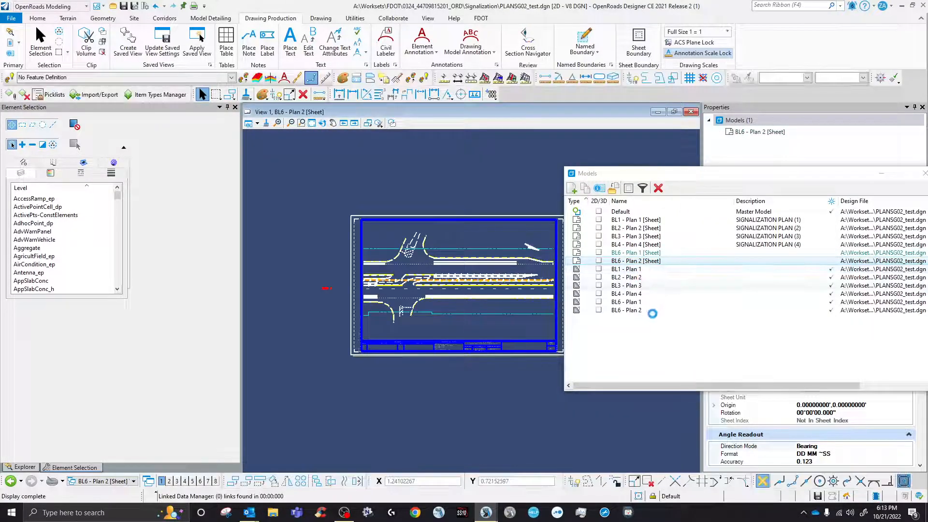
click(631, 310)
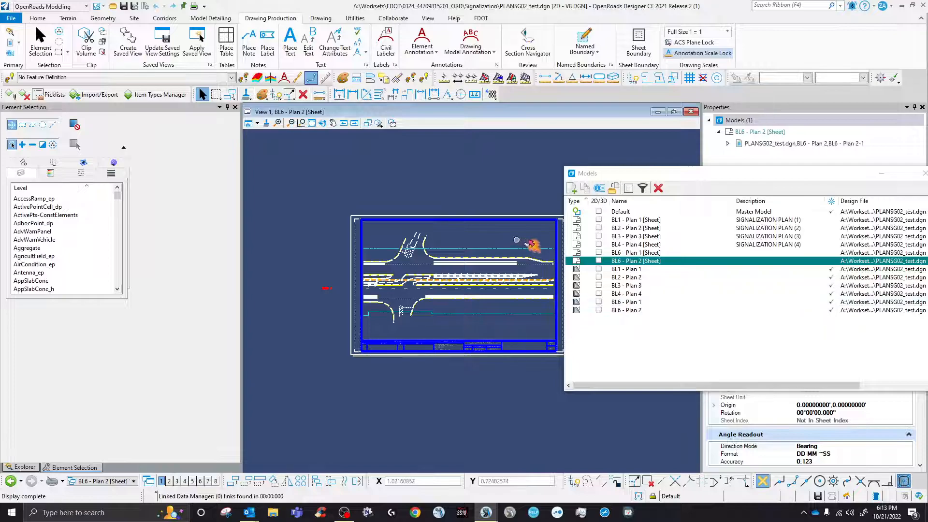
scroll(535, 244, up, 5)
middle_drag(538, 253, 436, 243)
scroll(436, 243, down, 5)
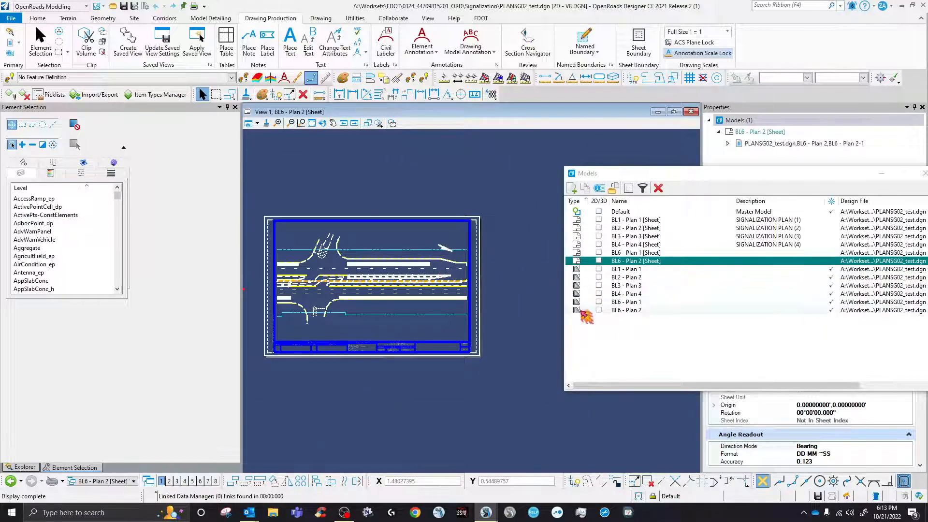
In the BL6 - Plan 1 drawing model, move the north arrow clear of the teal line into the boundary's upper-right corner.
double_click(638, 302)
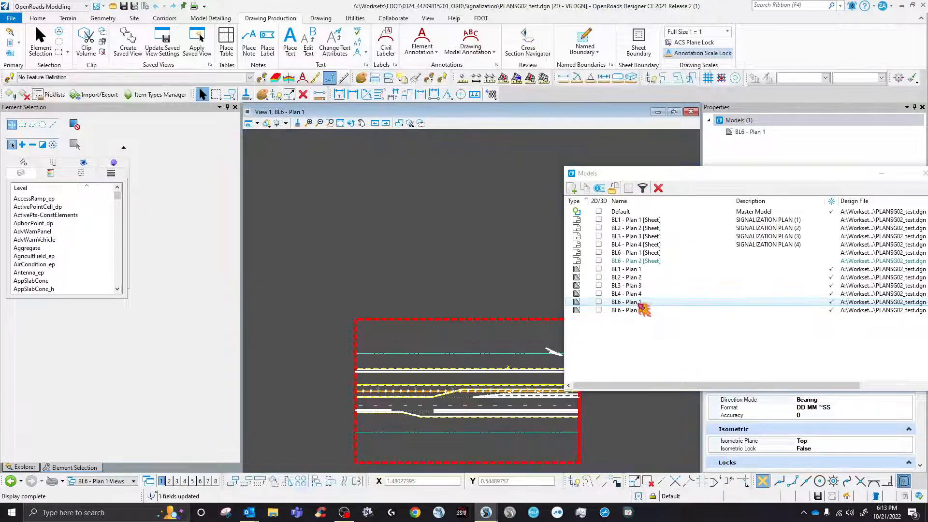
scroll(424, 319, down, 3)
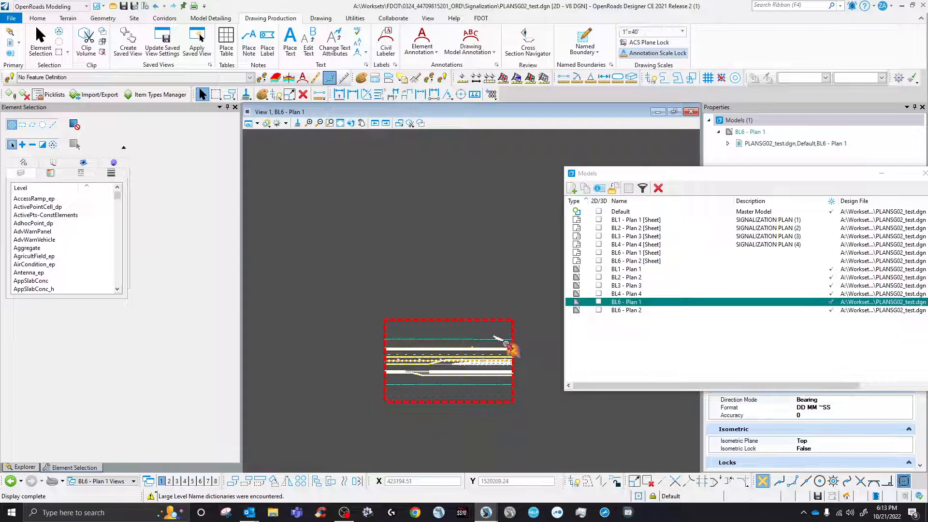
scroll(511, 343, up, 10)
click(400, 292)
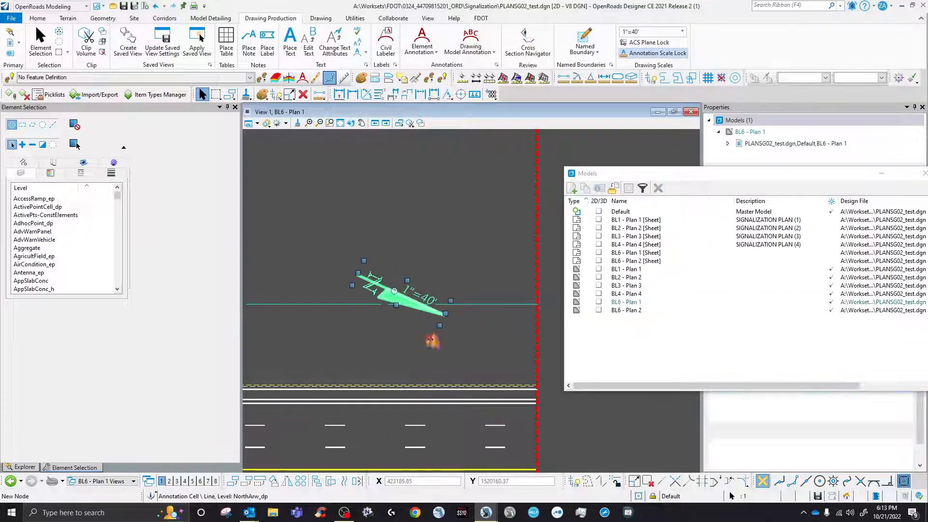
scroll(393, 291, down, 2)
drag(386, 289, 413, 223)
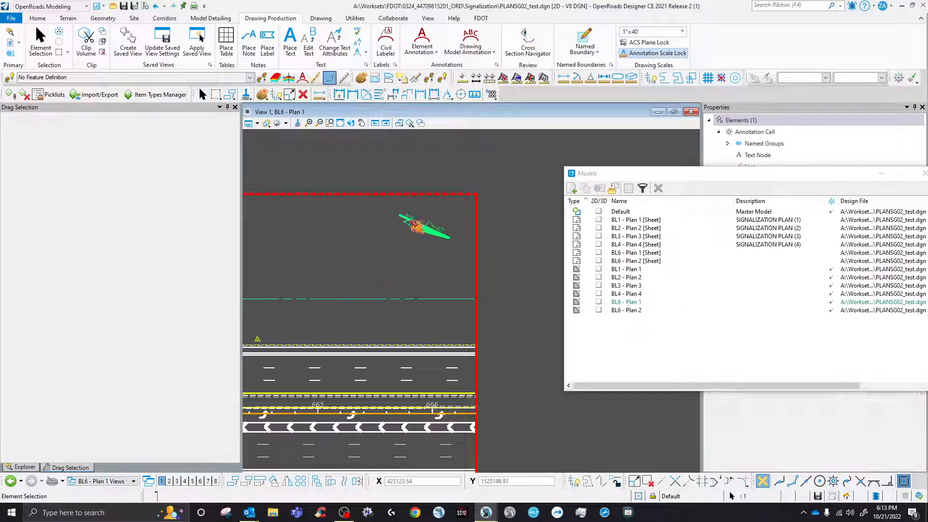
click(416, 264)
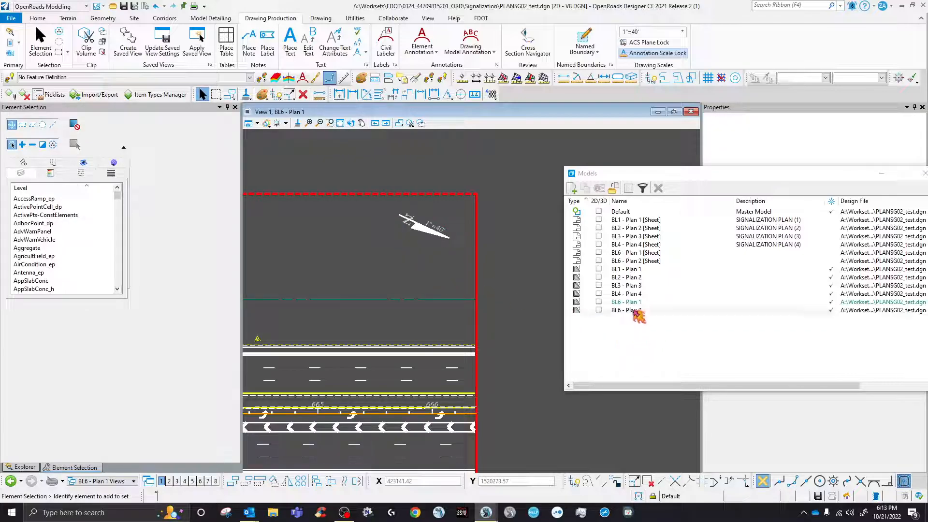
In the BL6 - Plan 2 drawing model, move the north arrow clear of the teal line into the boundary's upper-right corner.
double_click(631, 309)
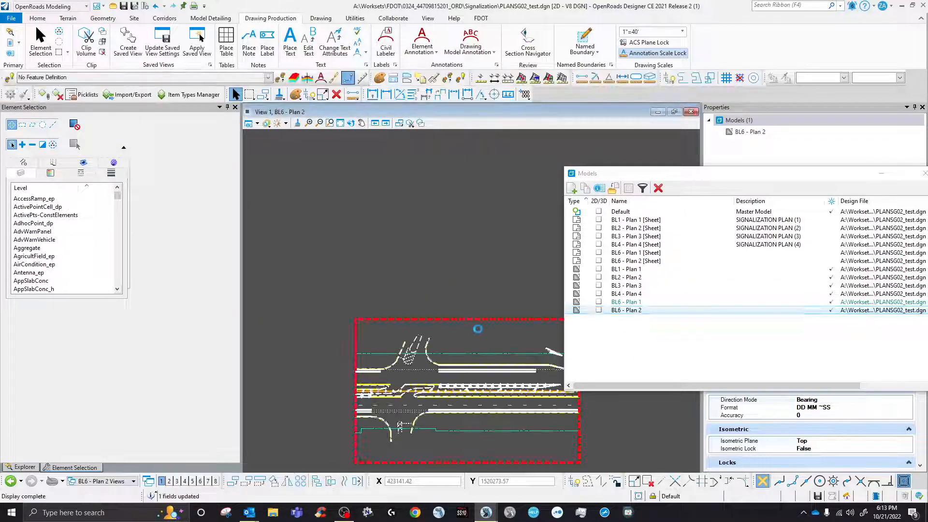
scroll(451, 340, up, 3)
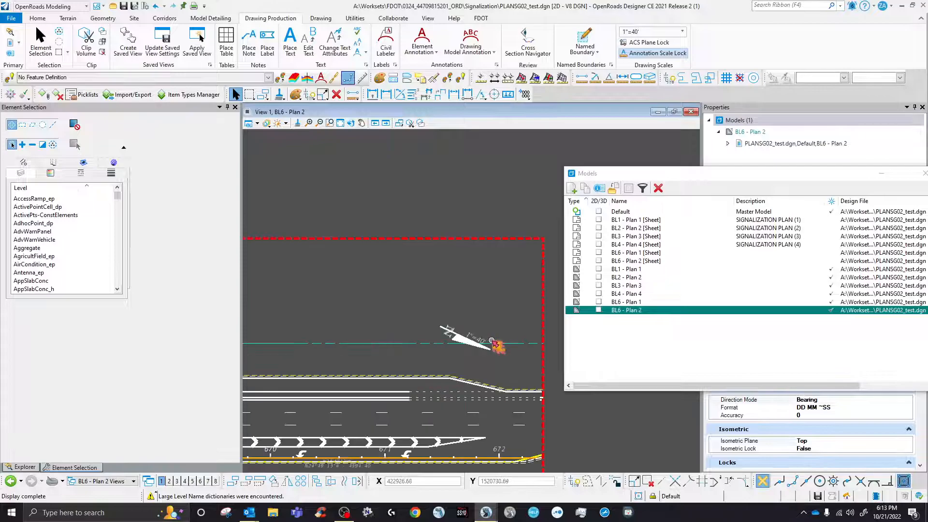
click(452, 334)
drag(448, 326, 467, 266)
click(431, 290)
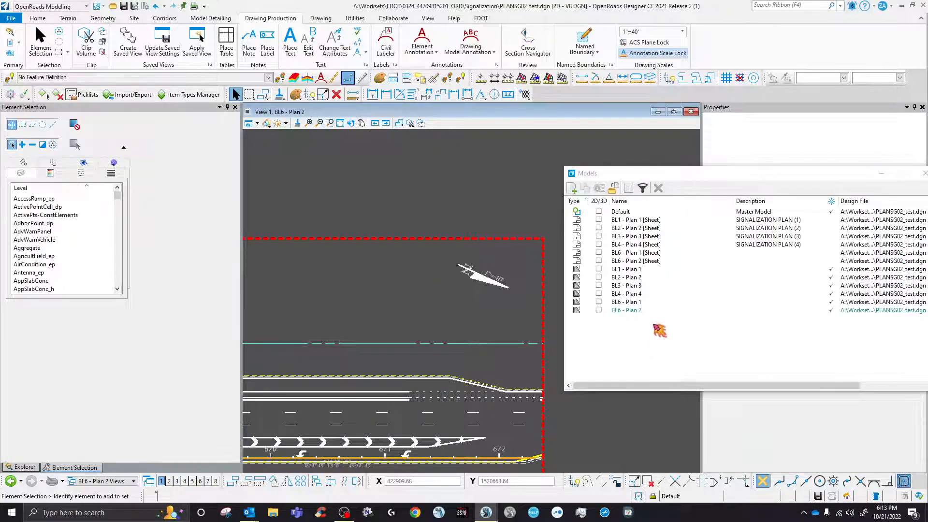
Open the BL6 - Plan 2 and BL6 - Plan 1 sheets to check the position of their north arrows.
double_click(649, 260)
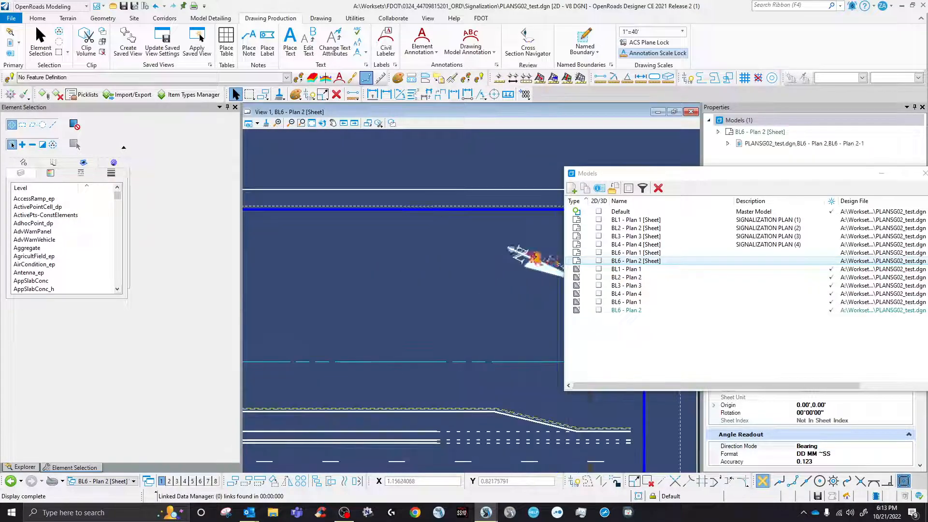
double_click(652, 252)
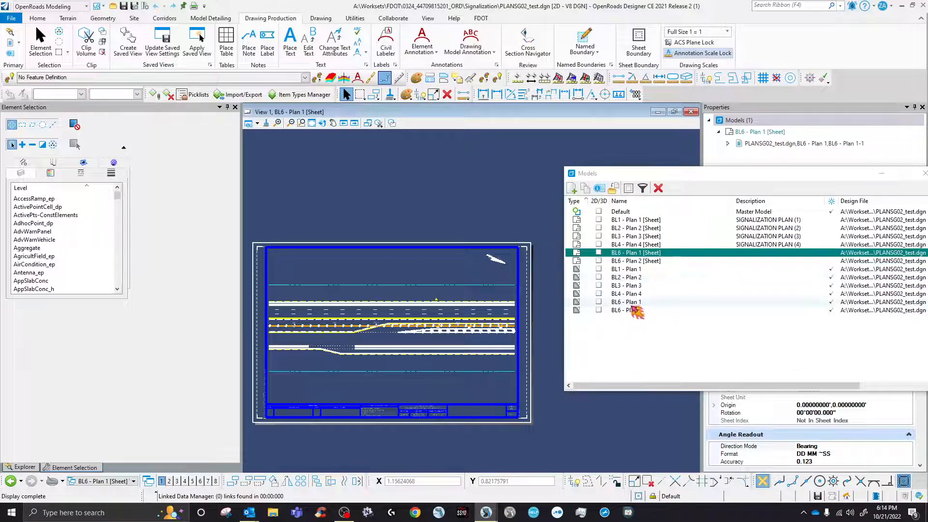
Open the BL6 - Plan 1 drawing model and set its view rotation to Unrotated, keeping the whole boundary in view.
double_click(633, 302)
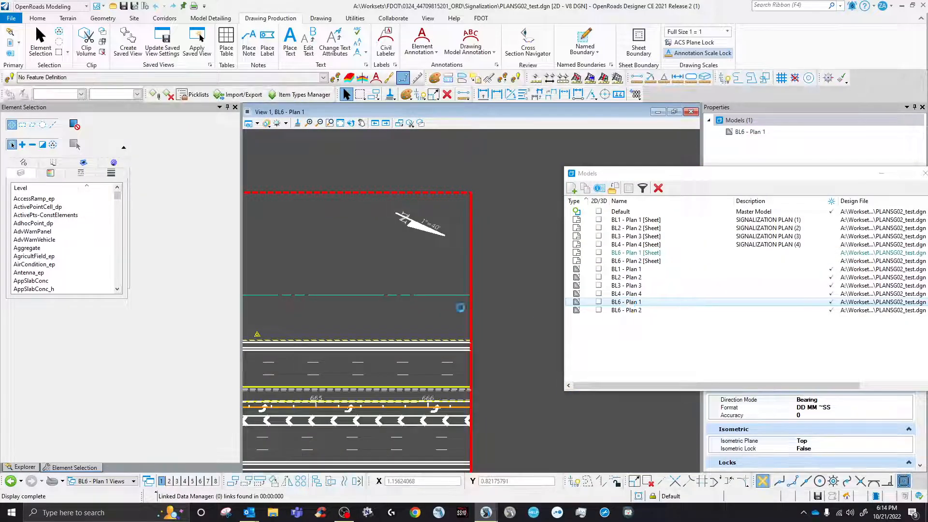
drag(627, 175, 927, 275)
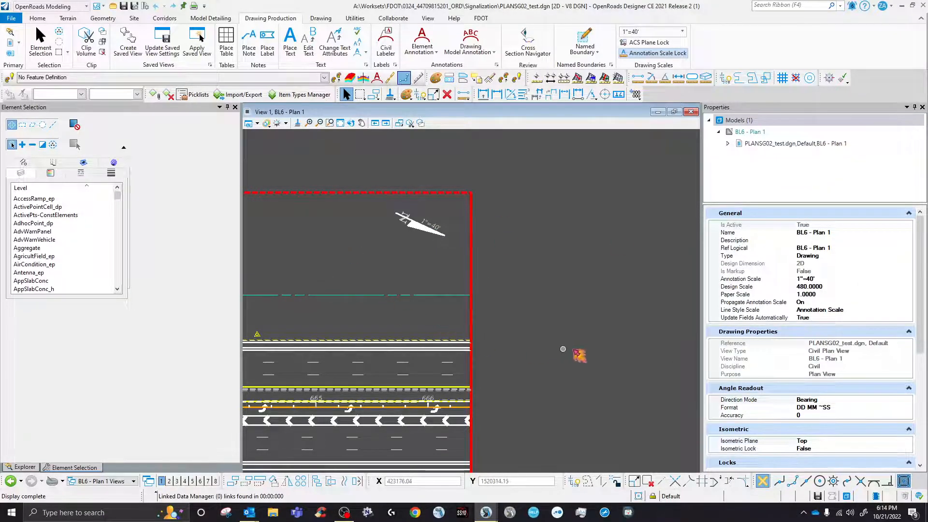
scroll(575, 320, down, 5)
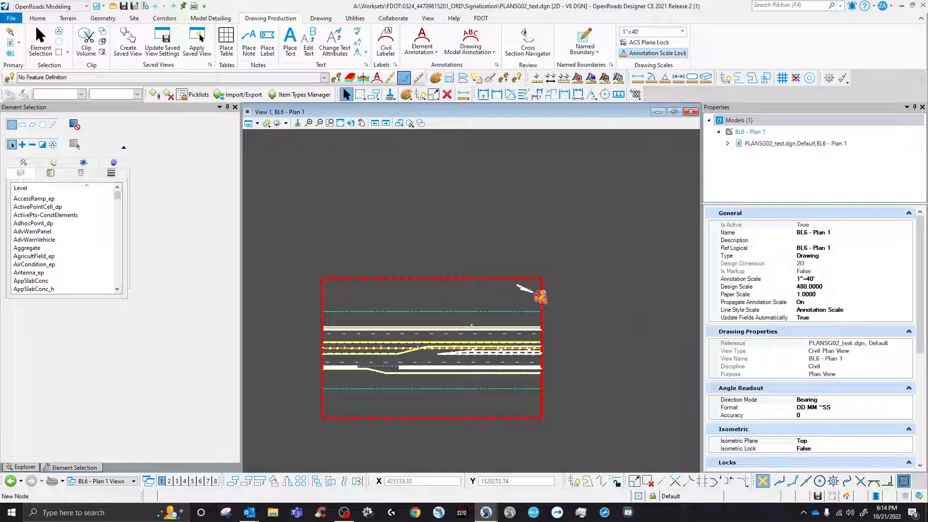
click(340, 123)
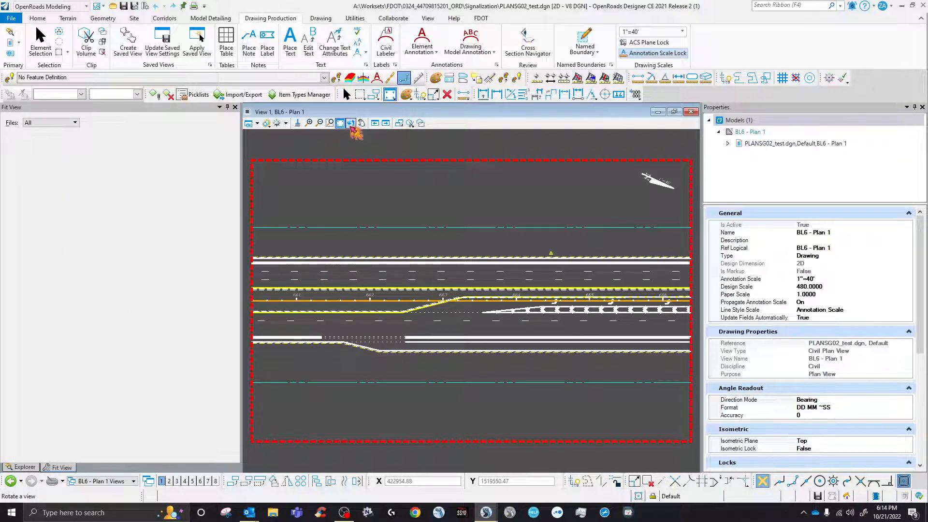
click(351, 122)
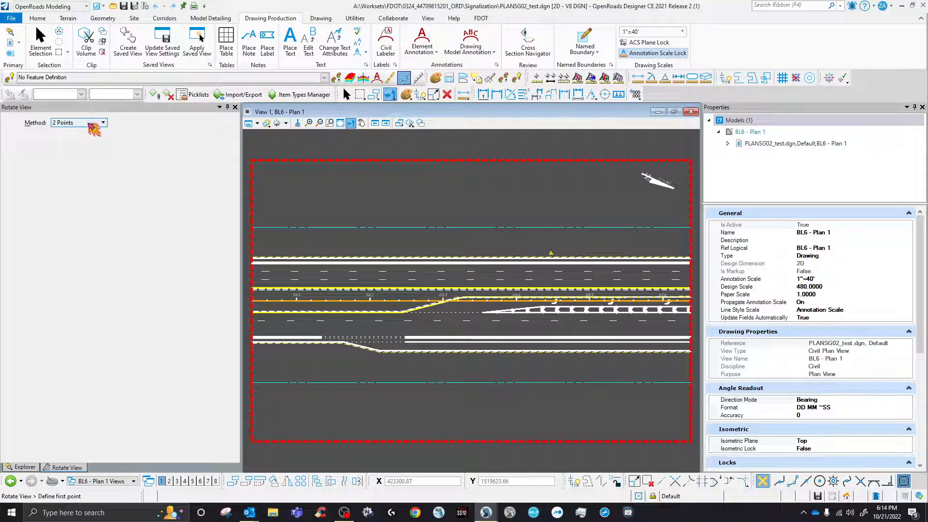
drag(92, 107, 136, 243)
click(156, 250)
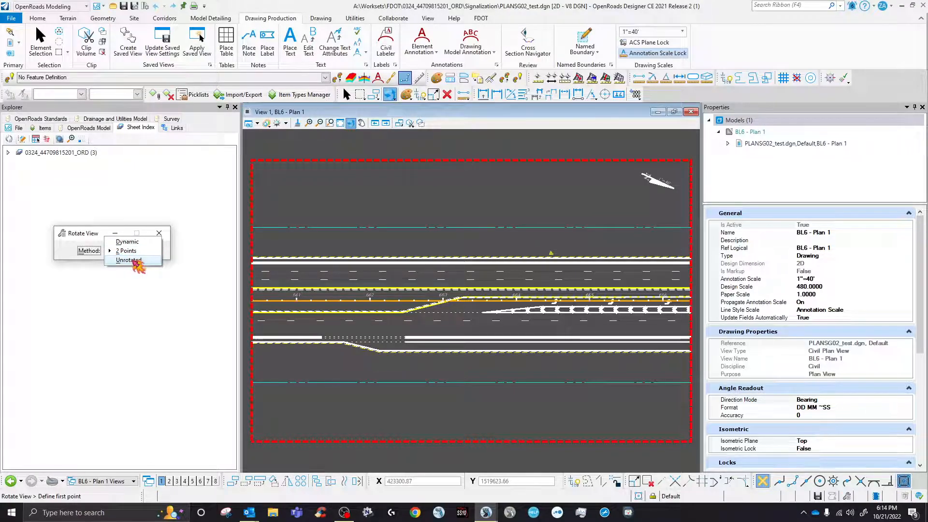
click(135, 262)
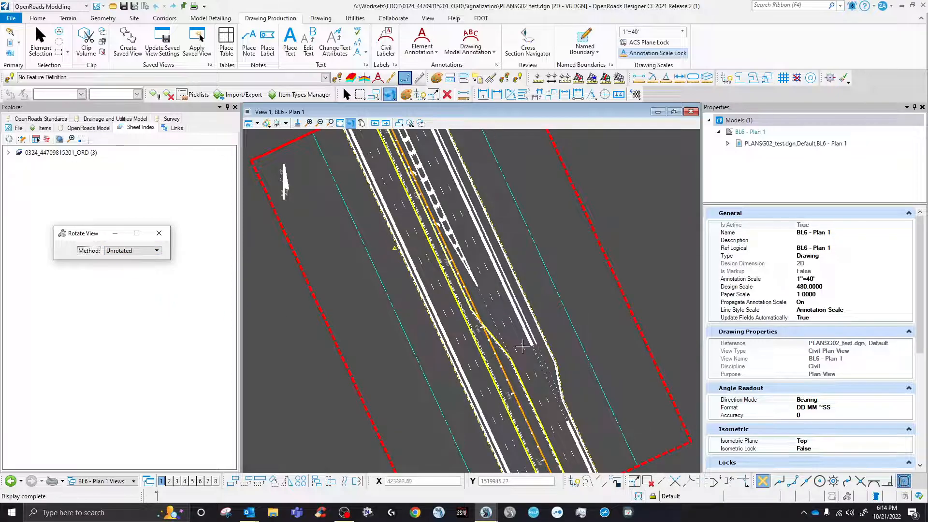
scroll(456, 328, down, 5)
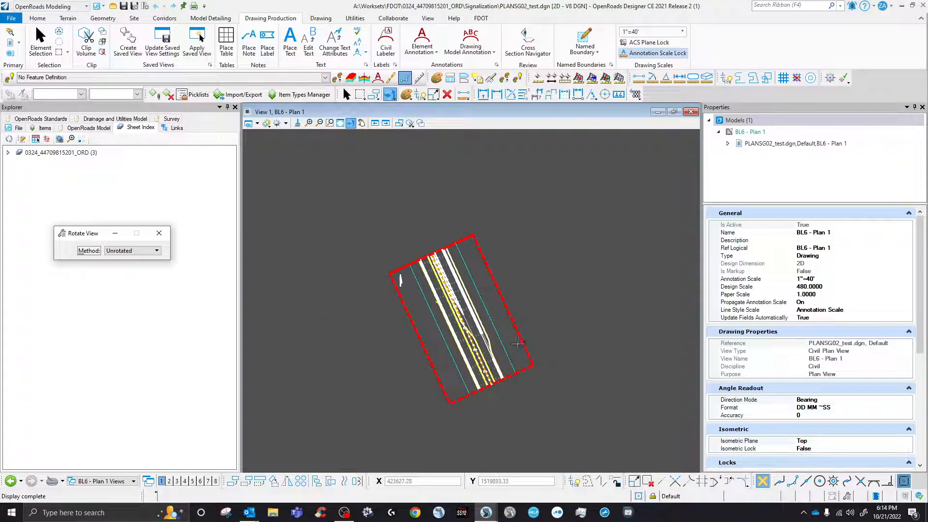
scroll(446, 322, up, 2)
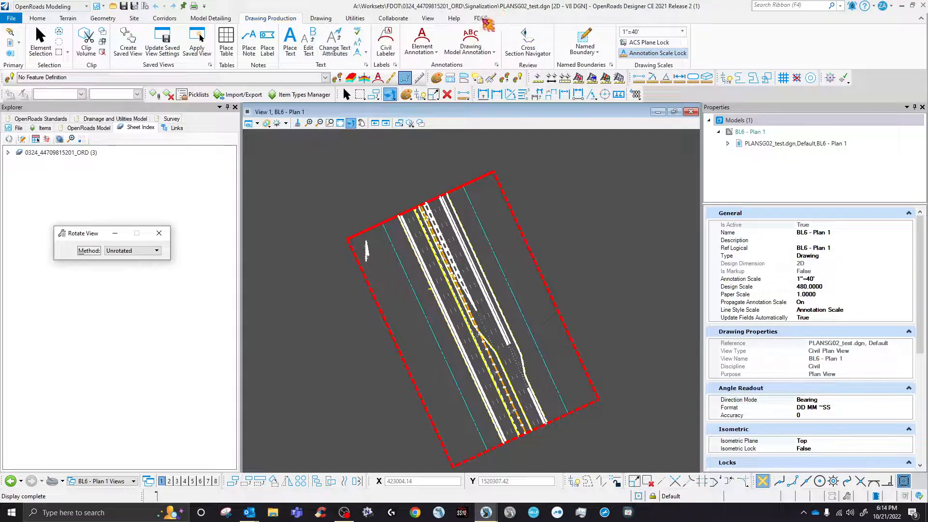
click(482, 18)
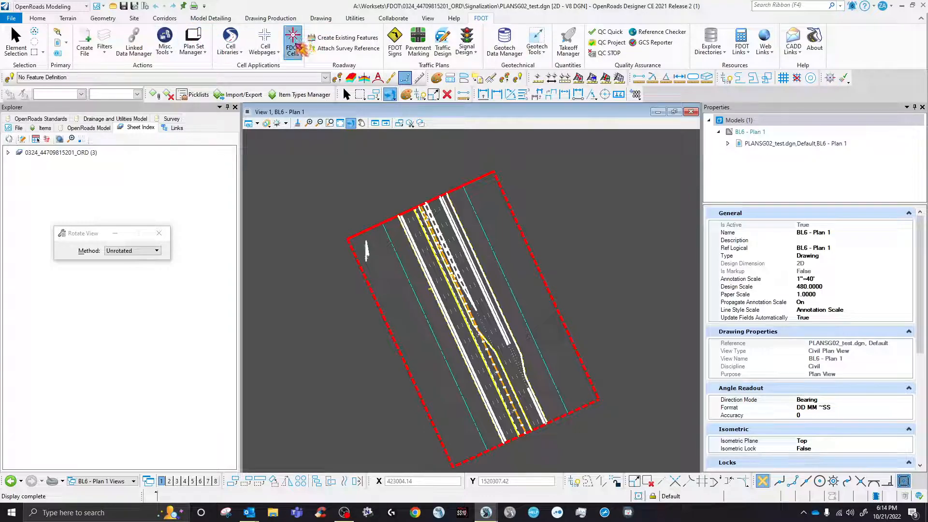
click(297, 46)
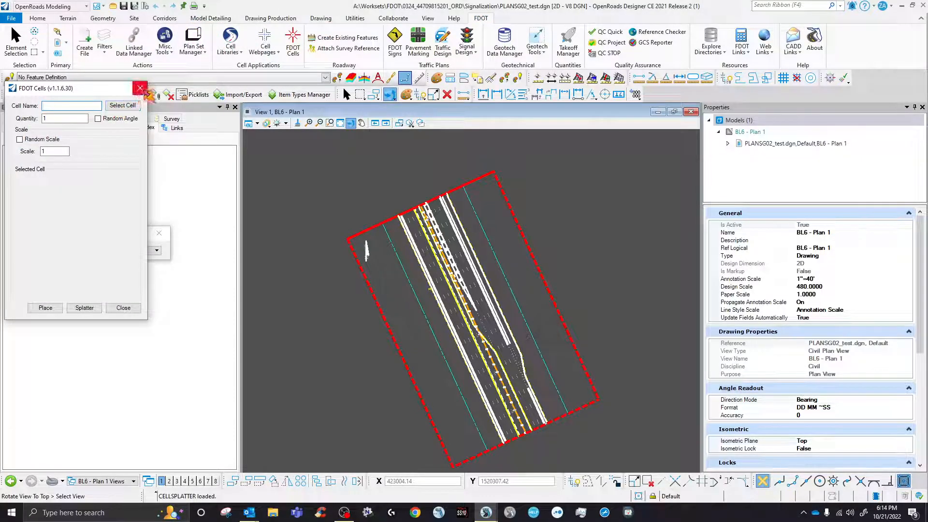
click(140, 88)
click(269, 33)
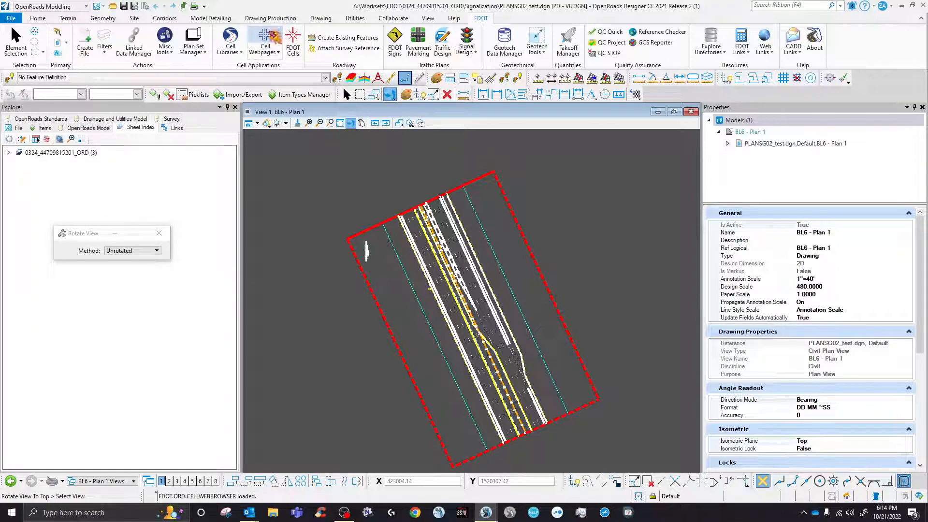
click(727, 40)
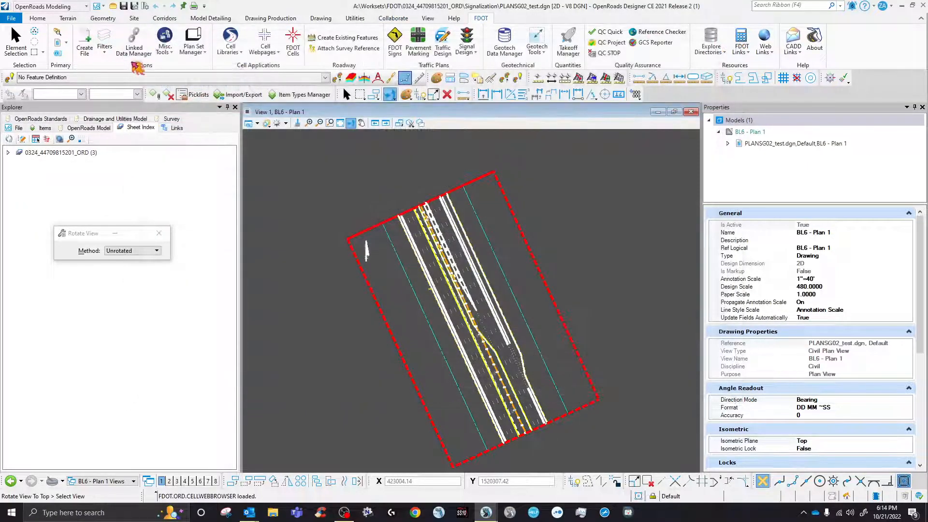
click(230, 45)
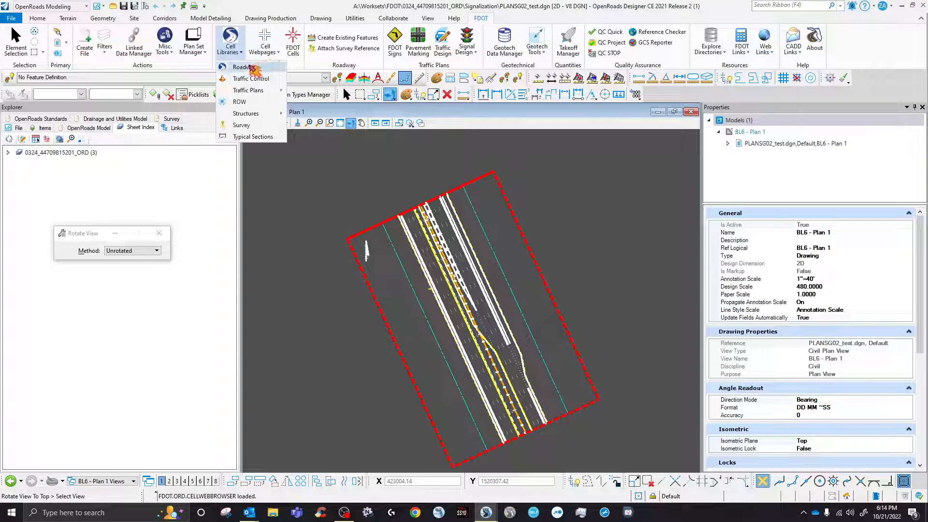
click(270, 51)
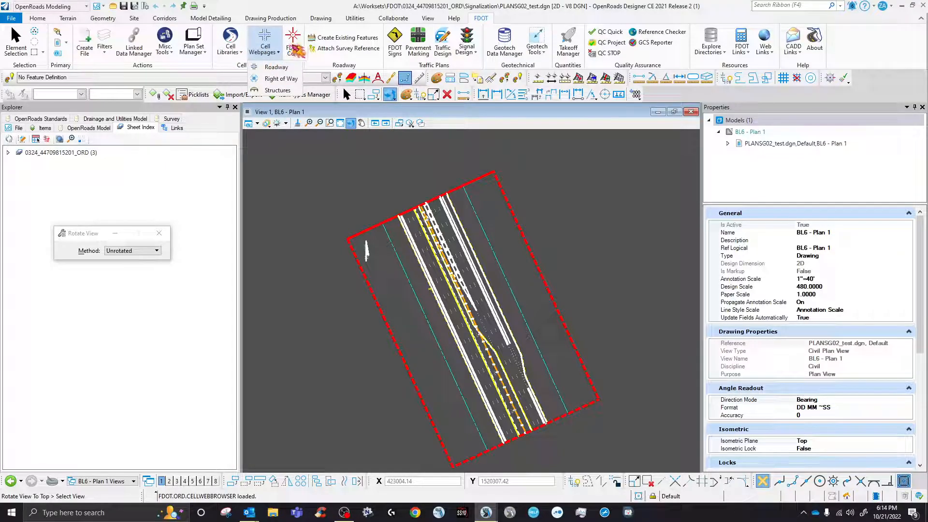
click(293, 47)
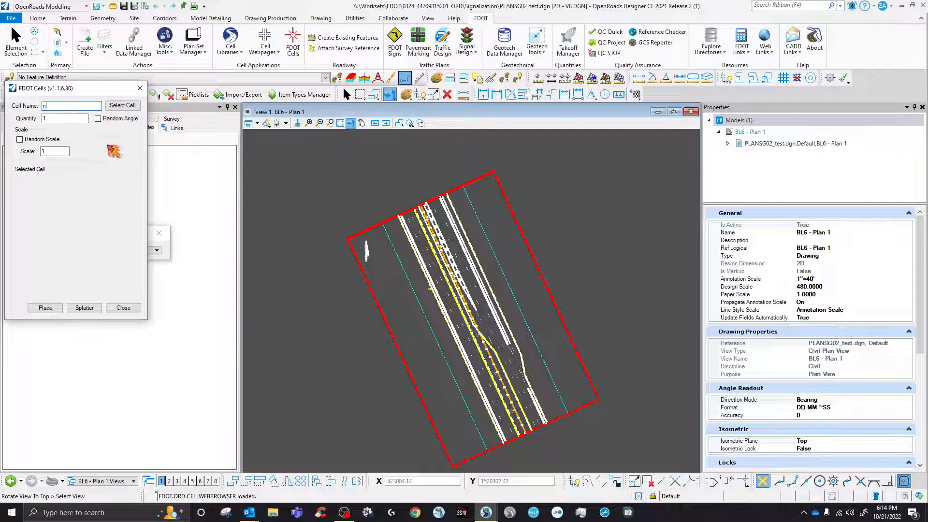
click(141, 90)
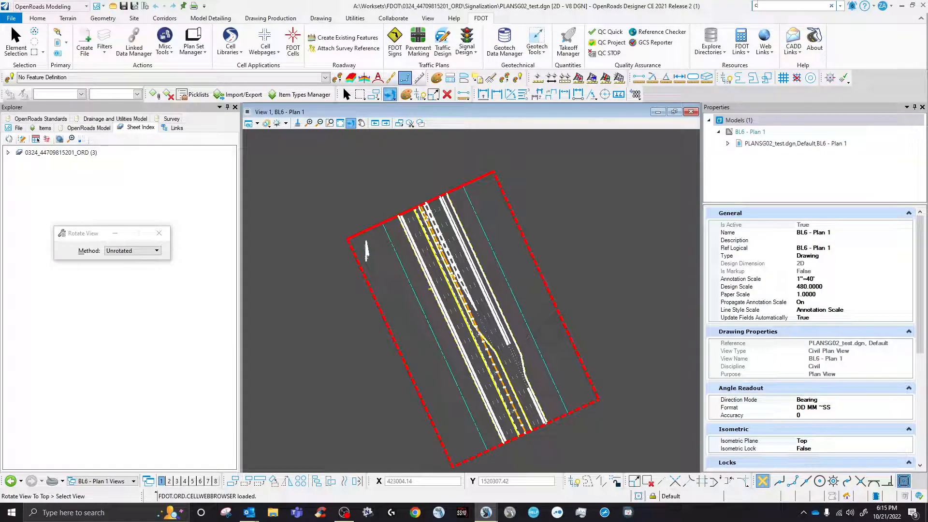
Find the Cells tool through a search for "cell" and attach the FDOT Roadway.cel cell library.
text(ell)
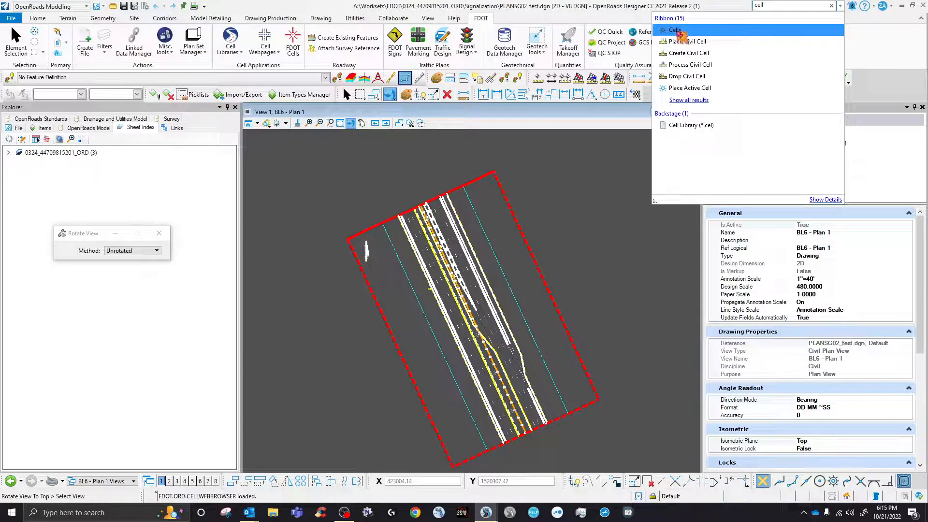
click(677, 32)
drag(347, 124, 113, 67)
click(74, 96)
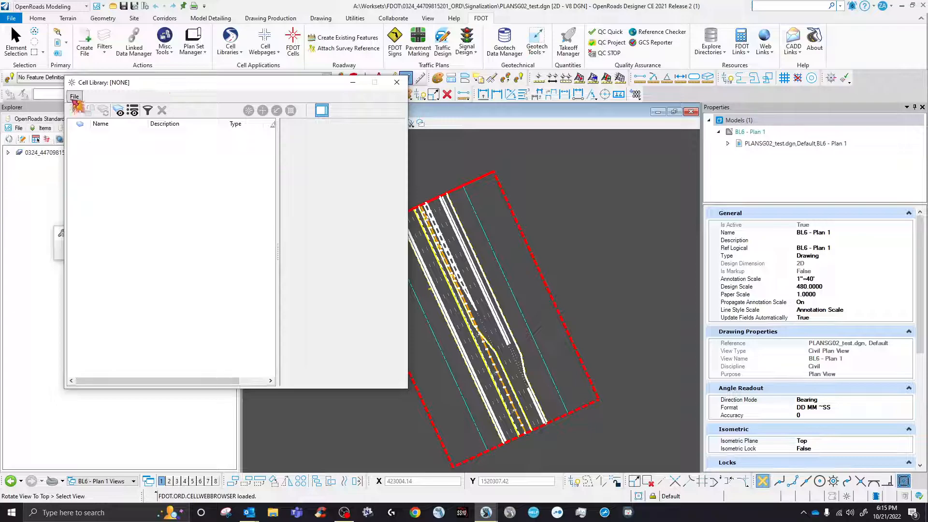
click(285, 82)
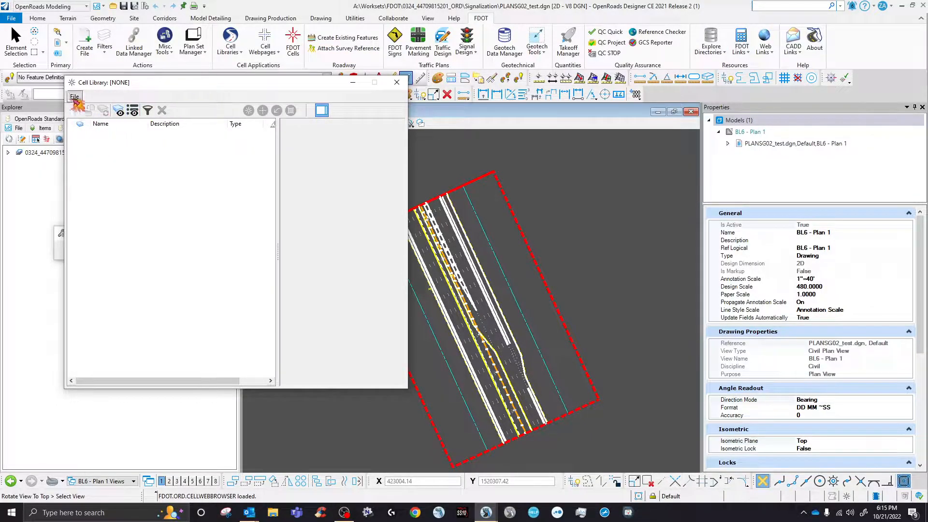
click(75, 96)
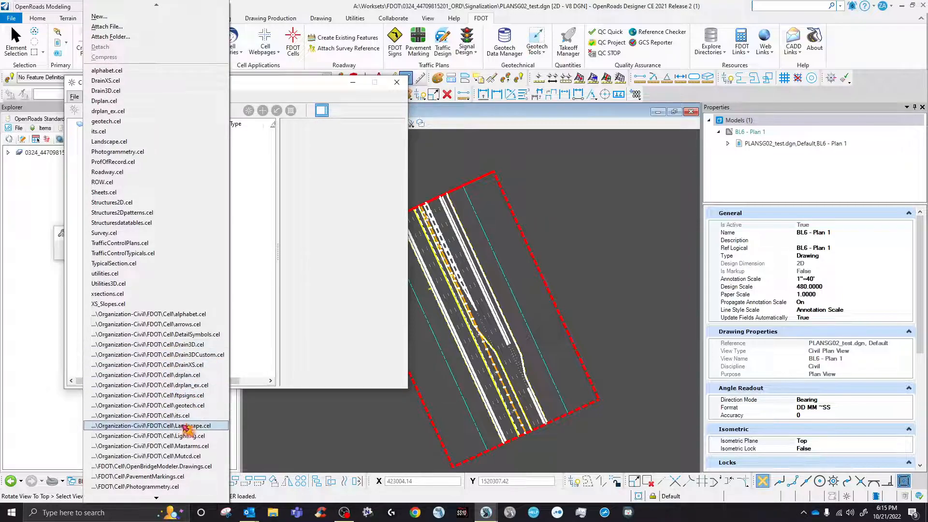
mouse_move(159, 496)
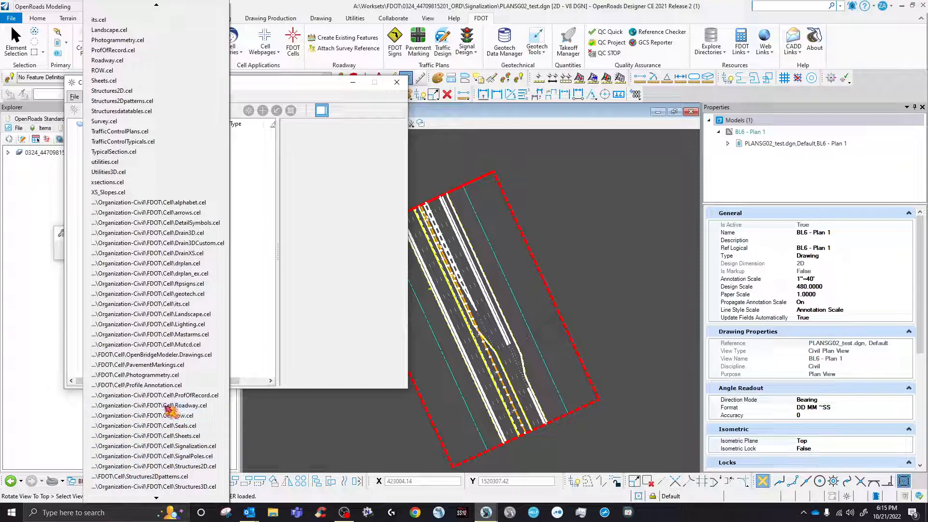
click(159, 405)
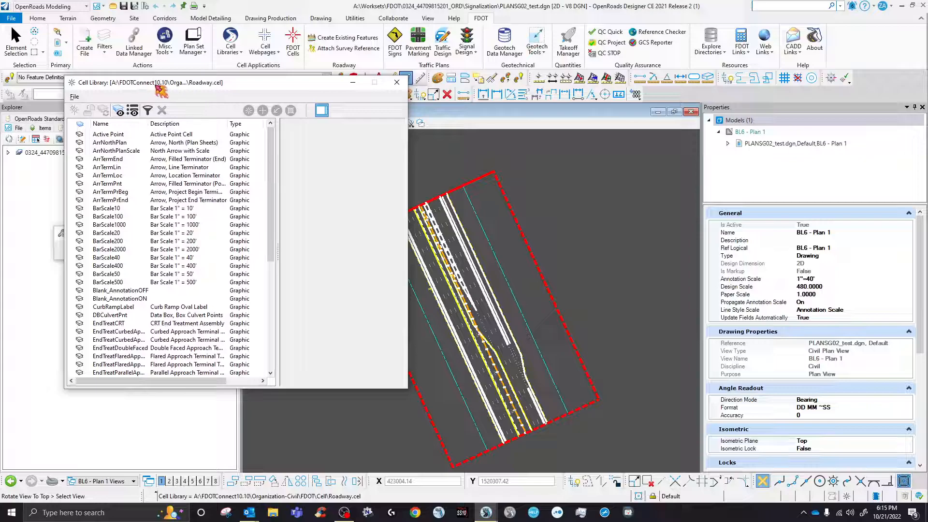
Place the ArrNorthPlanScale cell from the Roadway library beside the existing 1"=40' north arrow in the BL6 - Plan 1 drawing.
click(75, 96)
click(182, 151)
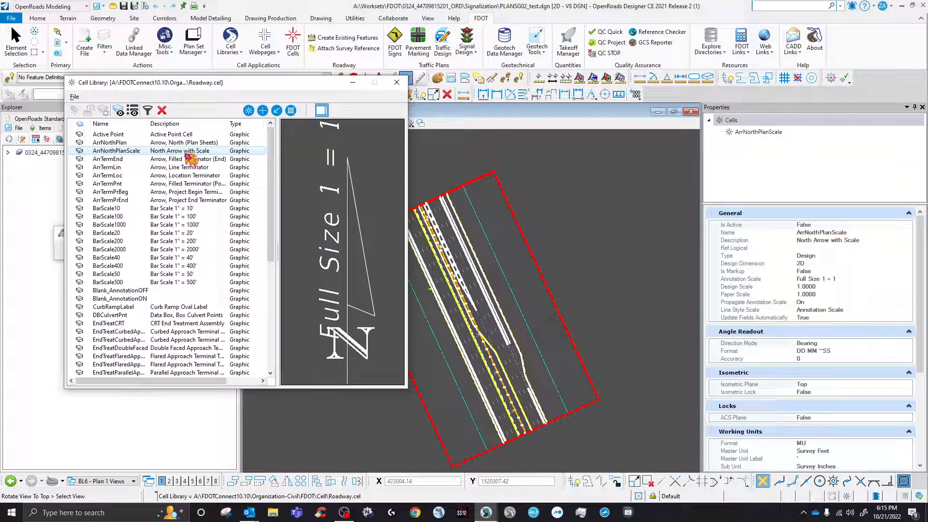
drag(266, 91, 180, 69)
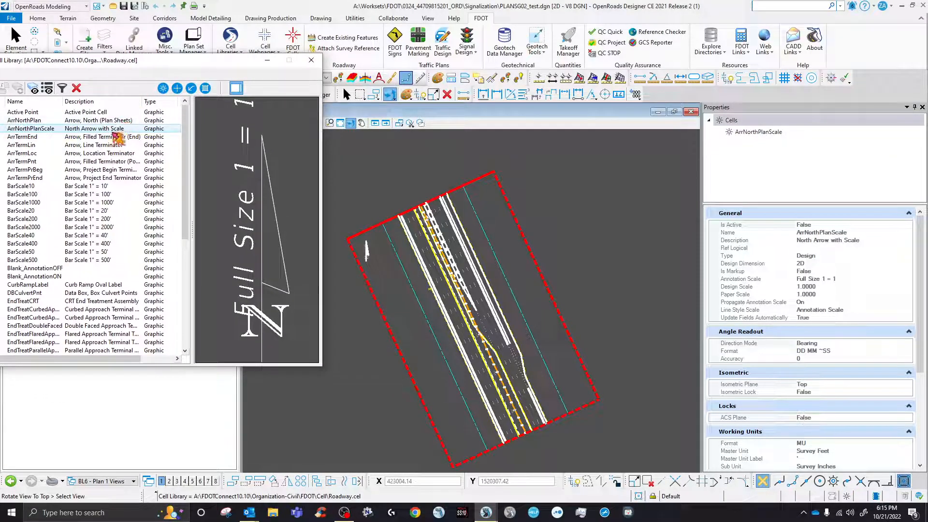
double_click(116, 131)
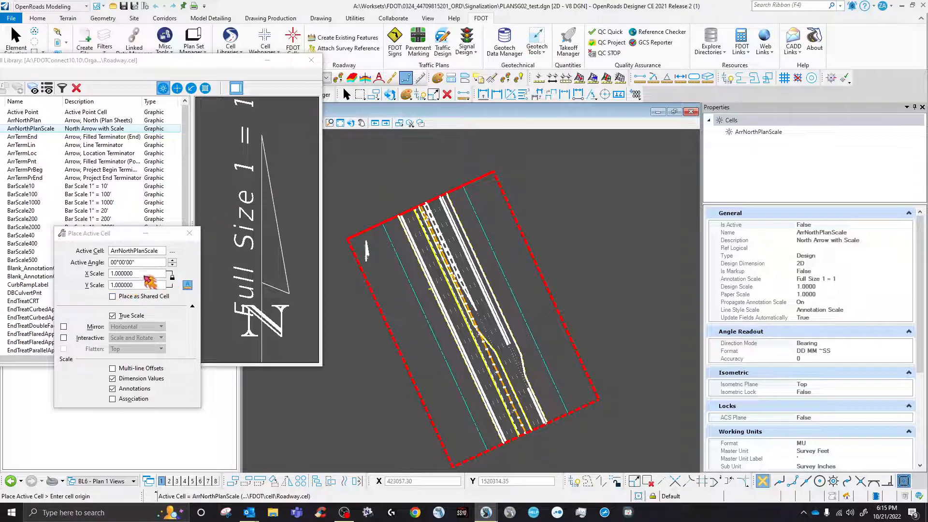
scroll(358, 249, up, 5)
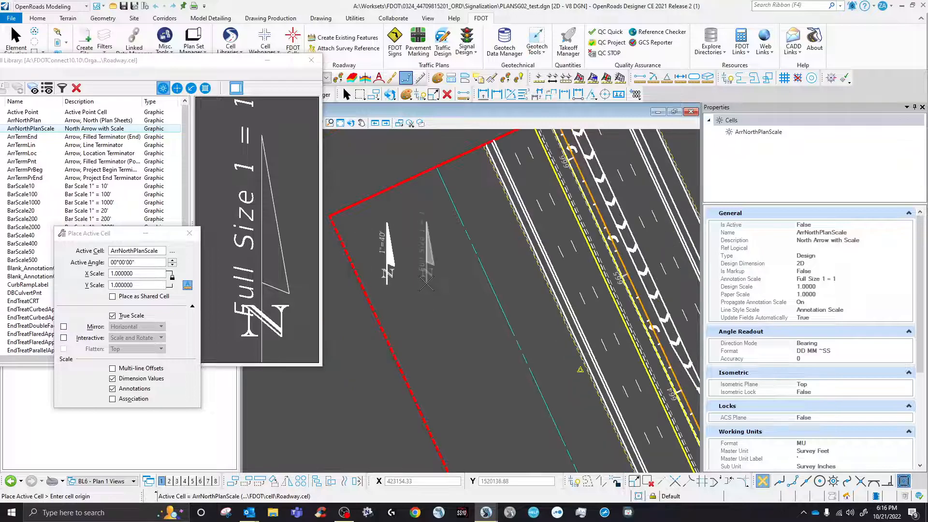
scroll(406, 290, up, 2)
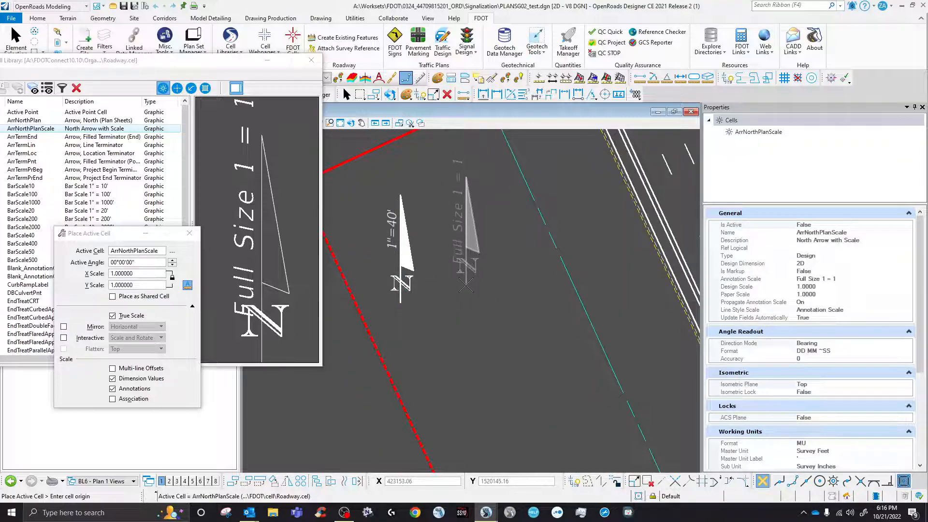
click(465, 289)
key(Escape)
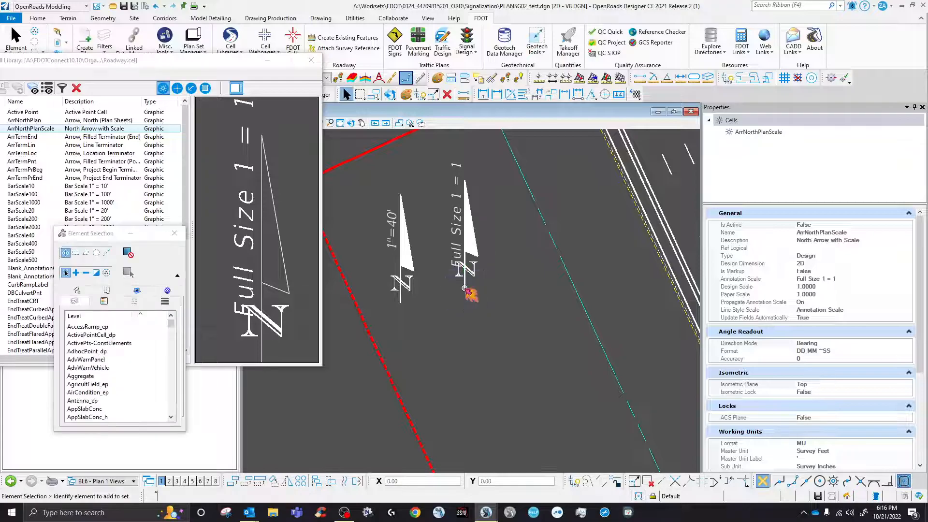
click(175, 234)
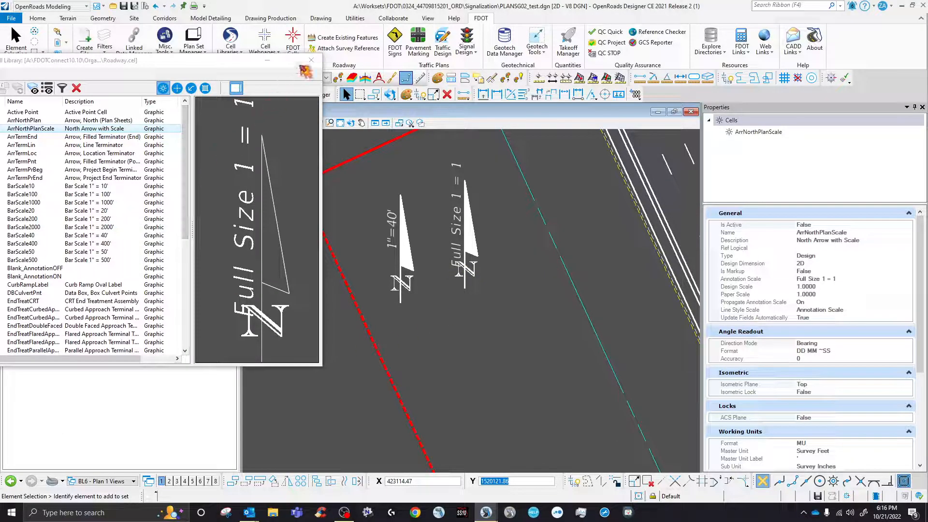
Close the cell library and rotate the BL6 - Plan 1 view by 2 points along the roadway centerline so the road runs horizontally.
click(311, 59)
scroll(334, 265, down, 4)
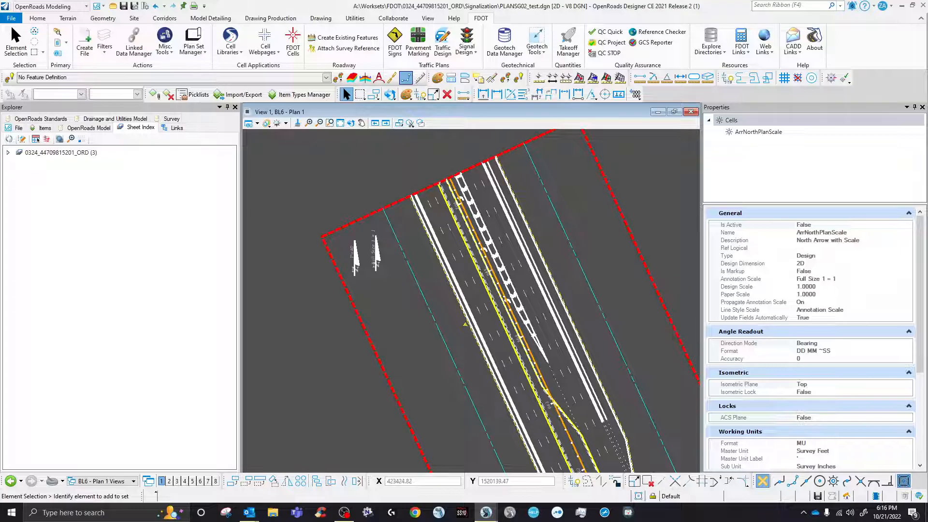
click(352, 124)
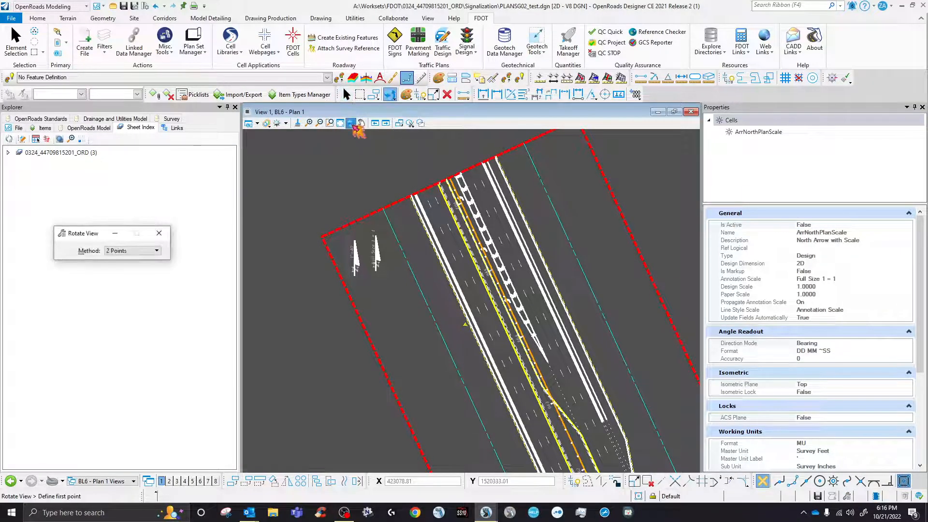
scroll(527, 290, up, 3)
click(528, 330)
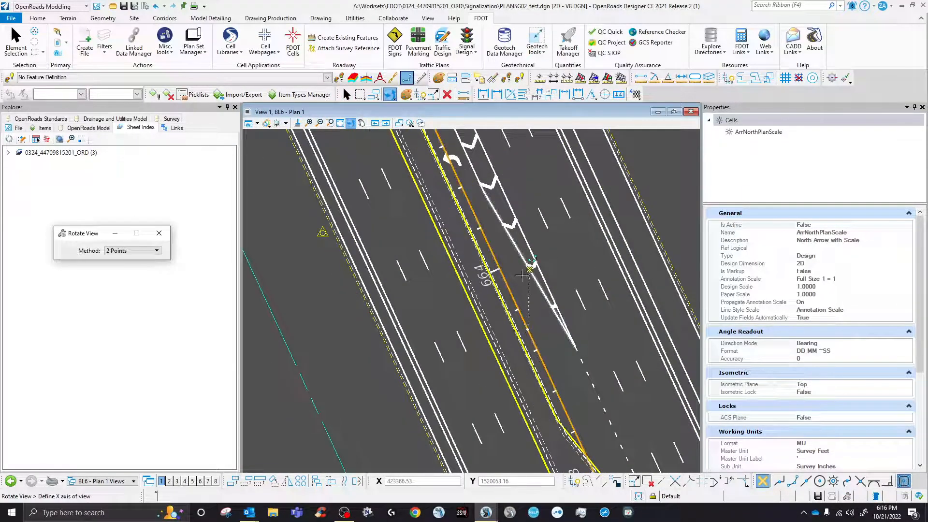
click(508, 280)
scroll(492, 238, down, 5)
scroll(505, 230, up, 3)
scroll(450, 235, down, 2)
Switch to the Default model and back to the BL6 - Plan 1 drawing model to update the placed north arrow's scale label.
key(F8)
drag(370, 205, 507, 200)
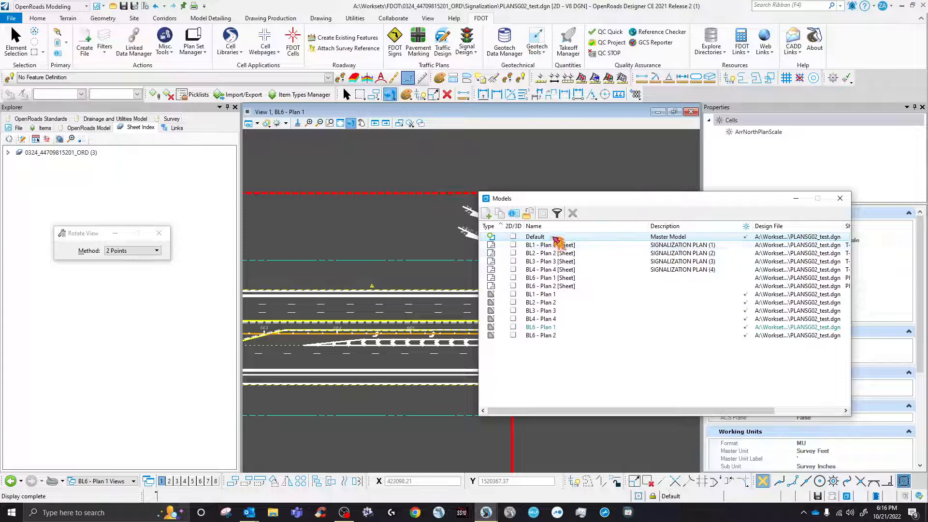
double_click(535, 236)
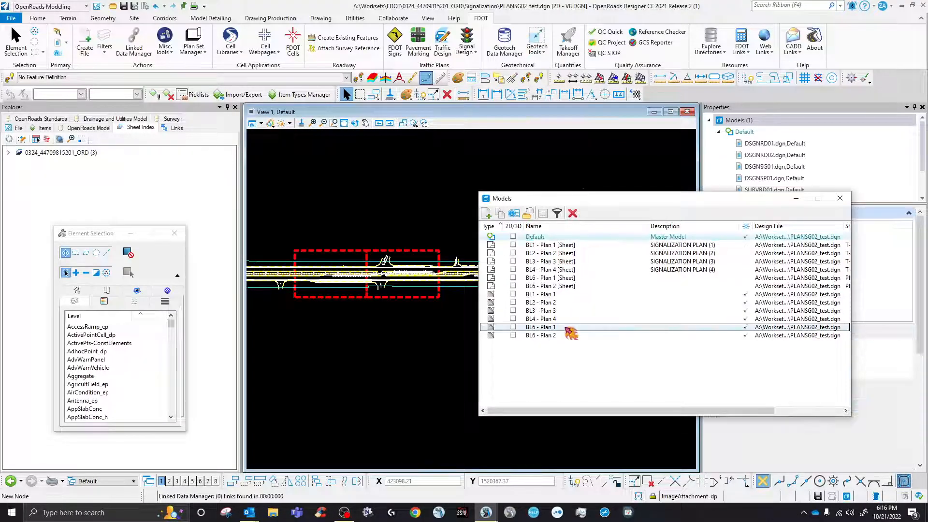
double_click(566, 328)
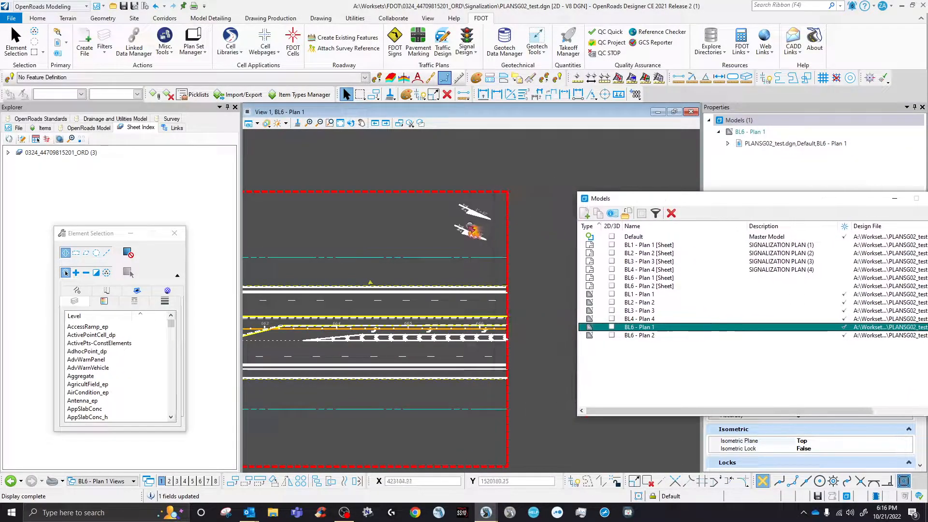
scroll(468, 225, up, 5)
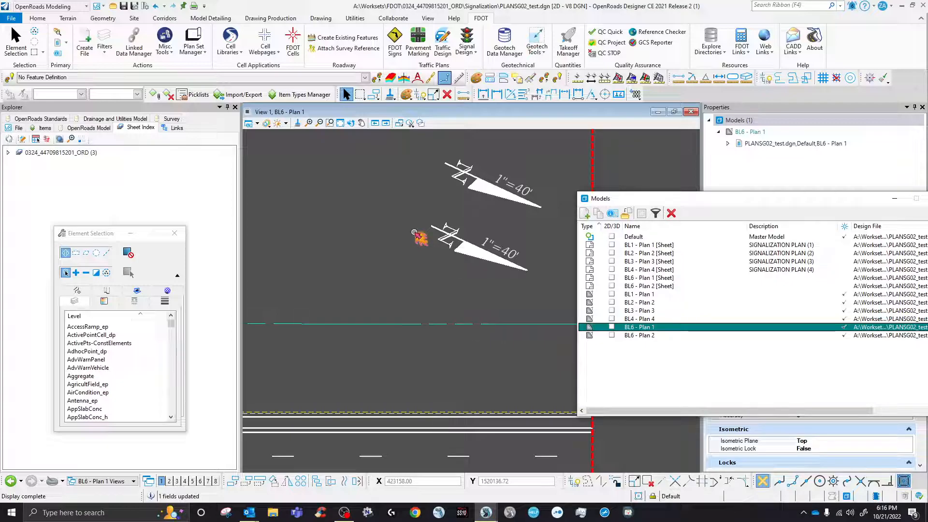
Copy the lower of the two north arrows in the BL6 - Plan 1 drawing to the clipboard.
scroll(415, 233, down, 3)
click(439, 242)
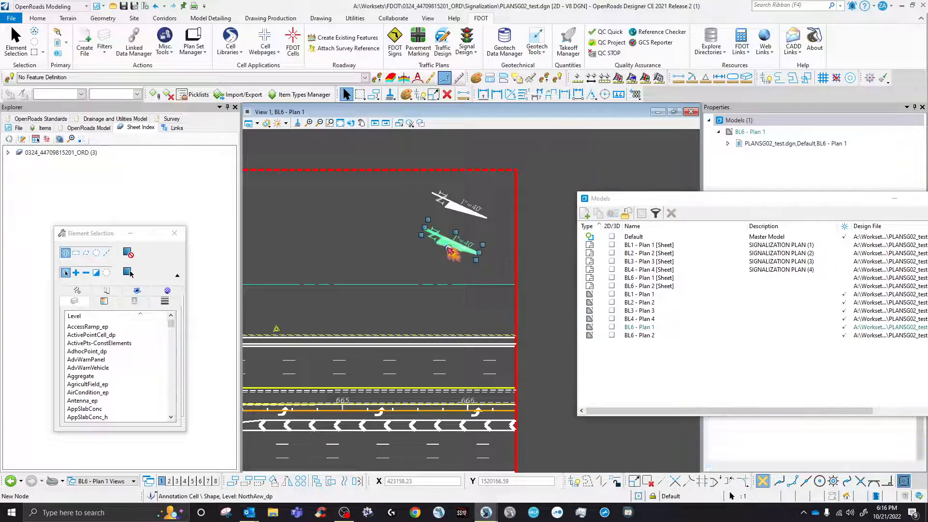
right_click(442, 246)
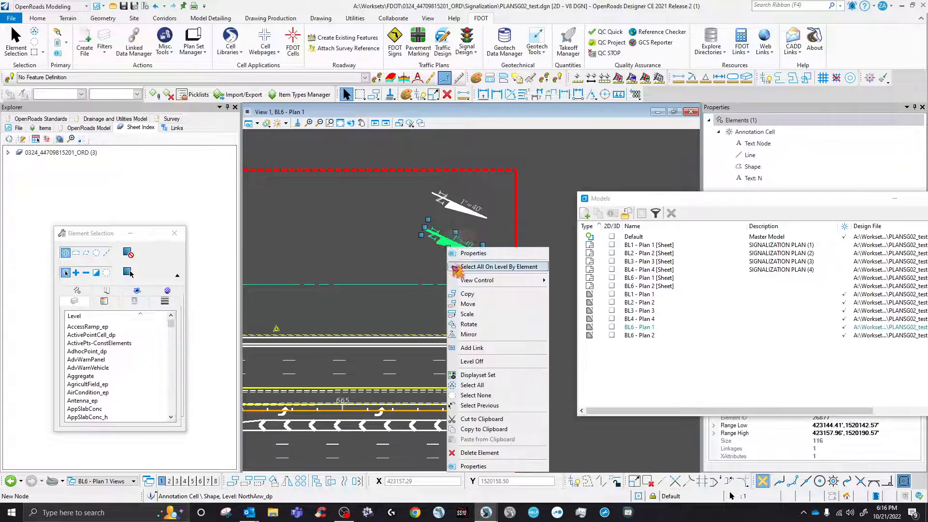
click(485, 430)
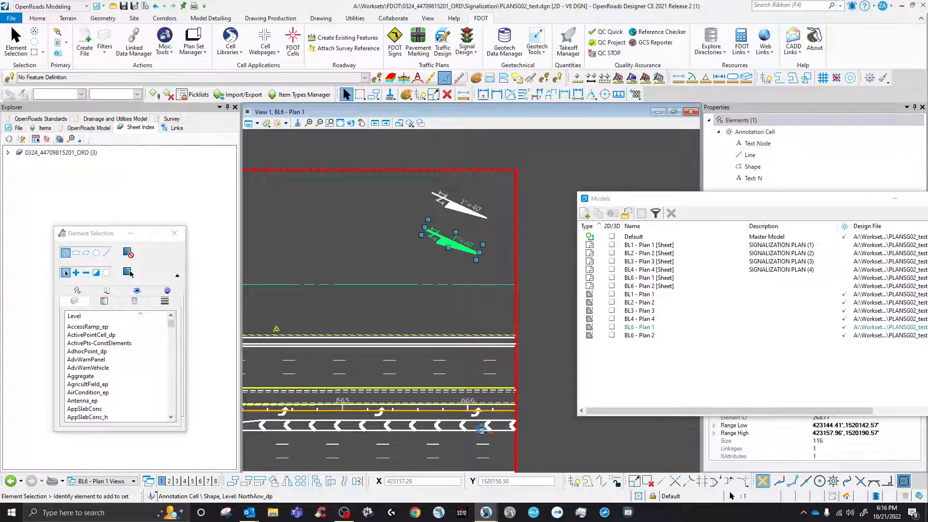
right_click(441, 244)
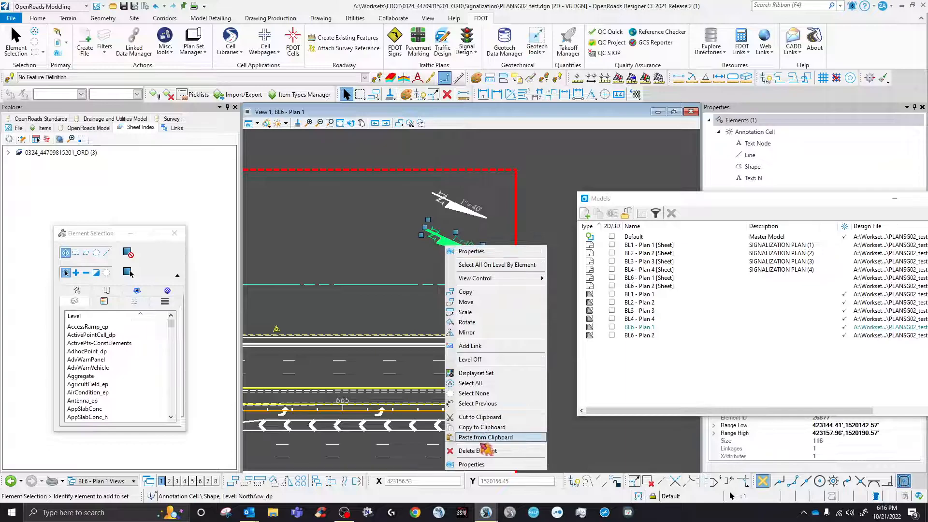
click(493, 428)
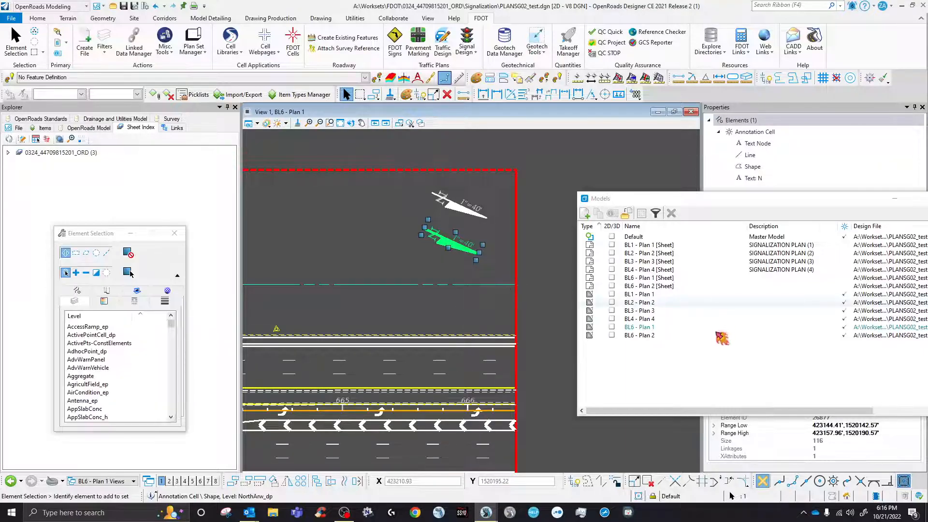
Open the BL6 - Plan 2 drawing model and set its view rotation to Unrotated.
double_click(646, 336)
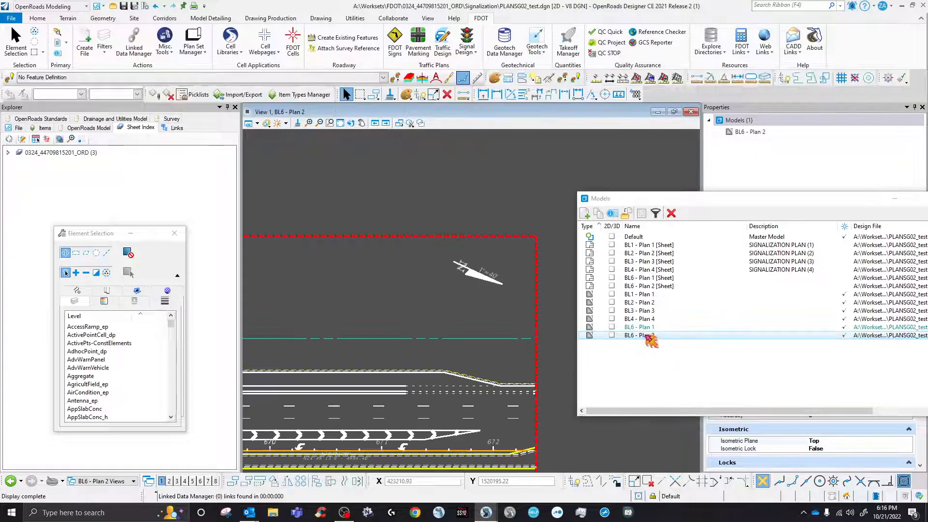
scroll(503, 270, down, 2)
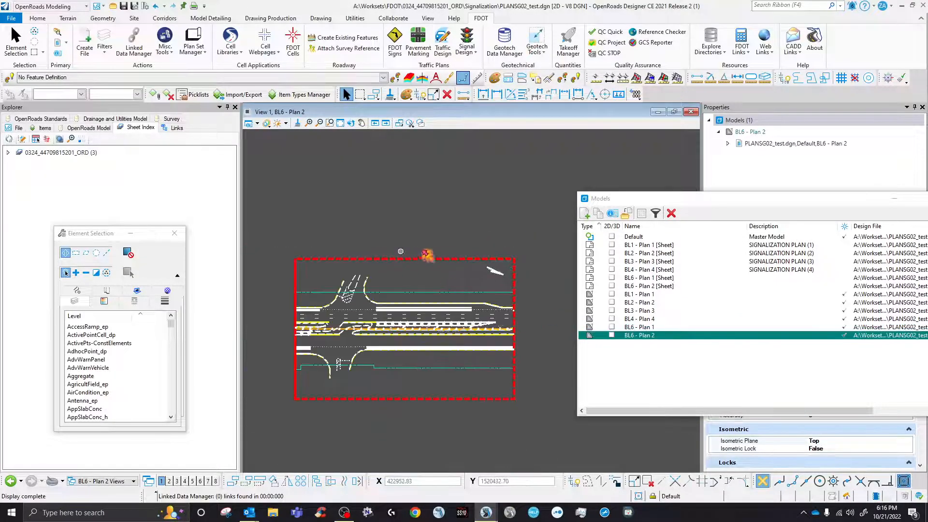
scroll(503, 265, up, 2)
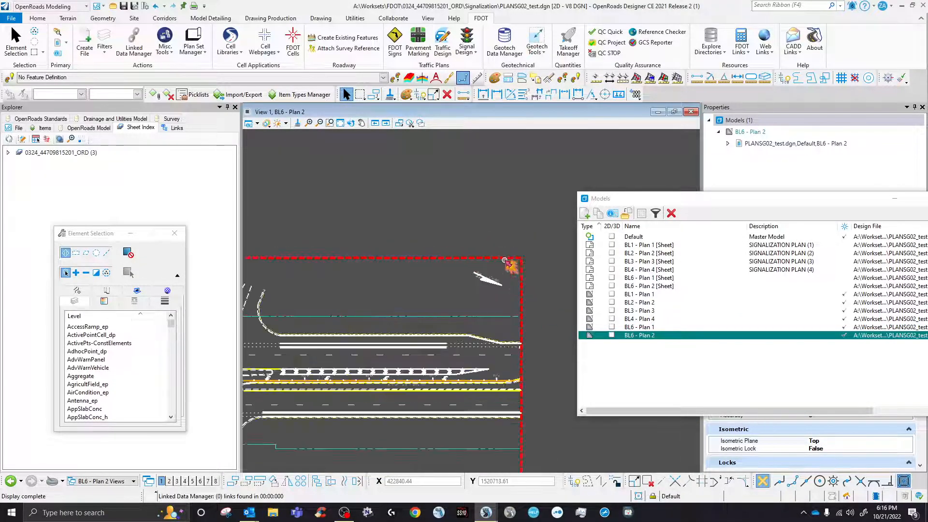
scroll(483, 290, down, 2)
click(352, 123)
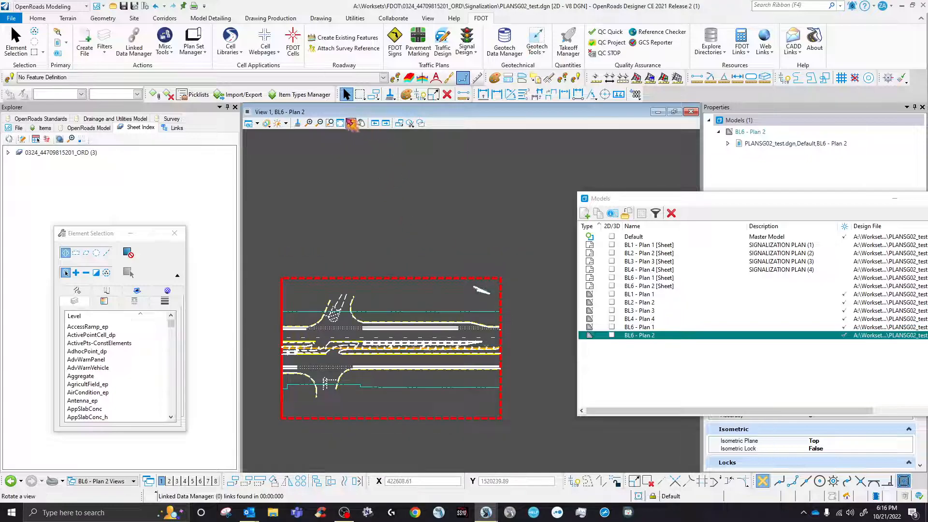
click(144, 250)
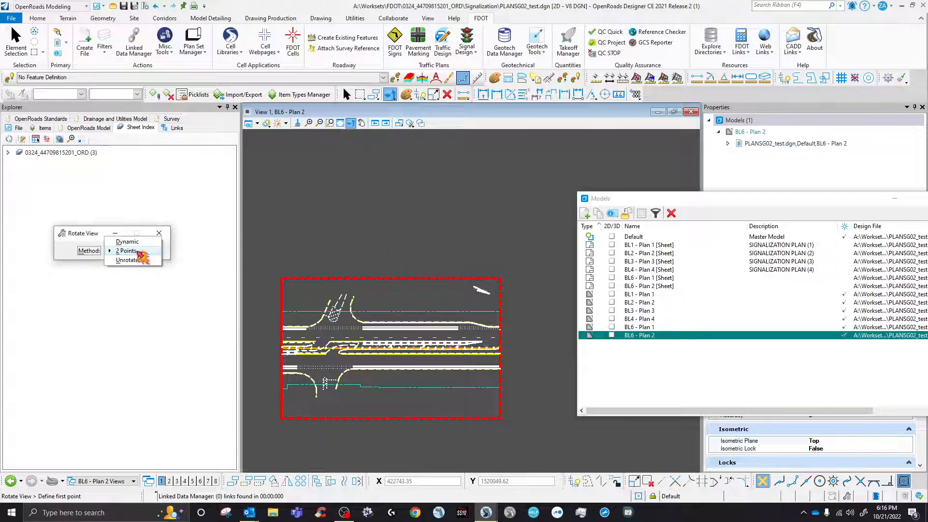
click(128, 260)
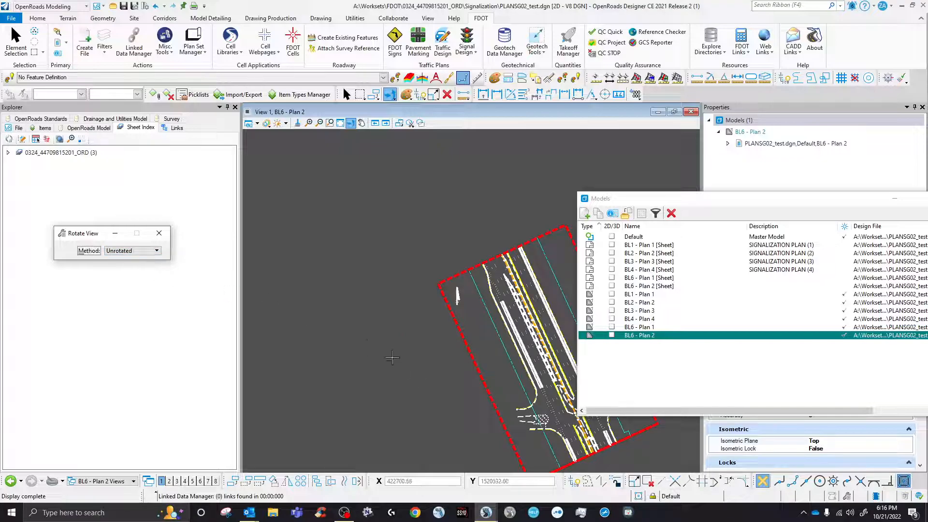
Paste the copied north arrow outside the red boundary, near the existing north arrow, at angle 00°00'00" and scale 1.
right_click(386, 340)
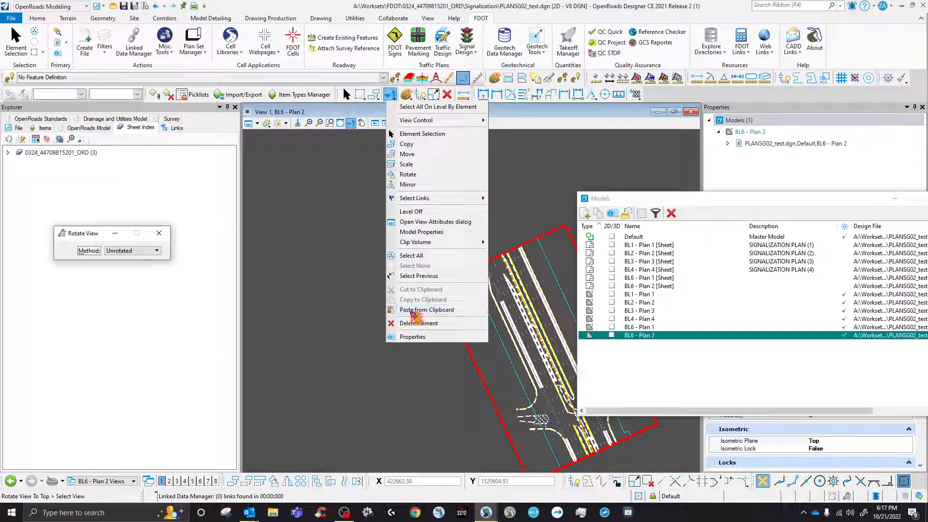
click(414, 312)
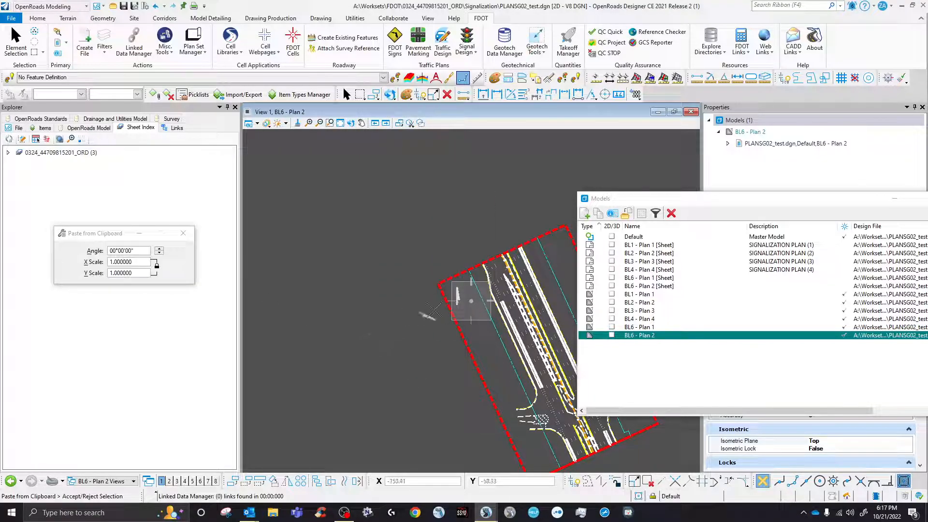
scroll(427, 314, up, 3)
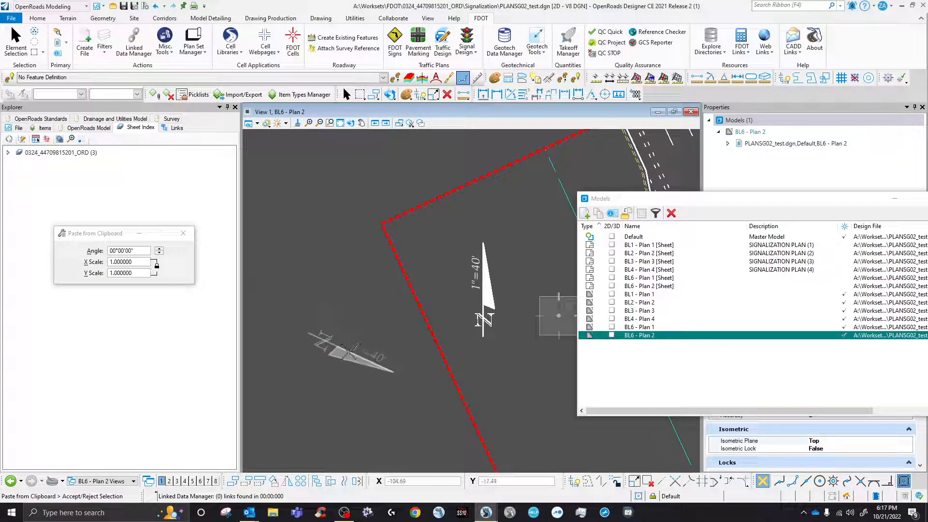
click(351, 351)
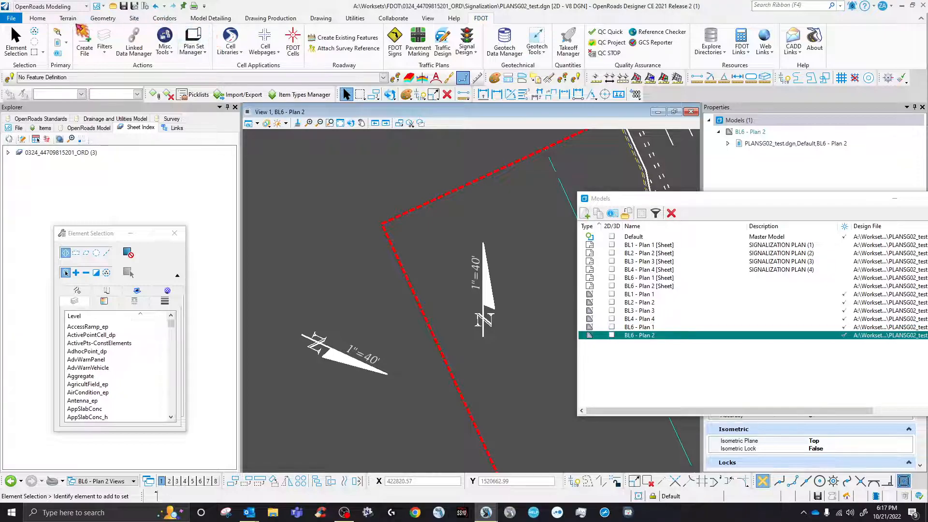
Draw a vertical reference line straight up from the tail of the pasted north arrow.
click(102, 18)
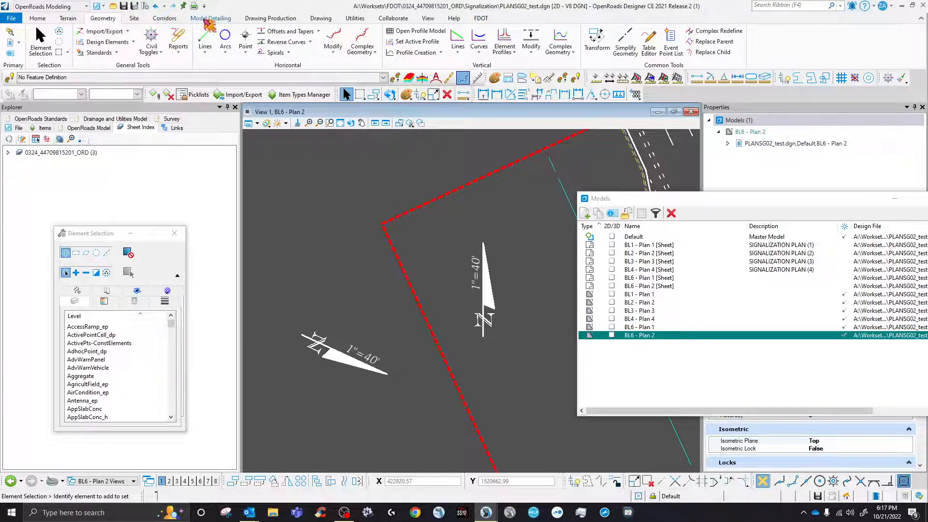
click(320, 18)
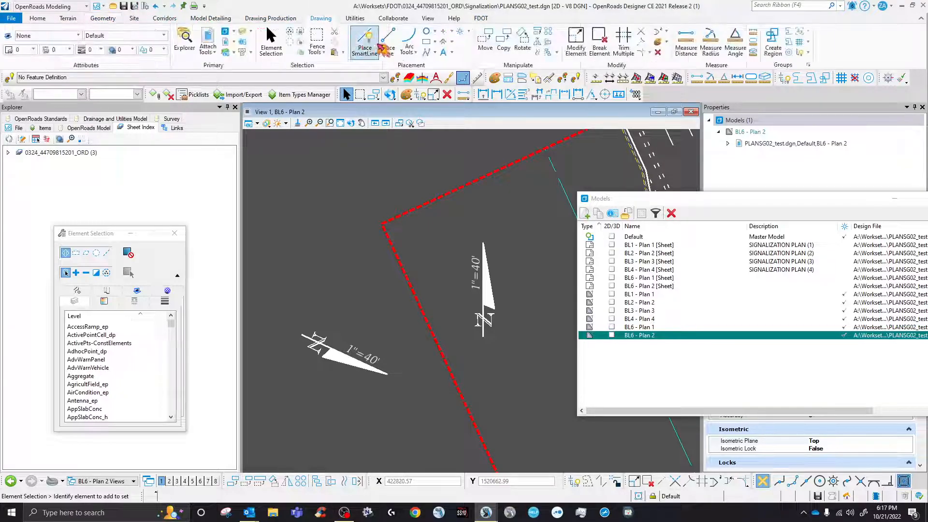
click(388, 41)
click(300, 334)
click(302, 198)
right_click(302, 199)
Rotate the pasted north arrow by 3 points about its tail, from its tip onto the vertical reference line.
click(257, 55)
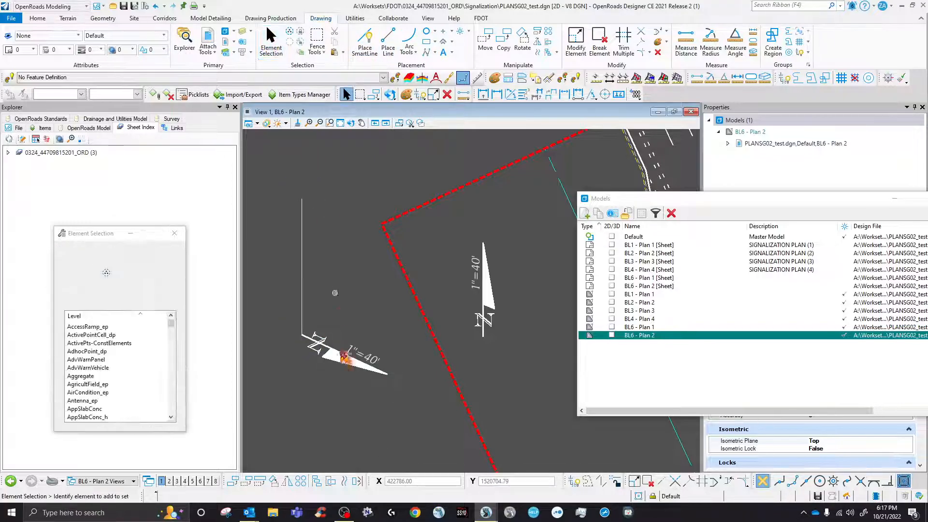
click(328, 356)
click(274, 482)
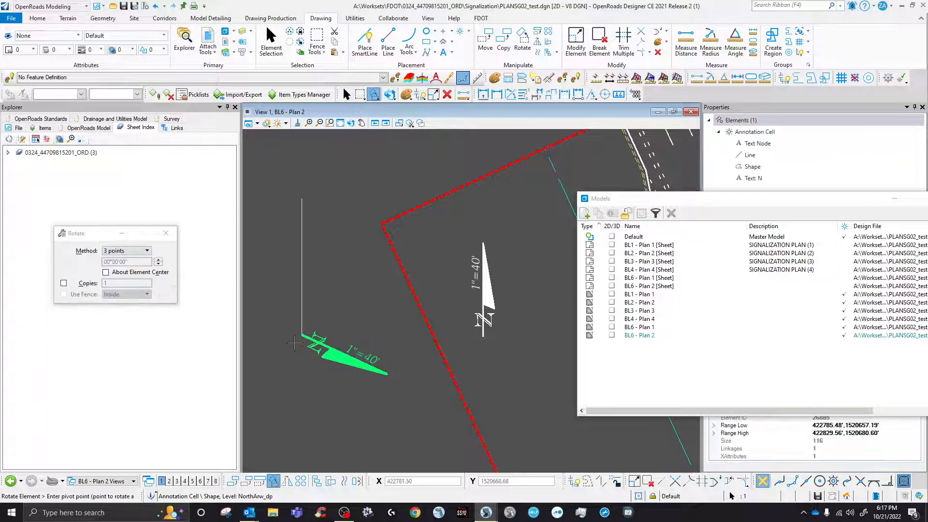
click(301, 335)
click(391, 375)
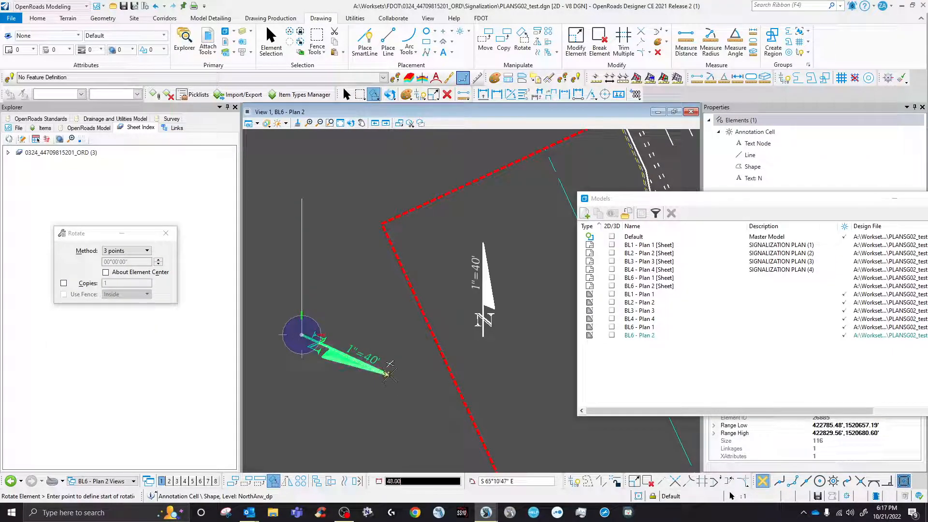
click(302, 235)
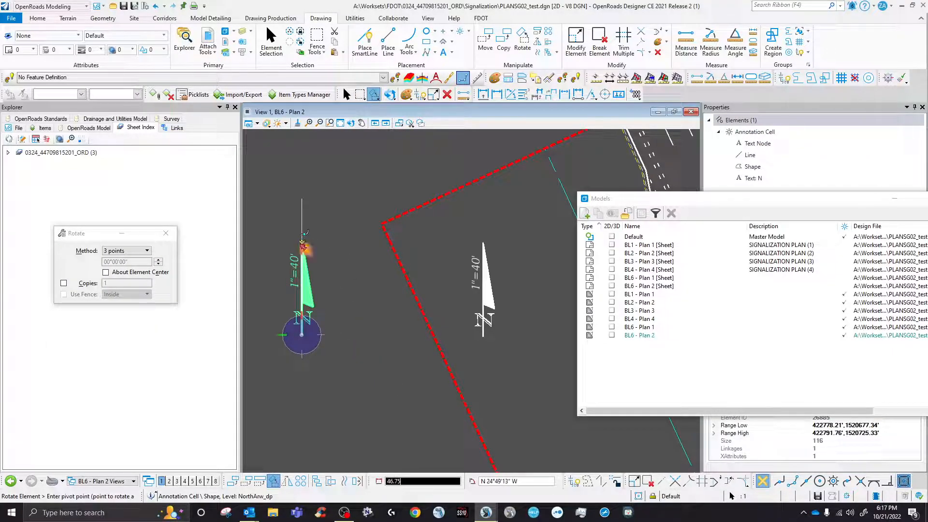
Move the rotated north arrow inside the boundary beside the existing one and delete the vertical reference line.
click(346, 94)
click(309, 286)
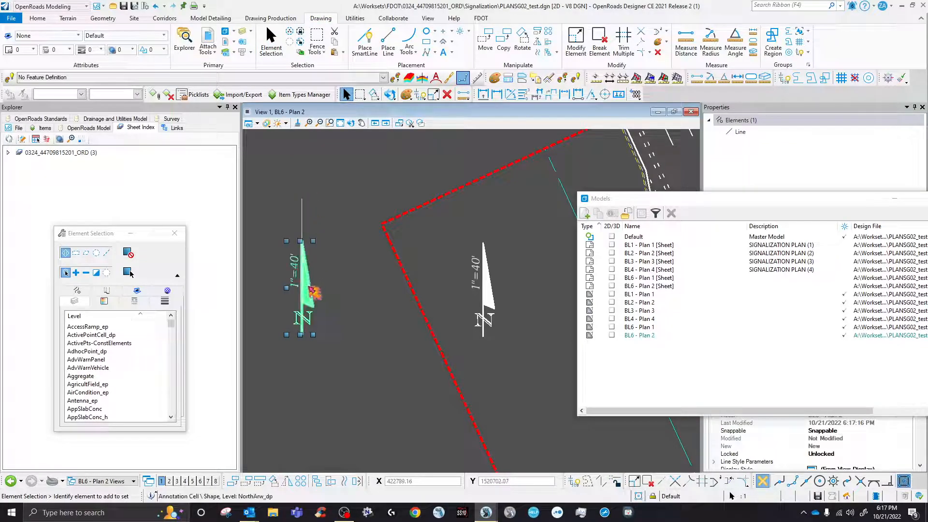
drag(307, 296, 542, 303)
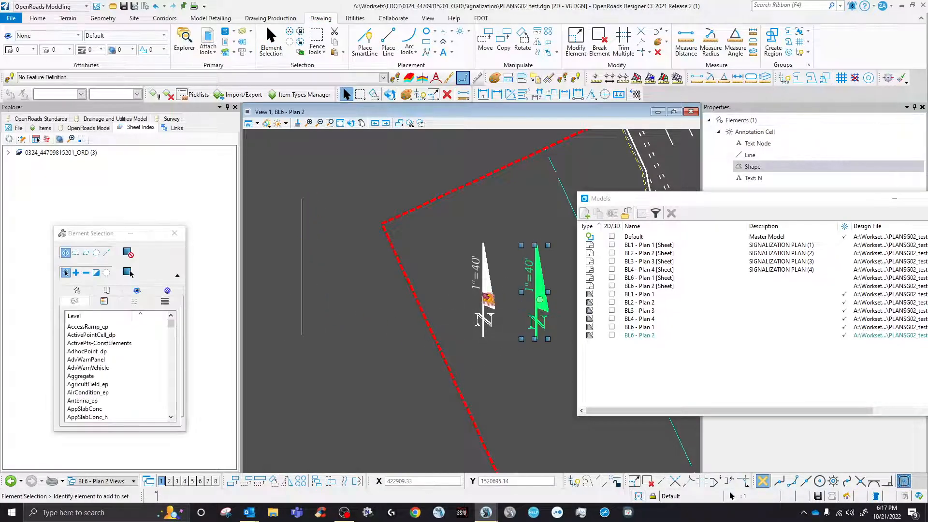
click(306, 227)
key(Delete)
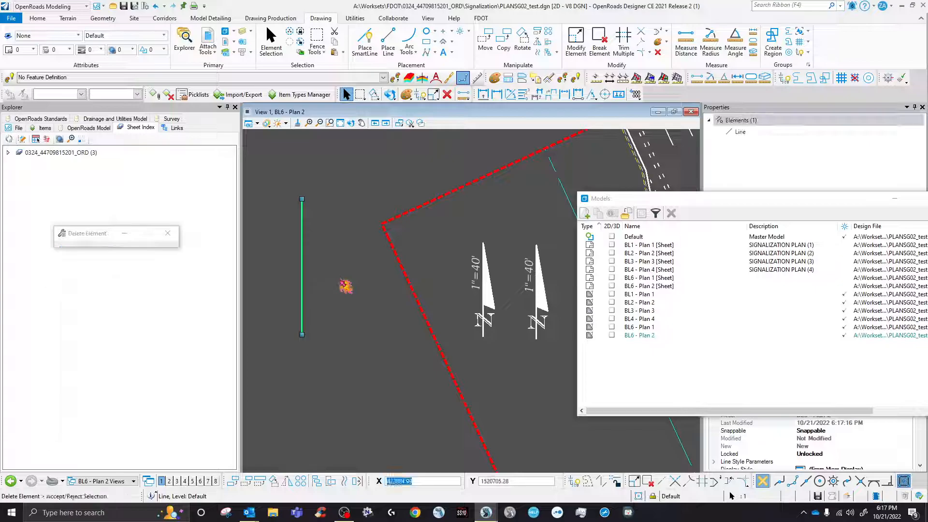
Rotate the BL6 - Plan 2 view by 2 points along the roadway centerline so the road runs horizontally.
scroll(342, 280, down, 7)
scroll(467, 306, up, 7)
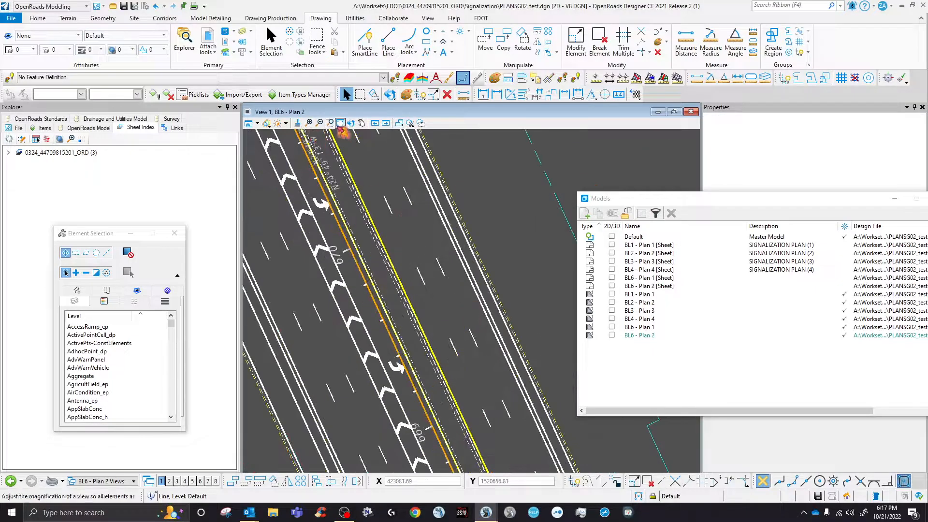
click(350, 123)
click(361, 274)
click(364, 270)
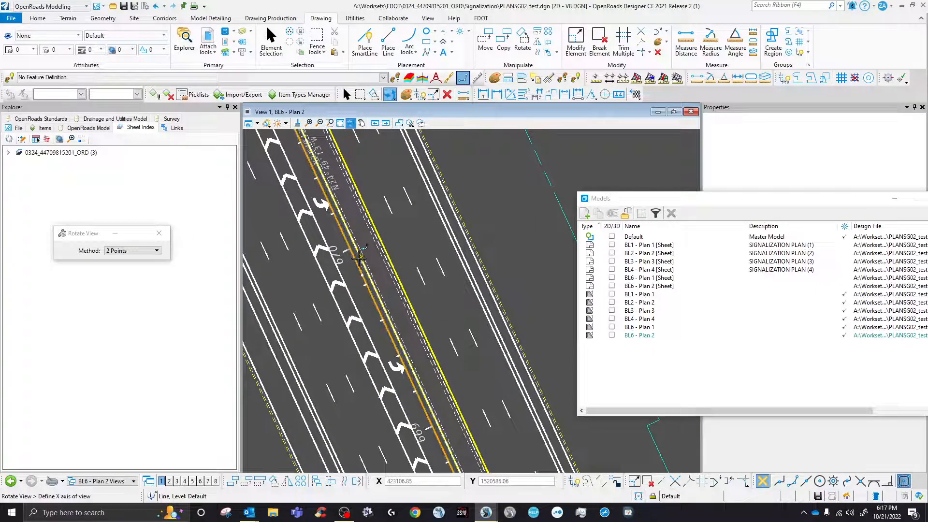
click(364, 274)
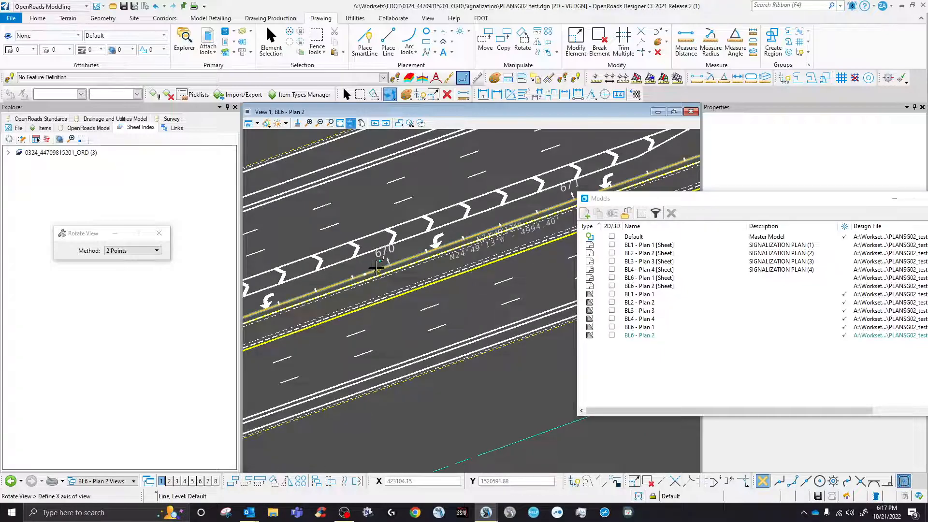
click(385, 267)
scroll(405, 292, down, 5)
scroll(509, 190, up, 3)
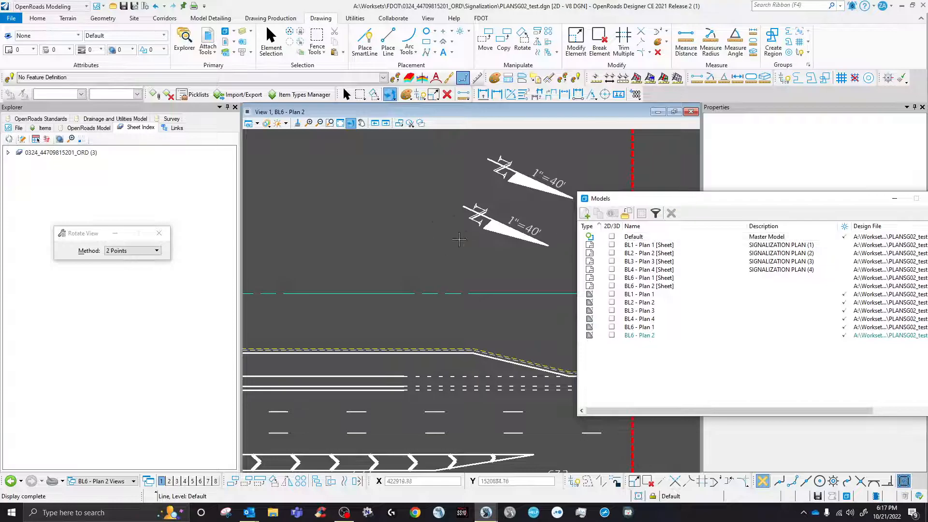
Clear the Models window off the drawing, select the lower north arrow in BL6 - Plan 2, and return to the Default model.
mouse_move(638, 195)
mouse_down()
mouse_move(638, 289)
mouse_move(927, 294)
mouse_up()
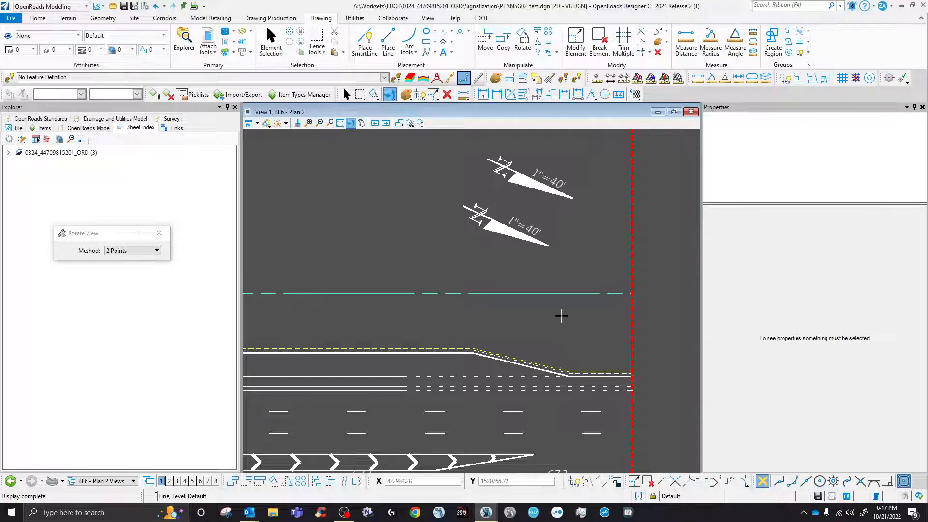
scroll(503, 346, down, 3)
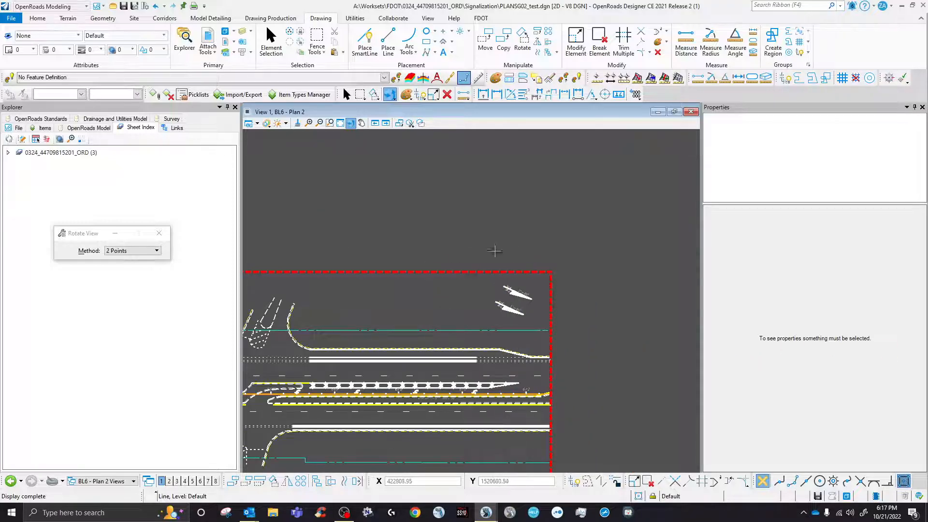
click(270, 40)
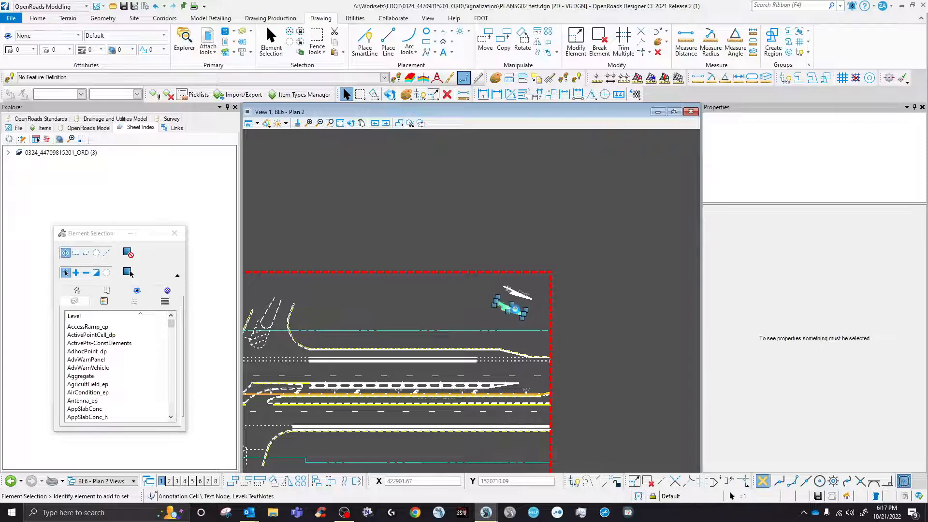
click(513, 308)
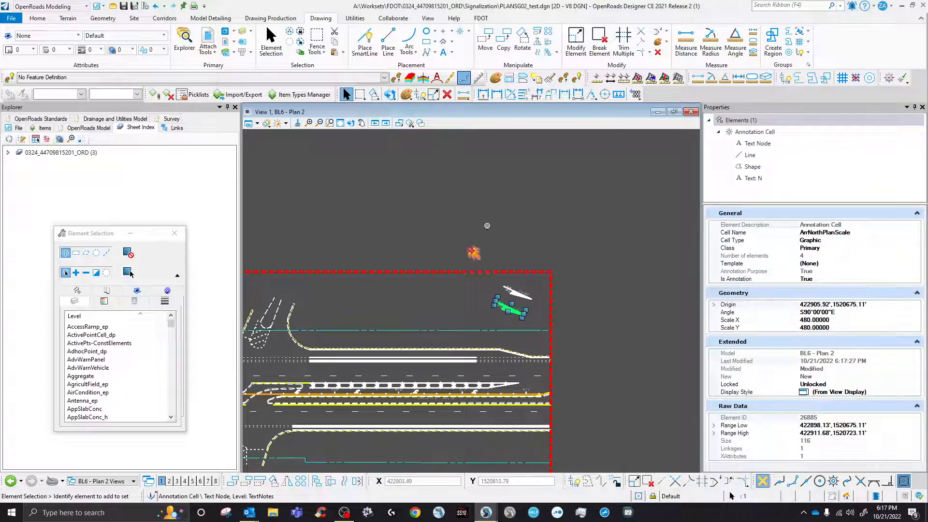
drag(103, 235, 110, 185)
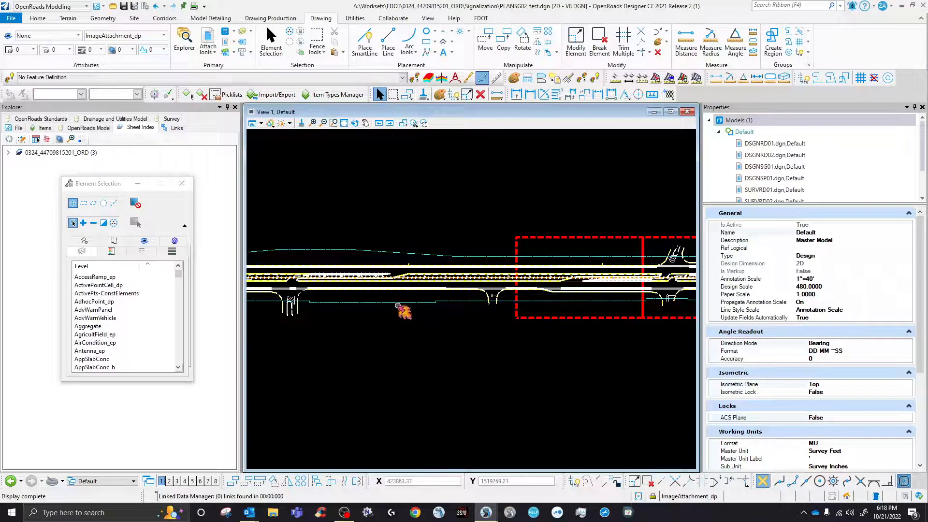
Move the BL6 Plan 1 named boundary freely up and to the left, away from the adjoining Plan 2 boundary.
scroll(397, 307, down, 2)
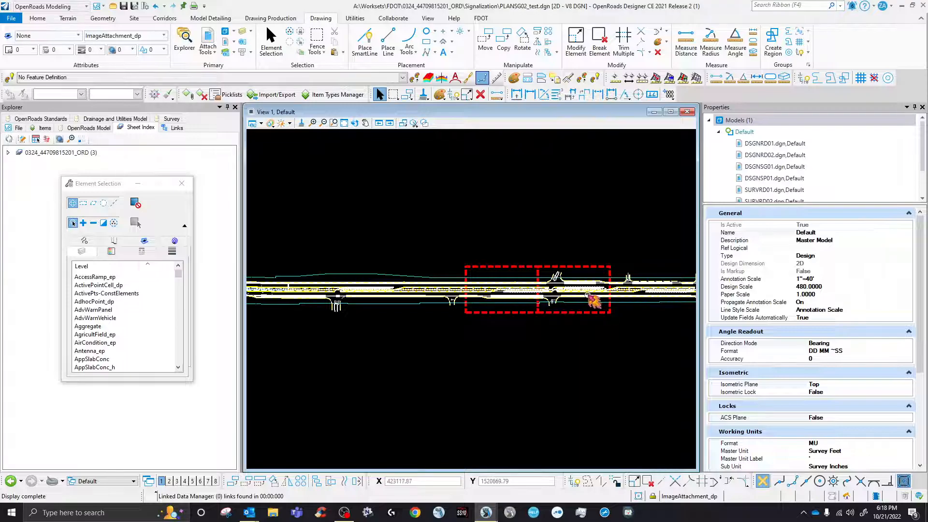
scroll(512, 281, up, 2)
click(476, 256)
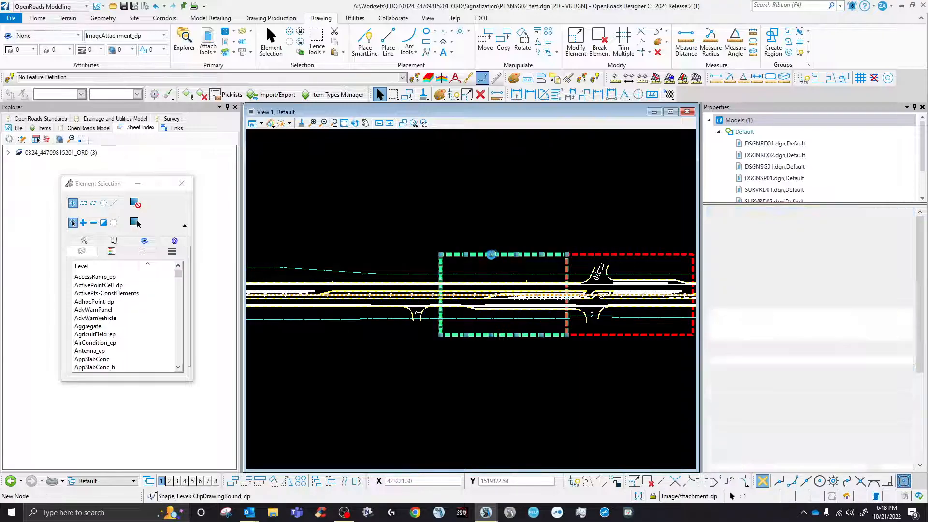
drag(475, 257, 465, 241)
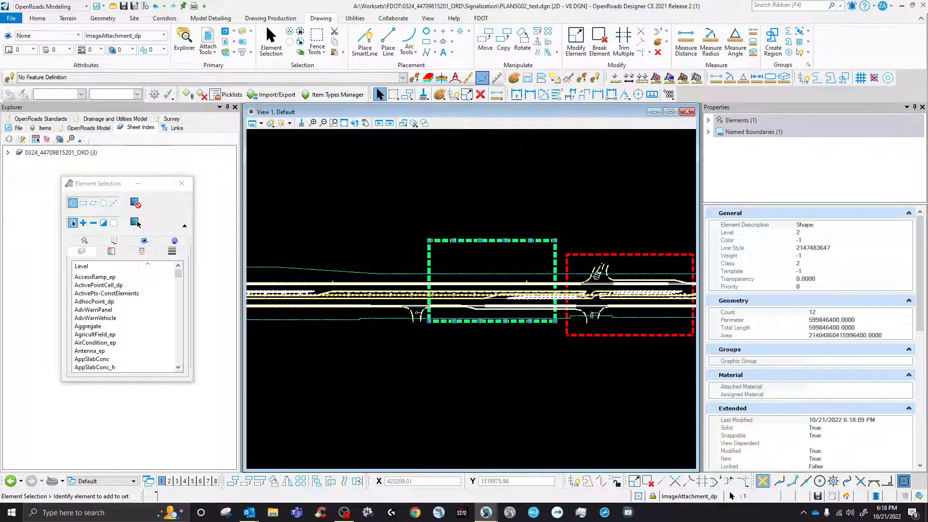
Open the BL6 - Plan 1 drawing model to examine the area shown for the moved boundary, and return to the Default model.
click(135, 223)
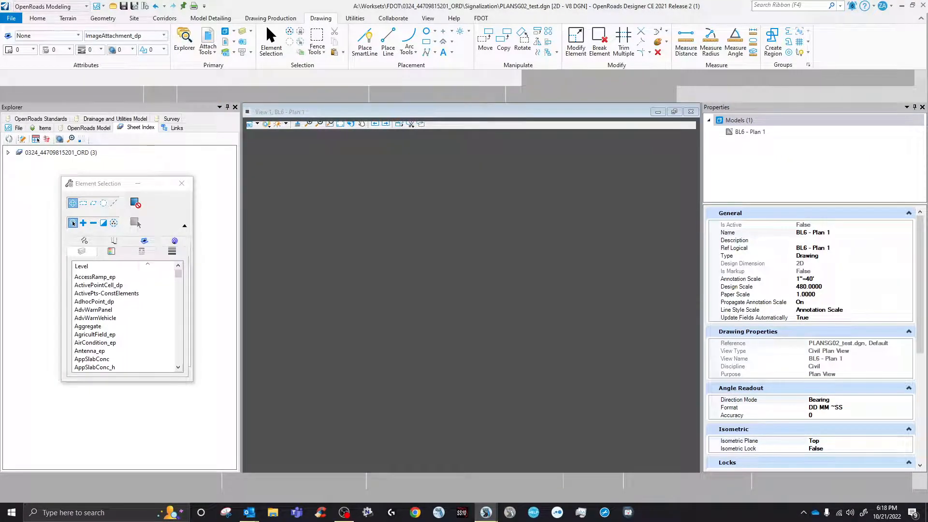
scroll(542, 342, up, 1)
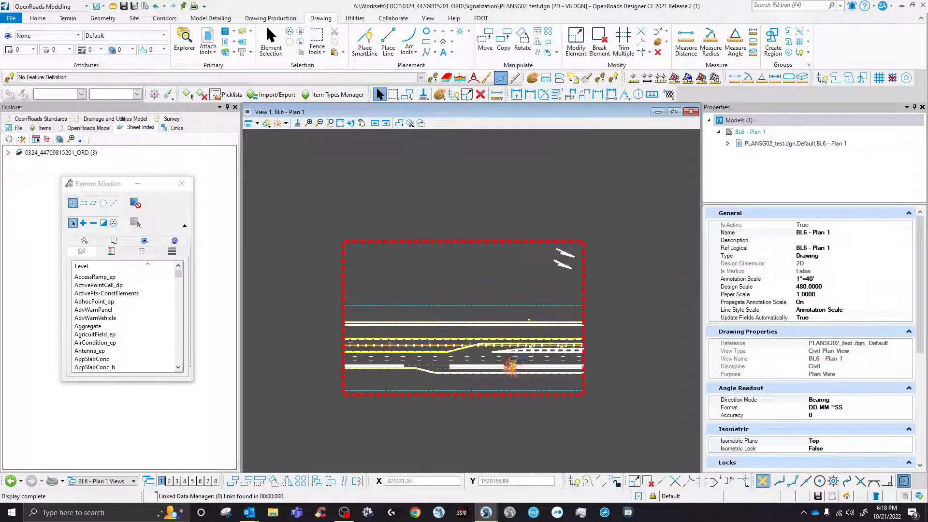
scroll(471, 384, up, 1)
scroll(471, 385, down, 2)
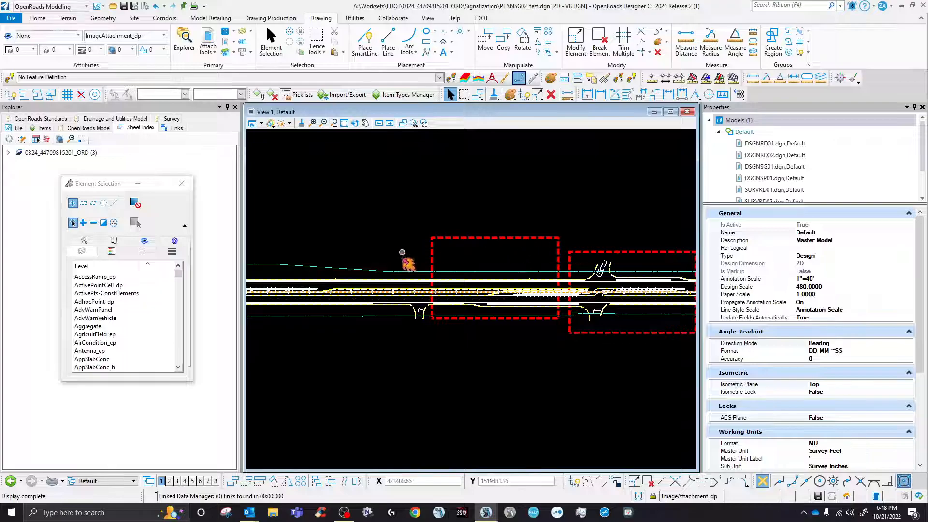
Move the BL6 Plan 1 boundary by its upper-right corner onto the upper-left corner of the Plan 2 boundary.
click(559, 239)
scroll(555, 265, up, 2)
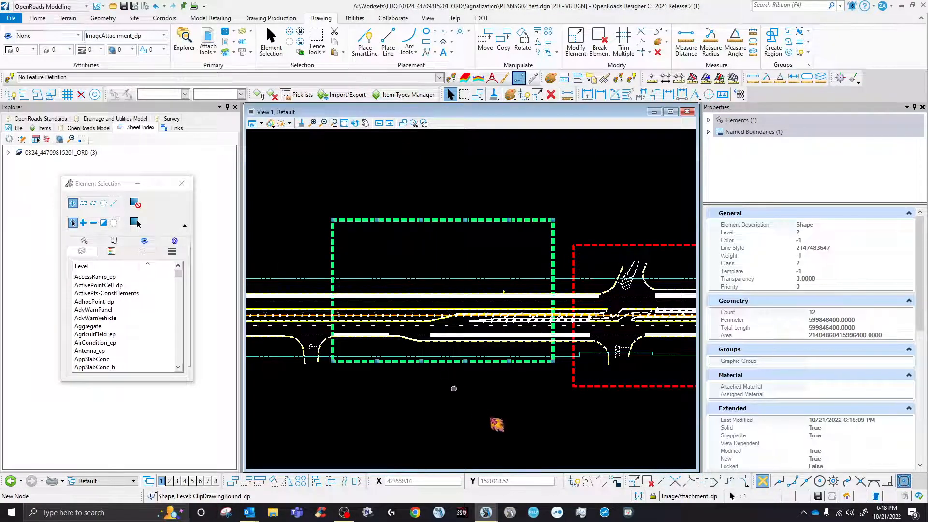
click(247, 480)
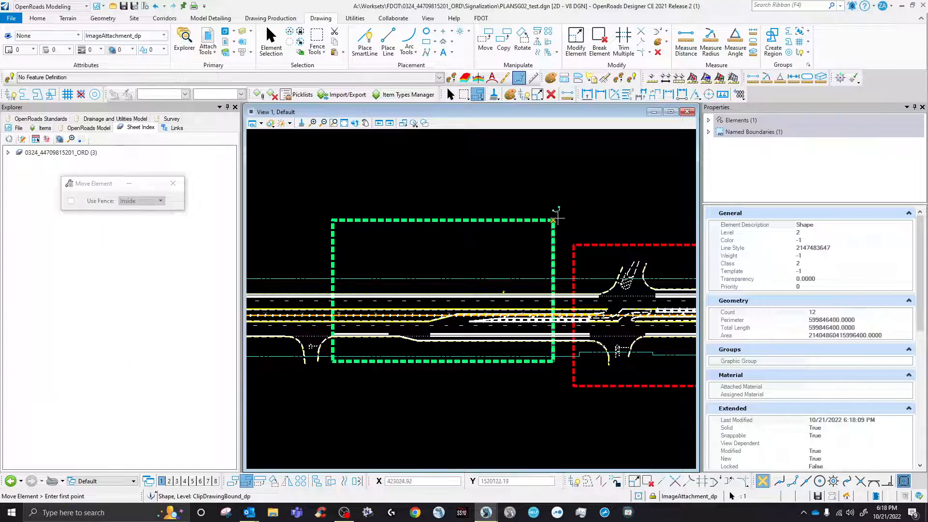
click(554, 220)
click(572, 245)
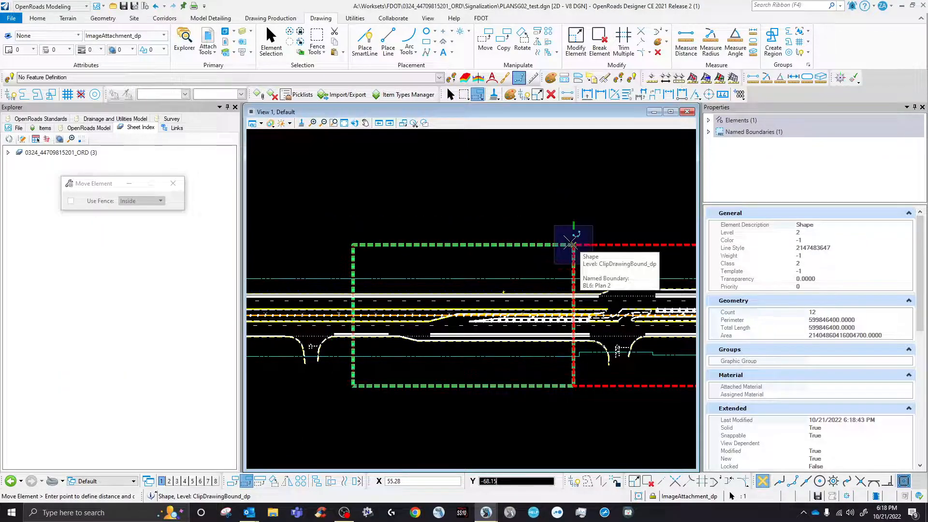
key(Escape)
Try to place a named boundary by two points around the roadway west of the existing BL6 boundaries.
click(271, 18)
click(583, 49)
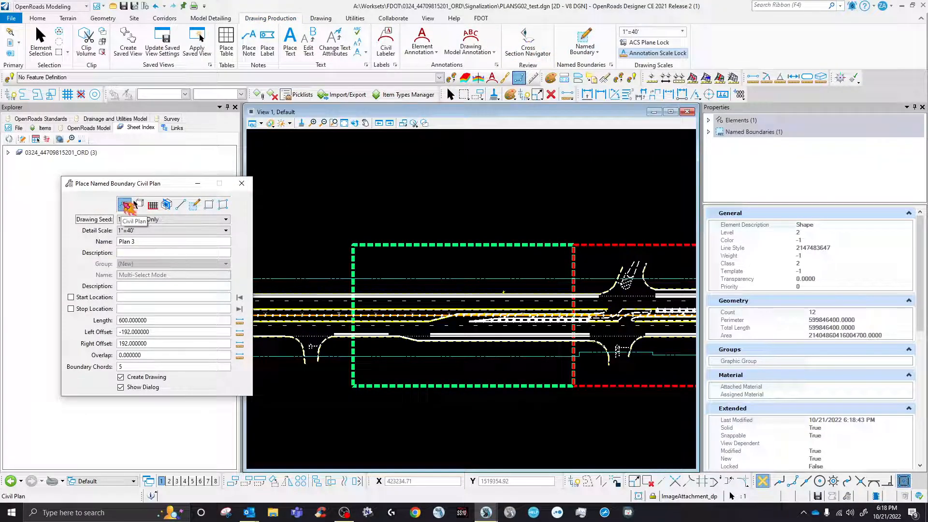
click(216, 207)
scroll(488, 323, down, 3)
scroll(387, 333, up, 3)
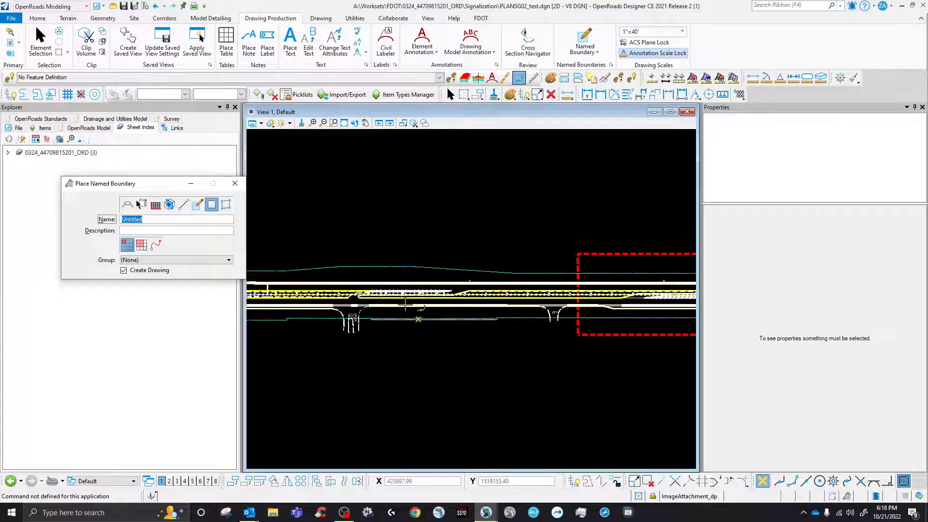
click(366, 235)
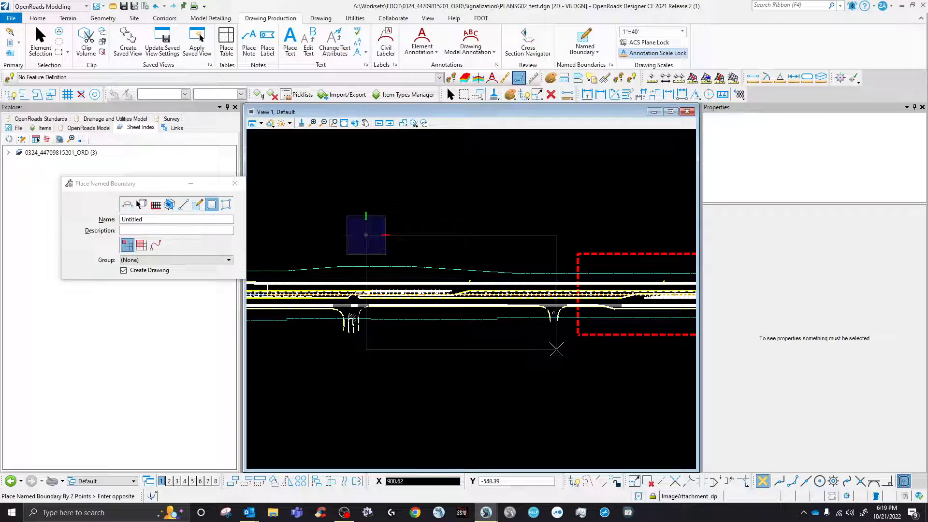
right_click(543, 339)
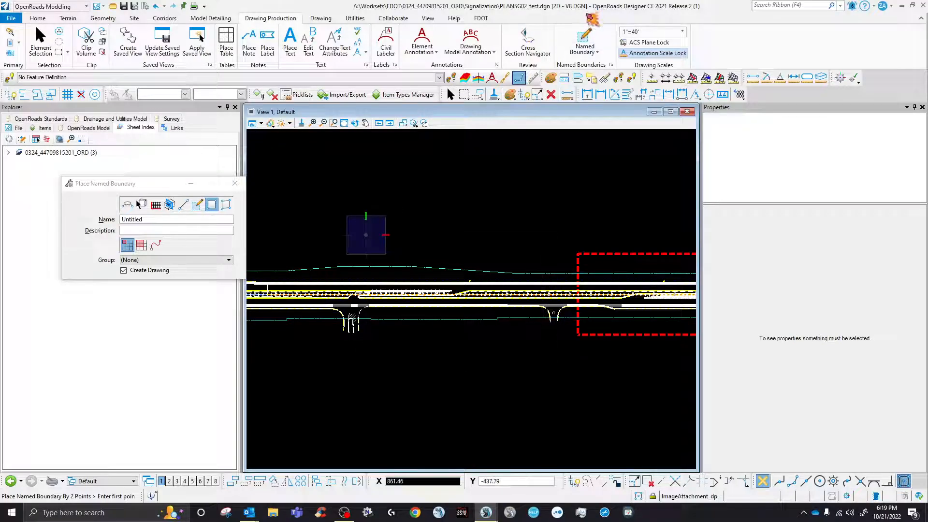
Compare the Civil Plan boundary length and offsets at detail scales 1"=50' and 1"=100', and set the scale back to 1"=40'.
click(133, 205)
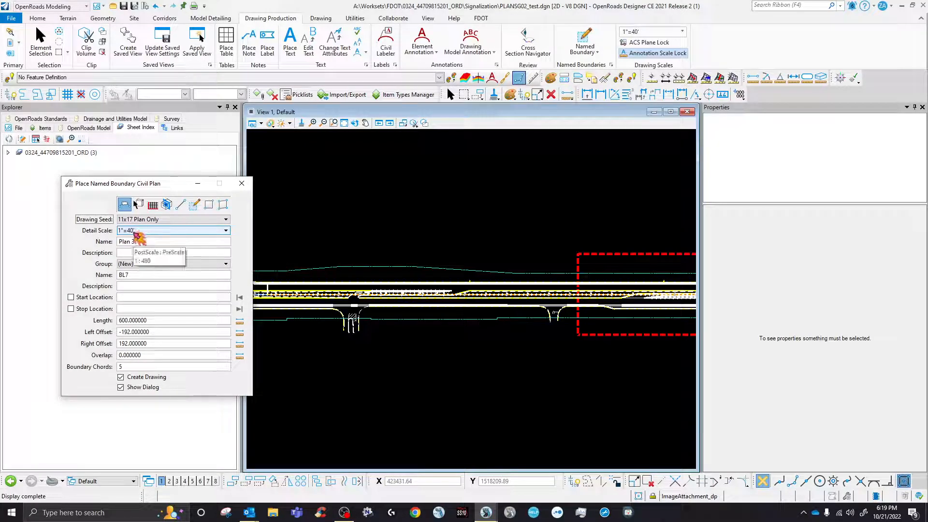
click(136, 331)
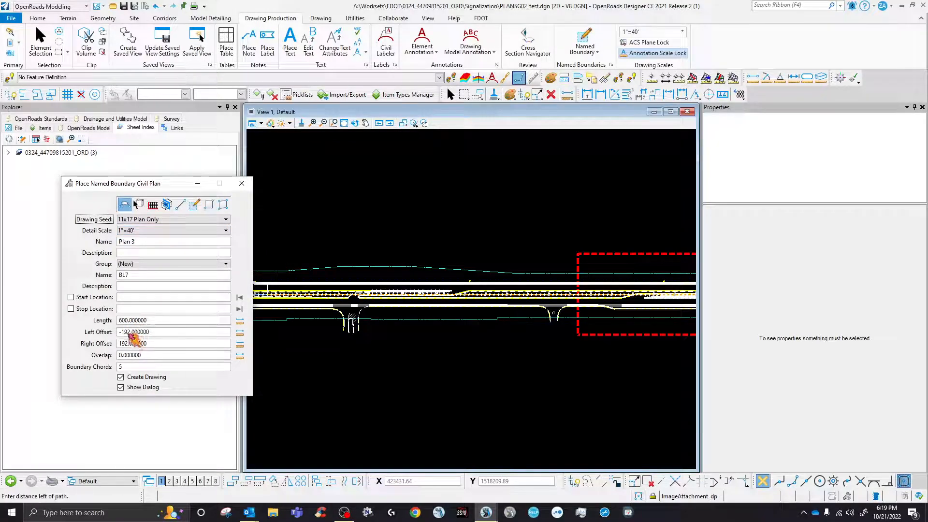
click(145, 230)
click(151, 373)
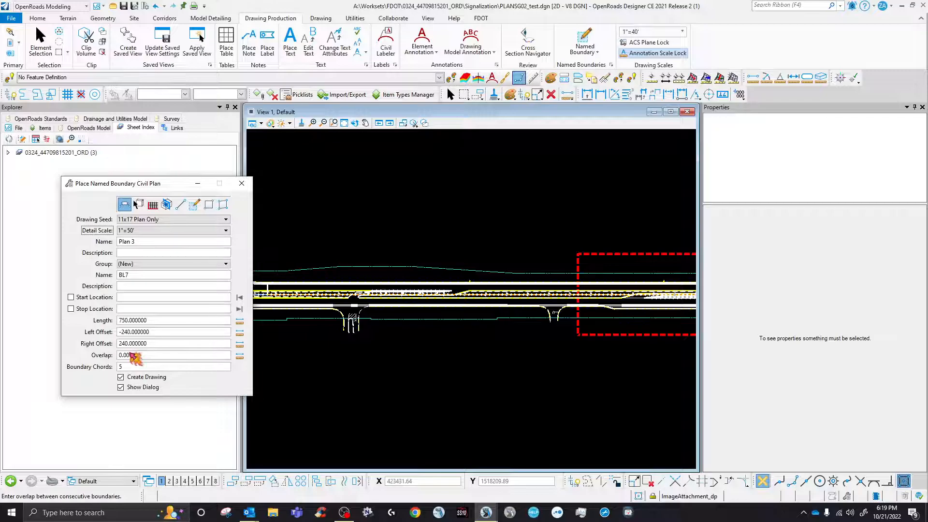
click(141, 231)
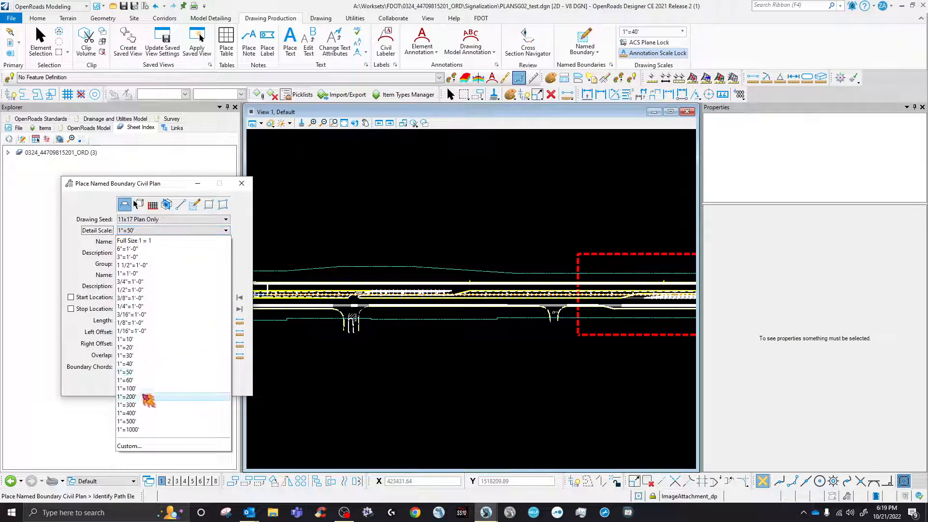
click(135, 388)
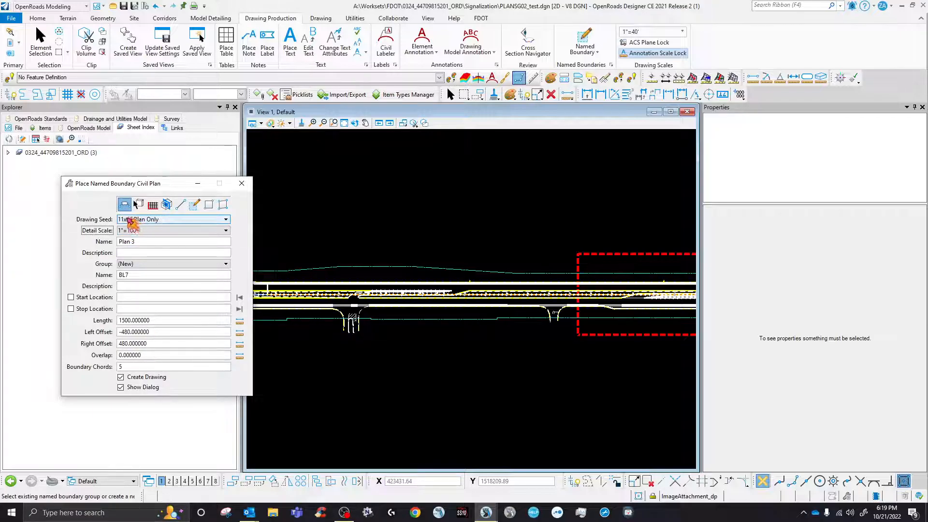
click(140, 230)
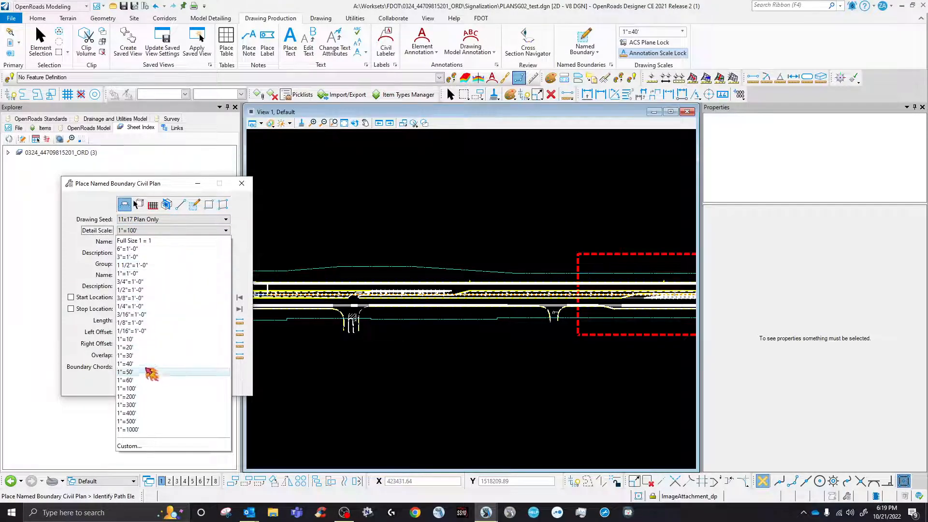
click(142, 364)
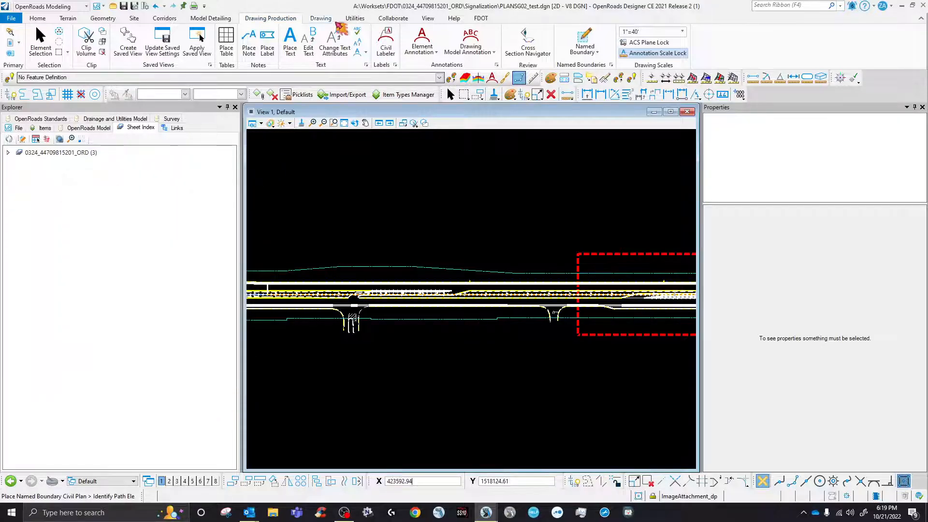
Make NonPlottingEle_dp the active level and draw a horizontal line 600.00 long above the roadway west of the boundaries.
click(320, 18)
click(135, 38)
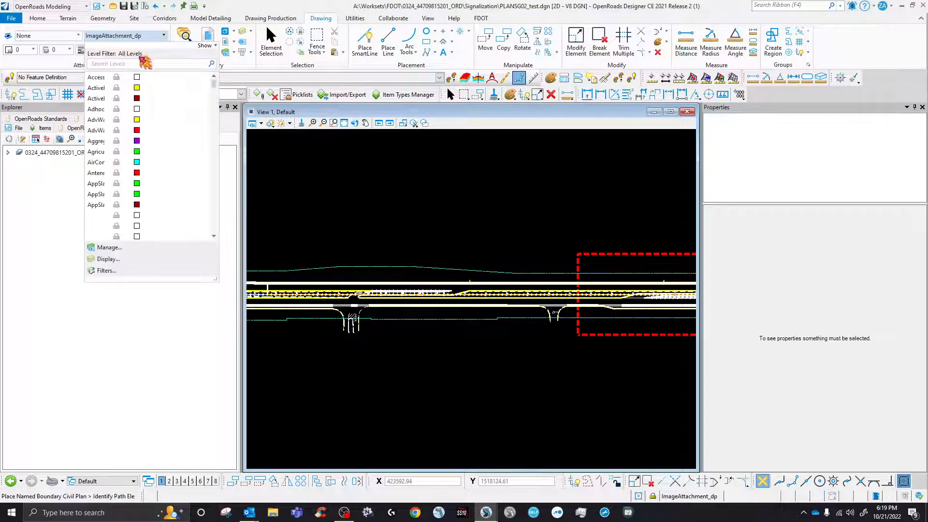
text(non)
click(143, 77)
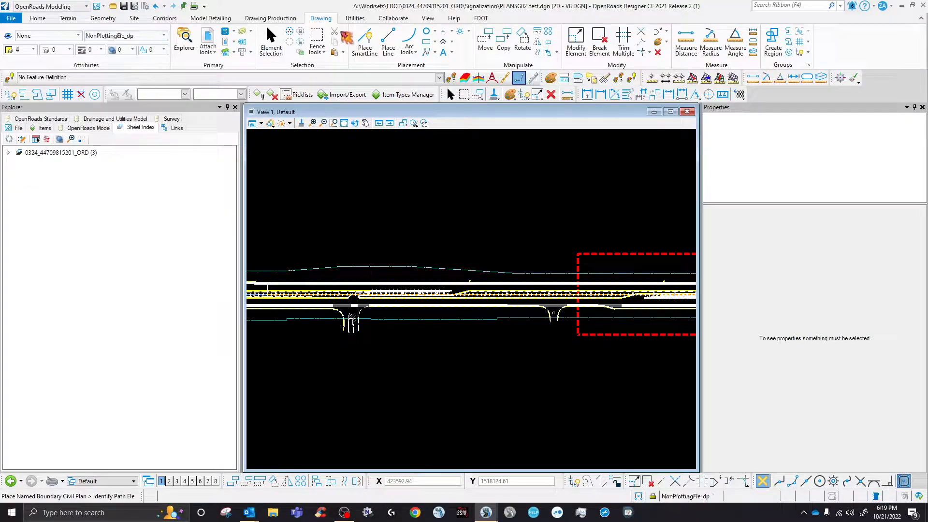
click(388, 41)
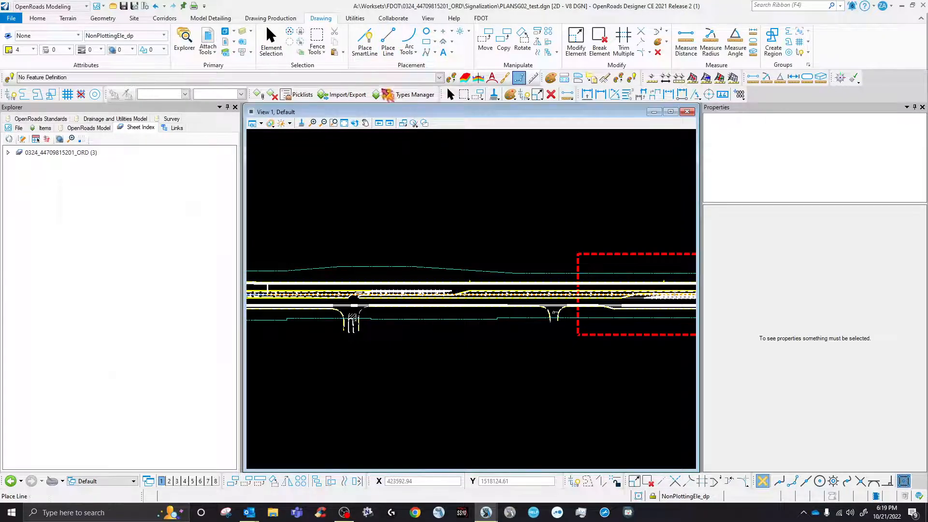
click(330, 187)
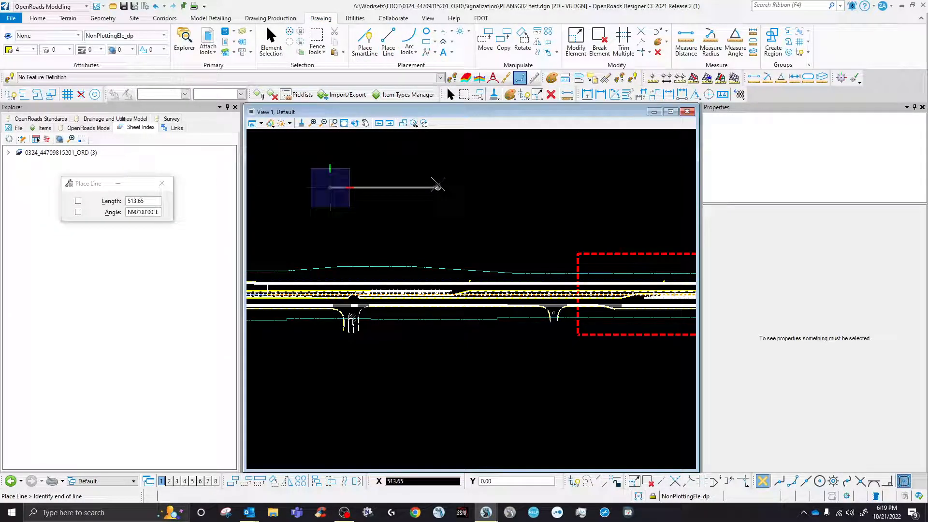
text(600.00)
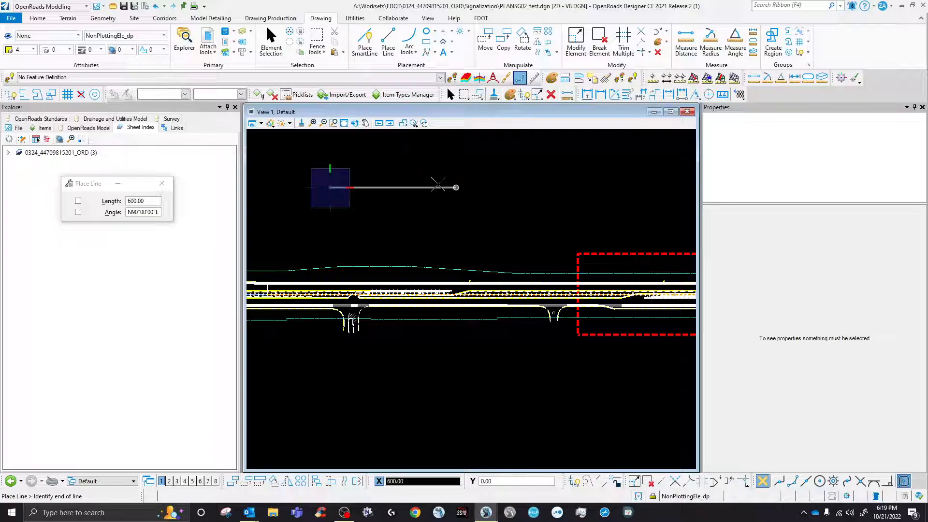
click(437, 185)
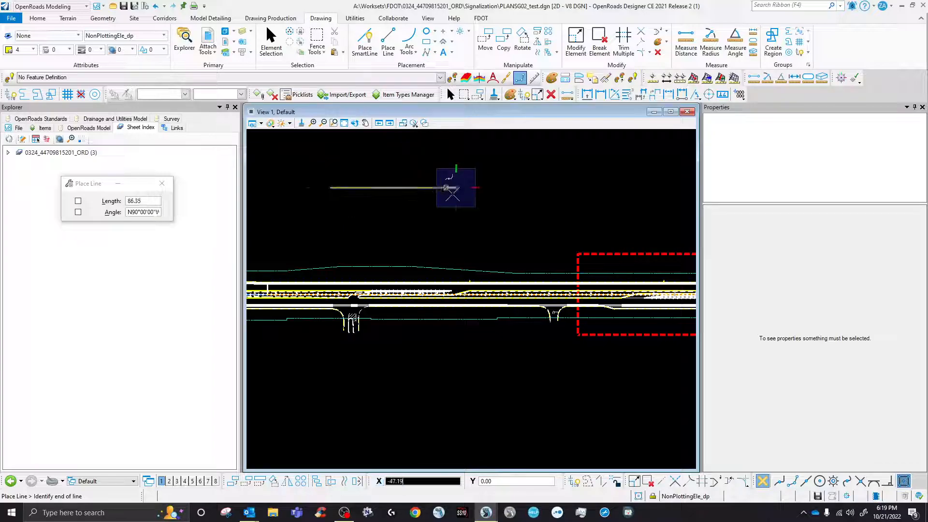
Continue from the line's right end with two consecutive vertical segments, each 192.00 long, straight down toward the roadway.
click(455, 227)
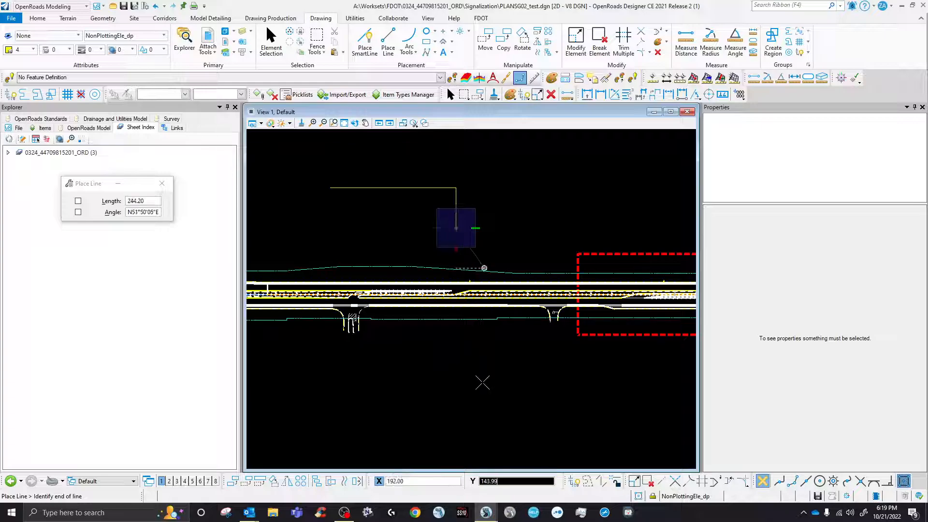
scroll(451, 256, up, 2)
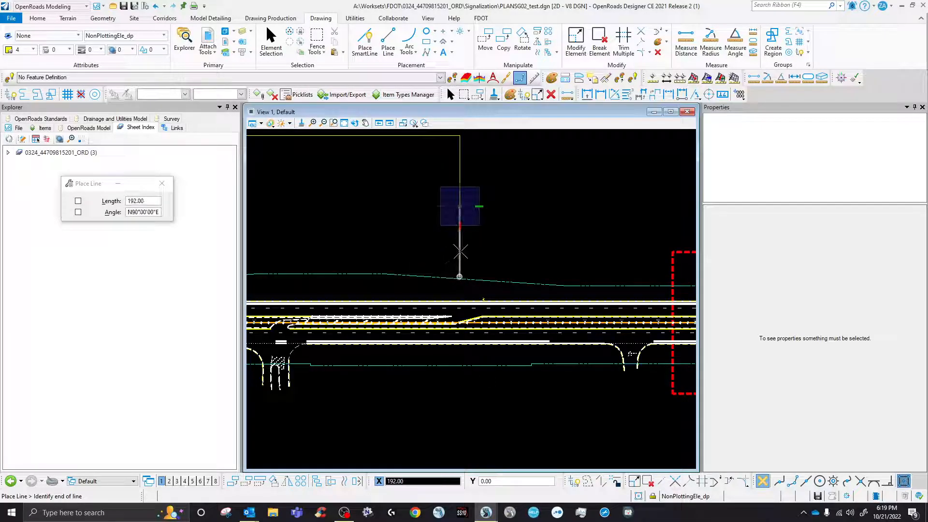
click(460, 276)
scroll(509, 266, down, 2)
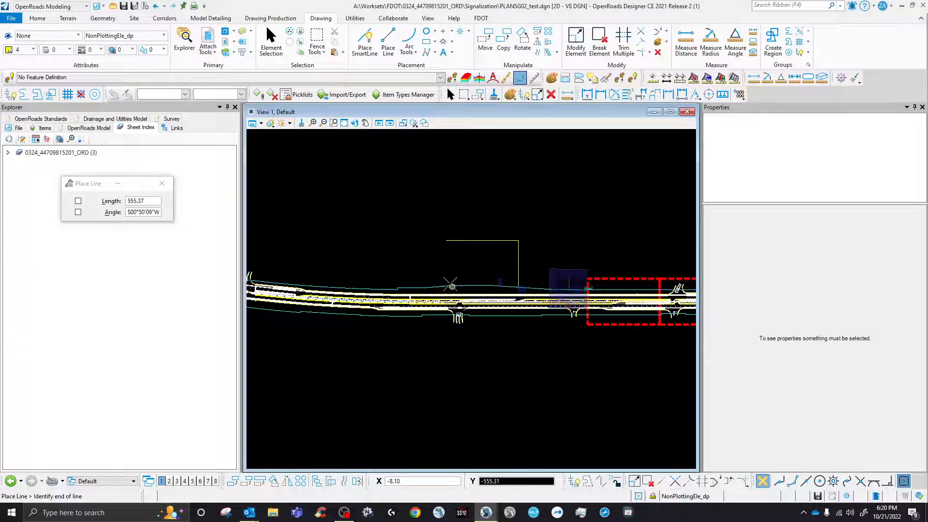
scroll(452, 285, up, 3)
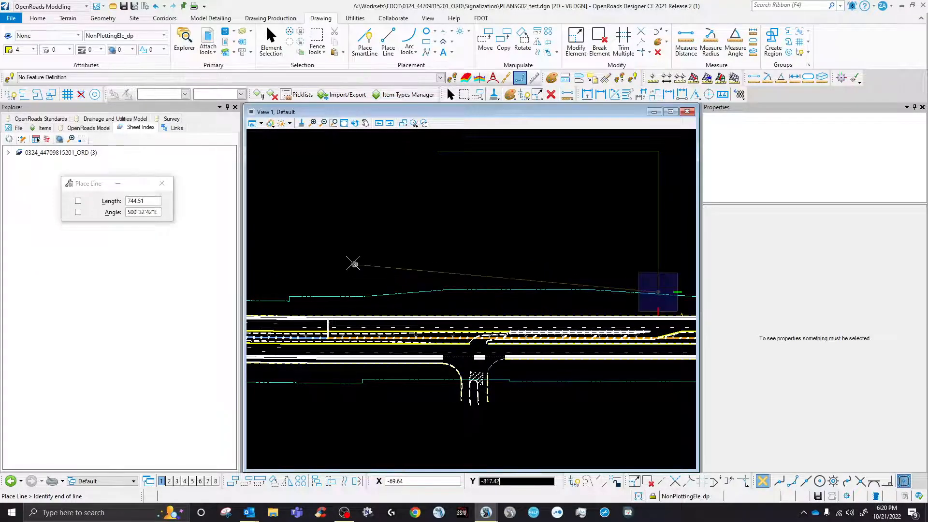
Draw the rectangle's bottom line westward past its left side and a vertical line down from the top line's left end.
scroll(394, 281, down, 3)
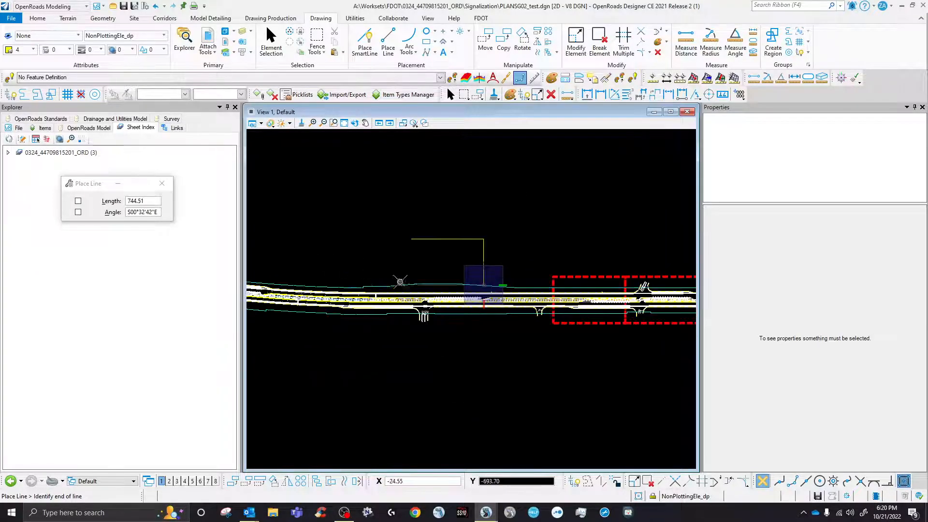
click(343, 283)
right_click(412, 238)
click(411, 239)
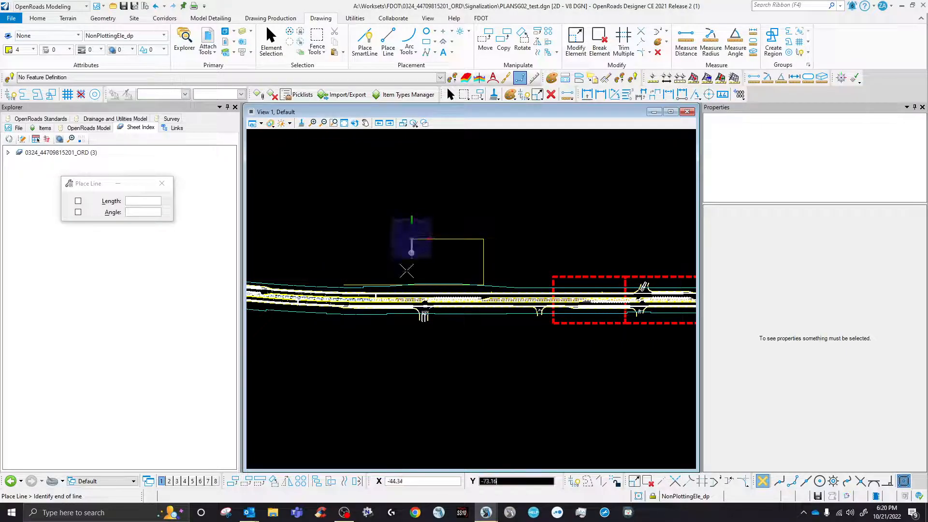
click(411, 368)
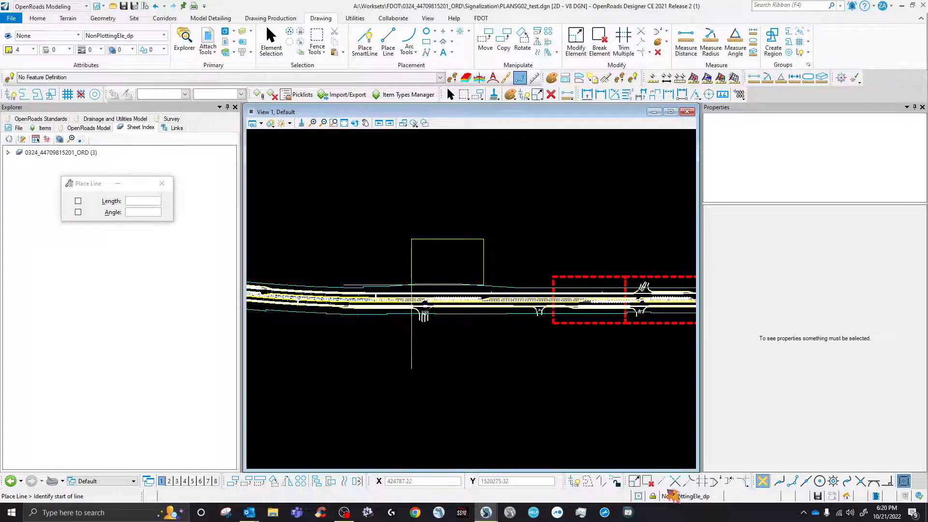
Trim the overlapping bottom and left lines to their intersection to close the 600-long rectangle's lower-left corner.
click(674, 480)
scroll(406, 278, up, 5)
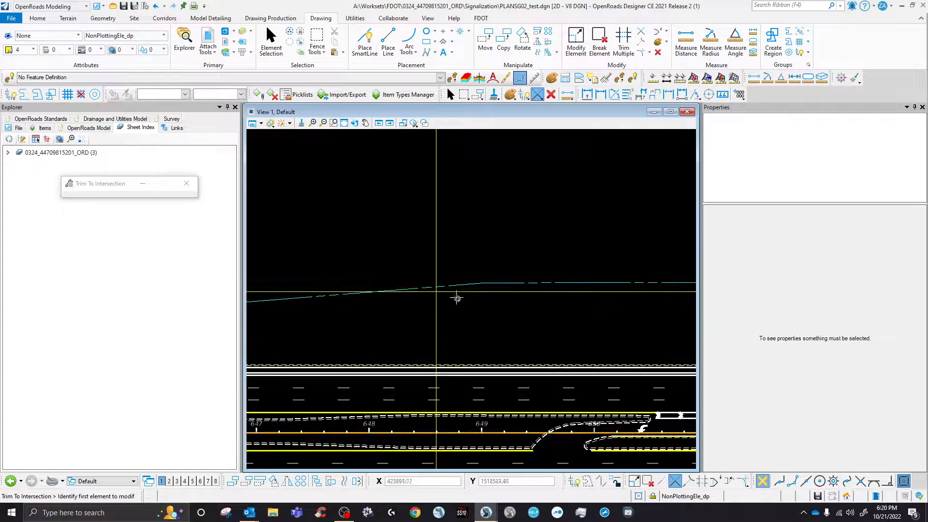
scroll(411, 304, down, 4)
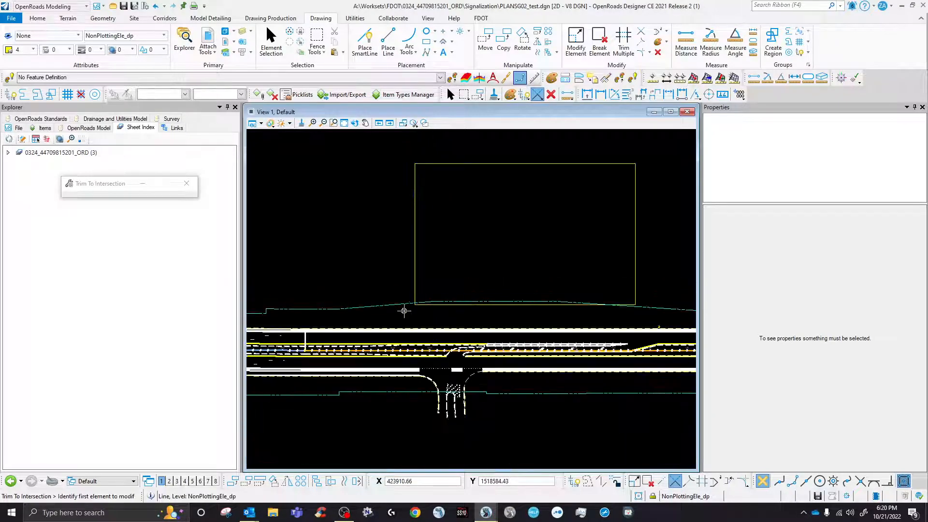
Group the rectangle's five lines, leaving out the referenced right-of-way line, and move the group below the roadway.
click(449, 94)
drag(394, 152, 662, 330)
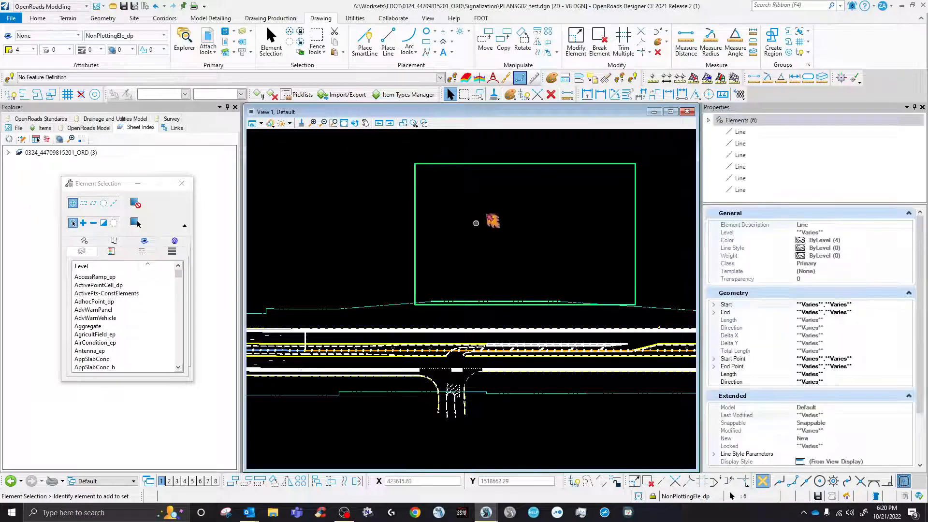
ctrl+click(523, 303)
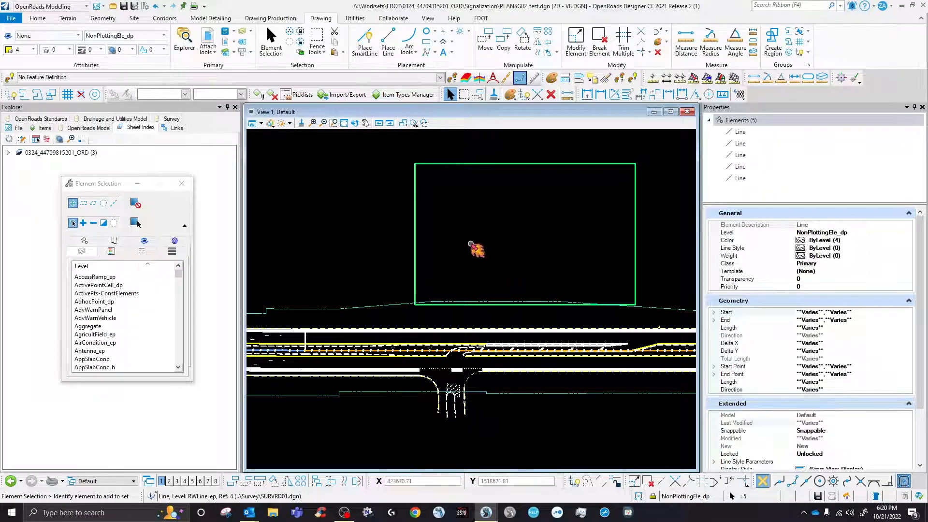
key(ctrl+g)
scroll(460, 165, down, 5)
drag(445, 193, 390, 326)
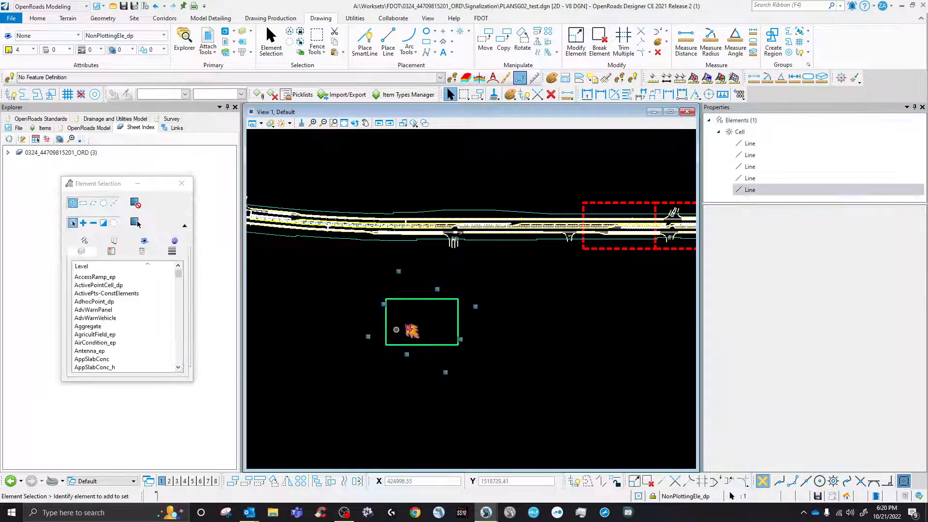
click(520, 348)
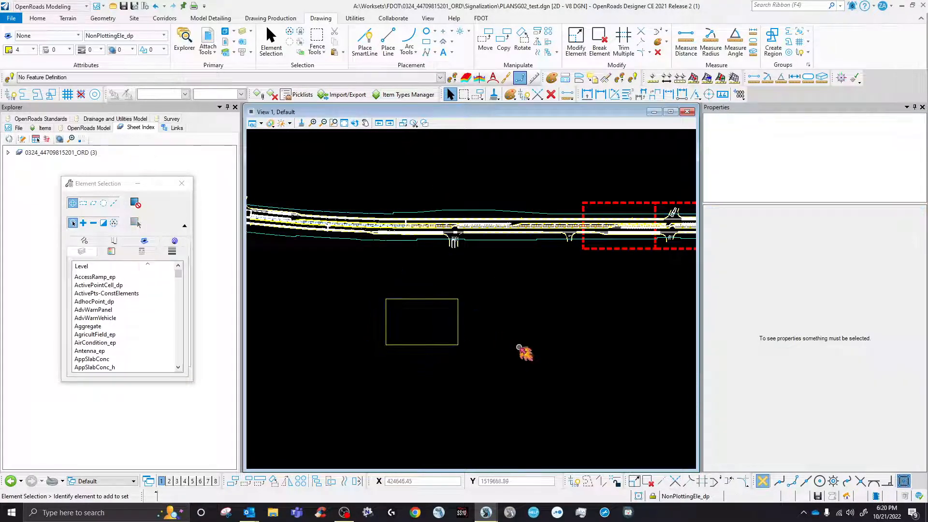
Check the Civil Plan named boundary's length and offsets at detail scale 1"=50'.
click(482, 20)
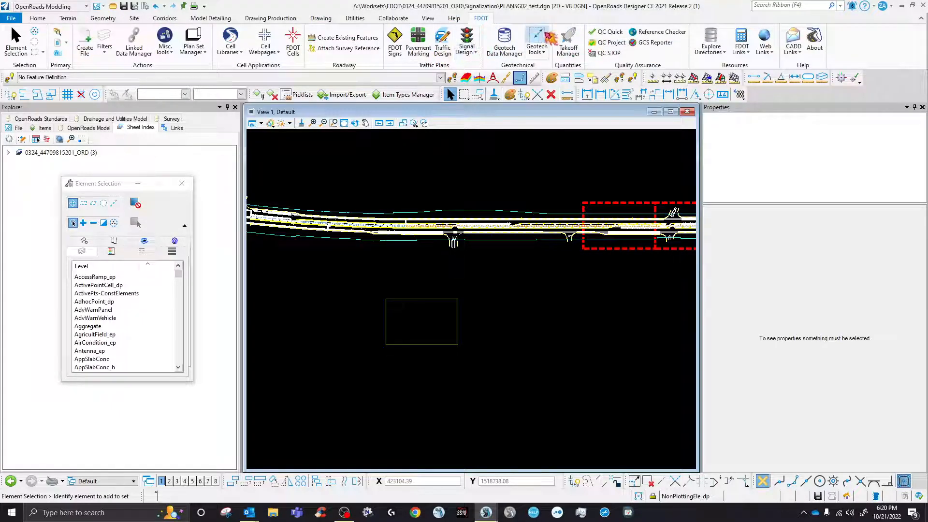
click(264, 20)
click(585, 39)
click(150, 230)
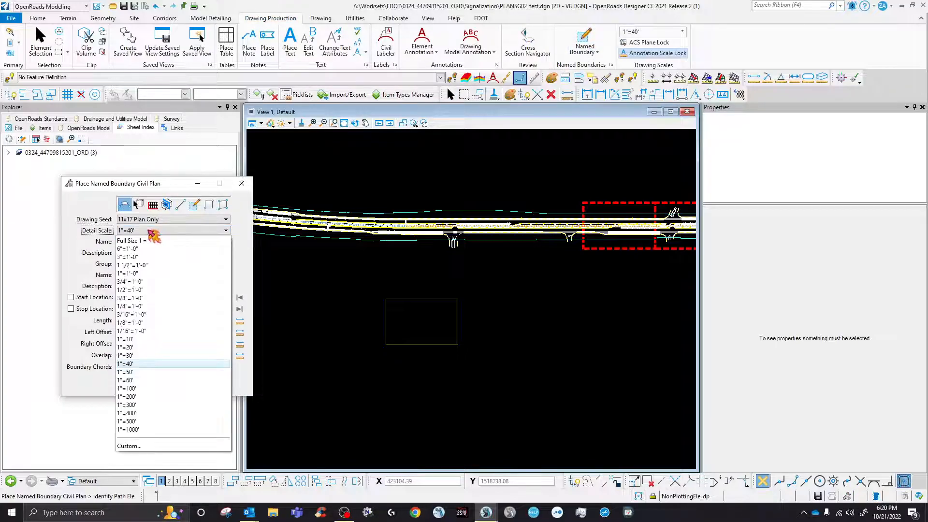
click(129, 372)
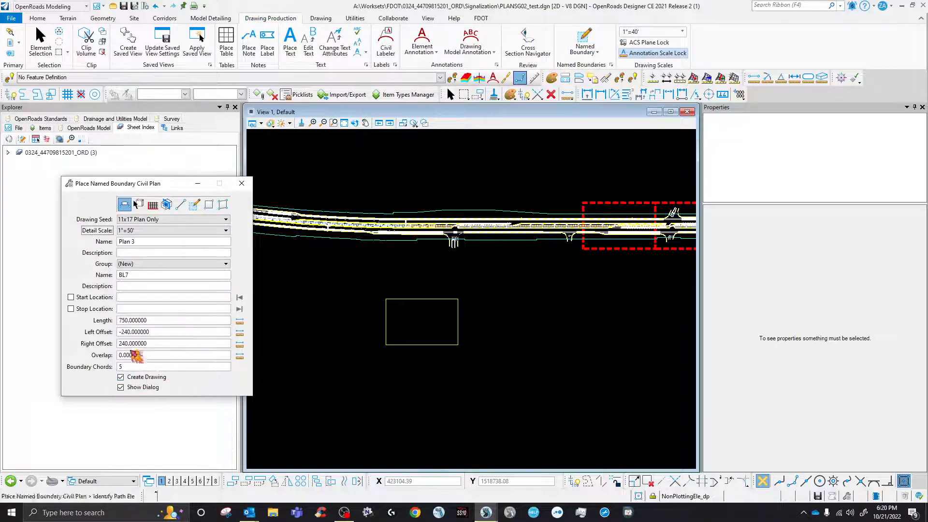
click(229, 236)
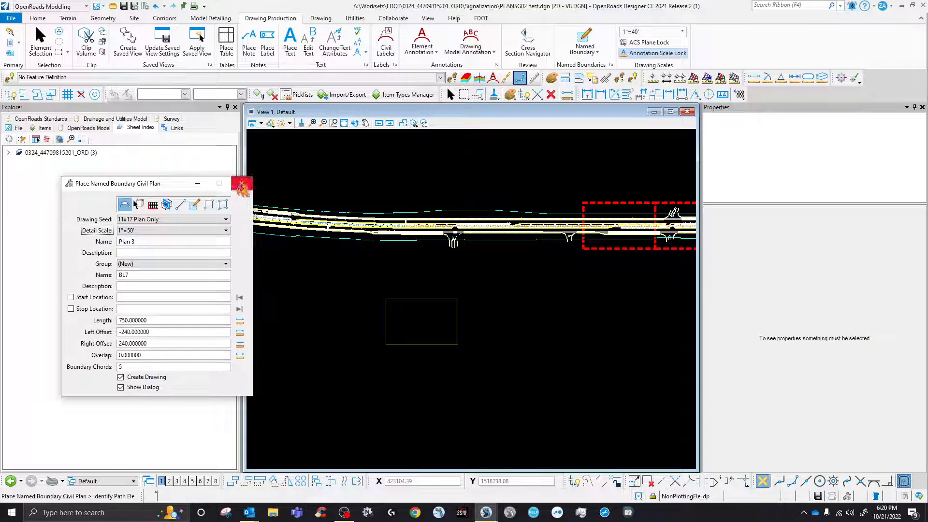
click(241, 186)
Draw a horizontal line 750.00 long east of the grouped rectangle and two consecutive 240 segments straight down from its right end.
click(320, 18)
click(382, 39)
click(489, 317)
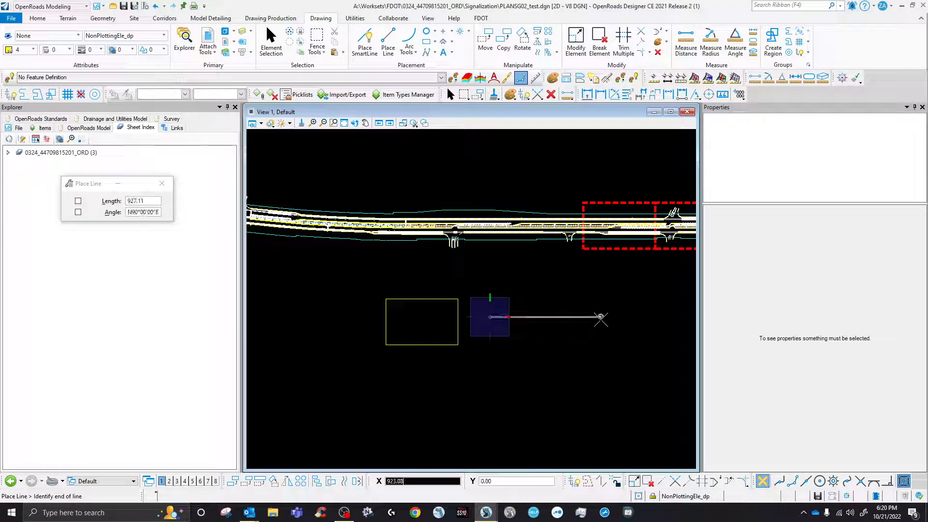
text(750.00)
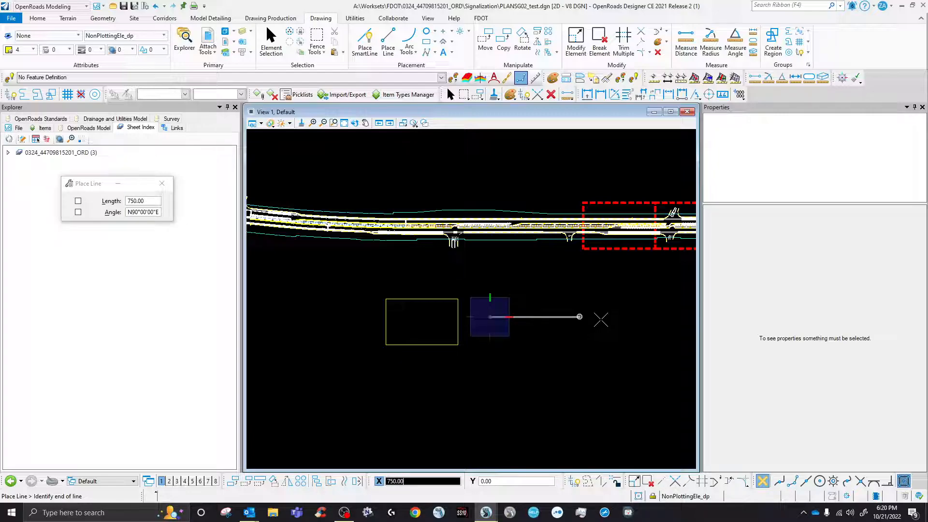
click(600, 320)
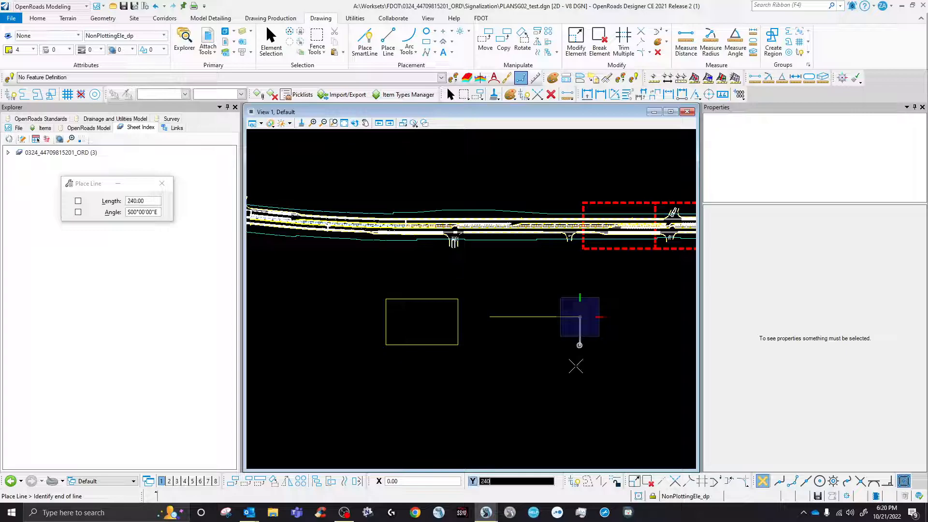
click(575, 365)
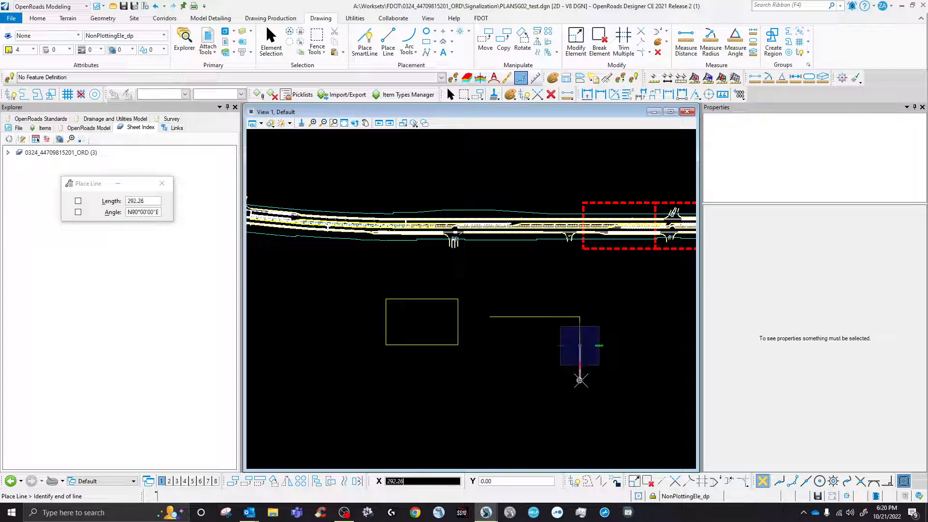
click(579, 374)
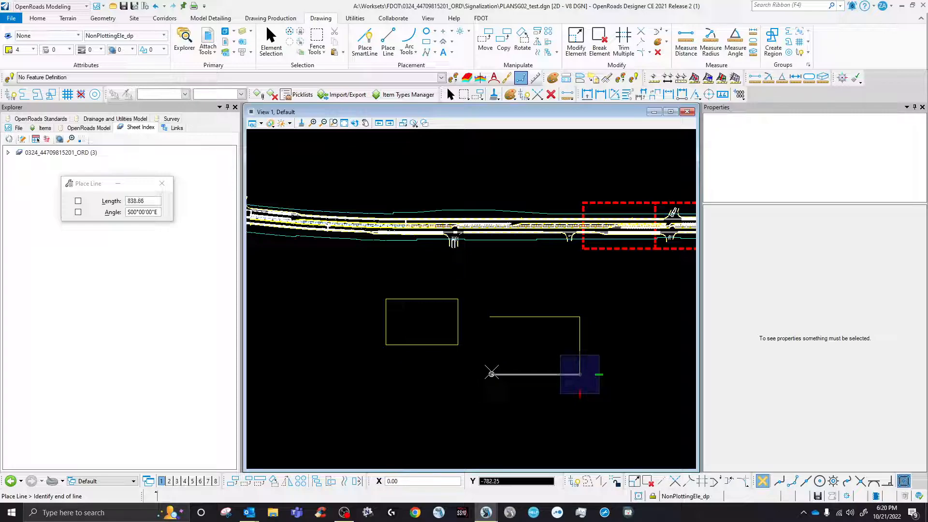
Draw the second rectangle's bottom line westward past its left side and a vertical line from the top line's left end crossing it.
click(446, 373)
right_click(446, 374)
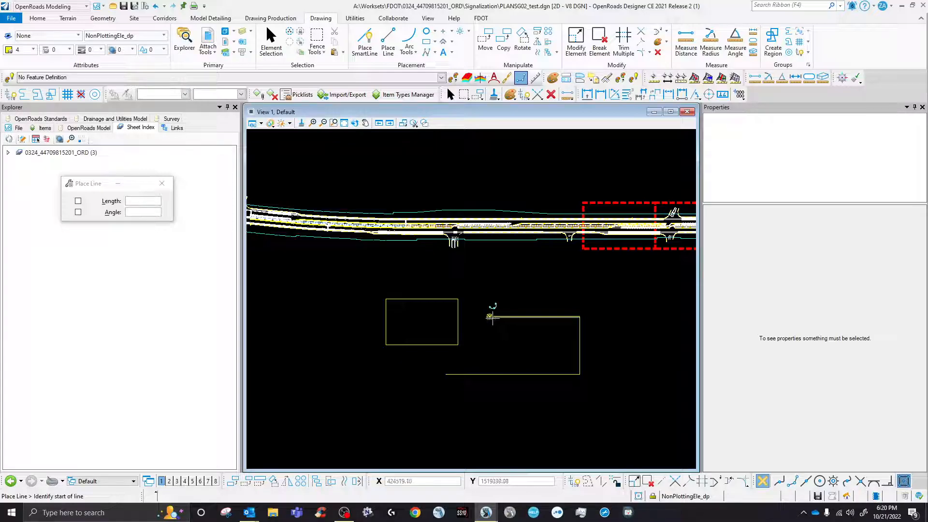
click(490, 316)
click(489, 397)
right_click(489, 396)
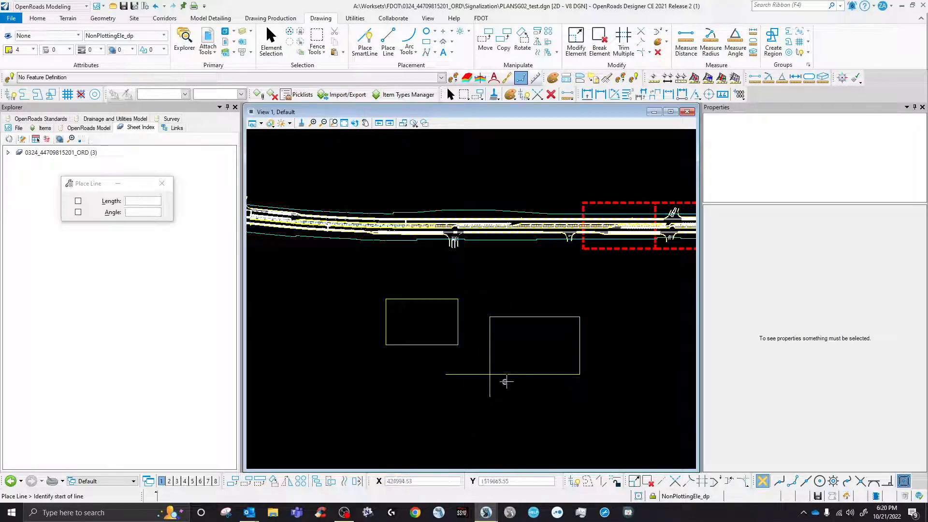
Trim the second rectangle's bottom and left lines to their intersection to close the lower-left corner.
scroll(506, 381, up, 2)
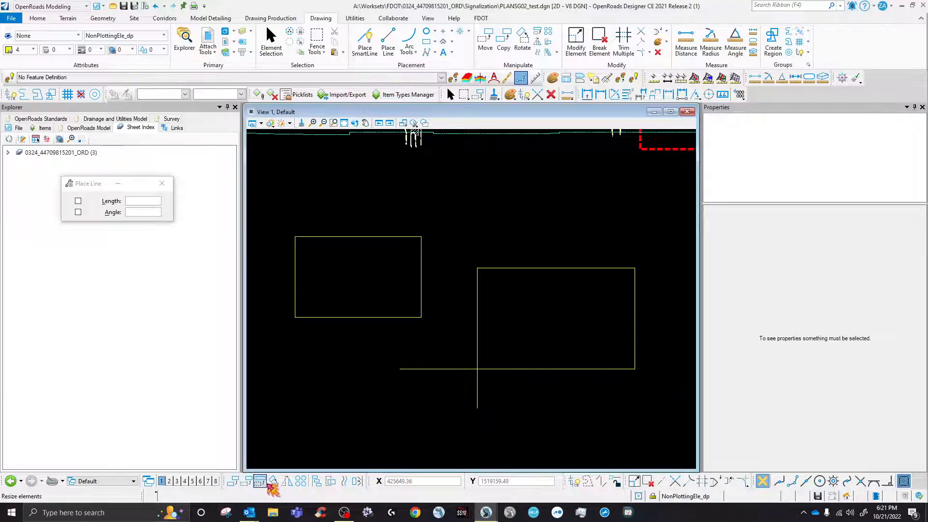
click(675, 480)
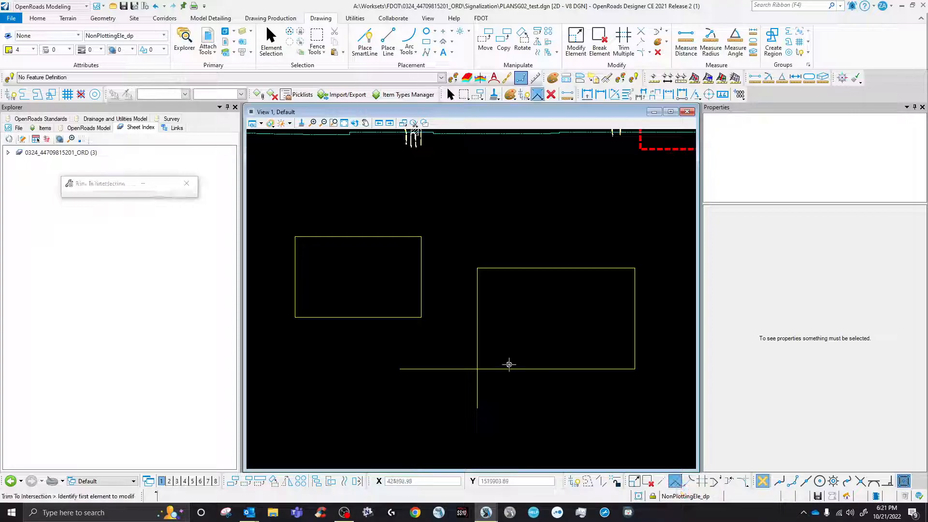
click(480, 368)
click(476, 364)
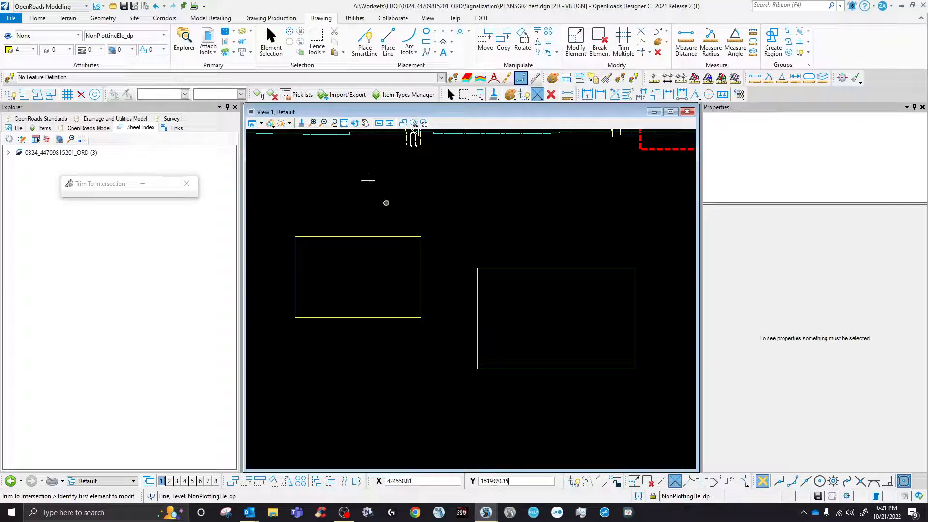
Group the five lines of the larger 750-long rectangle and clear the selection.
click(270, 41)
scroll(463, 261, down, 2)
drag(452, 240, 557, 323)
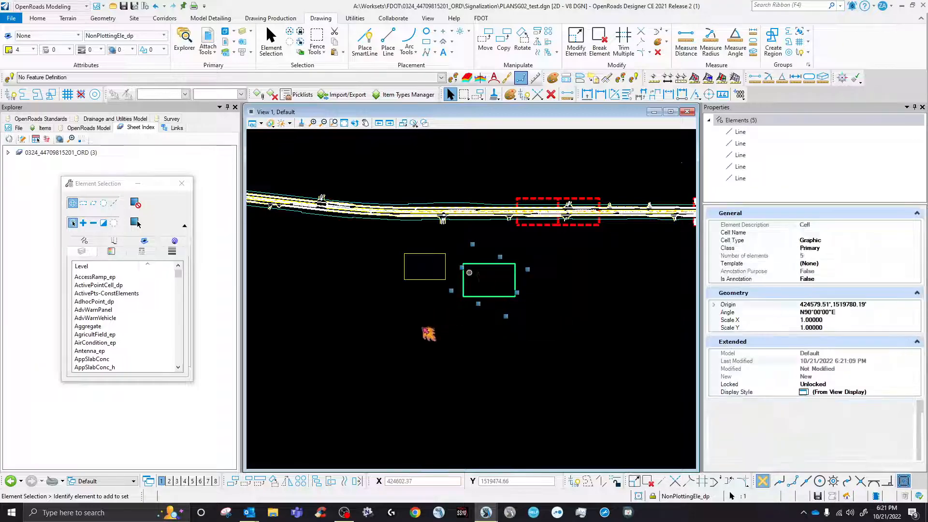
click(422, 327)
Move the smaller grouped rectangle onto the roadway so it frames the side-street intersection farther west.
scroll(478, 272, up, 2)
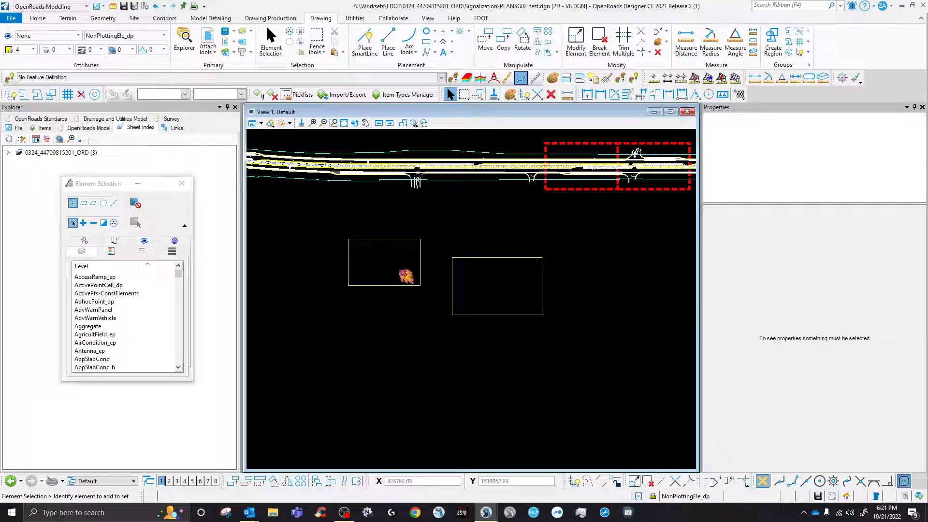
scroll(512, 338, down, 2)
click(429, 308)
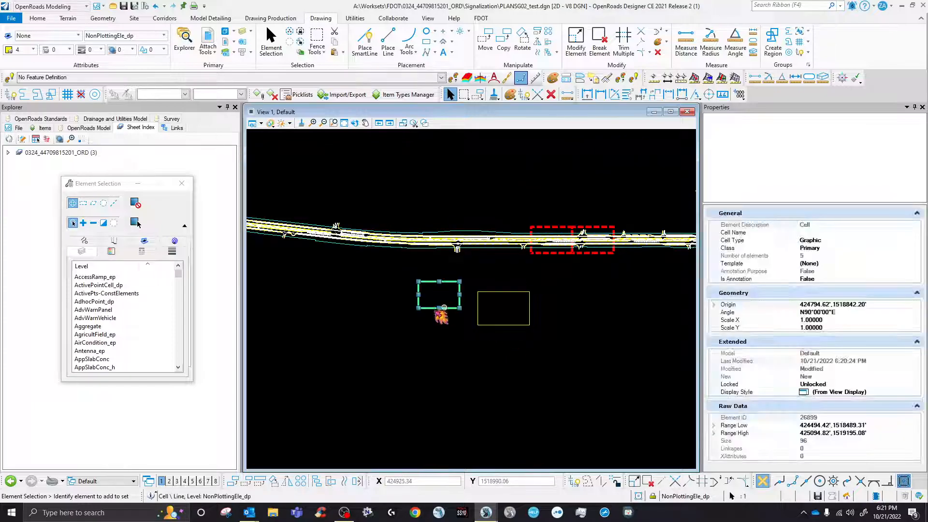
drag(429, 308, 327, 250)
scroll(325, 222, up, 6)
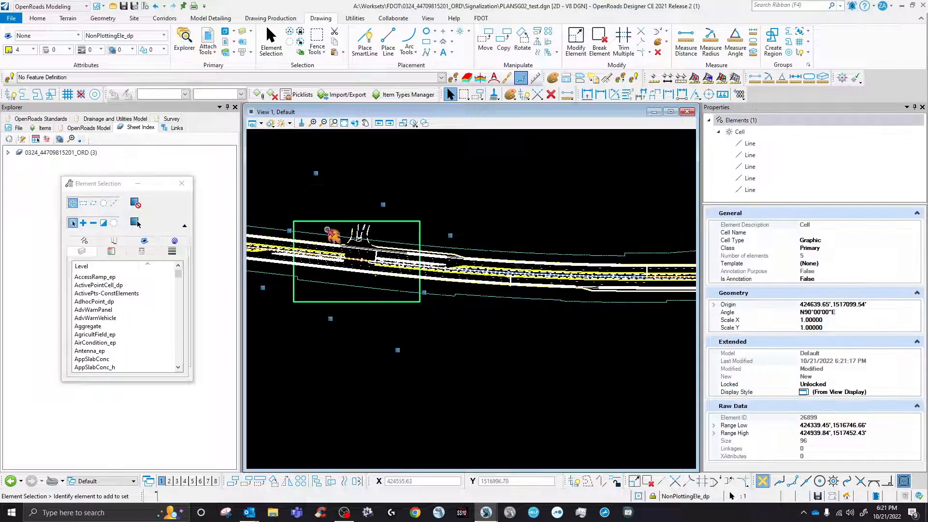
Move the larger grouped rectangle onto the roadway east of the smaller one, around the side street on the south side.
scroll(322, 250, down, 5)
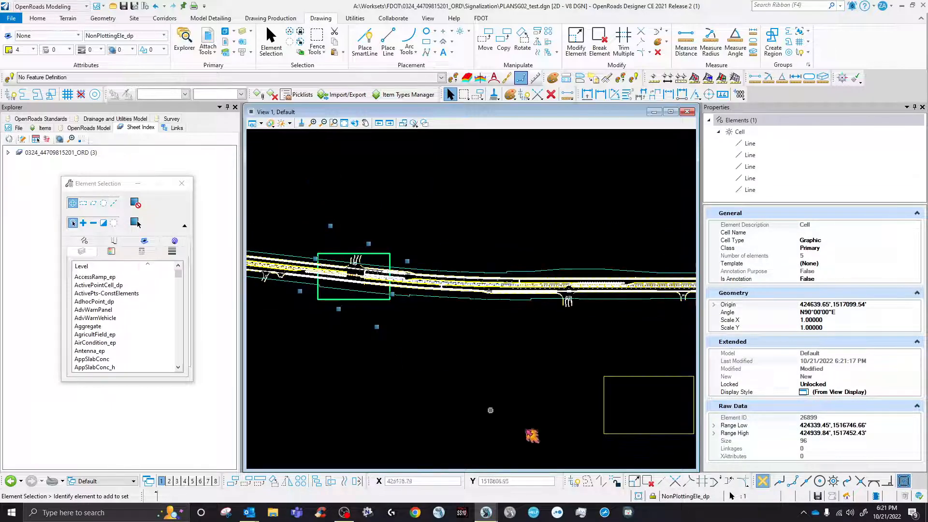
click(604, 407)
drag(604, 392, 485, 274)
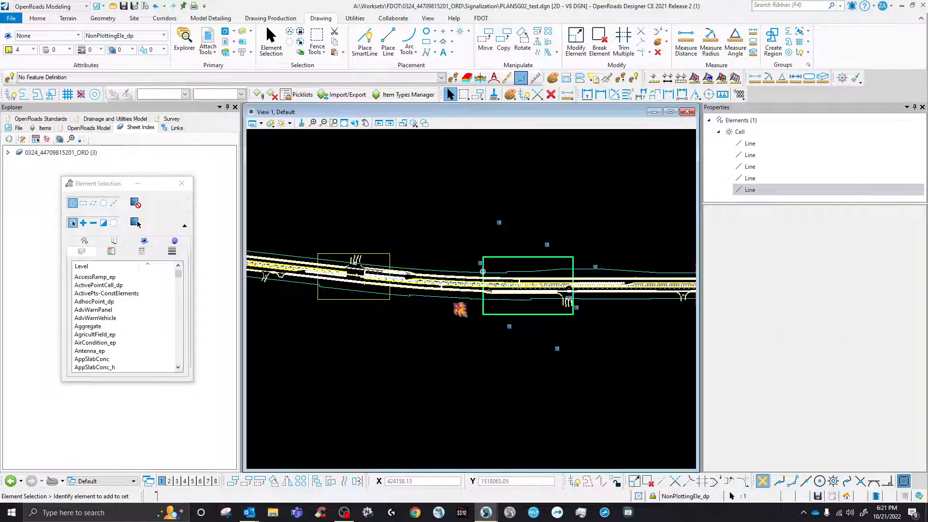
click(431, 354)
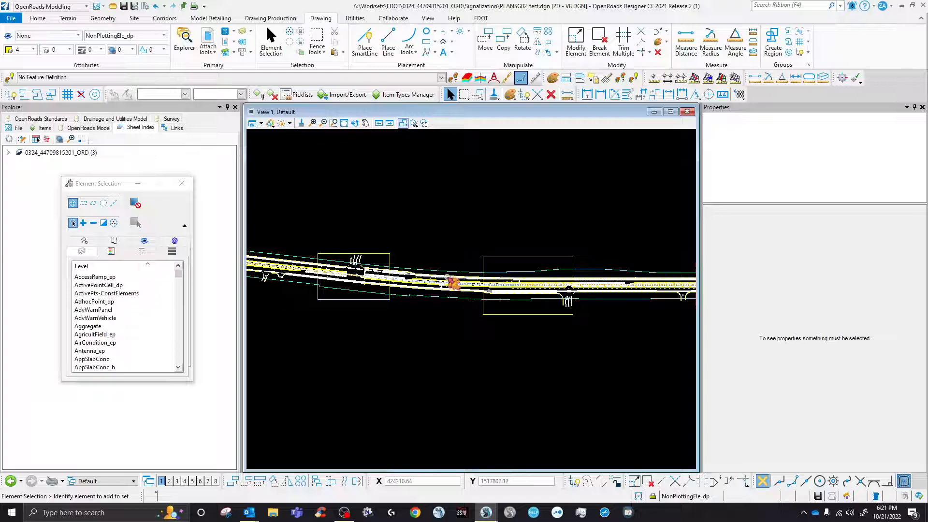
scroll(513, 277, up, 5)
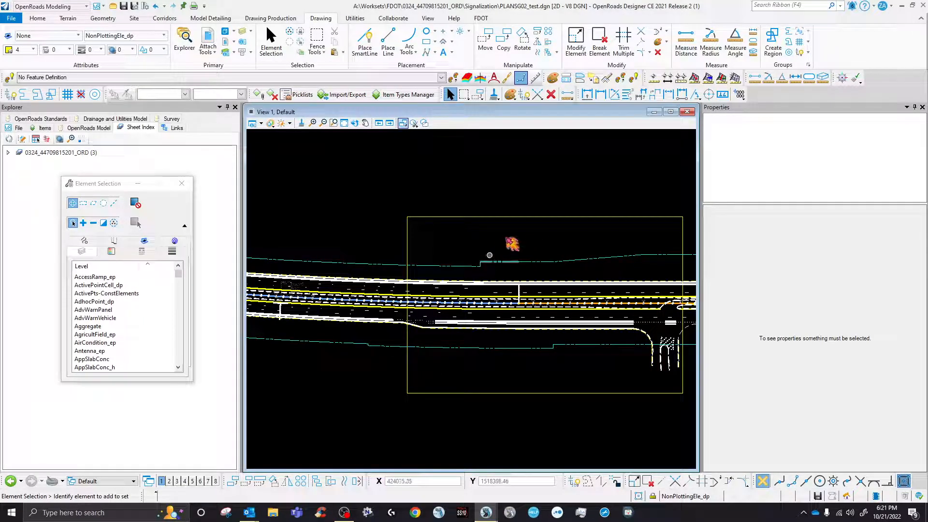
scroll(526, 273, down, 5)
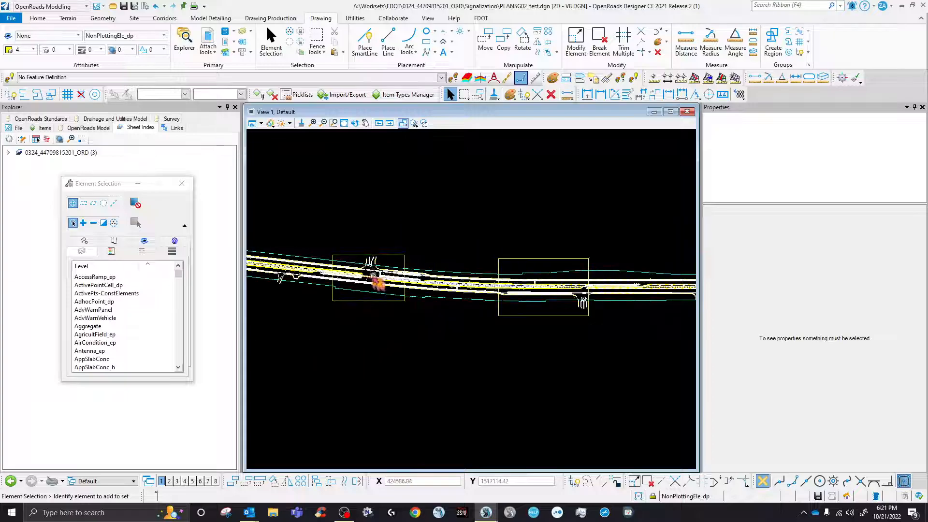
scroll(397, 252, up, 5)
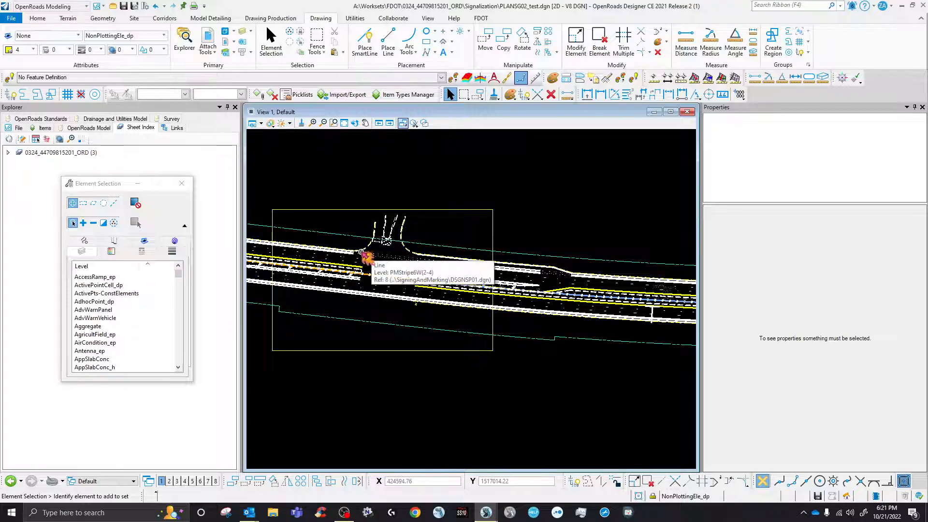
scroll(360, 254, down, 2)
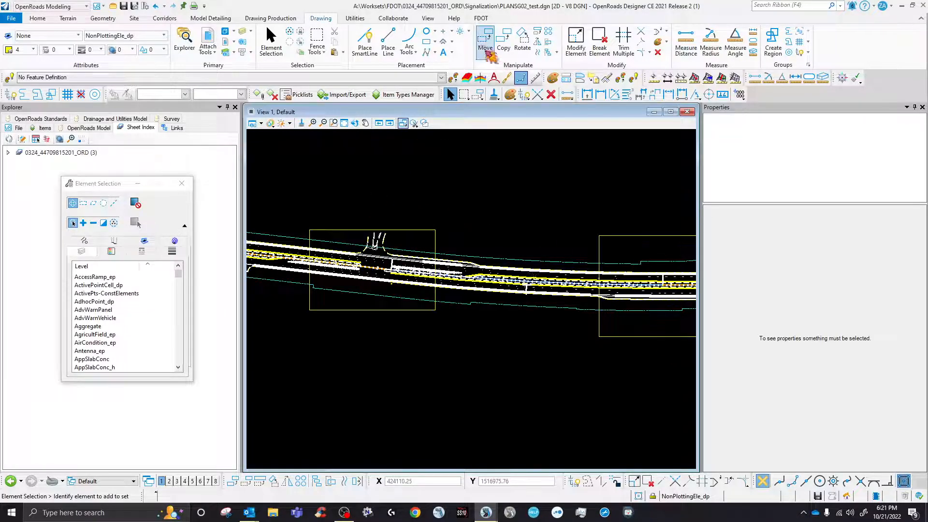
click(483, 19)
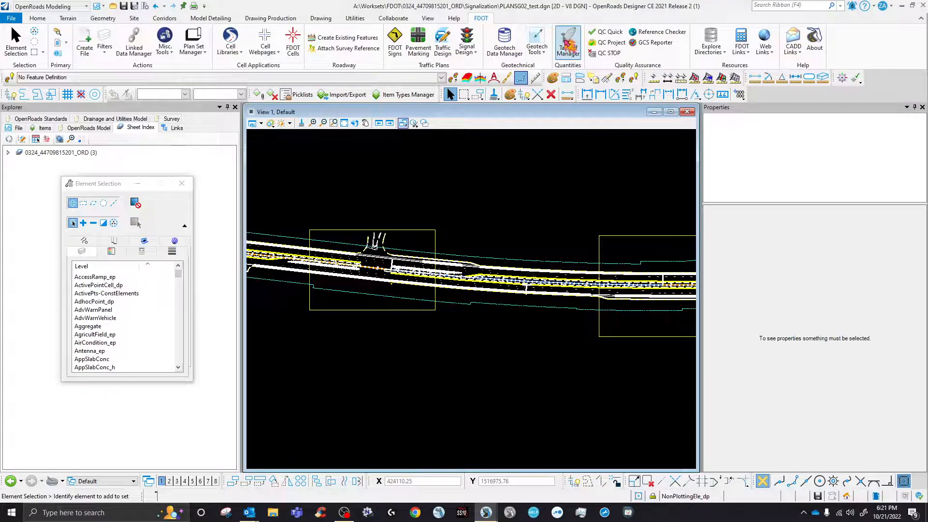
Place a two-point named boundary called 40s on opposite corners of the smaller rectangle, with drawing creation enabled.
click(264, 20)
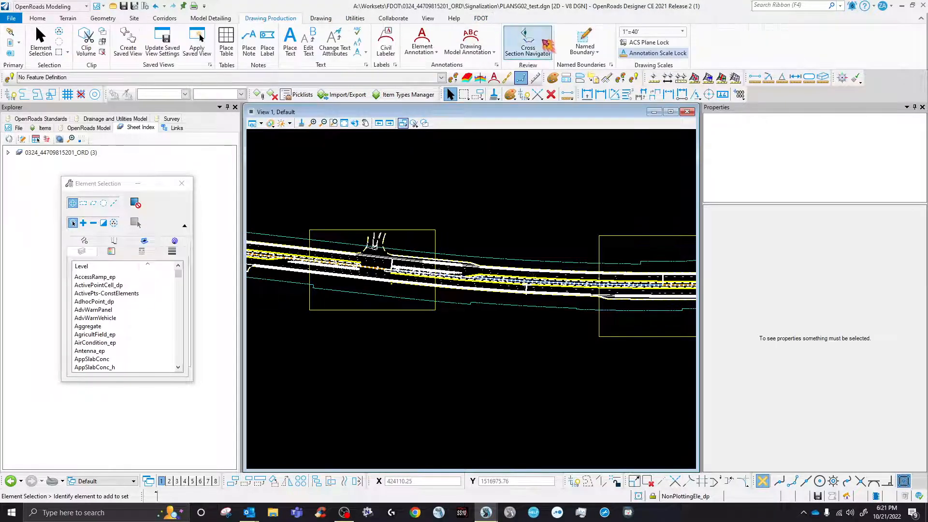
click(585, 36)
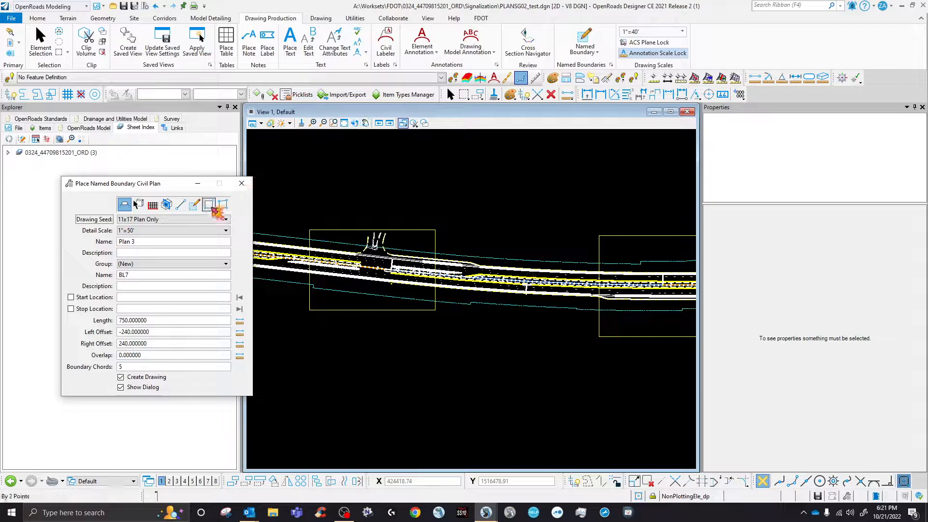
click(211, 205)
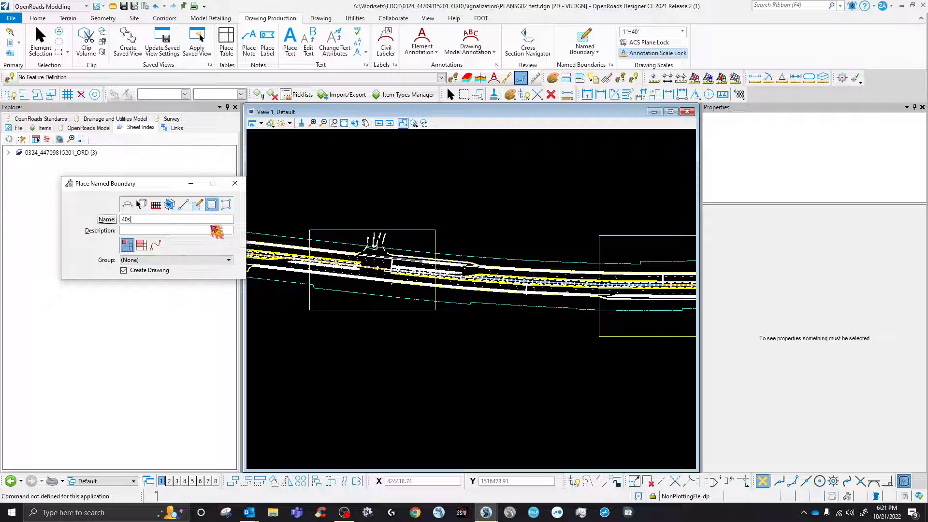
click(309, 230)
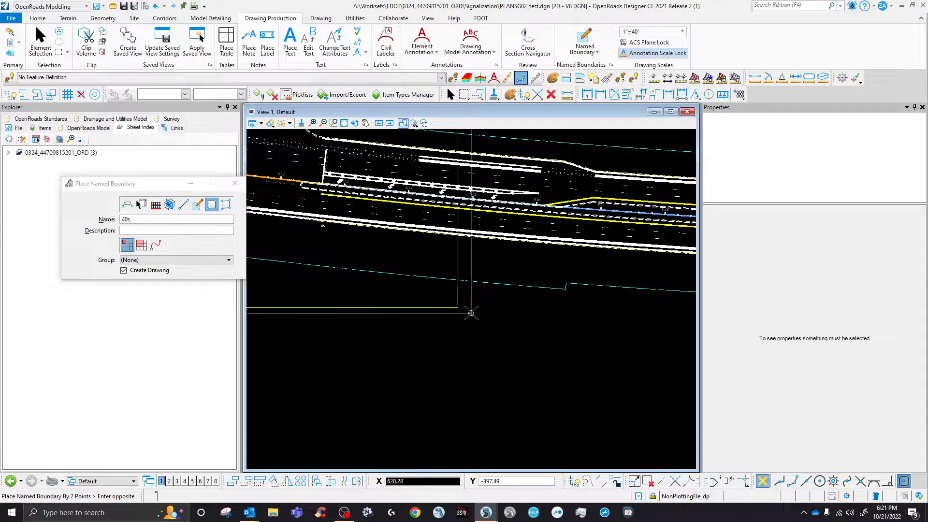
click(457, 307)
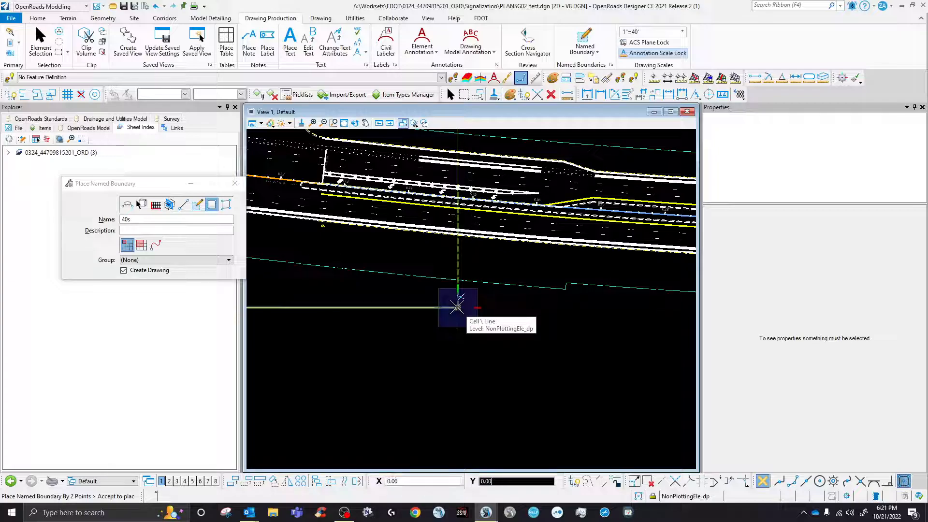
click(457, 307)
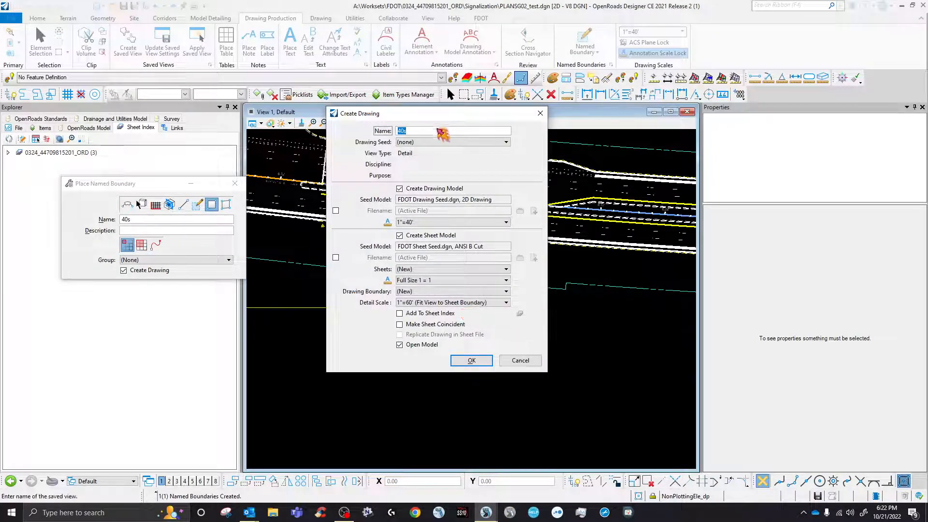
Choose 11x17 Plan Only Detail as the drawing seed for the 40s drawing.
click(426, 142)
scroll(440, 193, down, 1)
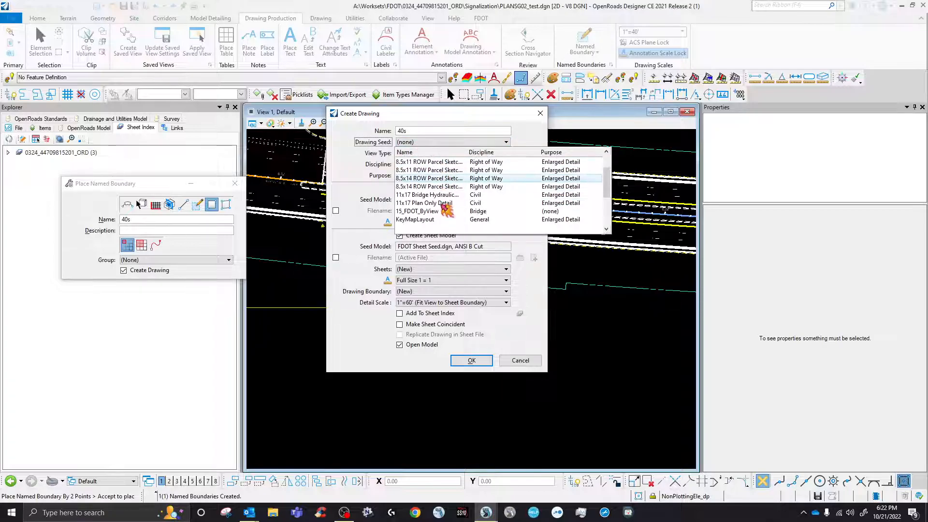
scroll(446, 218, down, 1)
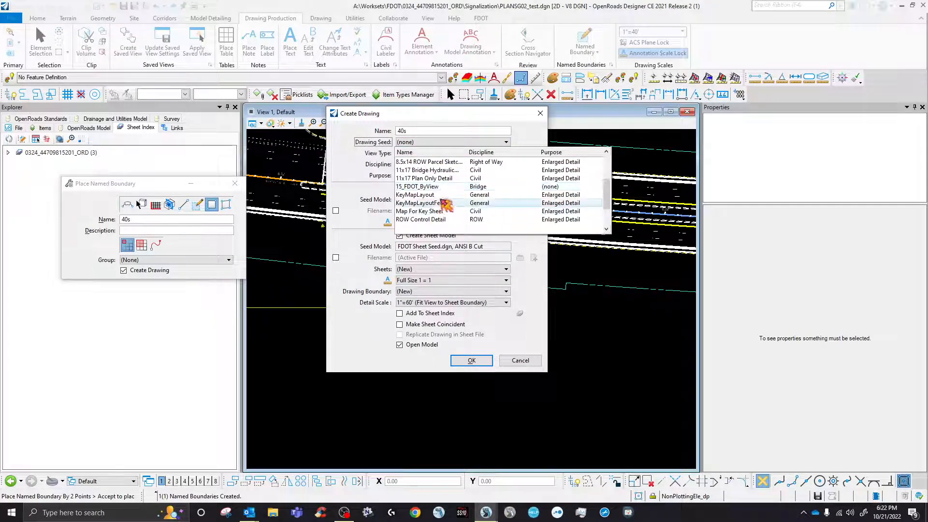
click(435, 178)
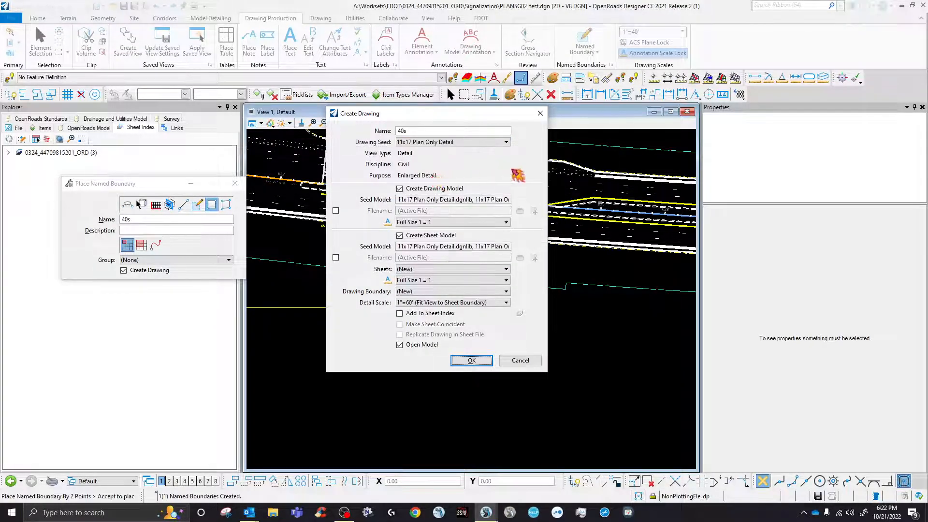
Set both the drawing model's annotation scale and the detail scale to 1"=40'.
click(429, 222)
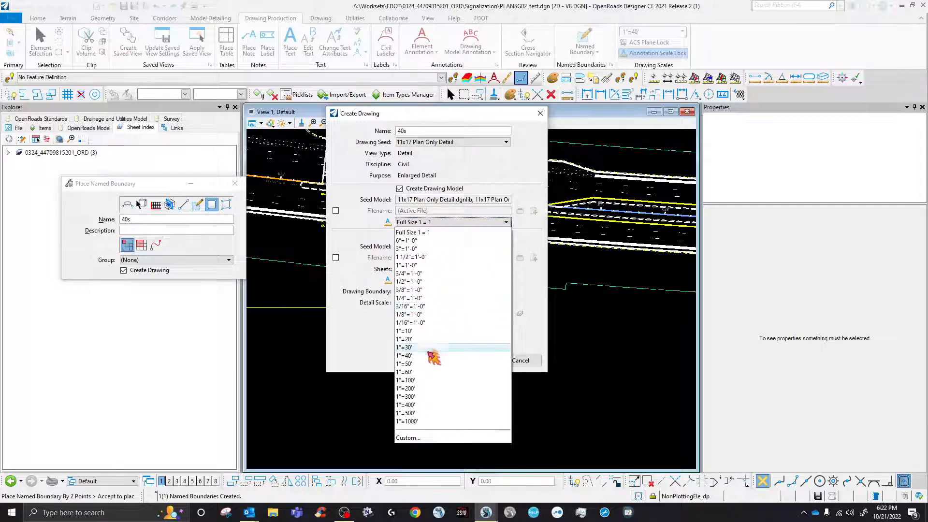
click(430, 356)
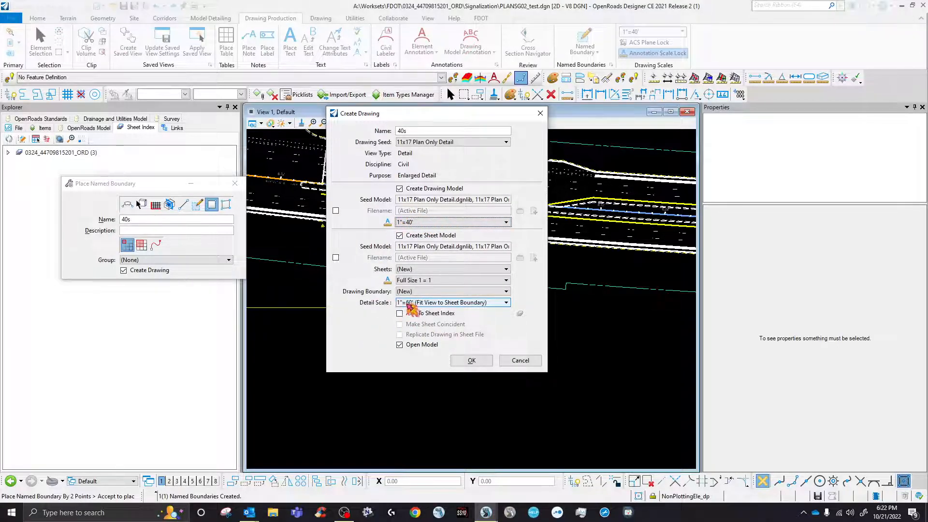
click(414, 303)
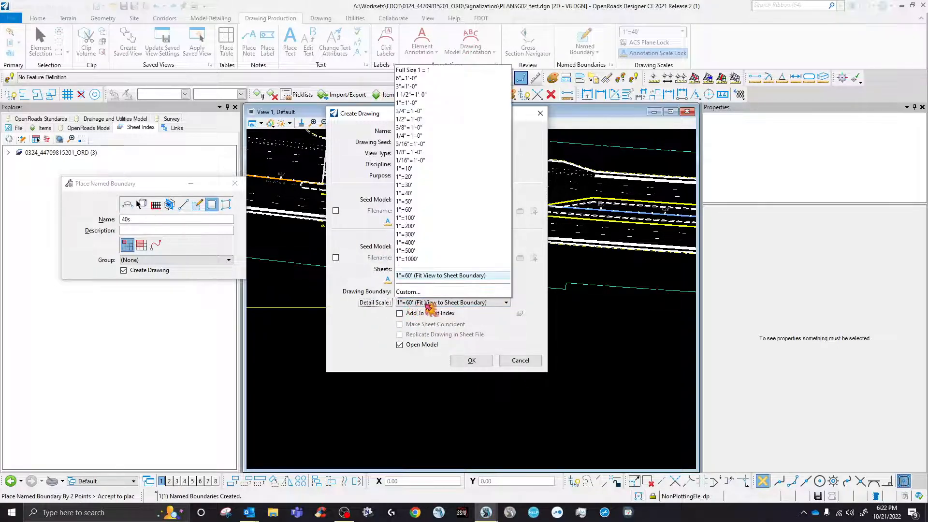
click(408, 193)
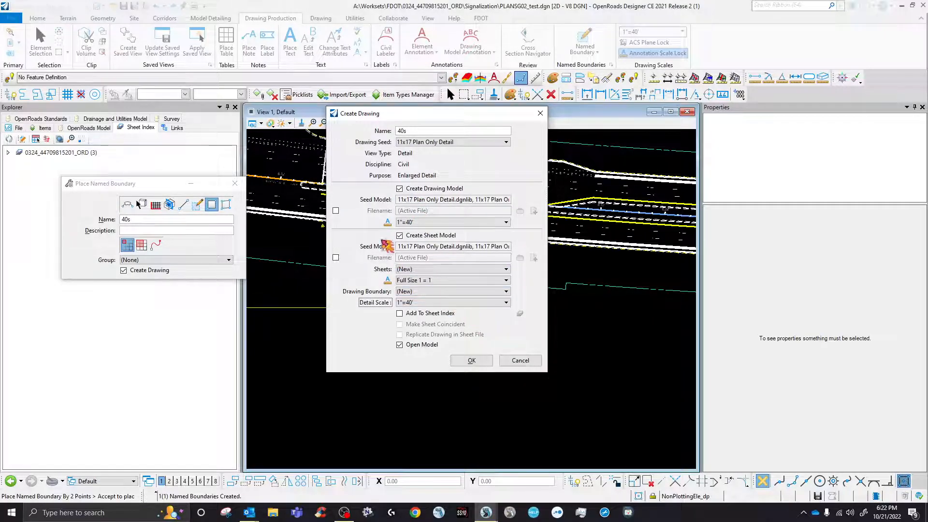
click(399, 313)
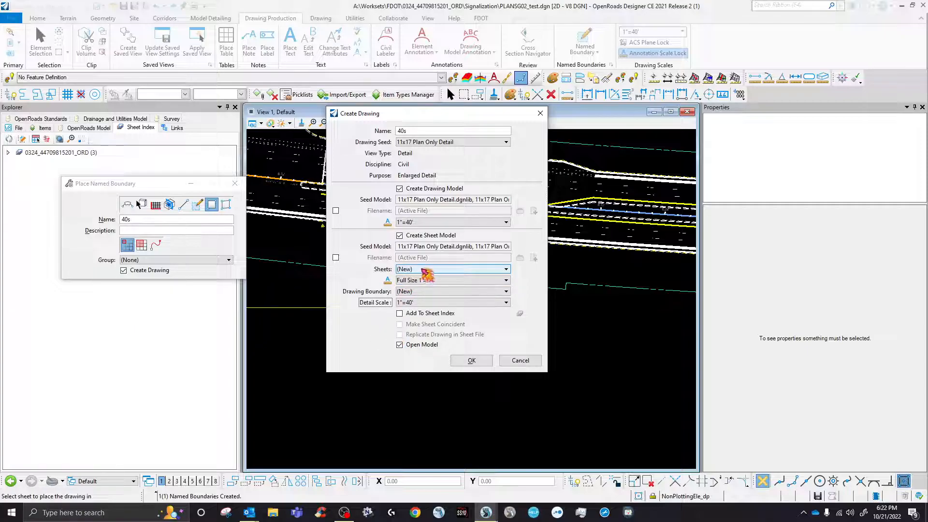
Assign the 40s drawing to the existing BL6 - Plan 1 sheet and create it with its model opened.
click(421, 269)
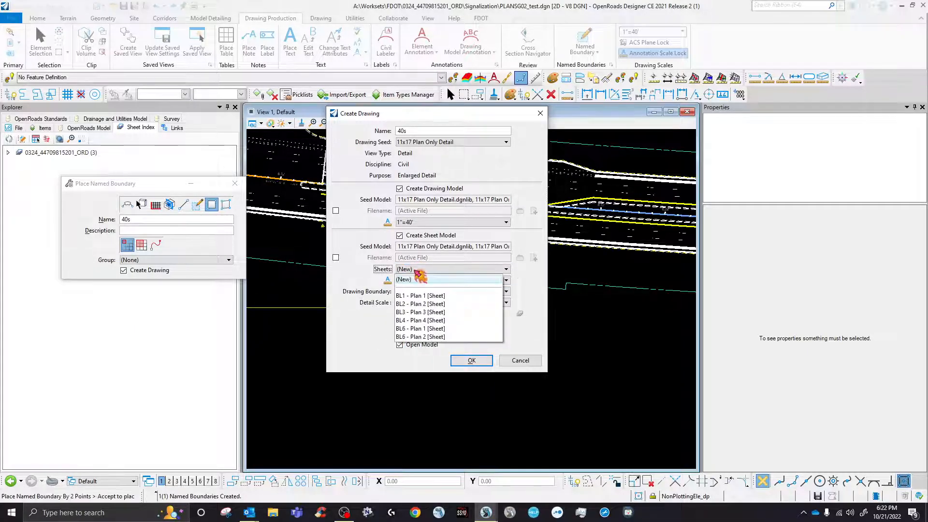
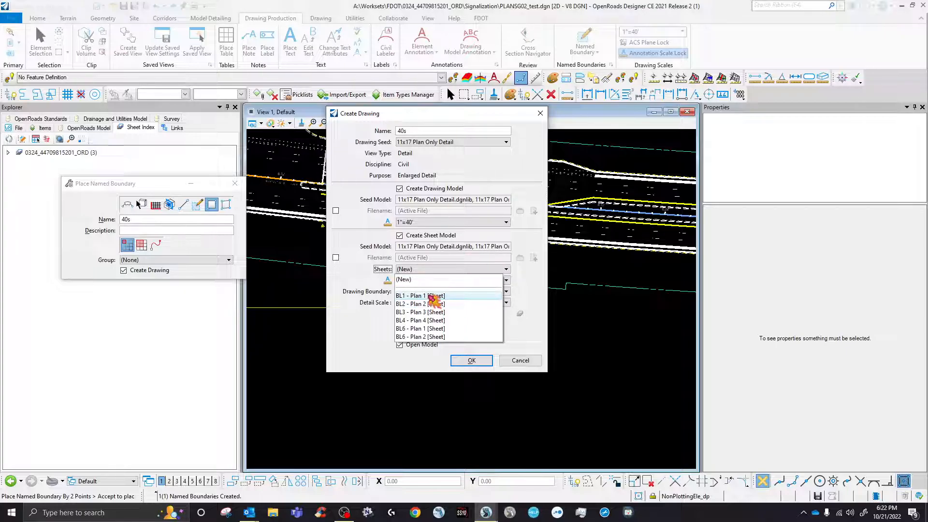
click(406, 279)
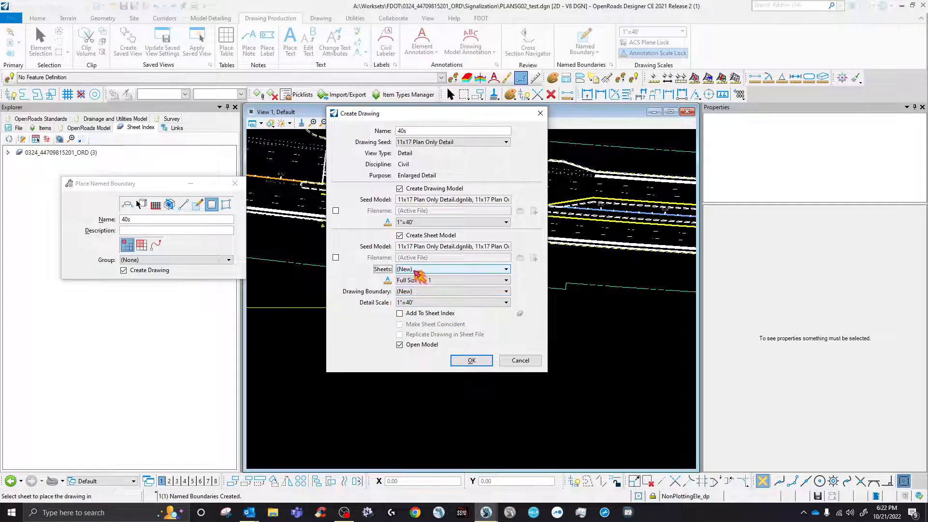
click(415, 269)
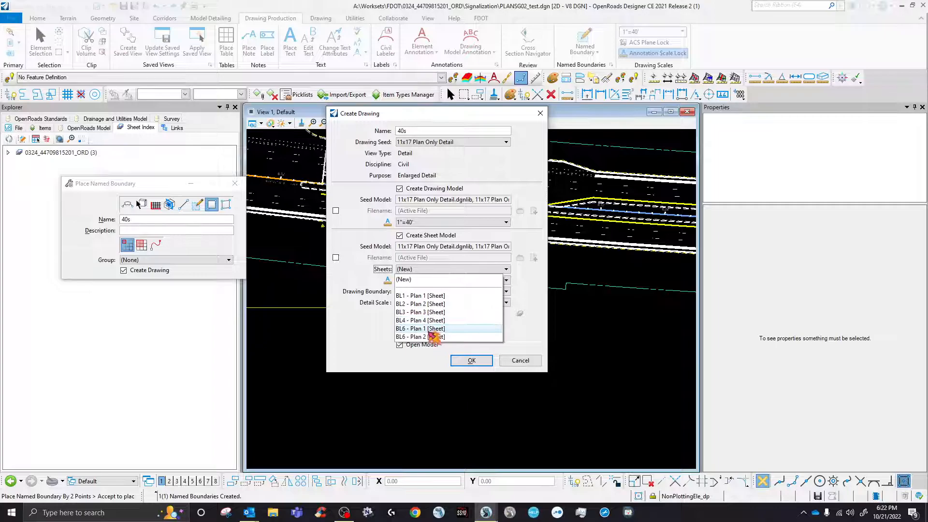
click(431, 329)
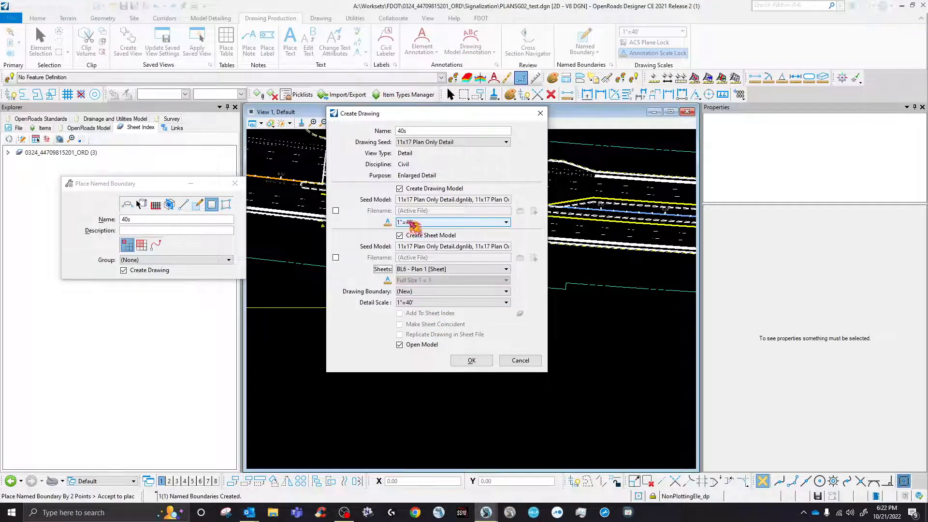
click(412, 303)
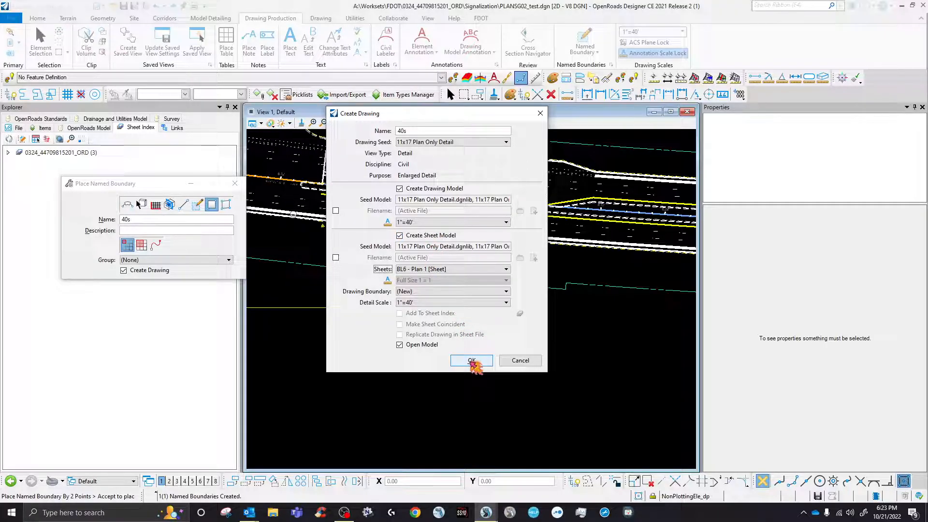
click(471, 361)
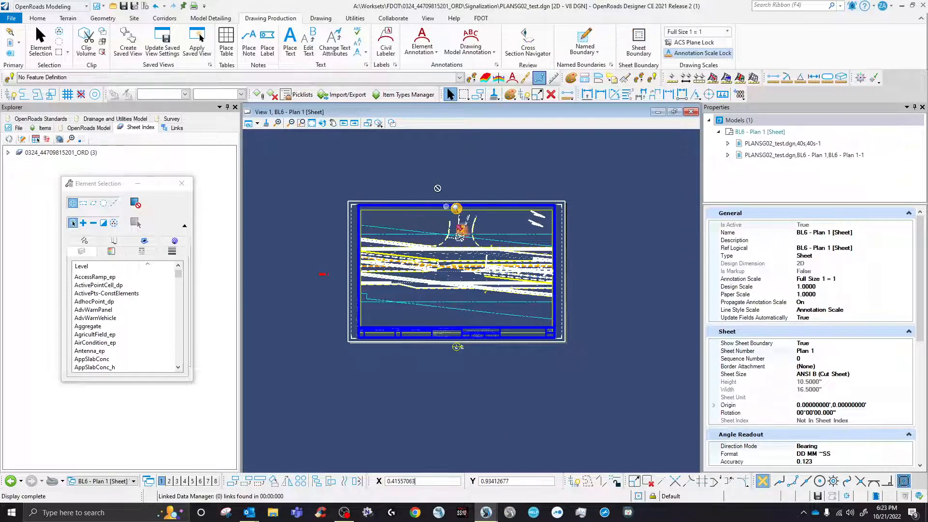
Inspect the BL6 - Plan 1 drawing model from the models list, and return to the BL6 - Plan 1 sheet.
drag(927, 222, 624, 95)
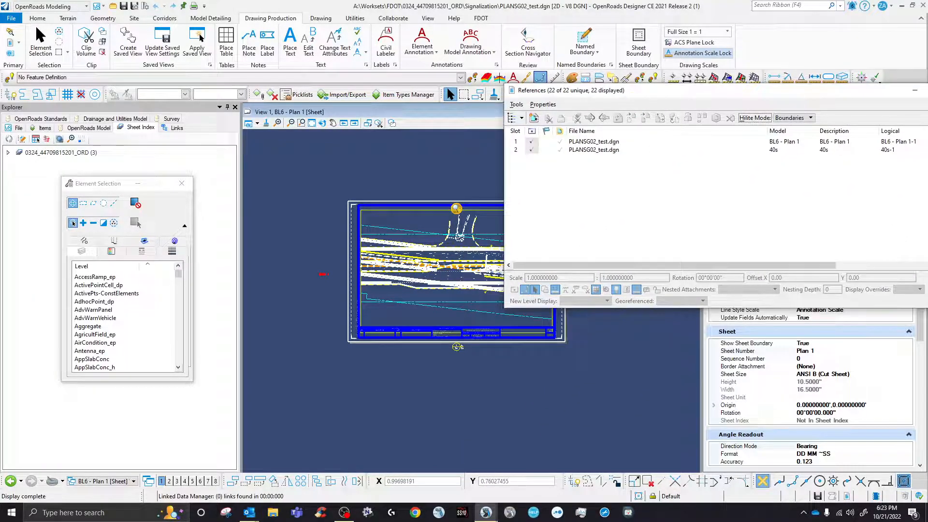
drag(927, 368, 634, 273)
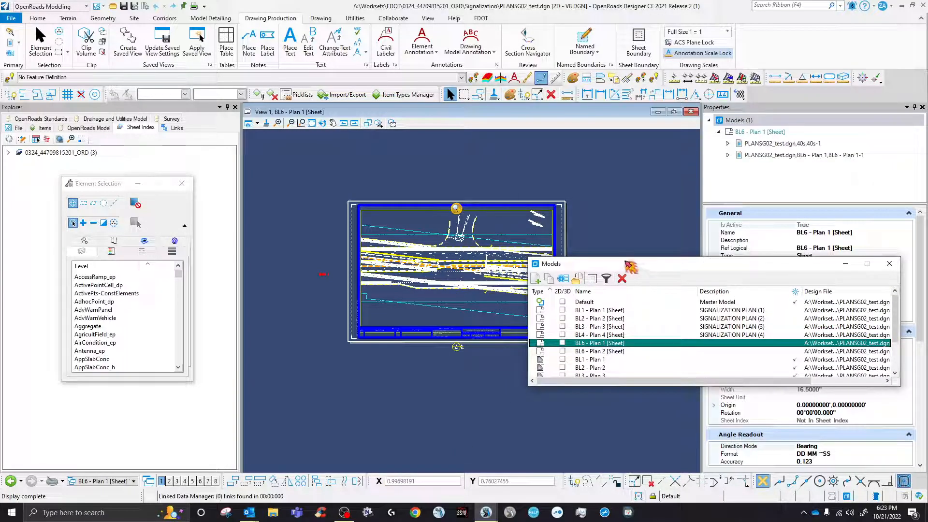
scroll(616, 349, down, 2)
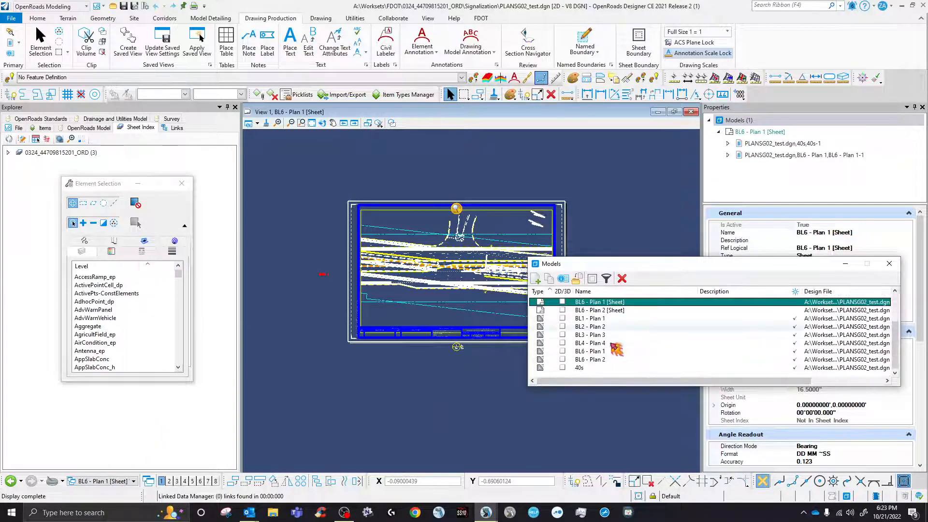
double_click(615, 351)
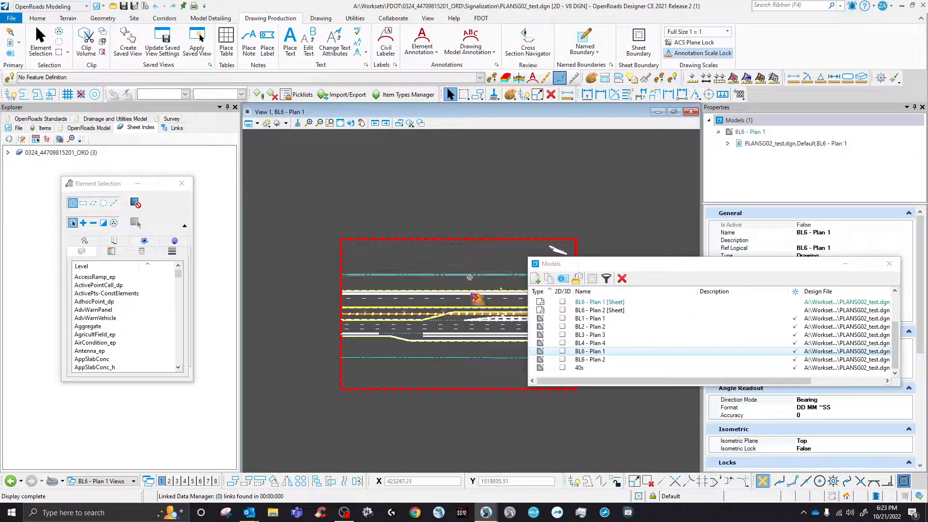
double_click(622, 302)
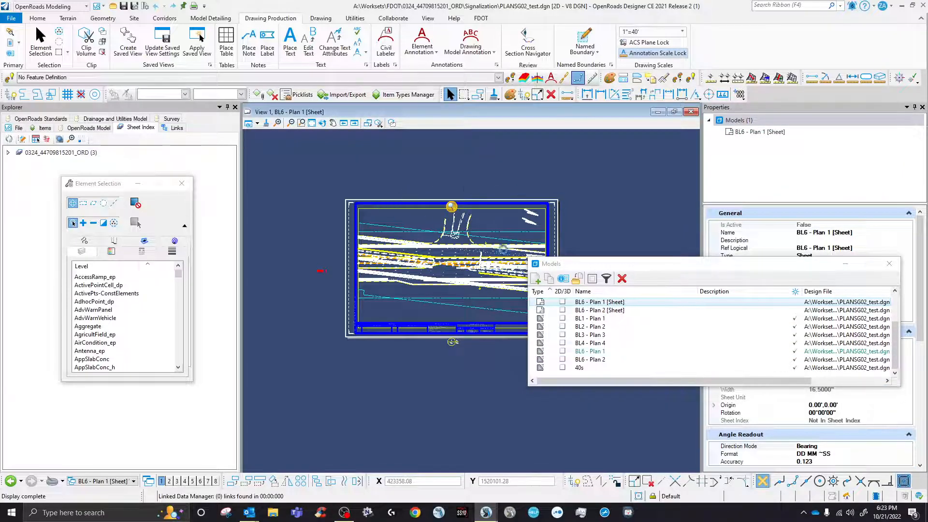
Hide the 40s reference on the BL6 - Plan 1 sheet so that only the BL6 - Plan 1 reference is displayed.
key(F9)
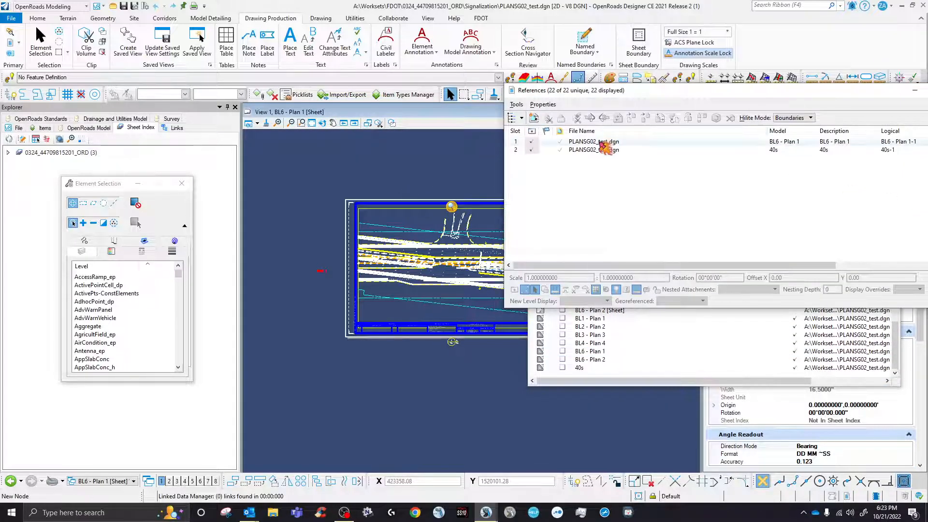
click(600, 141)
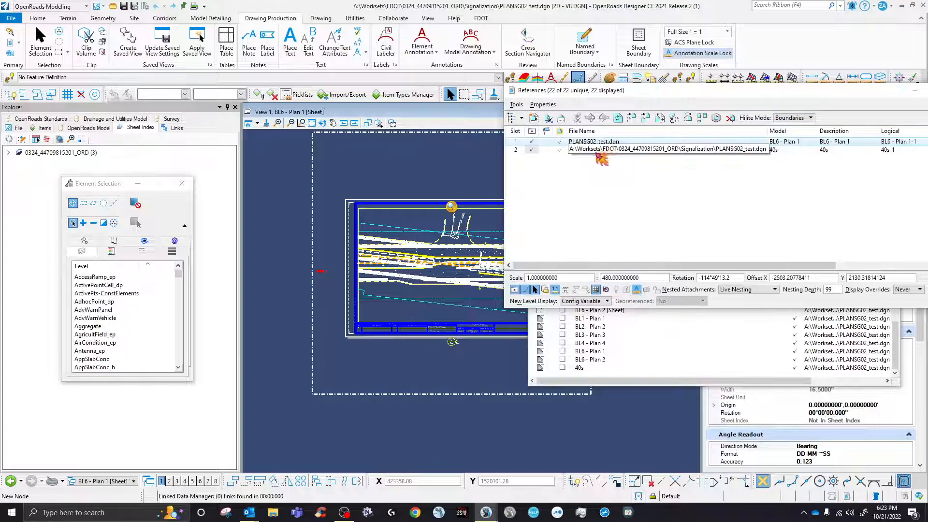
click(531, 141)
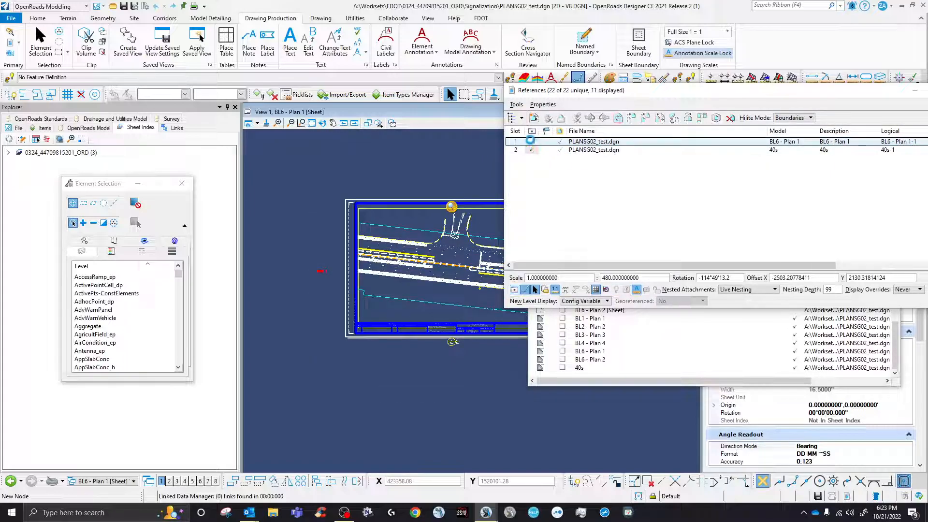
click(531, 150)
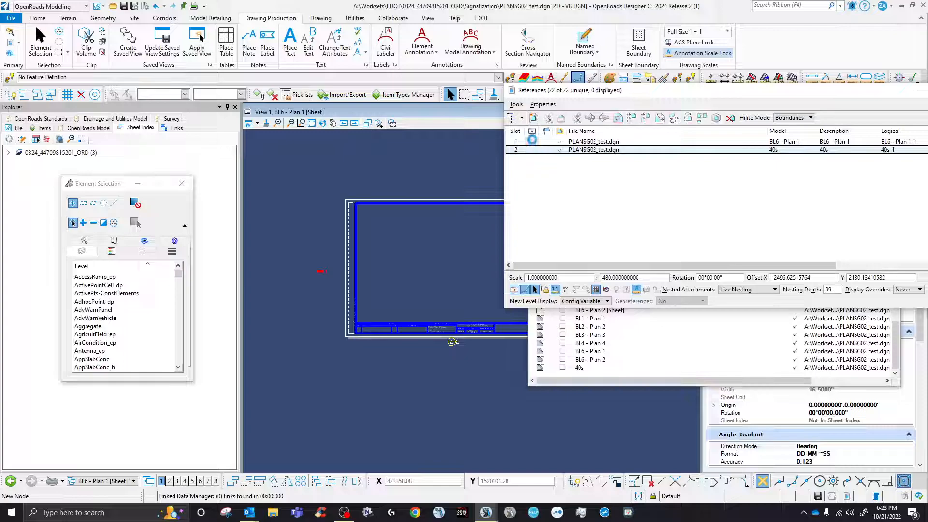
click(531, 141)
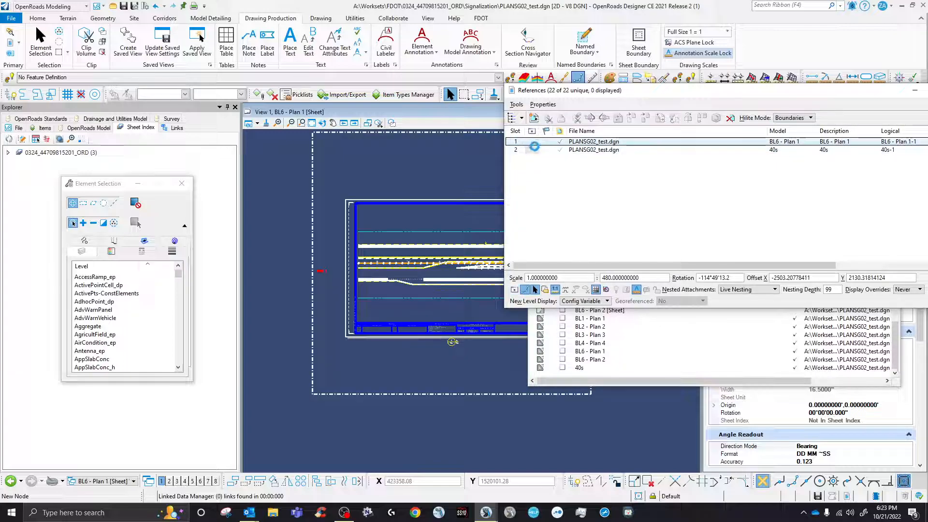
drag(580, 91, 710, 94)
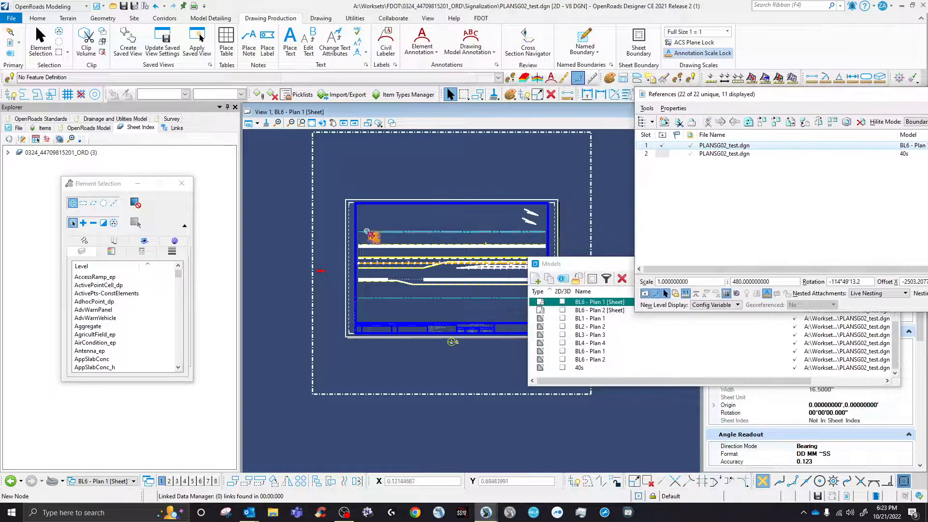
Hide the BL6 - Plan 1 reference on the sheet and display only the 40s reference.
scroll(464, 234, up, 3)
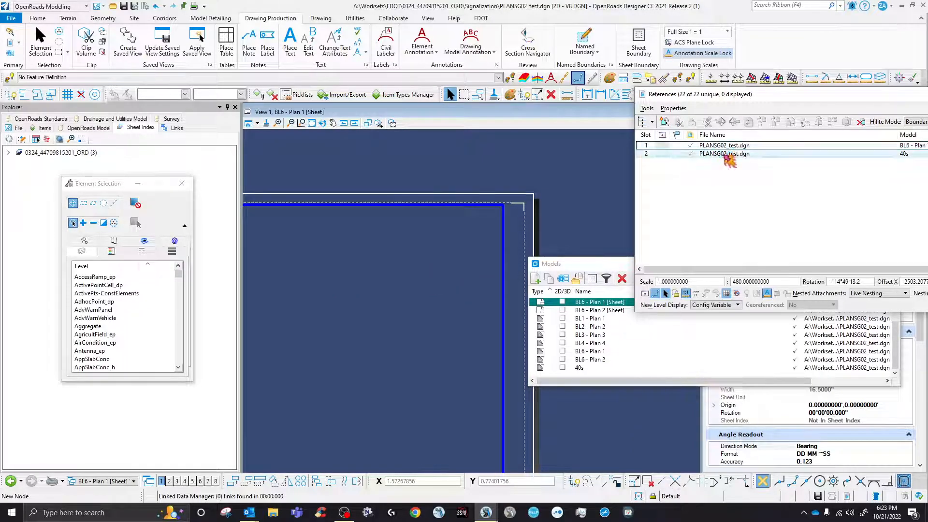
click(662, 154)
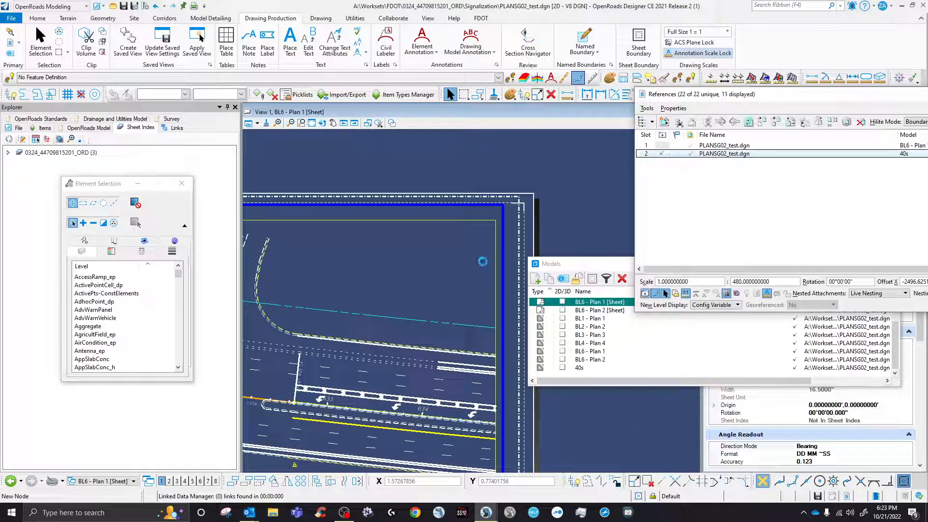
scroll(483, 262, down, 2)
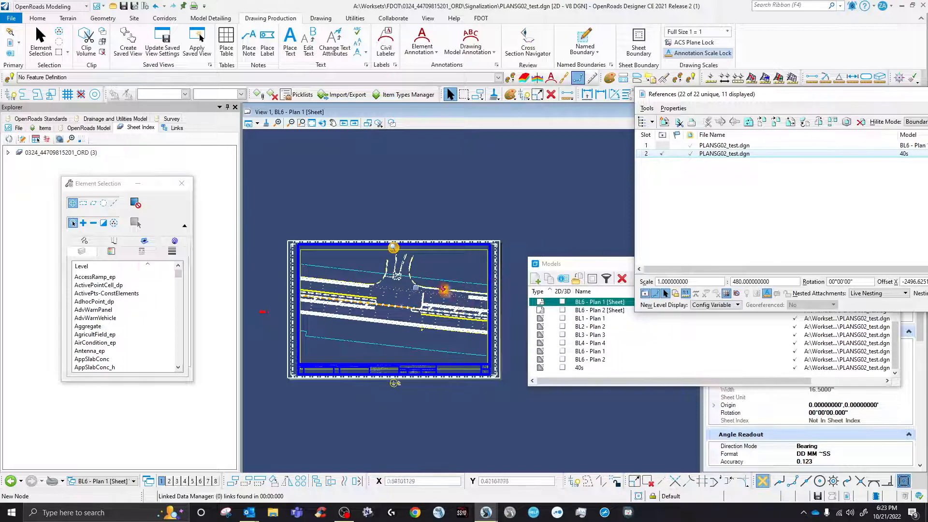
Open the 40s drawing model from the models list and display its boundary and intersection in the view.
click(588, 369)
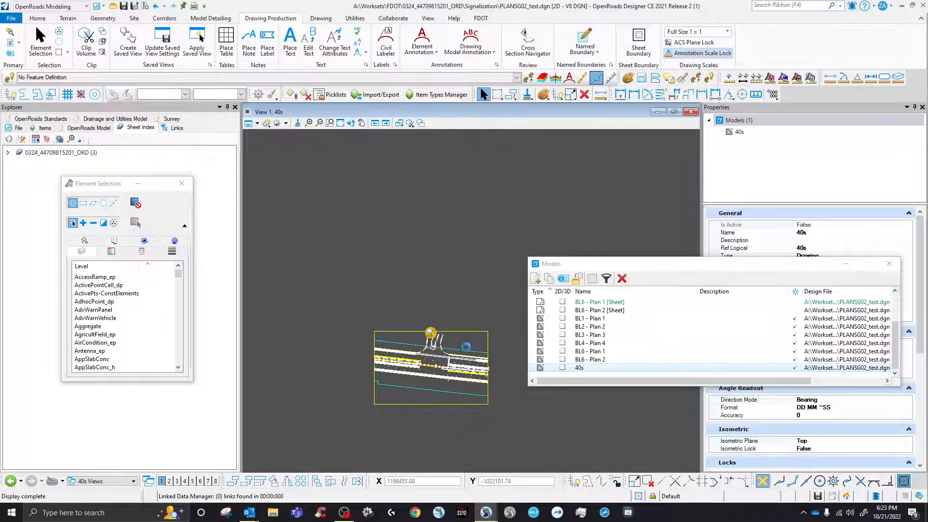
drag(599, 264, 927, 267)
scroll(397, 379, up, 2)
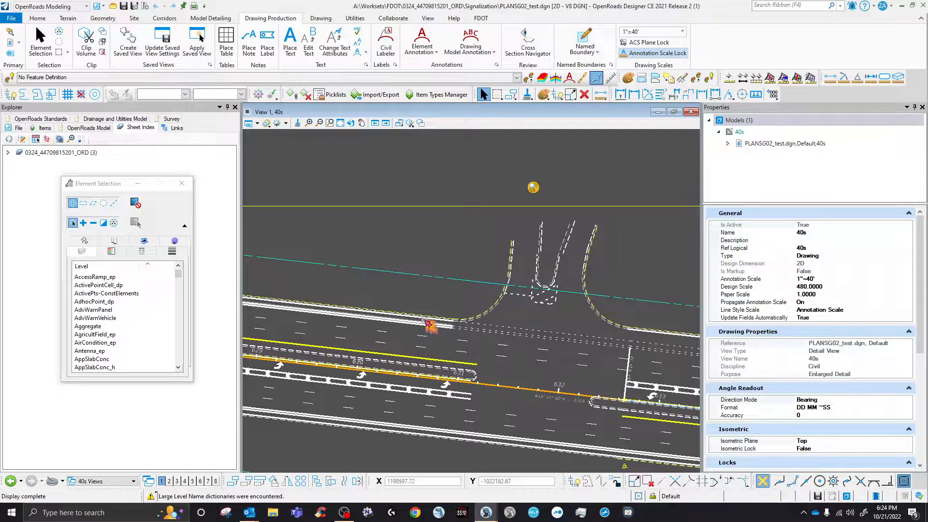
scroll(430, 324, down, 2)
scroll(466, 318, up, 1)
right_click(503, 269)
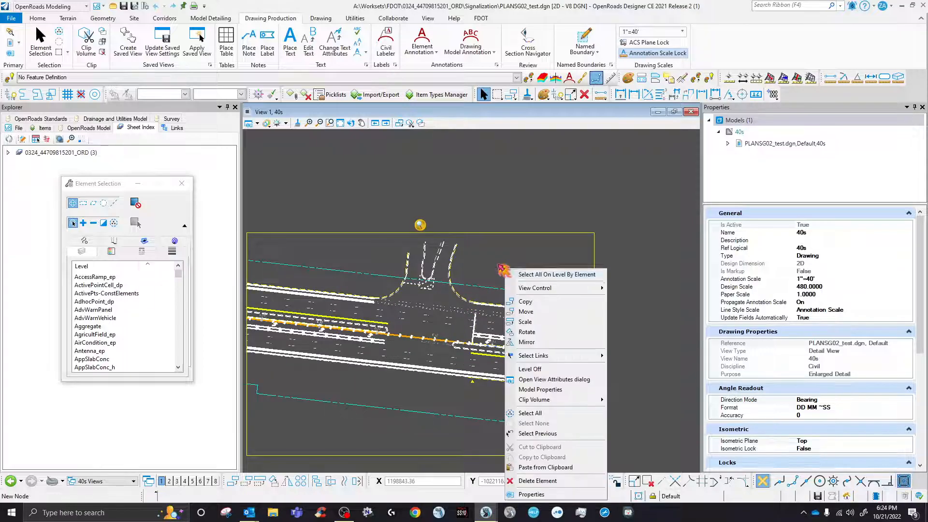
click(431, 173)
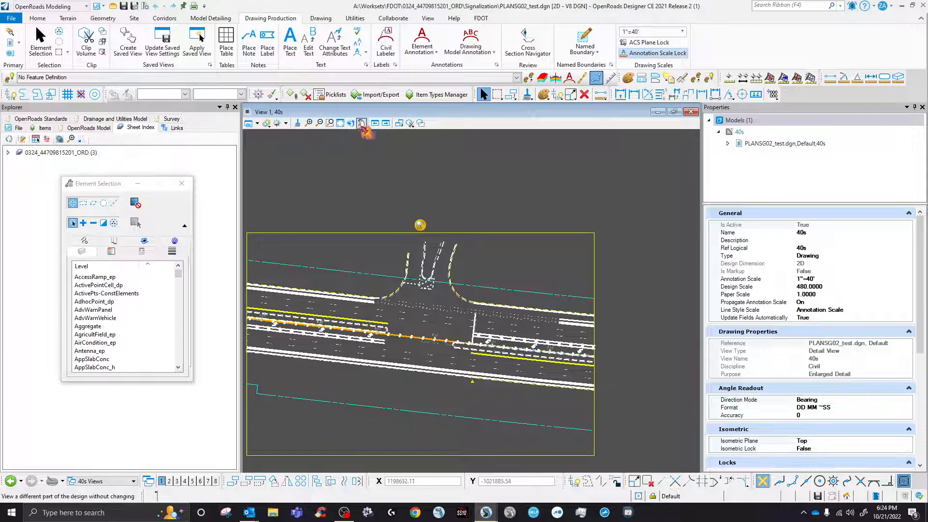
Set the 40s view's rotation to Unrotated.
click(350, 122)
click(133, 200)
click(146, 211)
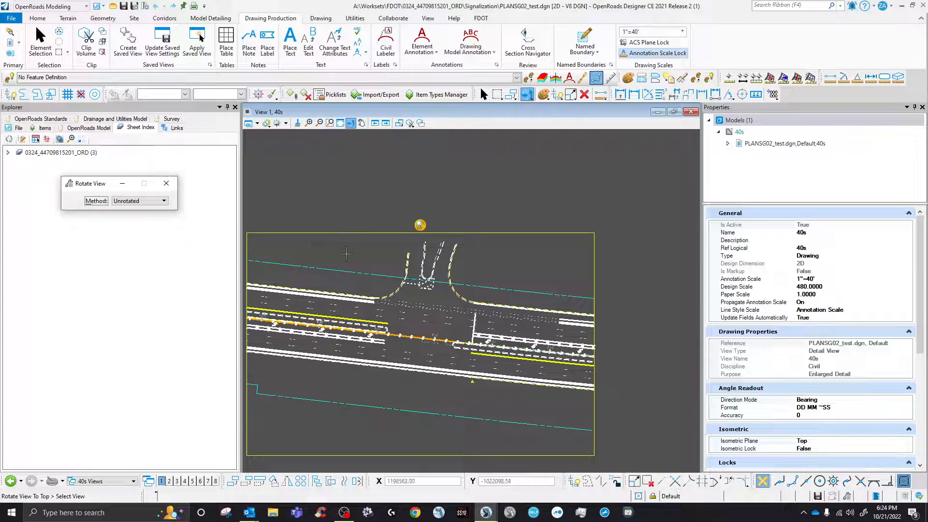
right_click(352, 195)
Rotate the 40s view with the 2 Points method so that the roadway baseline near station 632 runs horizontally.
scroll(379, 275, down, 1)
scroll(380, 276, up, 5)
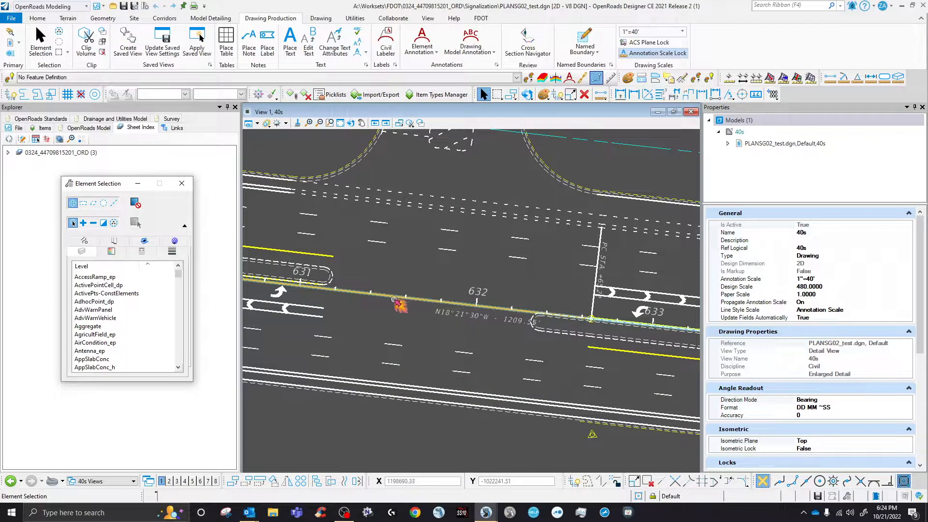
click(350, 122)
click(383, 295)
click(419, 300)
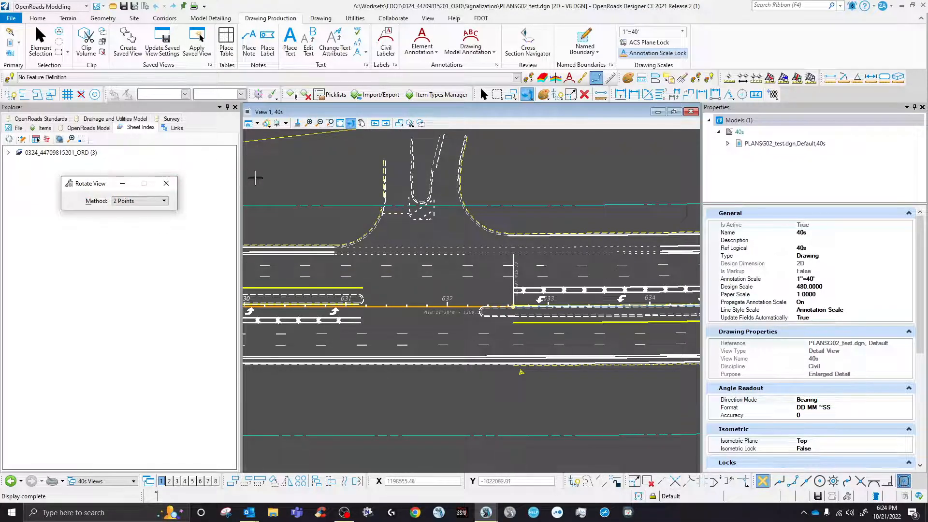
click(483, 95)
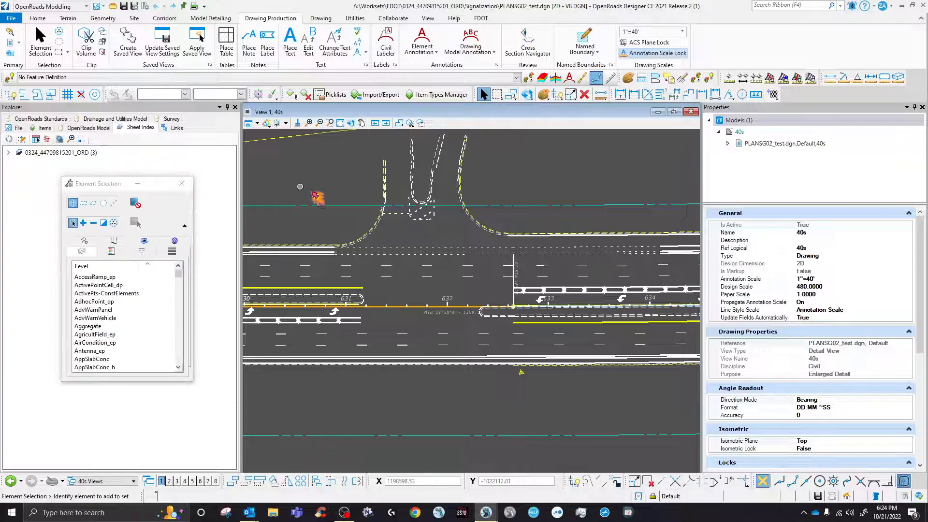
scroll(425, 278, down, 4)
scroll(397, 236, up, 2)
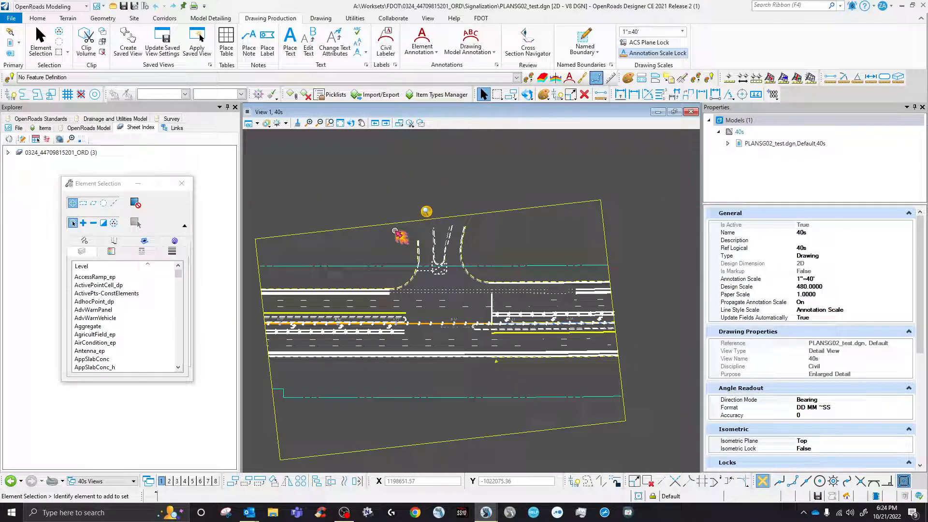
Reset the rotated 40s view to the Unrotated orientation.
click(351, 122)
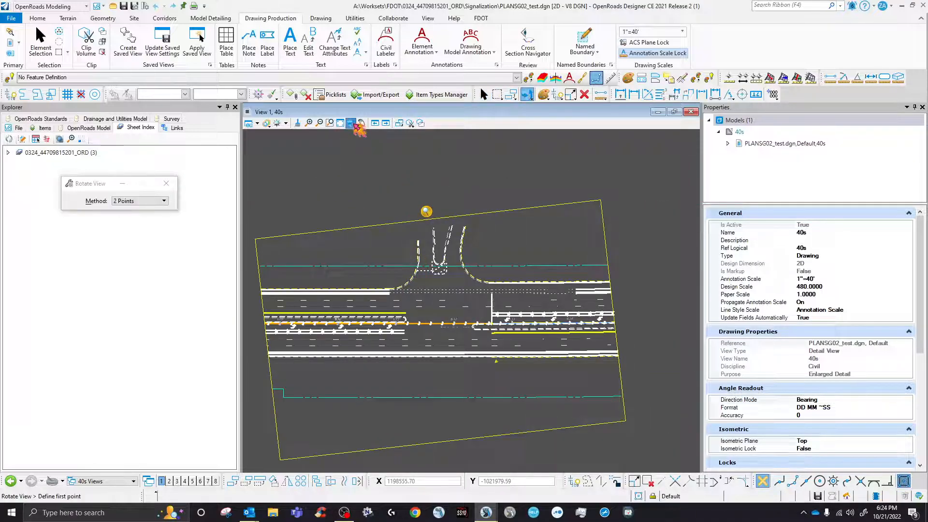
click(145, 201)
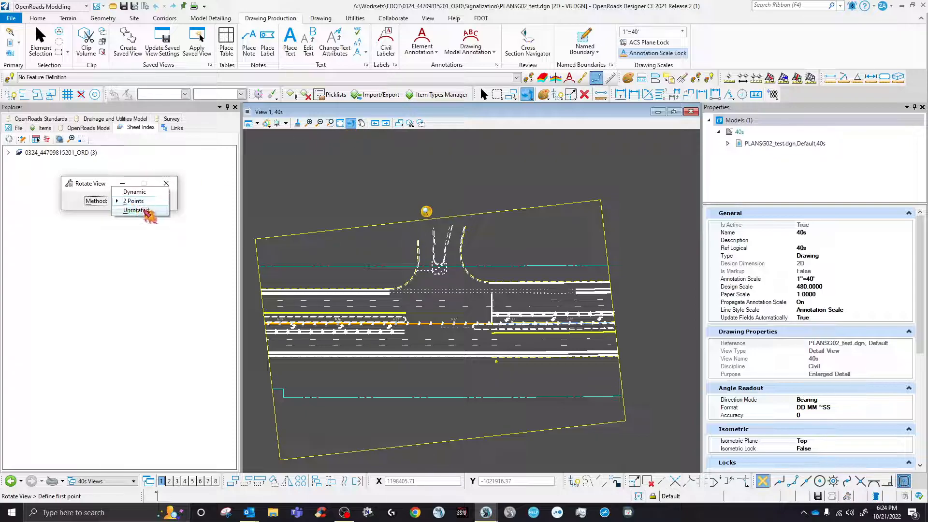
click(147, 217)
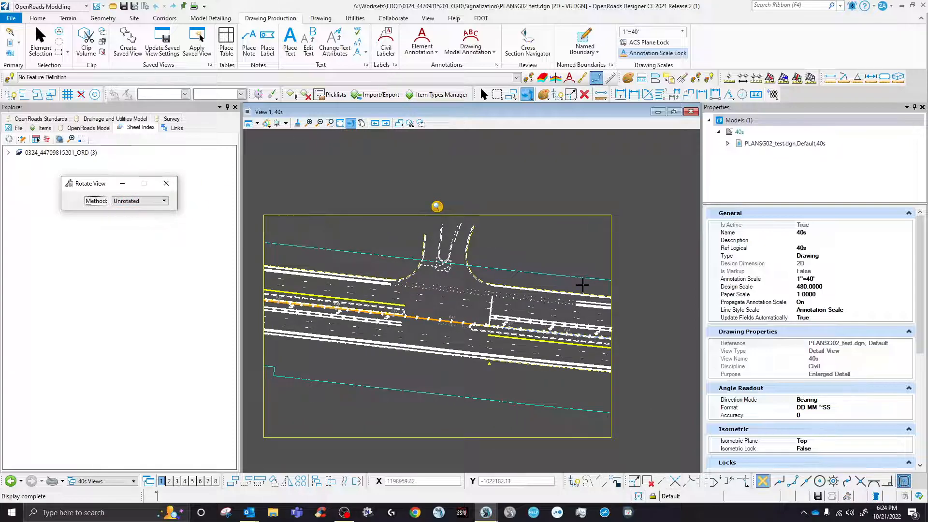
Paste the copied 1"=40' north arrow inside the upper-right corner of the 40s boundary.
right_click(537, 240)
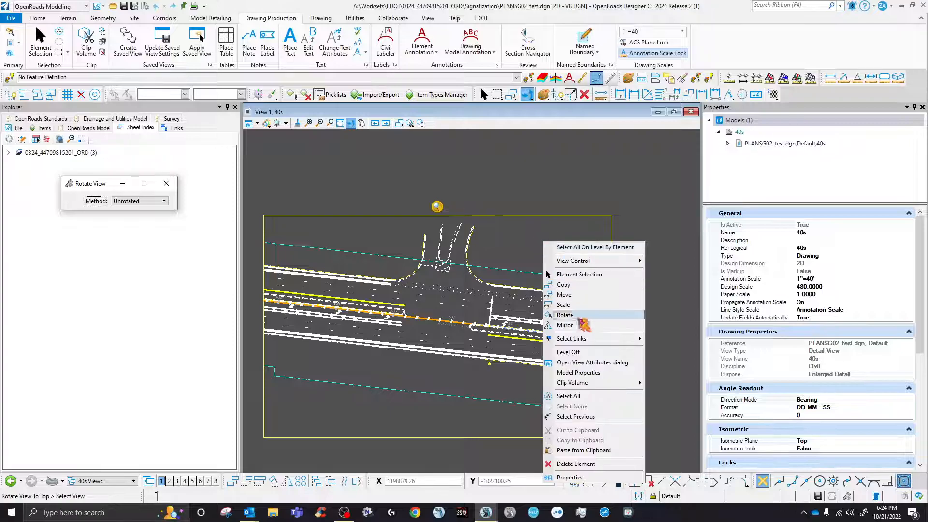
click(584, 450)
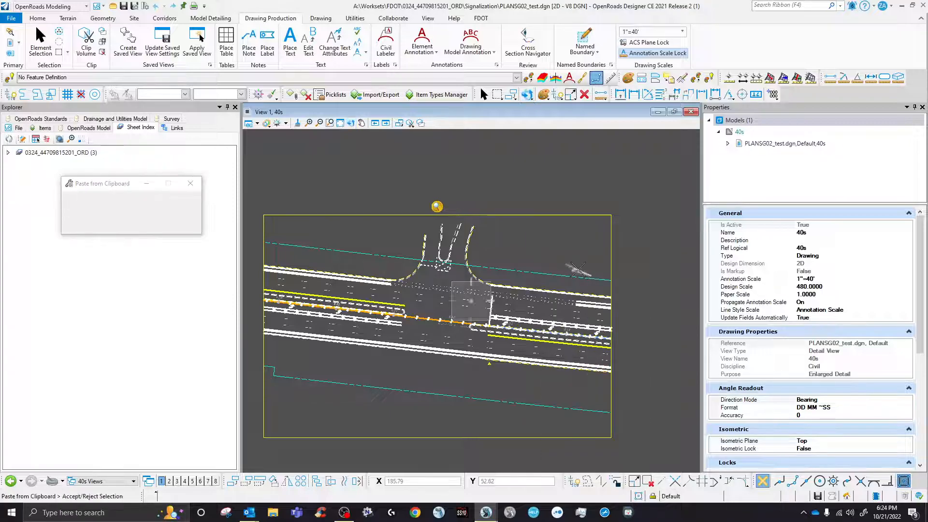
click(573, 232)
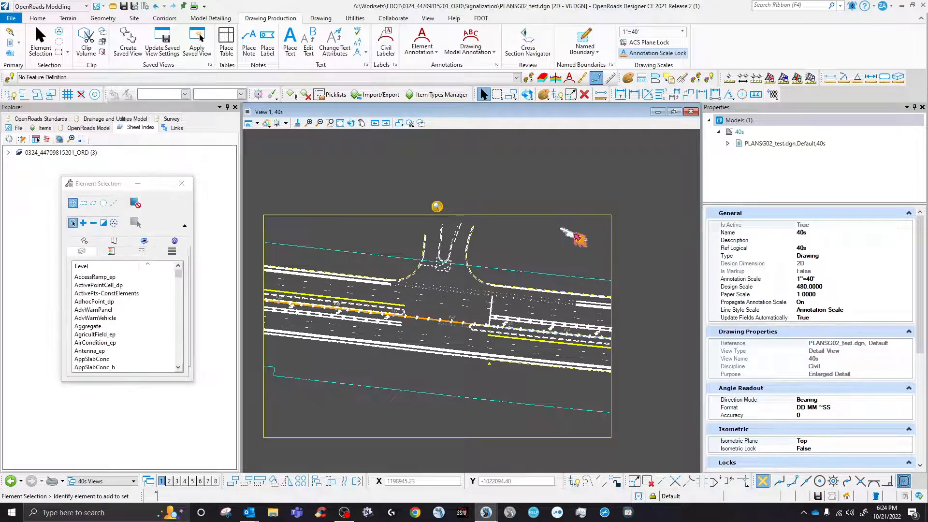
Rotate the north arrow about its tail with the 3 points method to point straight up, and move it inside the boundary's upper-right corner.
scroll(575, 230, up, 5)
scroll(577, 234, up, 2)
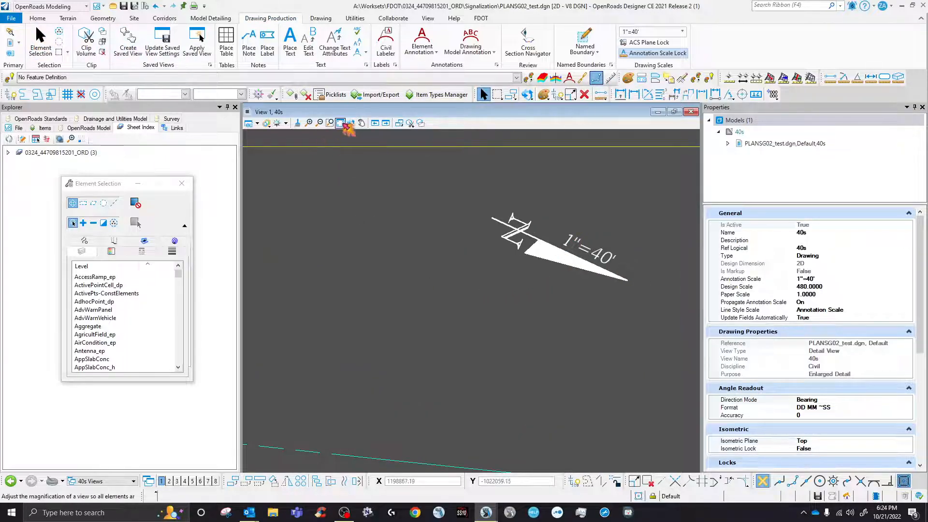
click(273, 482)
click(493, 217)
click(492, 217)
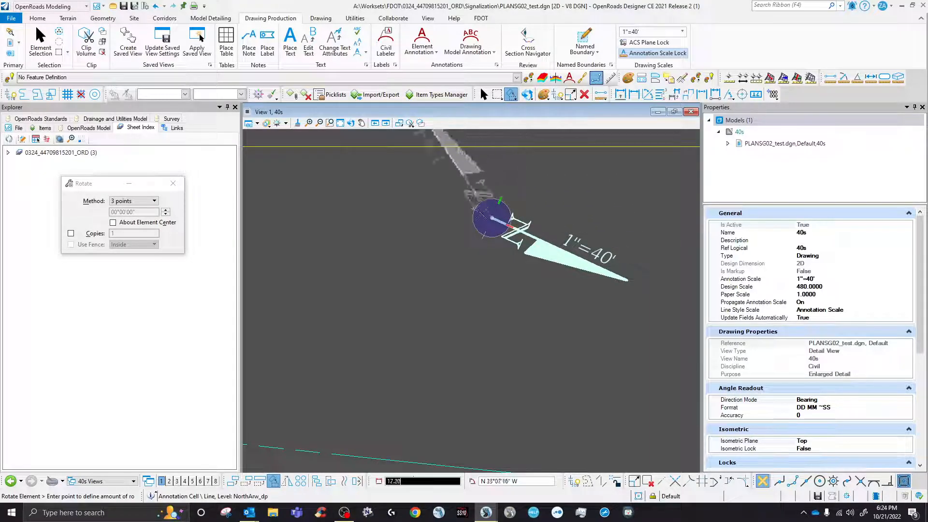
scroll(478, 223, down, 5)
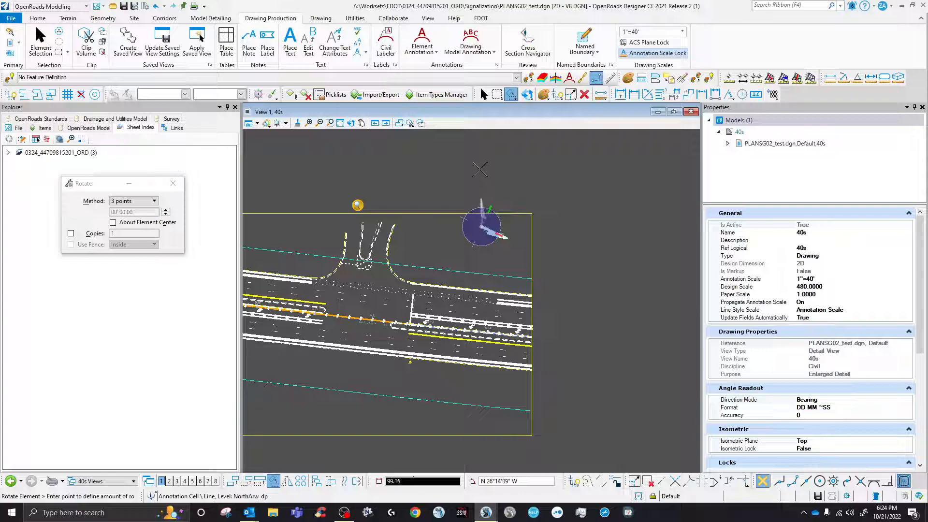
click(480, 169)
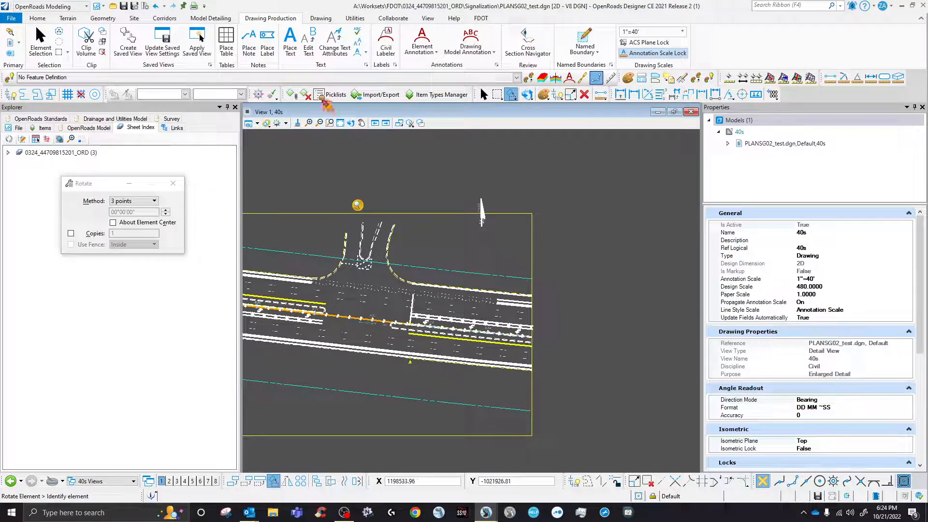
click(484, 94)
drag(483, 216, 505, 254)
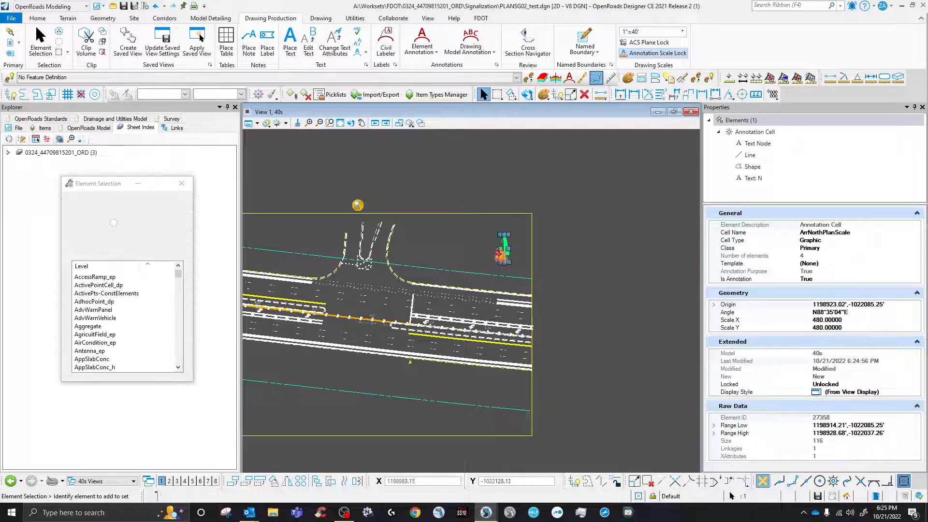
Align the 40s view horizontally with the roadway baseline using two points near station 632.
click(351, 123)
scroll(353, 314, up, 5)
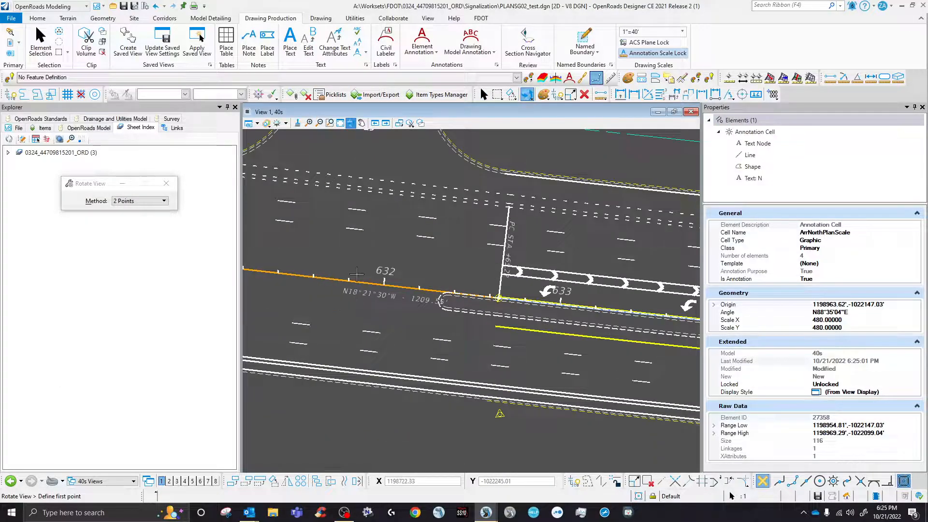
click(376, 285)
scroll(415, 315, down, 5)
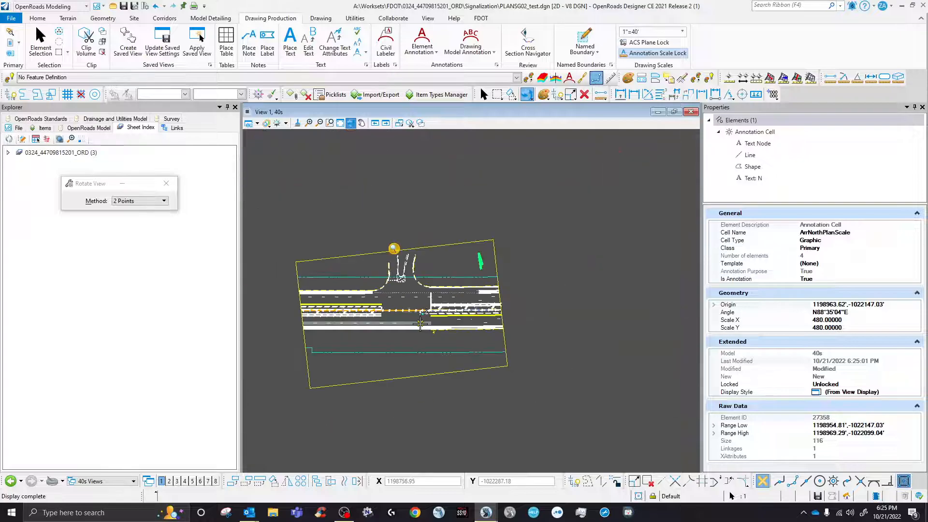
click(483, 95)
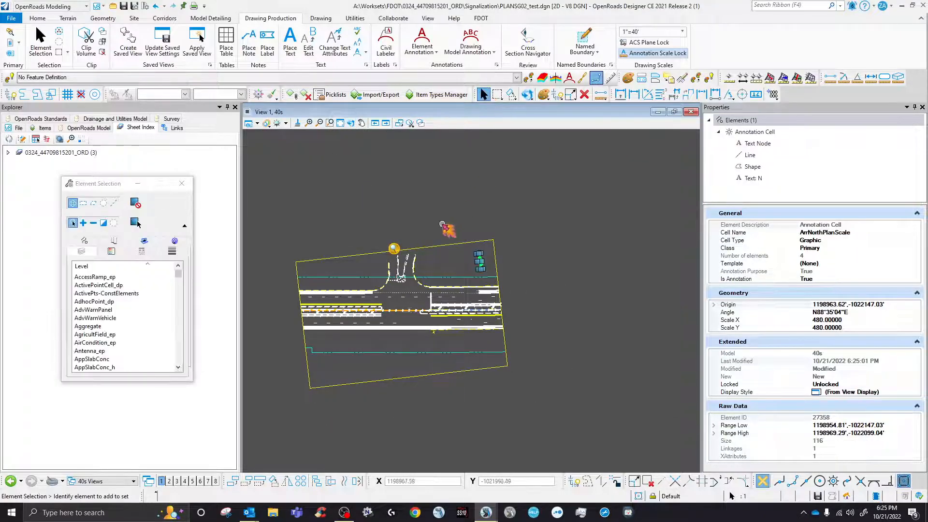
Examine the north arrow's orientation relative to the roadway and the tilted 40s boundary in the rotated view.
click(443, 233)
scroll(481, 266, up, 3)
scroll(559, 296, down, 4)
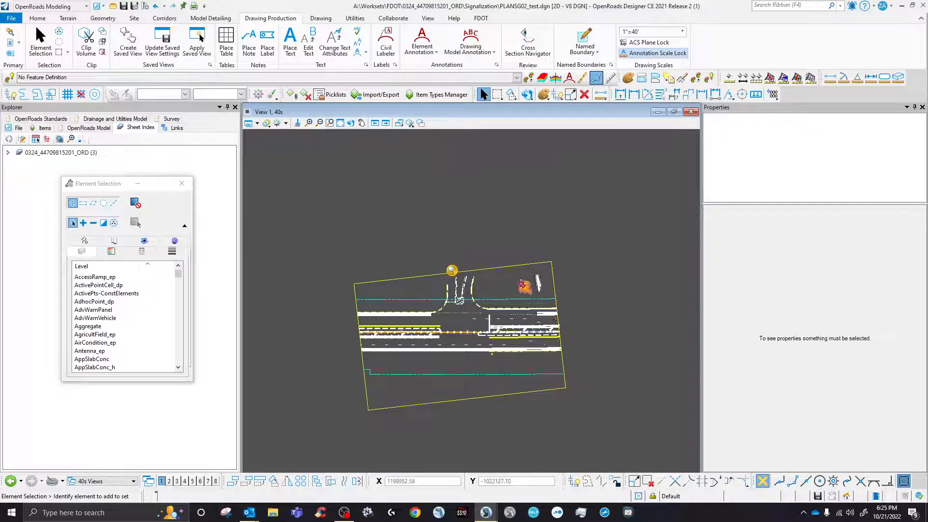
scroll(527, 287, up, 5)
click(546, 282)
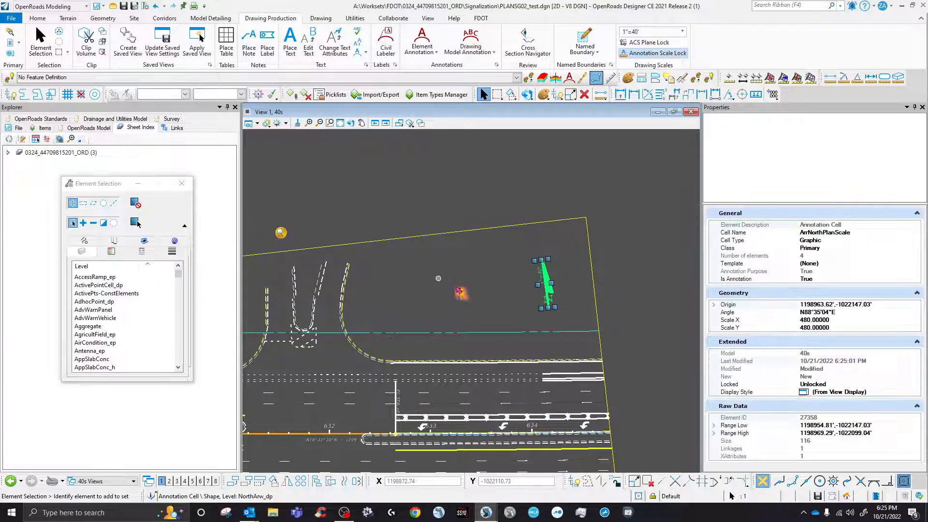
click(457, 294)
scroll(455, 298, down, 3)
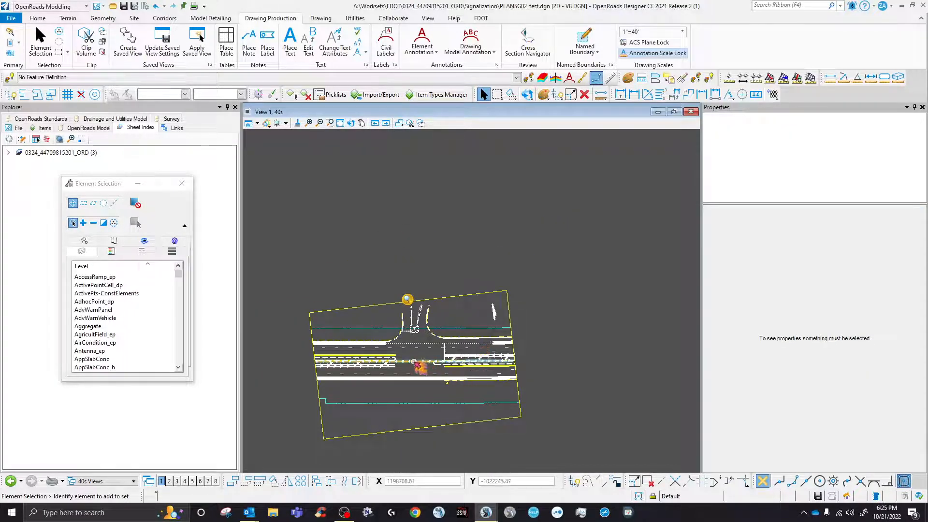
scroll(425, 360, up, 2)
scroll(426, 357, down, 2)
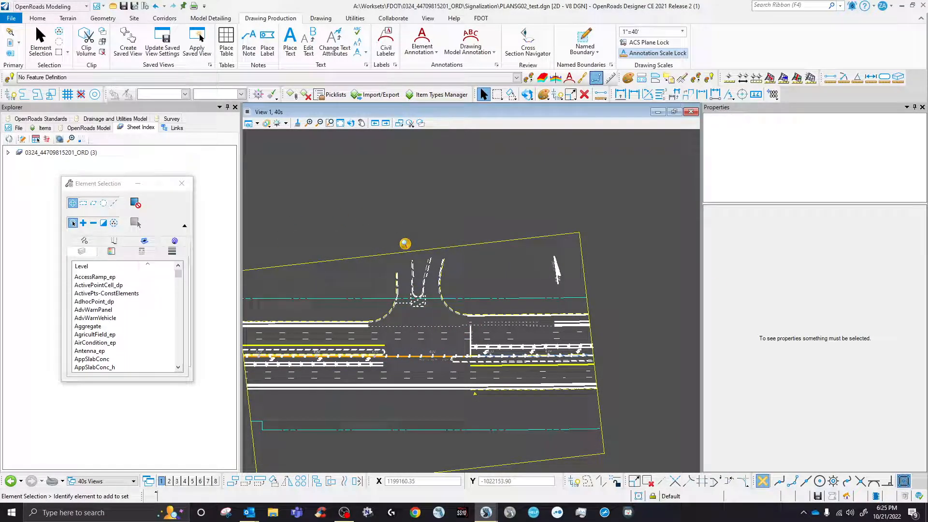
Return to the BL6 - Plan 1 sheet and check how the north arrow is displayed on it.
click(121, 481)
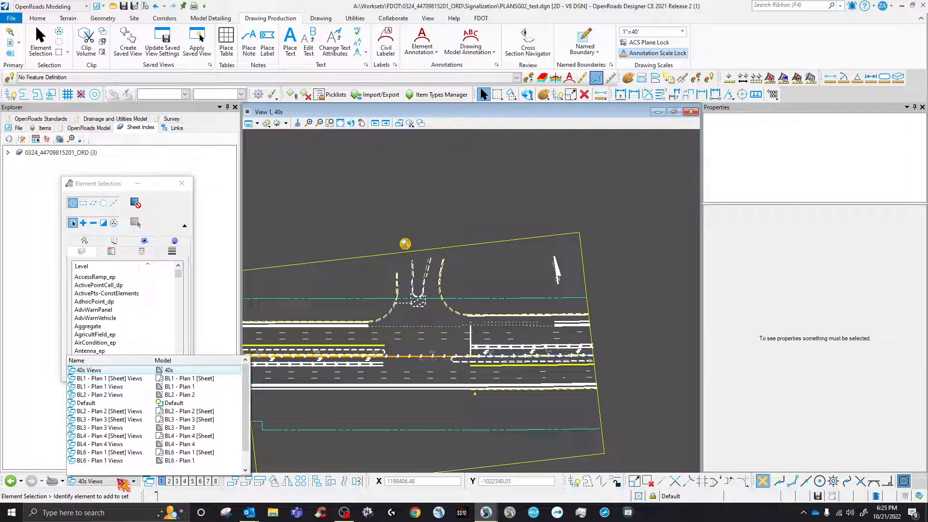
click(21, 481)
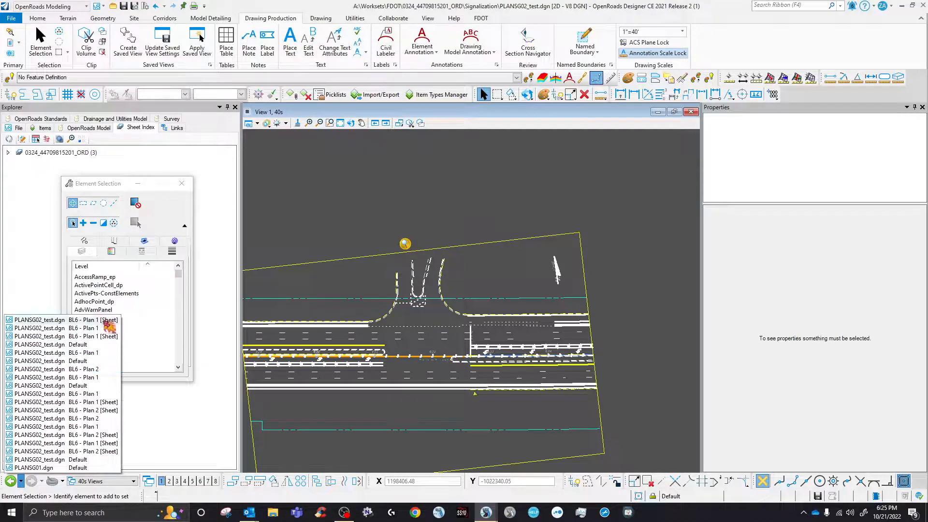
click(85, 321)
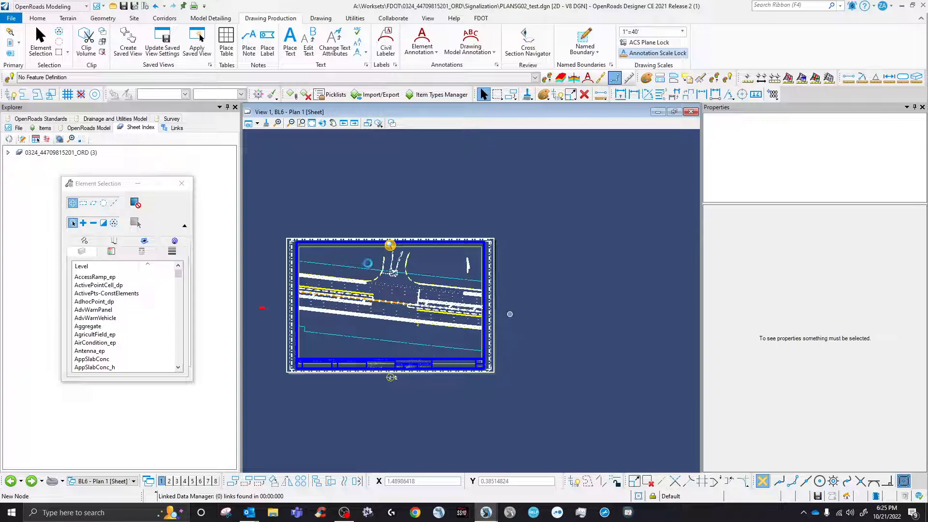
scroll(368, 263, up, 2)
scroll(485, 314, down, 1)
scroll(511, 227, up, 2)
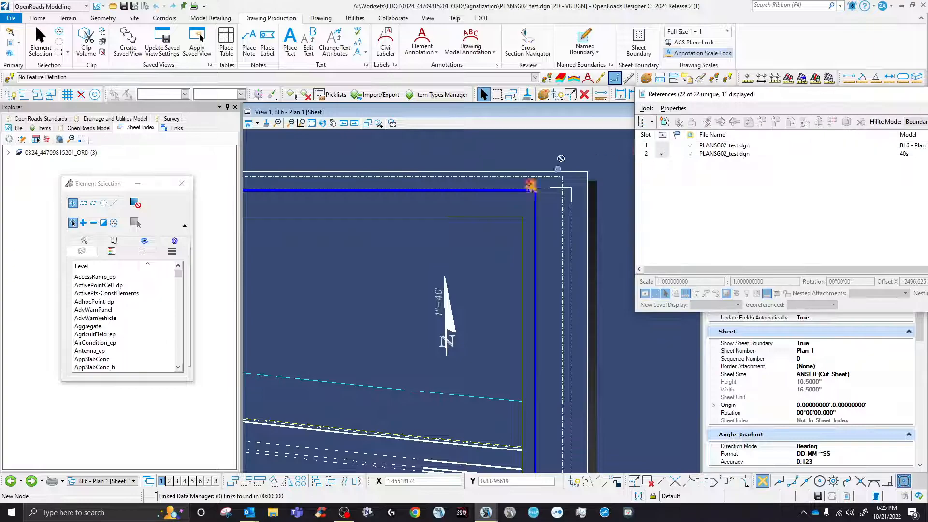
scroll(480, 248, down, 5)
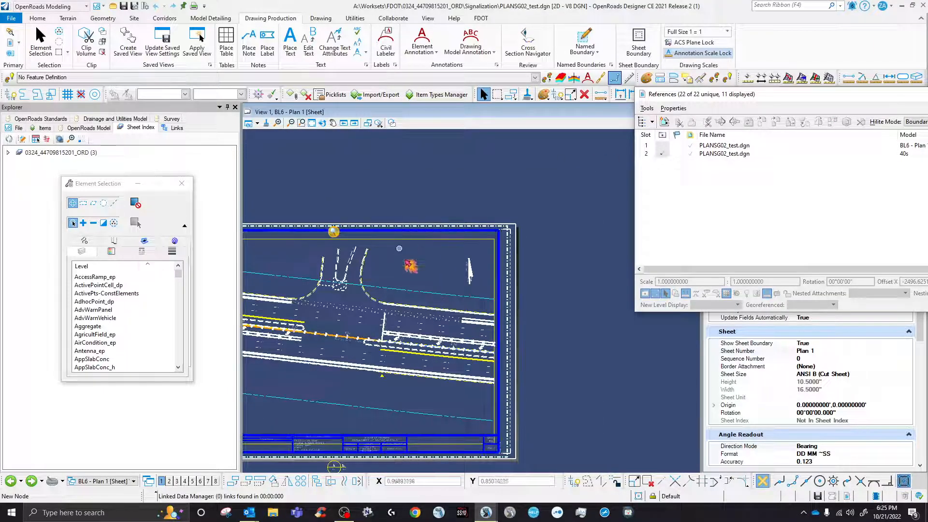
Move the 40s reference together with its boundary off the sheet border to an empty area below and to the right of it.
click(733, 154)
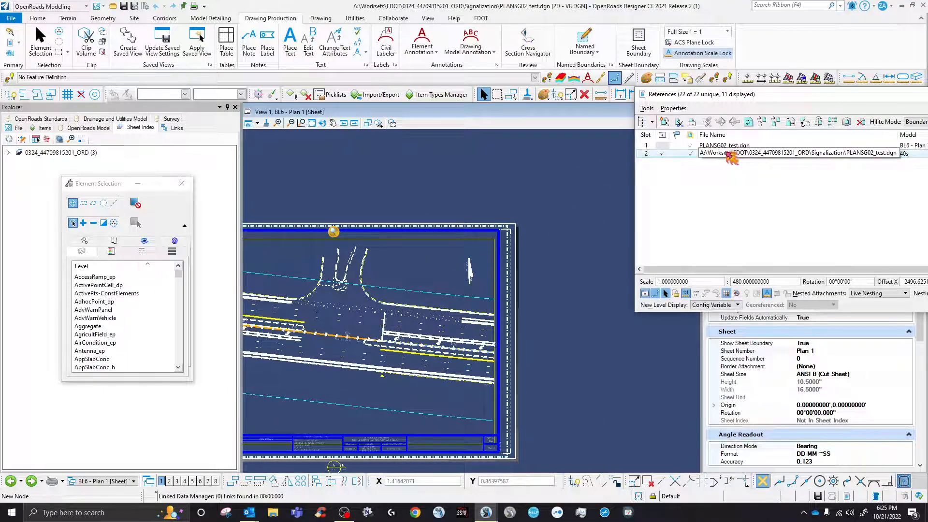
click(762, 122)
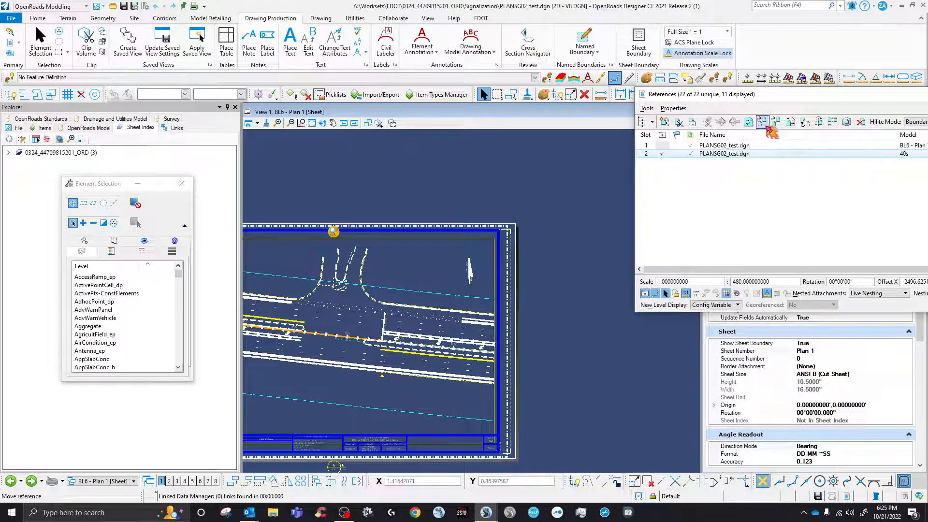
scroll(483, 278, down, 2)
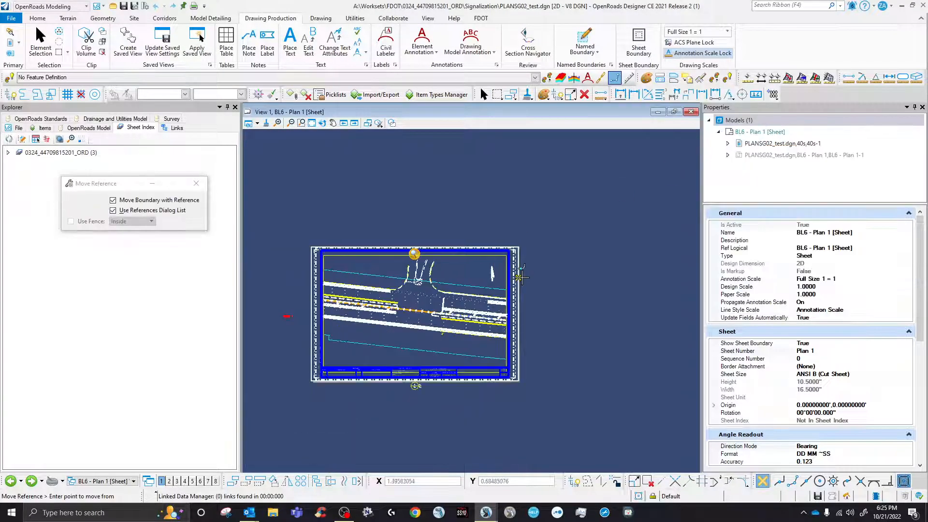
scroll(456, 265, up, 8)
click(443, 260)
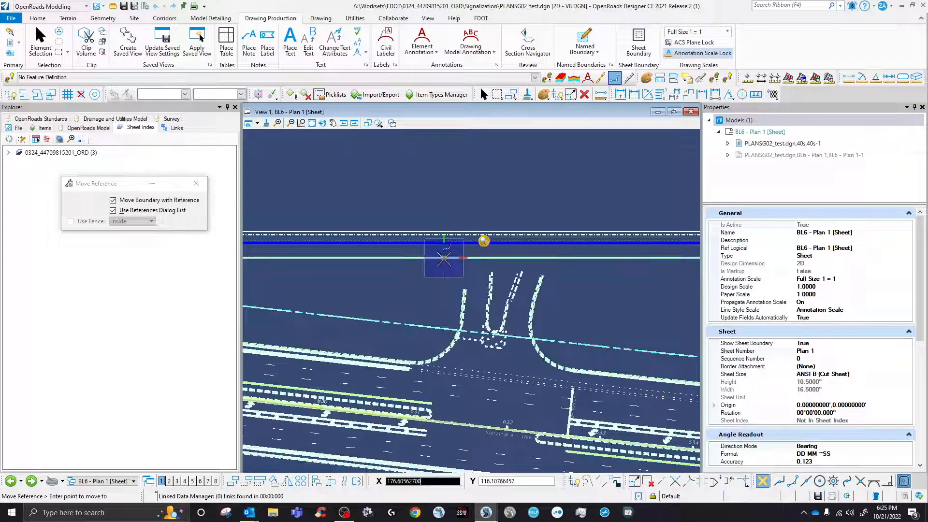
scroll(430, 191, down, 3)
scroll(428, 185, down, 3)
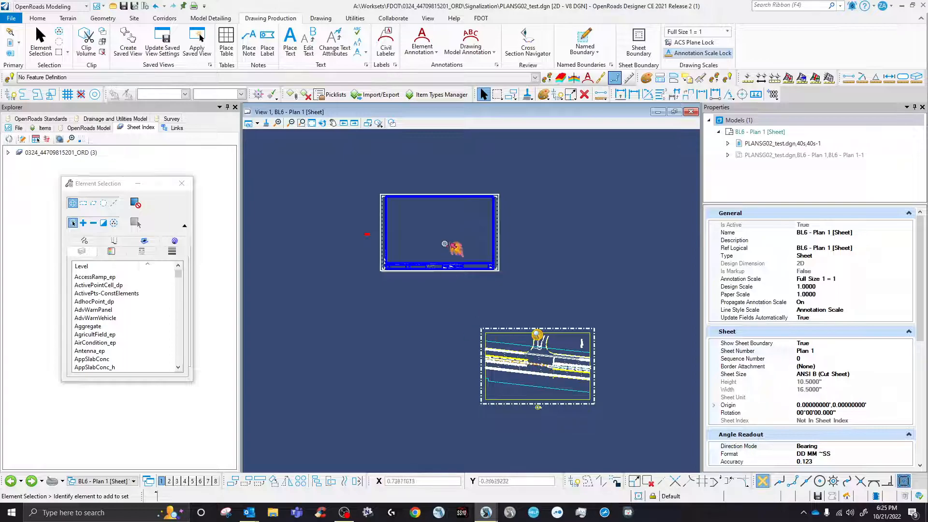
Turn on the display of the BL6 - Plan 1 reference to view it on the sheet, and hide it again.
drag(927, 145, 927, 95)
click(662, 145)
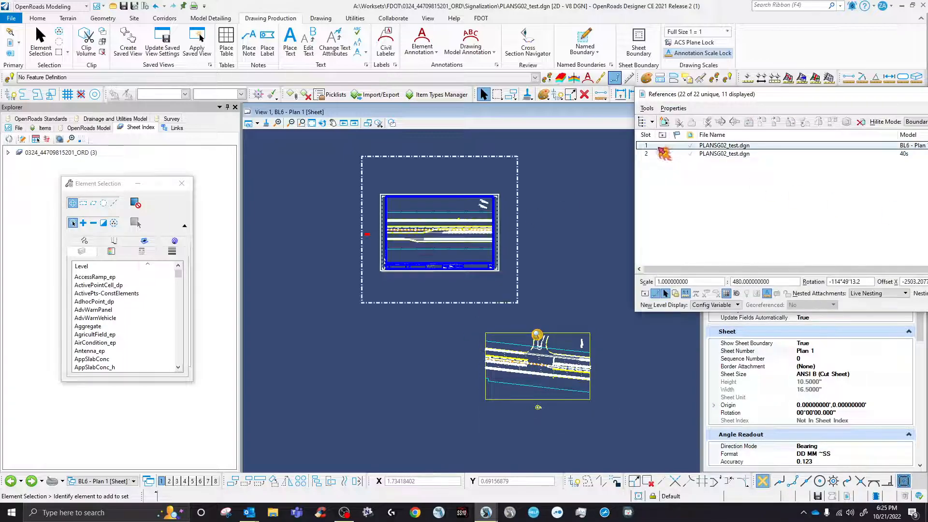
scroll(450, 222, up, 1)
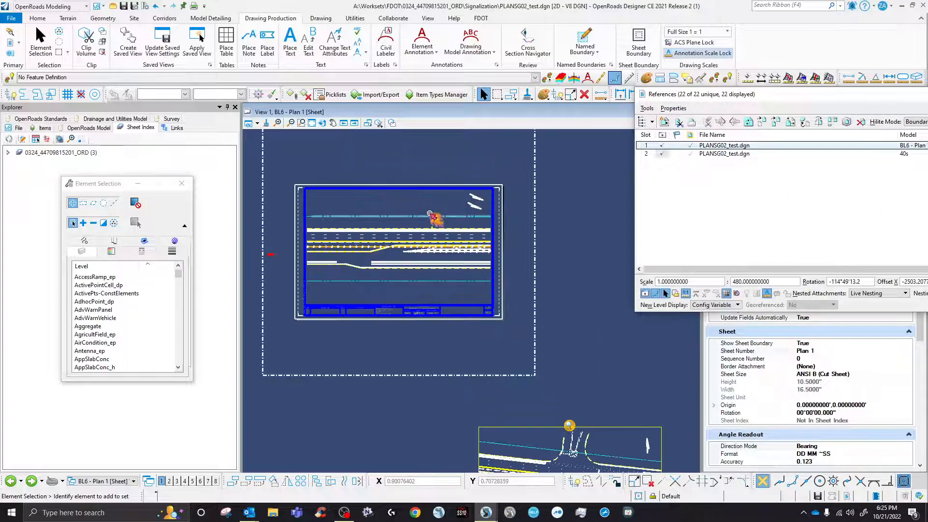
click(664, 146)
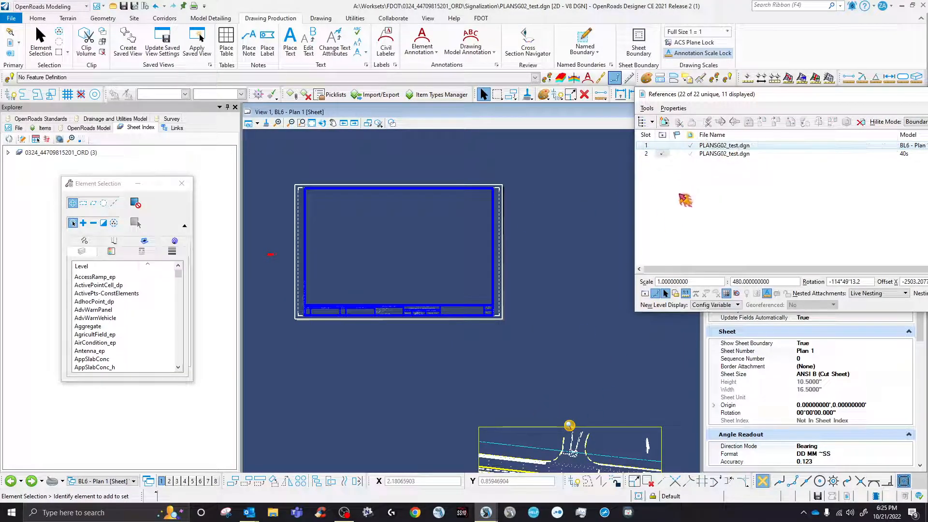
Move the 40s reference from the midpoint of its boundary's top edge onto the midpoint of the 11x17 sheet border's top edge, and check the fit.
scroll(532, 391, down, 1)
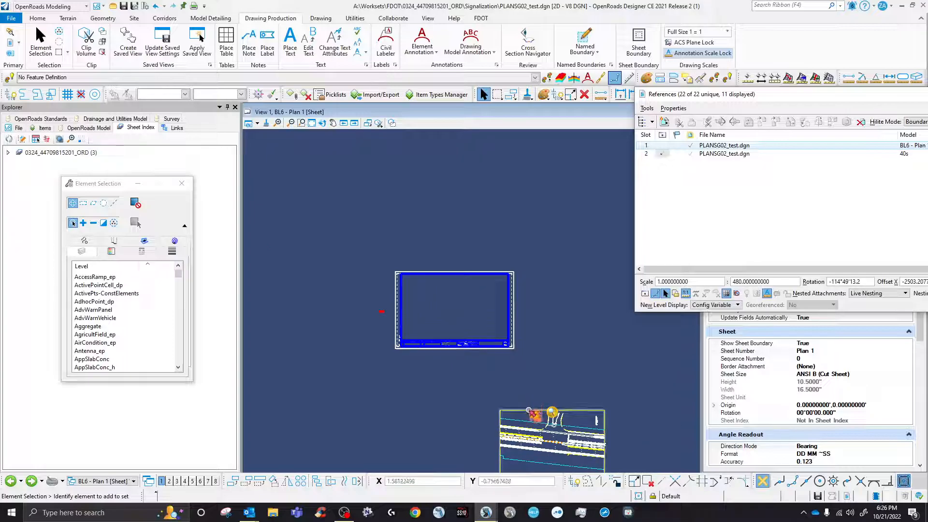
click(529, 406)
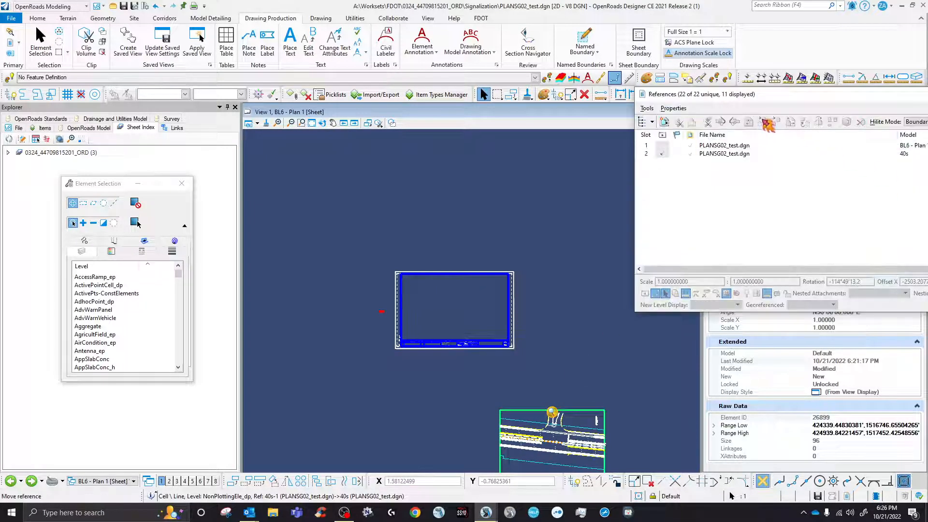
click(730, 153)
click(762, 121)
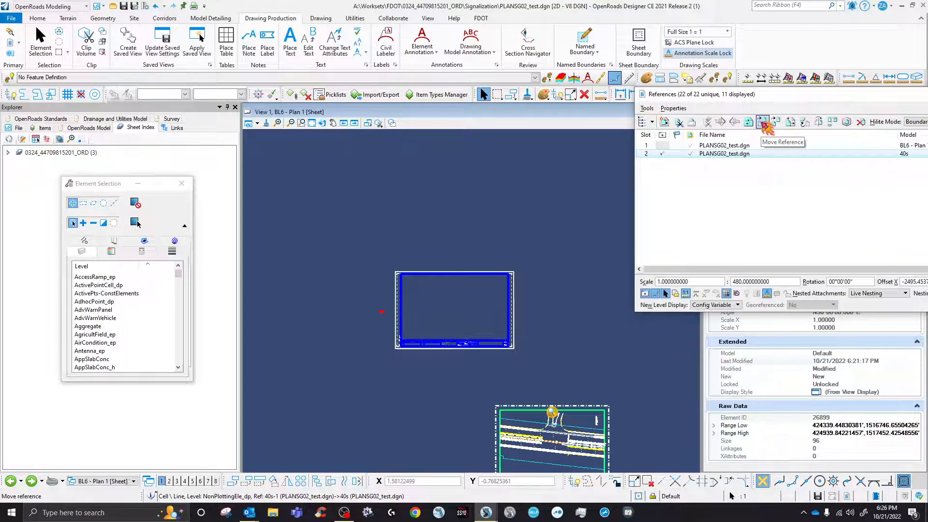
scroll(513, 347, up, 1)
scroll(401, 259, down, 1)
scroll(505, 300, up, 1)
scroll(475, 315, up, 2)
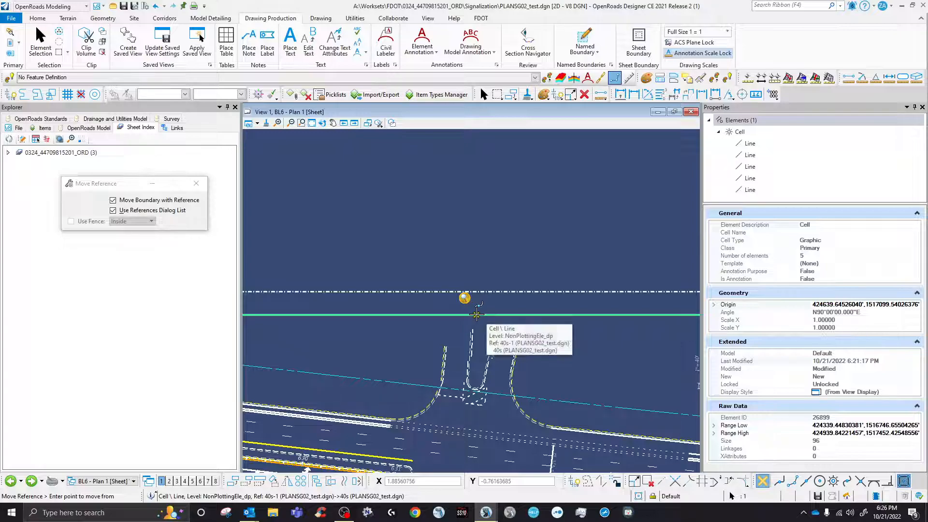
click(466, 314)
scroll(483, 314, down, 3)
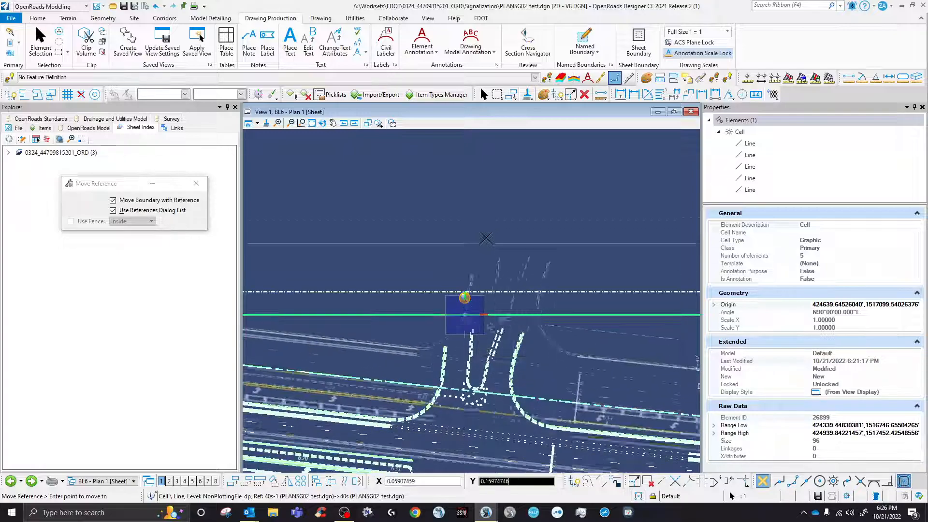
scroll(546, 309, down, 2)
scroll(510, 255, up, 6)
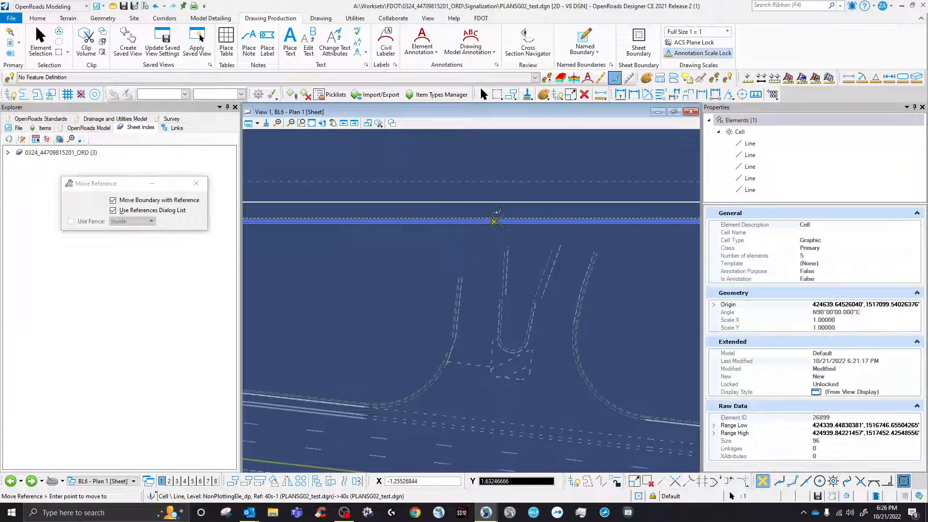
scroll(527, 220, down, 3)
scroll(527, 221, down, 2)
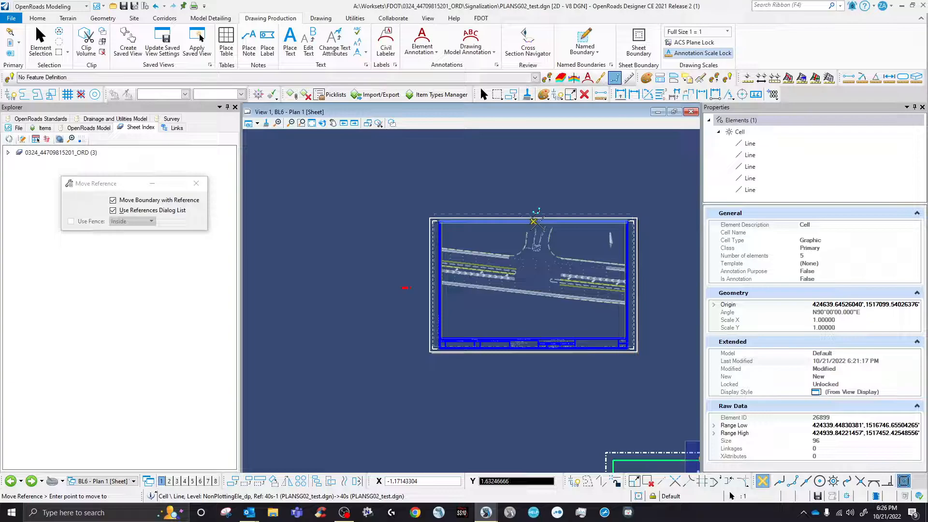
click(537, 222)
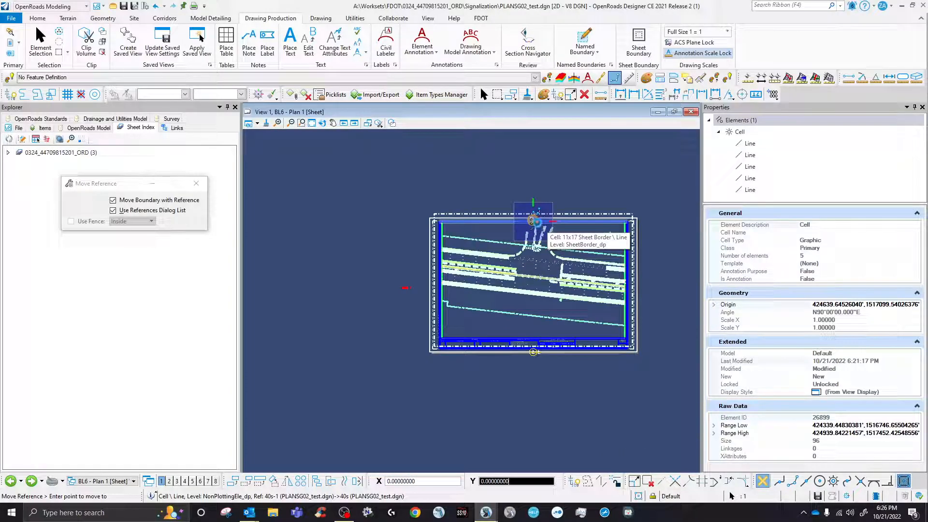
right_click(460, 244)
scroll(440, 247, up, 3)
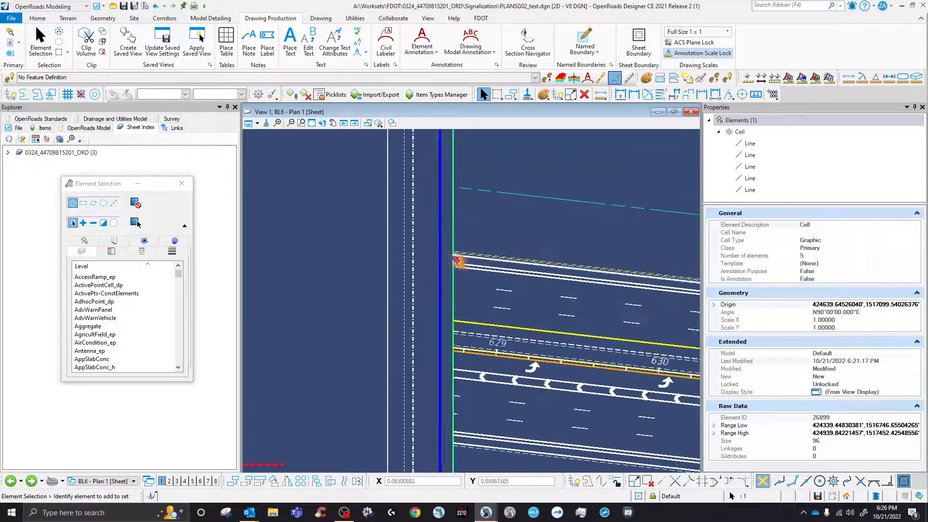
scroll(393, 259, down, 4)
scroll(498, 268, up, 3)
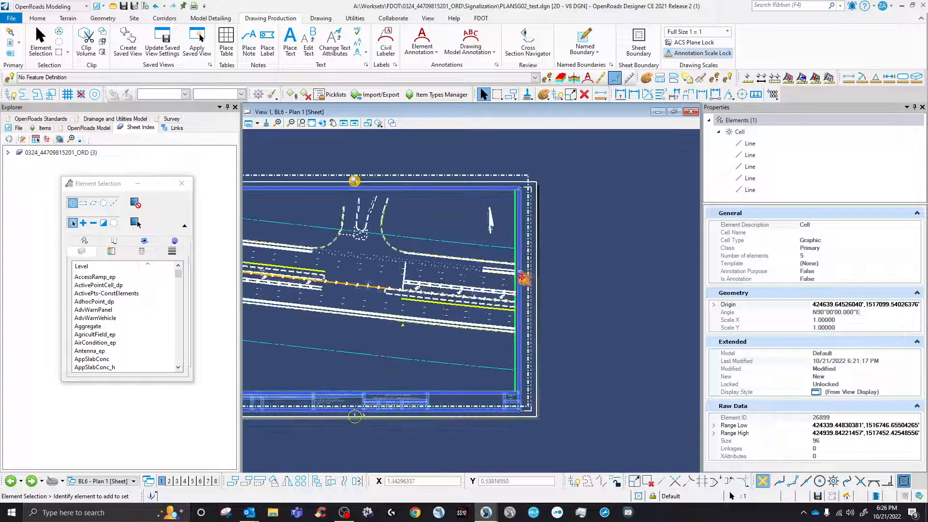
click(585, 38)
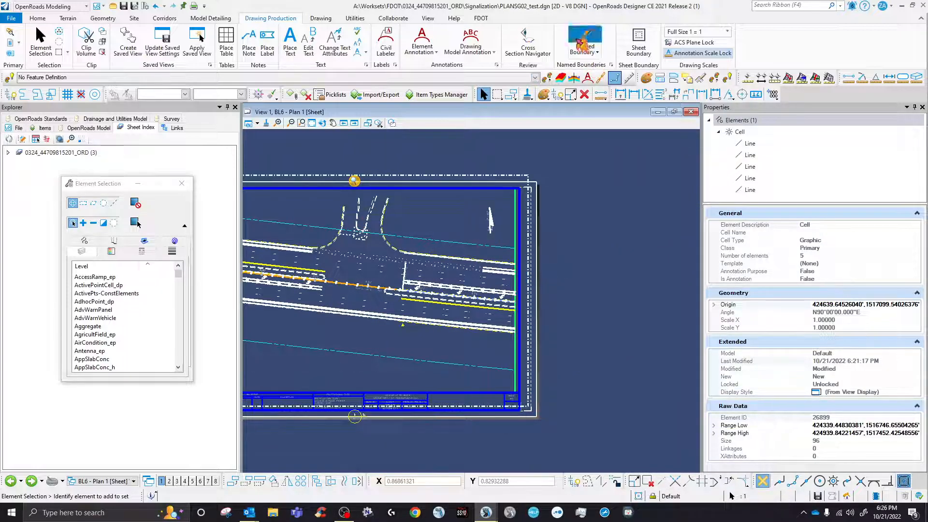
click(131, 204)
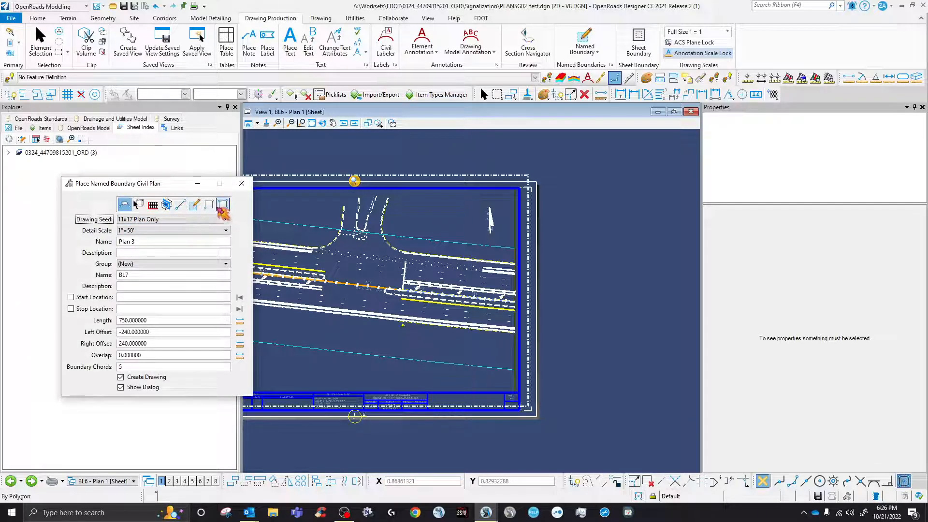
click(242, 183)
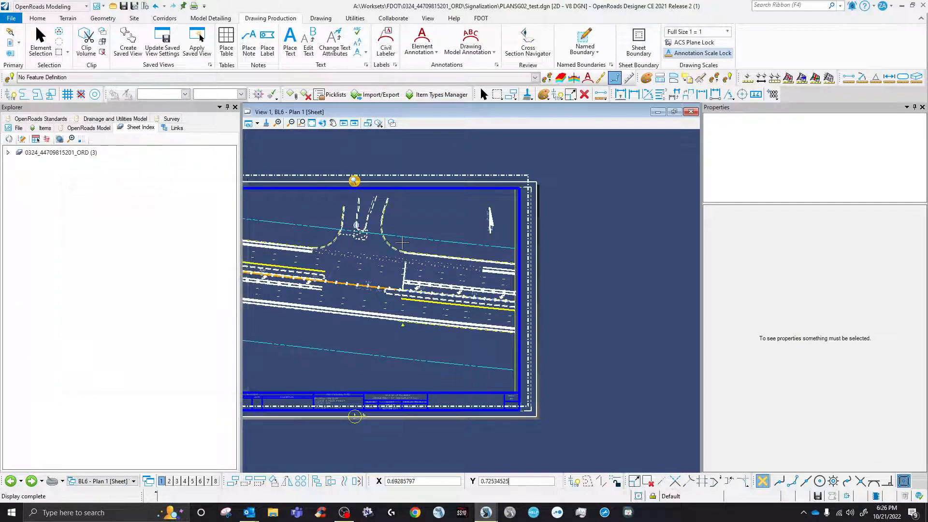
scroll(477, 243, down, 4)
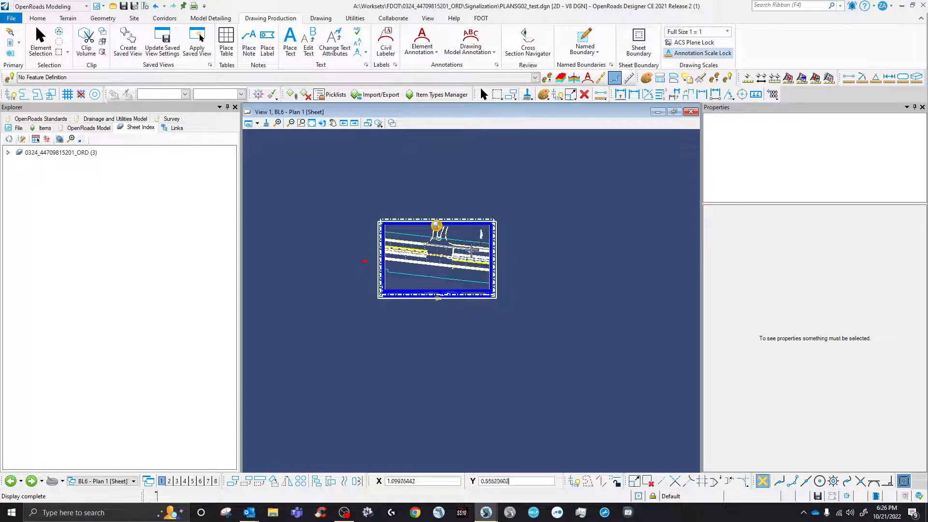
scroll(471, 254, up, 3)
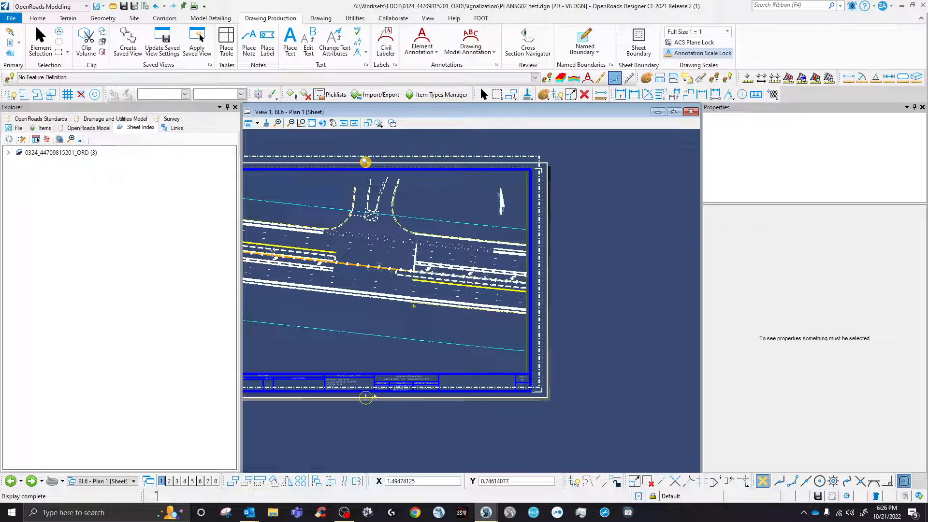
Switch to the Default design model at the larger rectangular boundary drawn around the roadway.
click(10, 43)
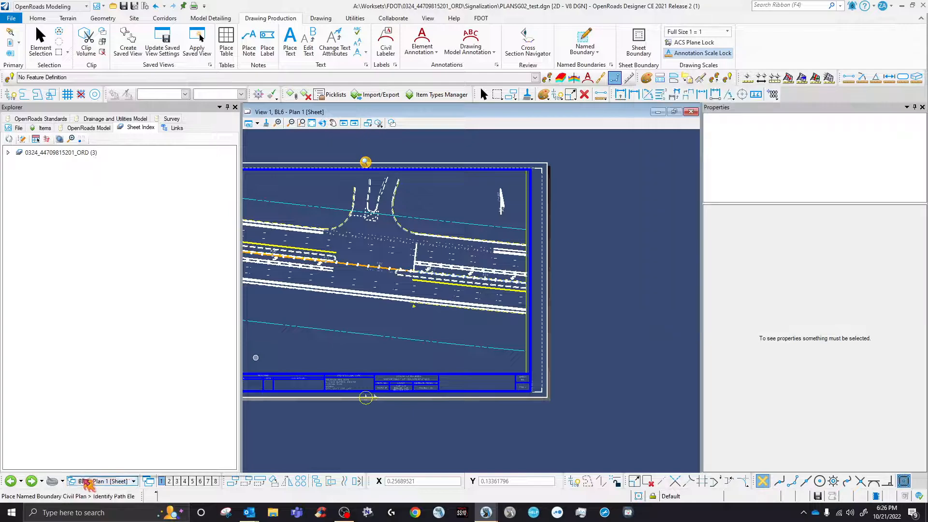
click(134, 481)
click(99, 403)
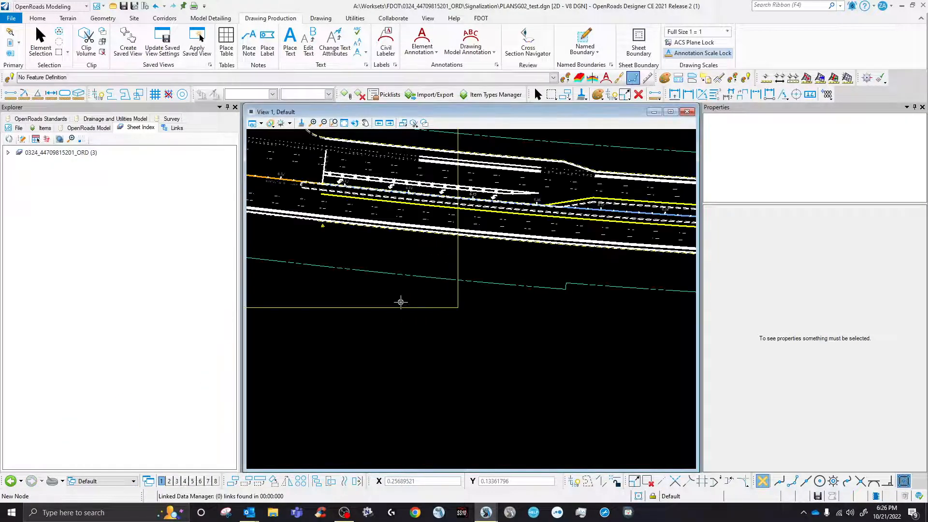
scroll(565, 308, up, 2)
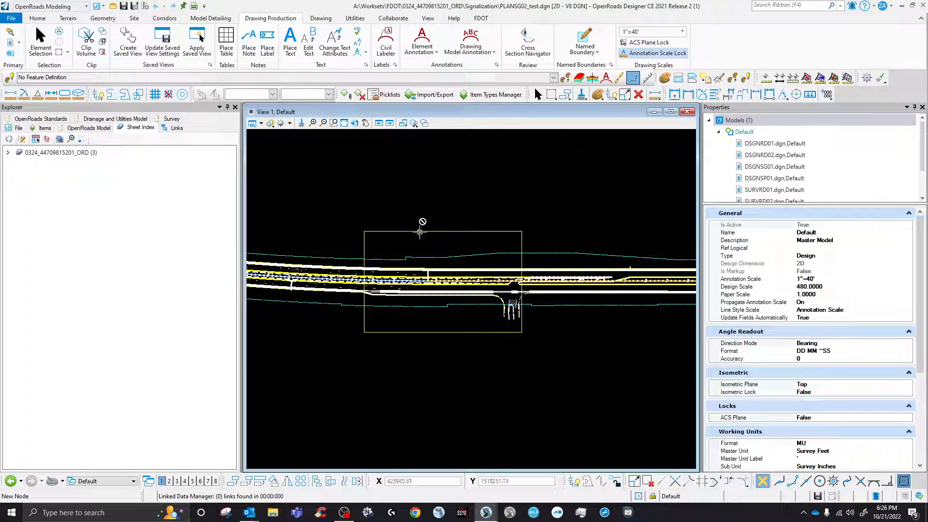
Place the named boundary 40s-1 by 2 points across opposite corners of the 750 by 480 rectangle, with drawing creation on.
click(584, 49)
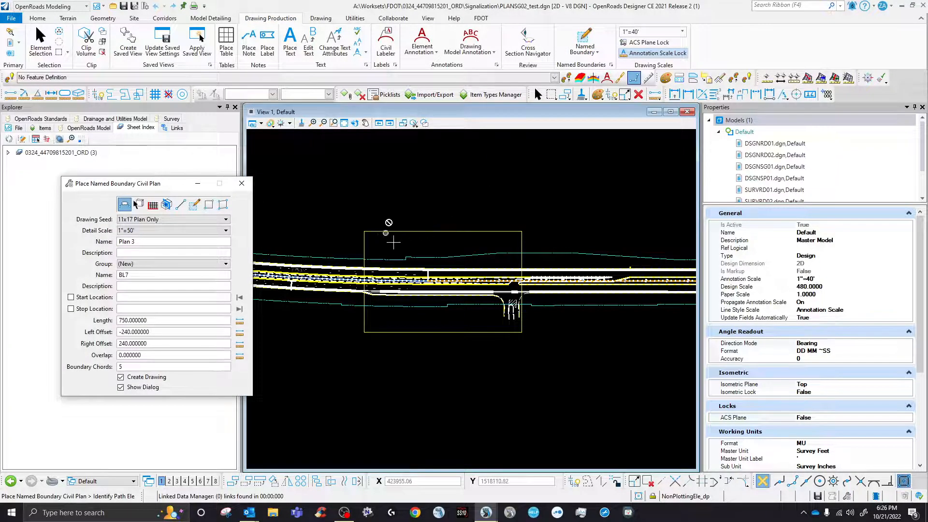
click(209, 204)
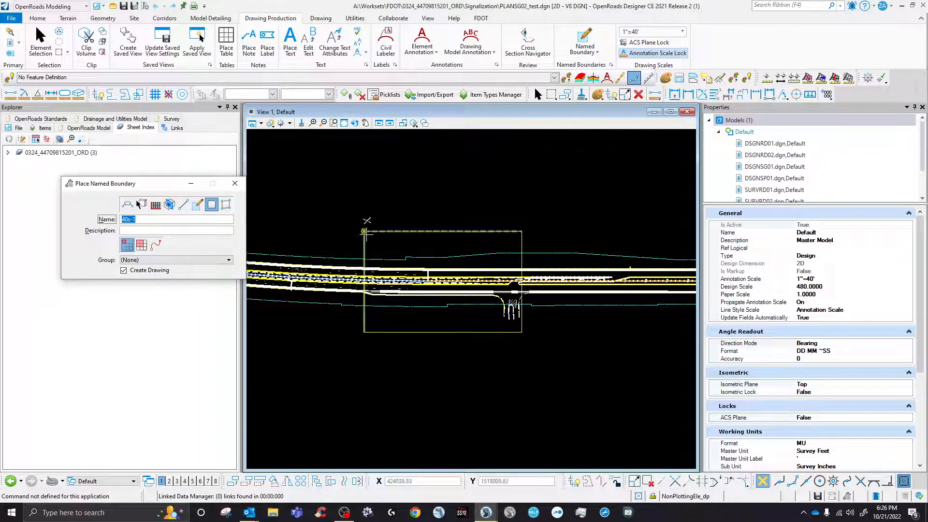
click(363, 231)
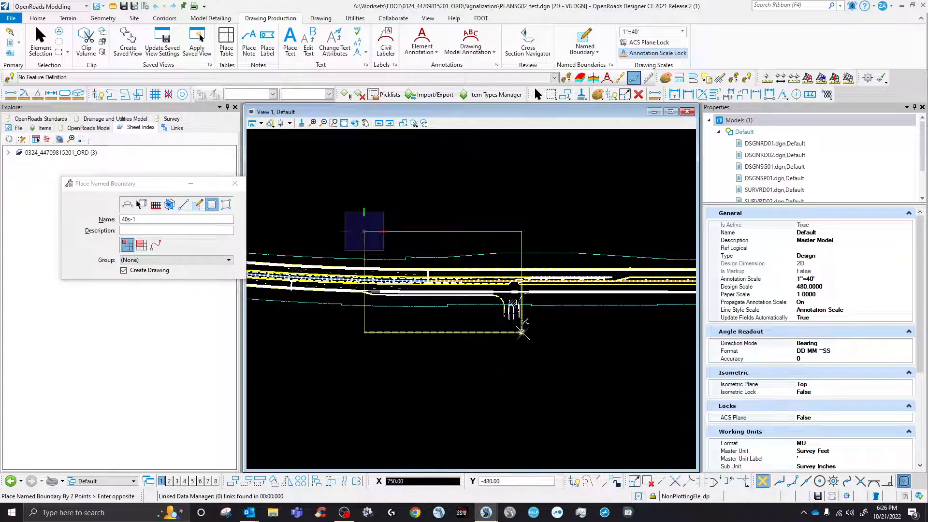
click(522, 332)
click(522, 332)
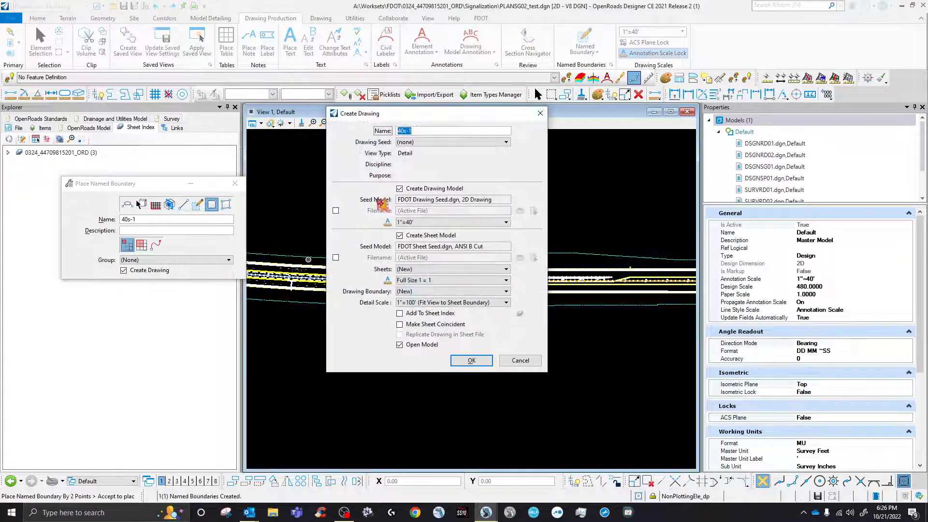
Set the drawing seed to 11x17 Plan Only Detail and the drawing model's annotation scale to 1"=50', and open the detail scale choices.
click(434, 142)
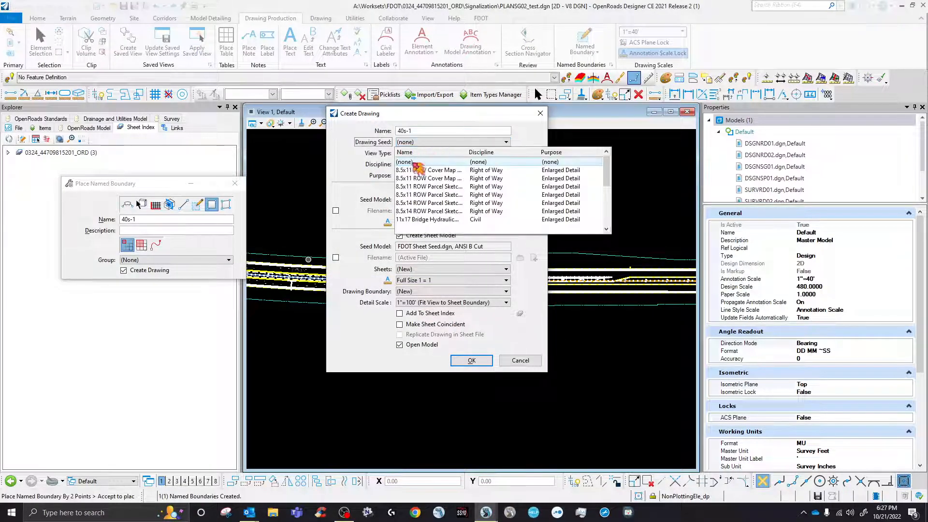
click(420, 203)
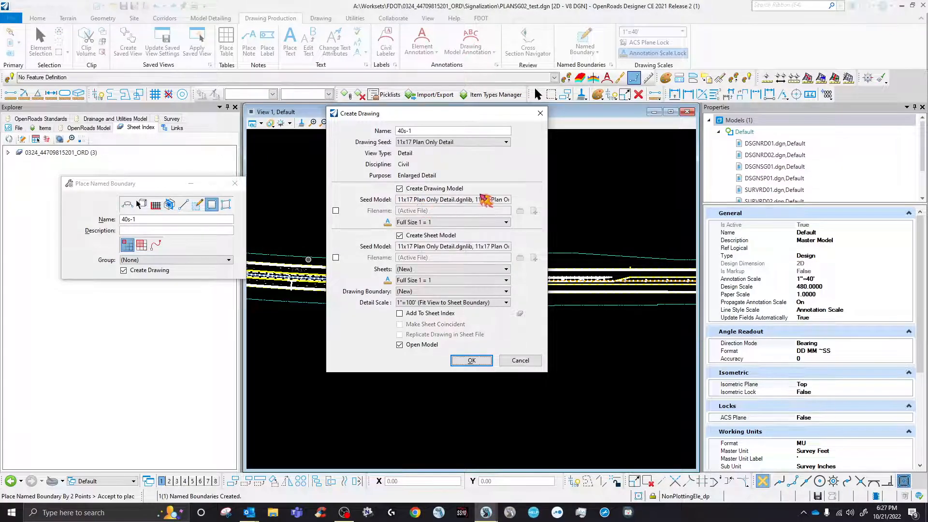
click(430, 222)
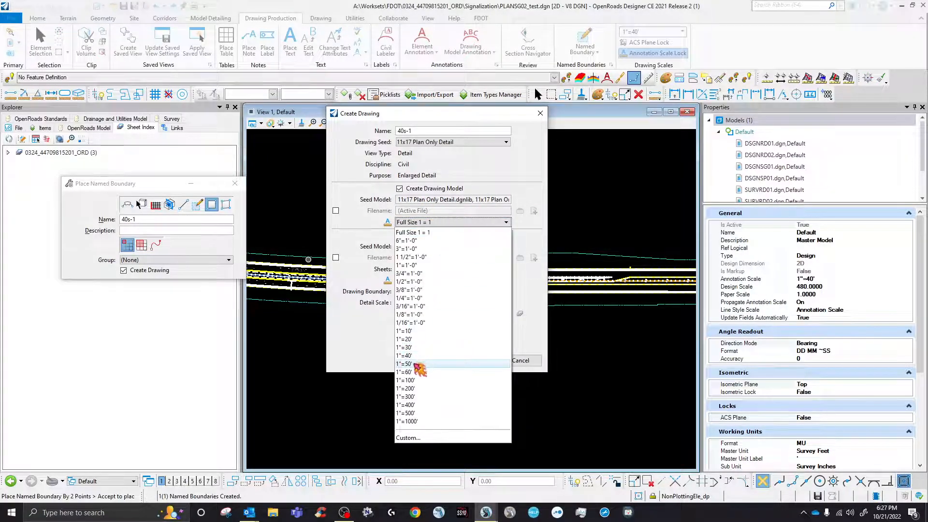
click(415, 364)
click(441, 302)
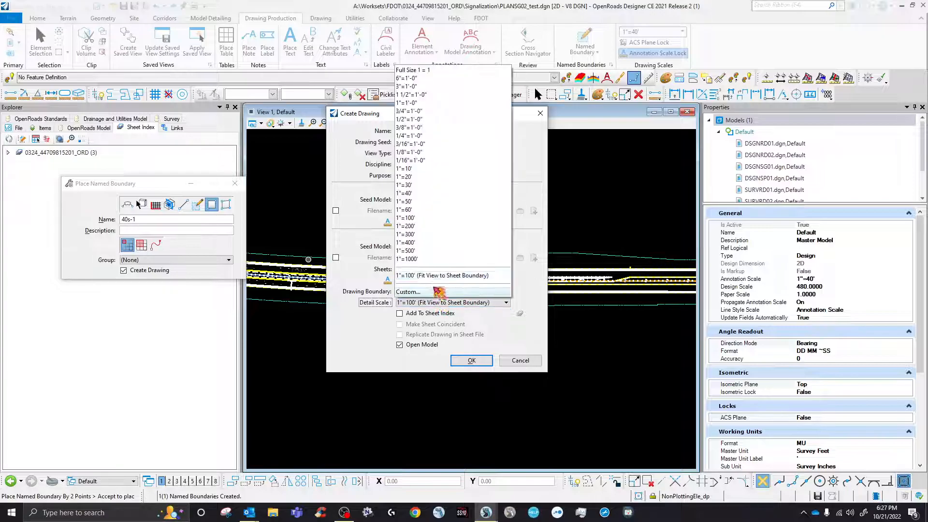
Create the 40s-1 drawing and sheet with a detail scale of 1"=50' and the sheet option set to (New).
click(415, 202)
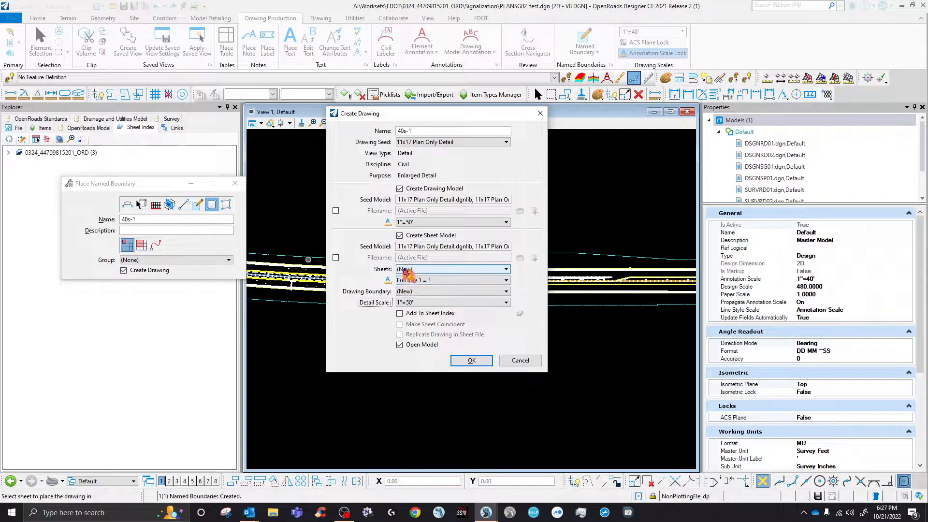
click(420, 269)
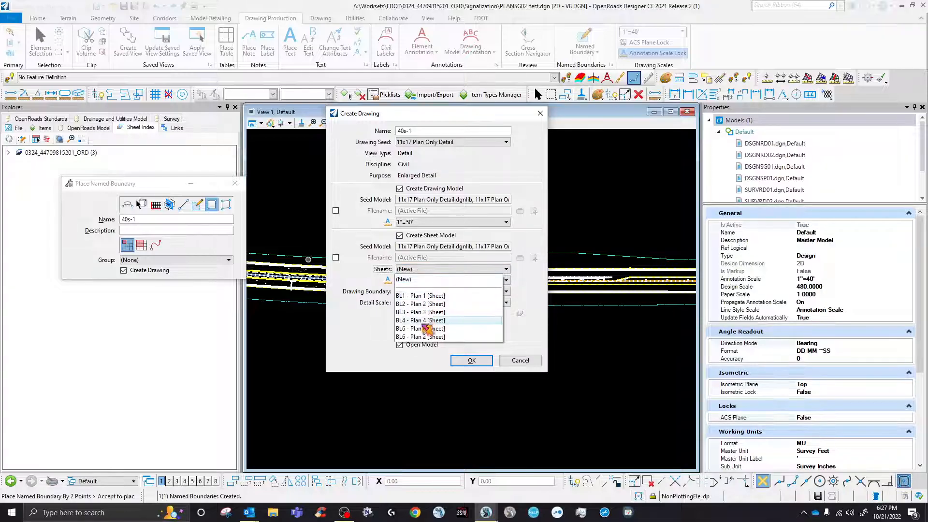
click(416, 279)
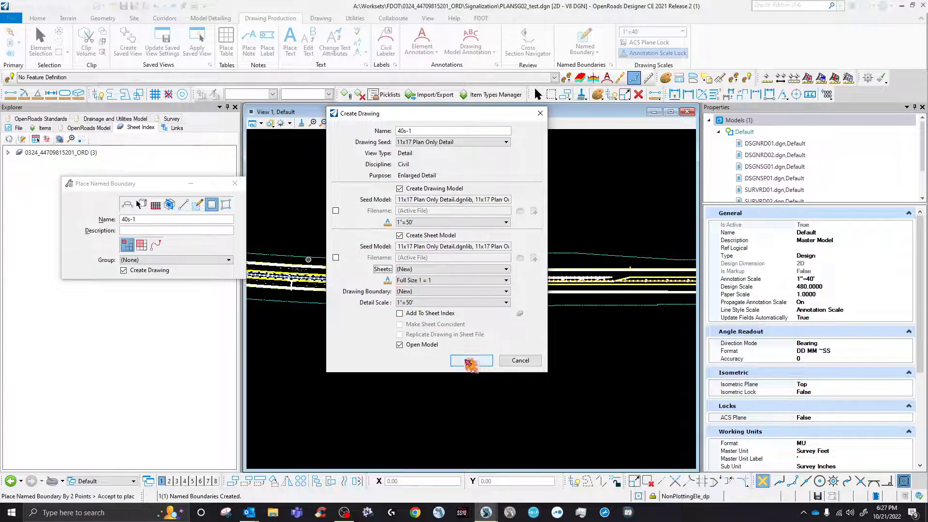
click(473, 360)
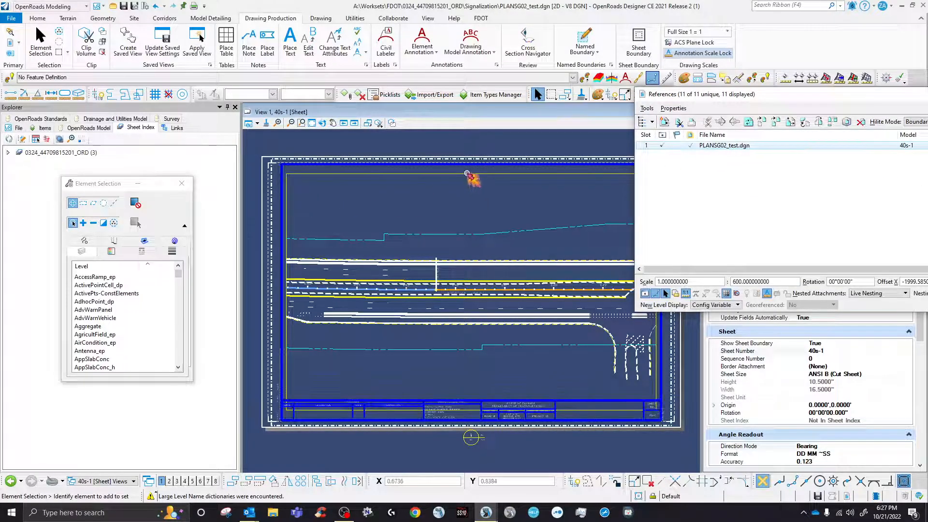
Move the reference on the 40s-1 sheet up from its boundary's top edge to the sheet border's top line.
click(763, 124)
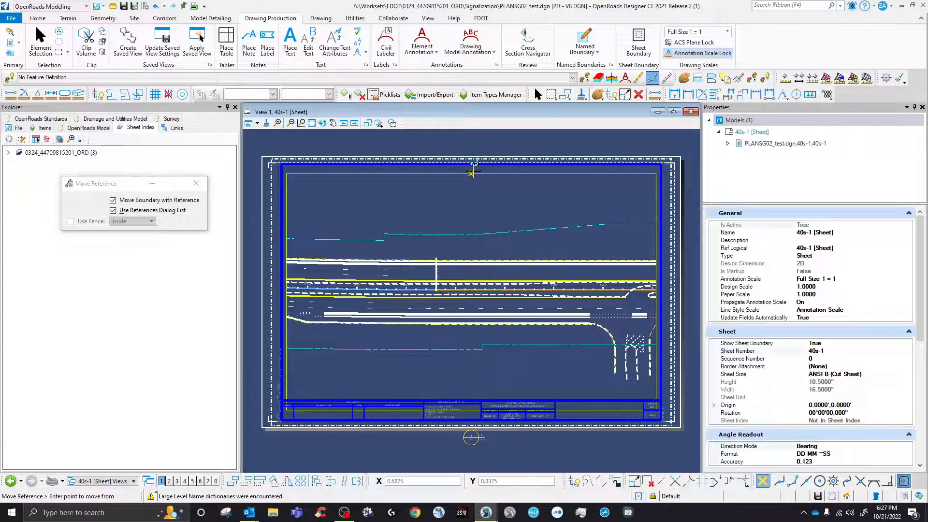
click(471, 173)
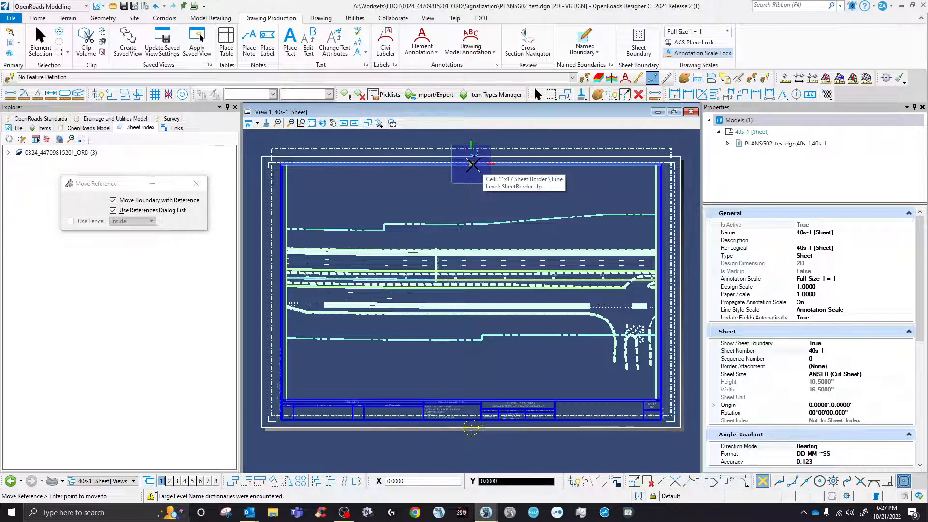
click(473, 165)
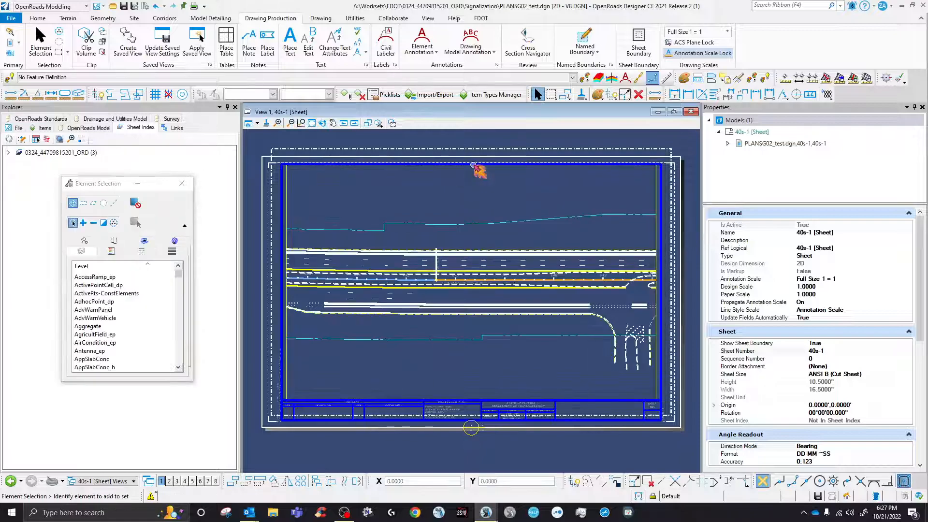
scroll(384, 213, down, 2)
scroll(455, 213, up, 4)
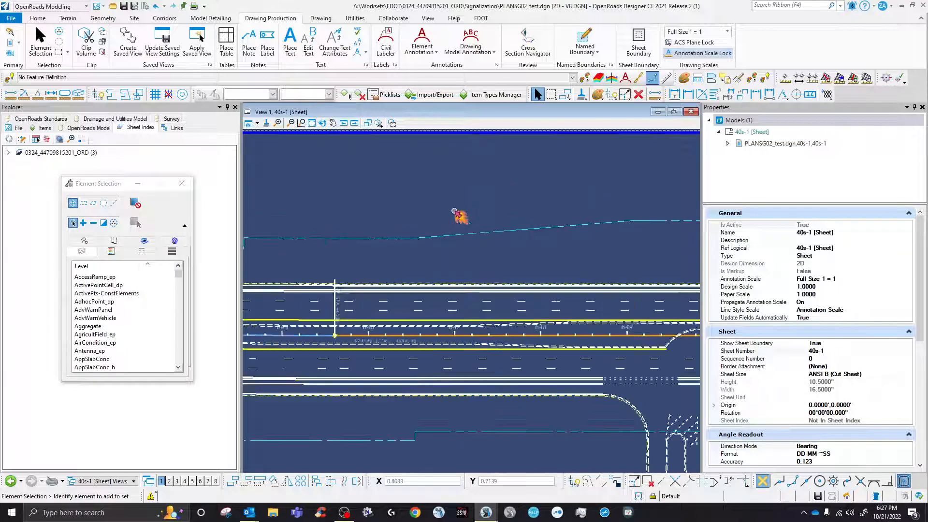
Open the 40s-1 drawing model and try Rotate View there with the Unrotated method and the 2 Points method.
click(94, 481)
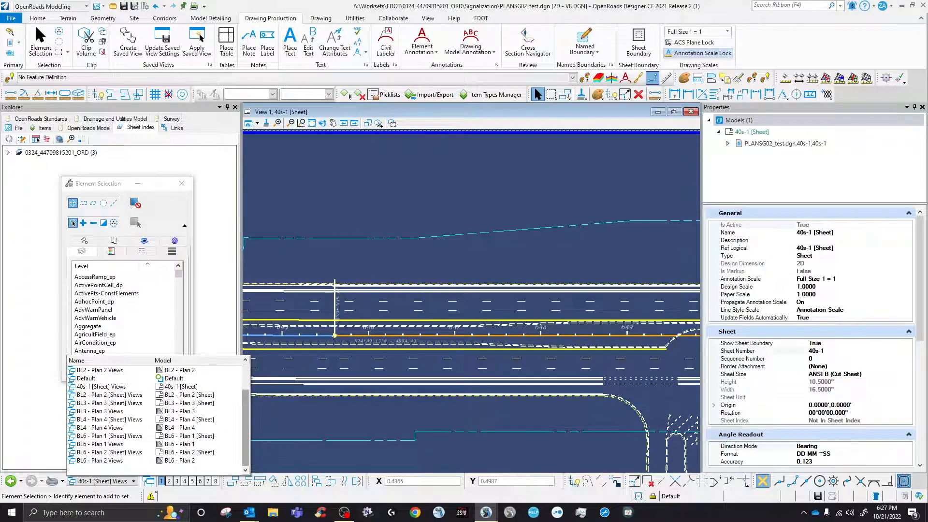
click(109, 436)
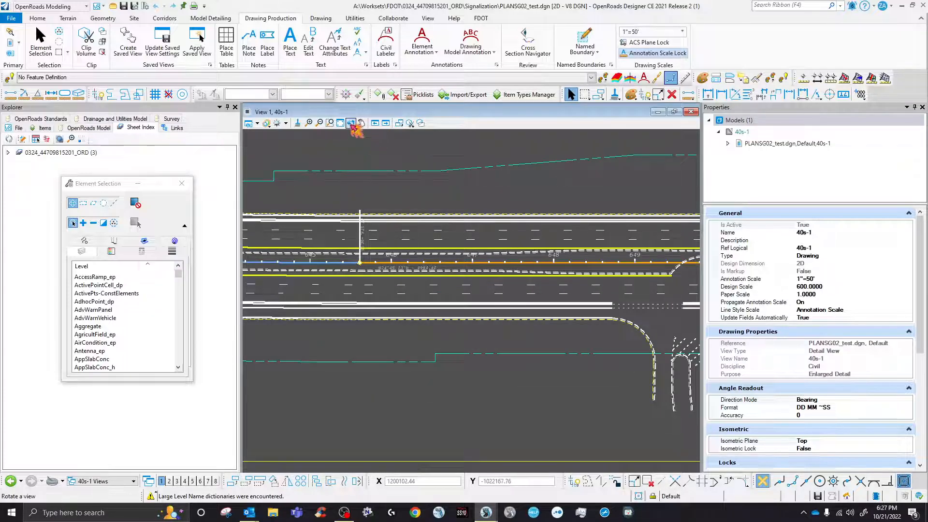
click(352, 124)
click(140, 200)
click(140, 218)
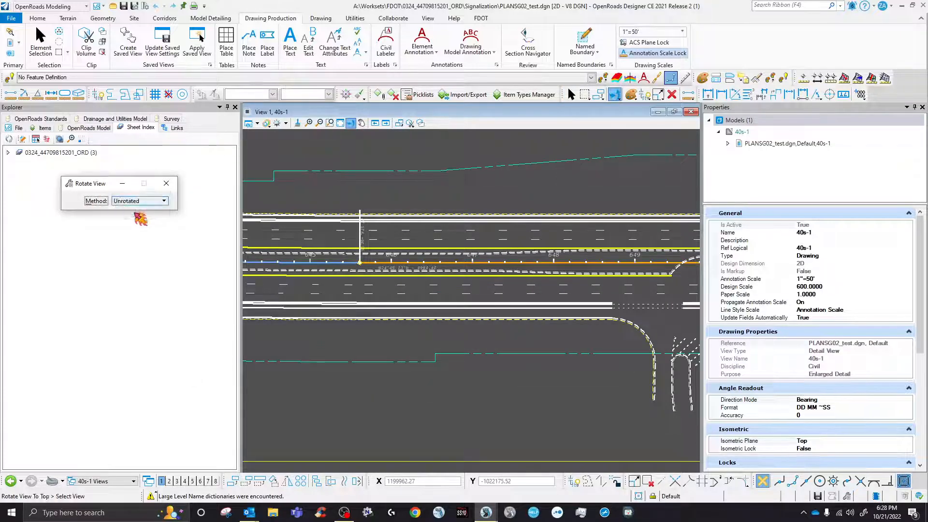
scroll(333, 293, down, 3)
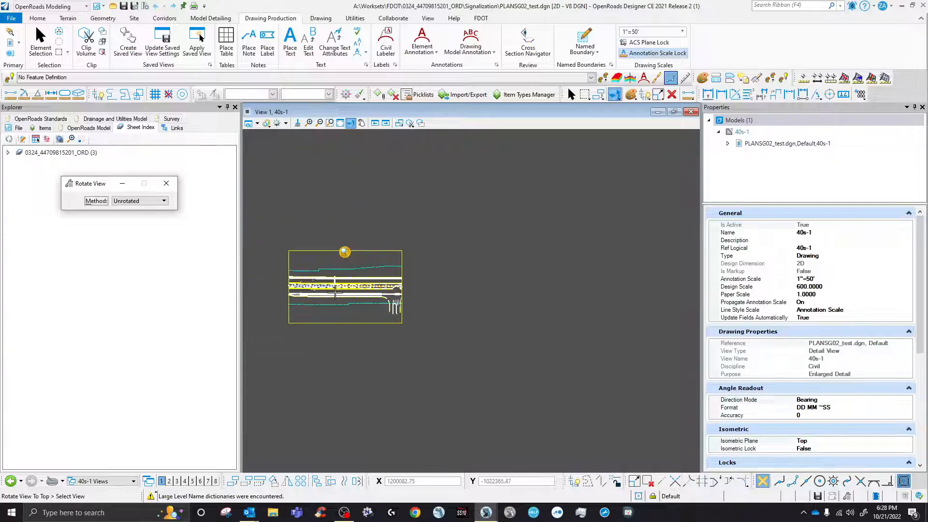
scroll(344, 282, up, 4)
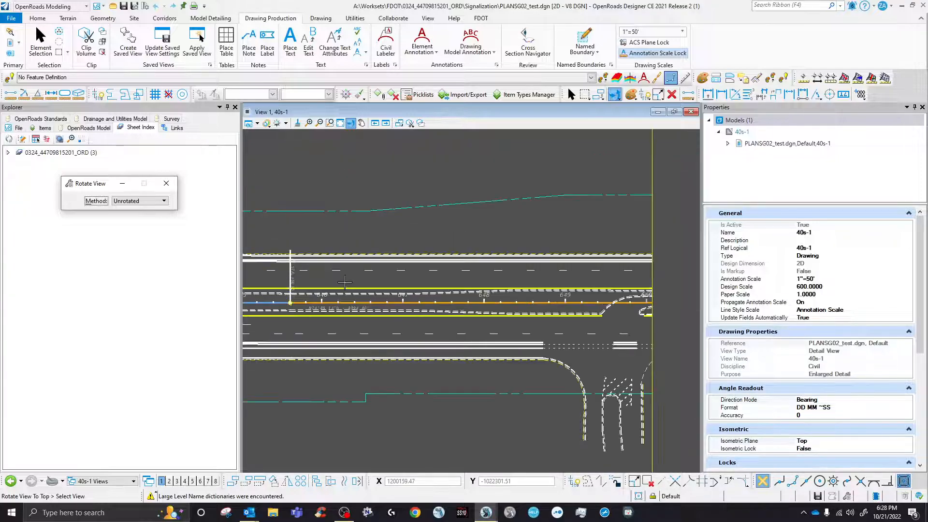
scroll(366, 303, down, 3)
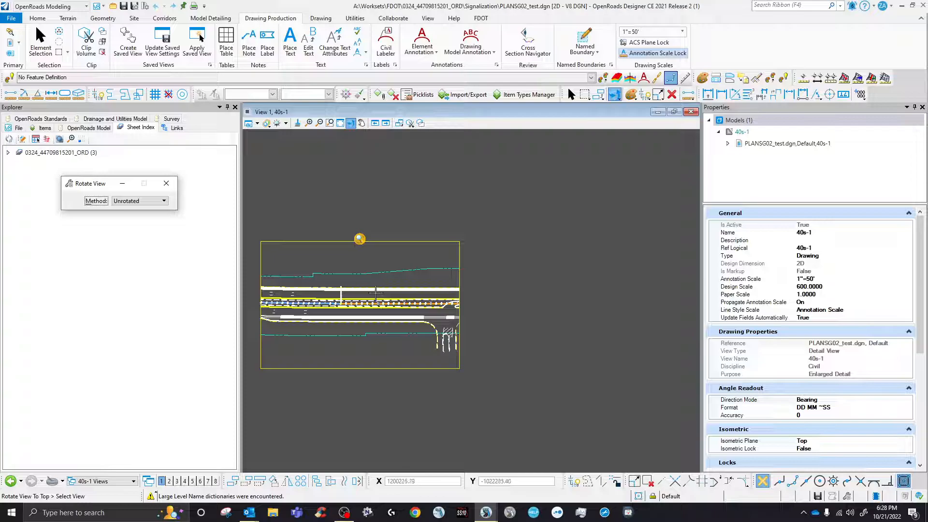
click(144, 201)
click(136, 192)
scroll(355, 289, up, 3)
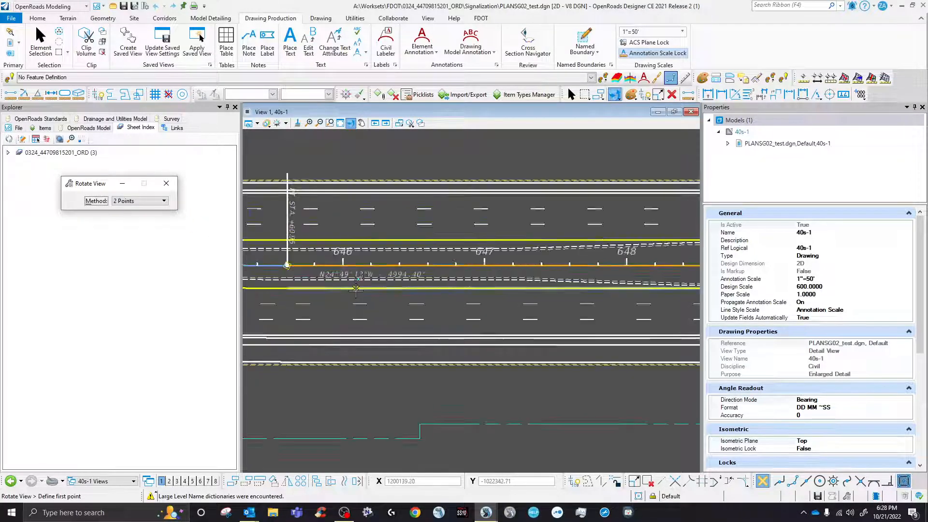
scroll(353, 263, up, 2)
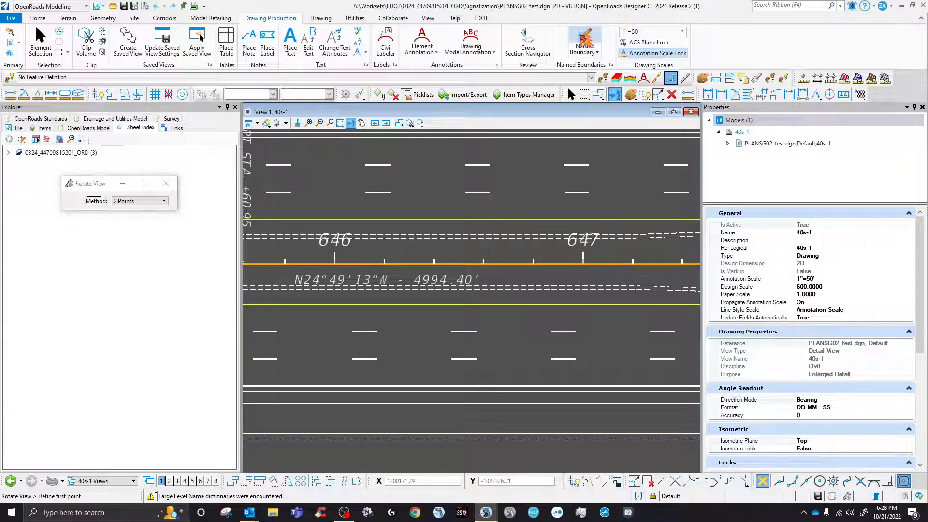
click(575, 49)
click(127, 205)
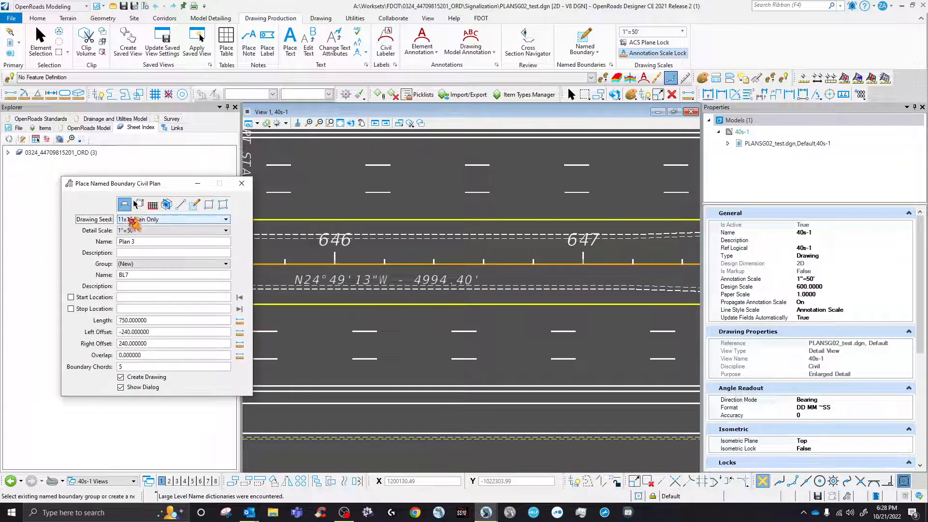
click(242, 184)
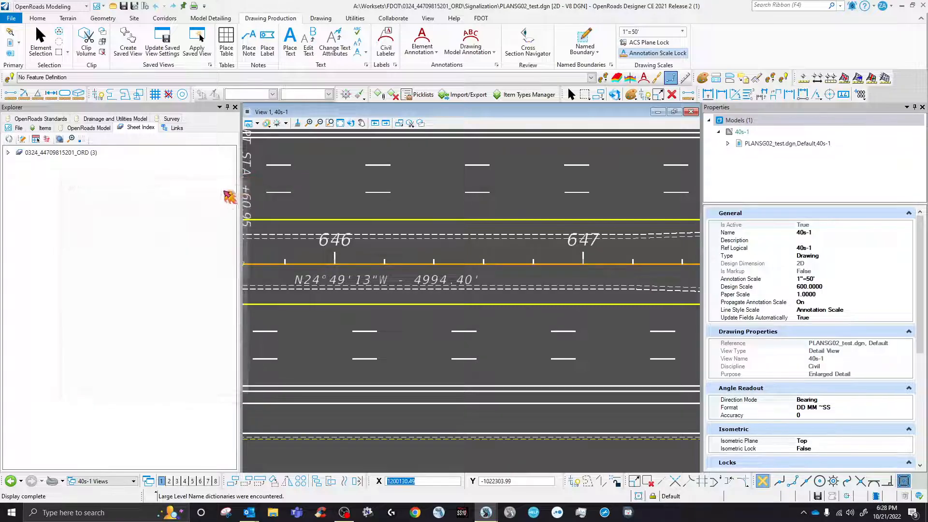
click(570, 92)
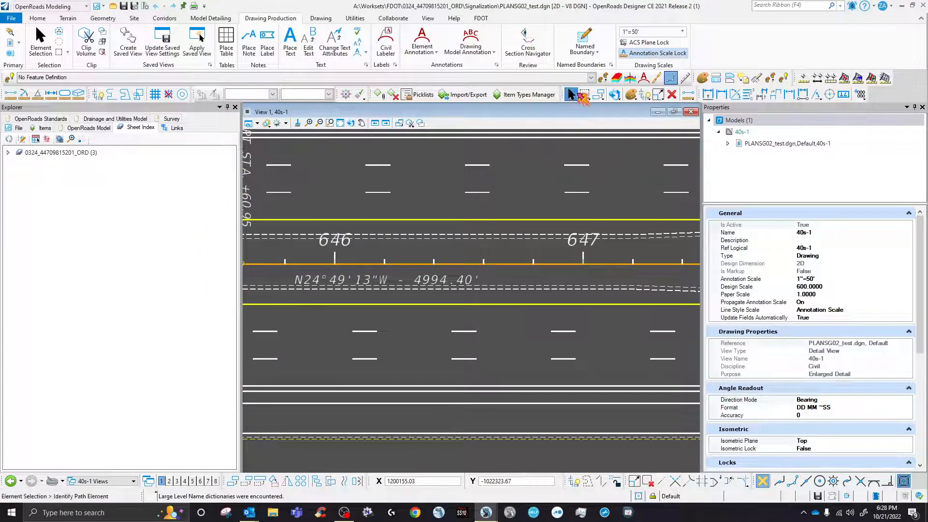
scroll(430, 265, down, 6)
scroll(503, 203, up, 5)
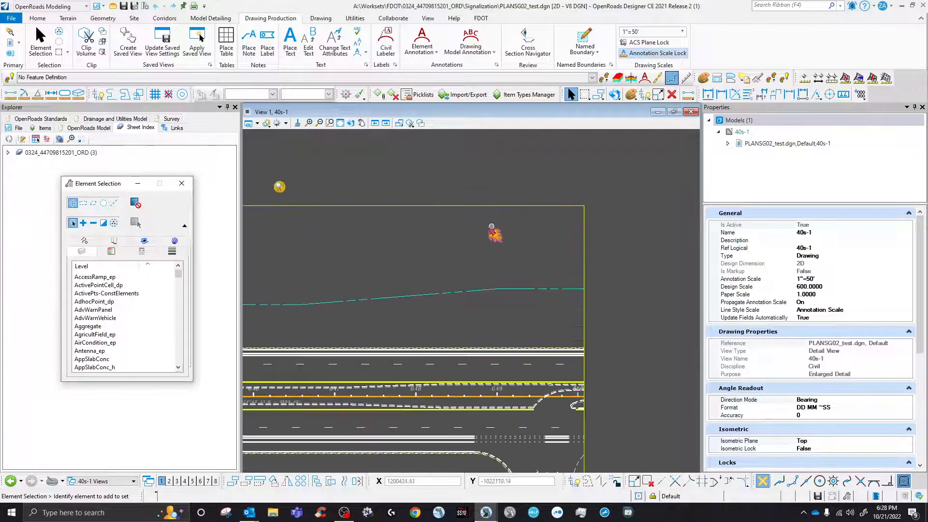
right_click(466, 243)
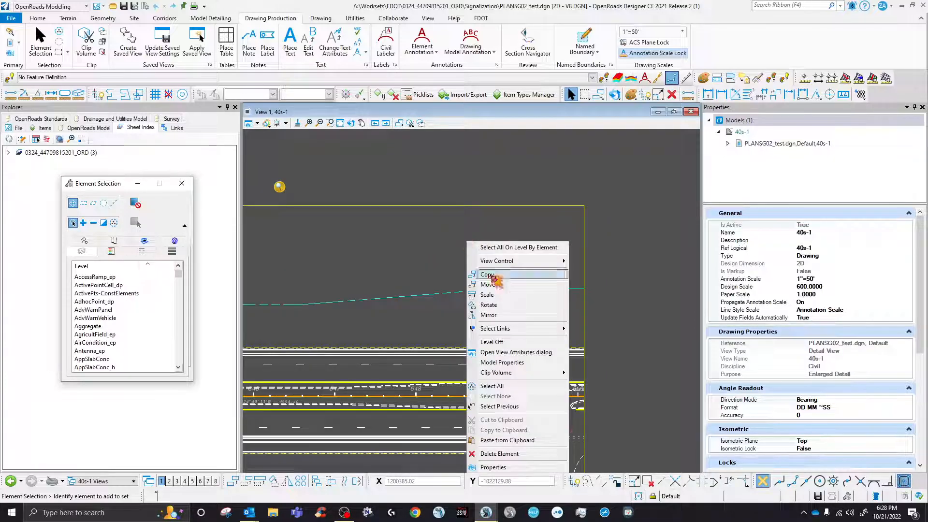
click(520, 440)
click(510, 252)
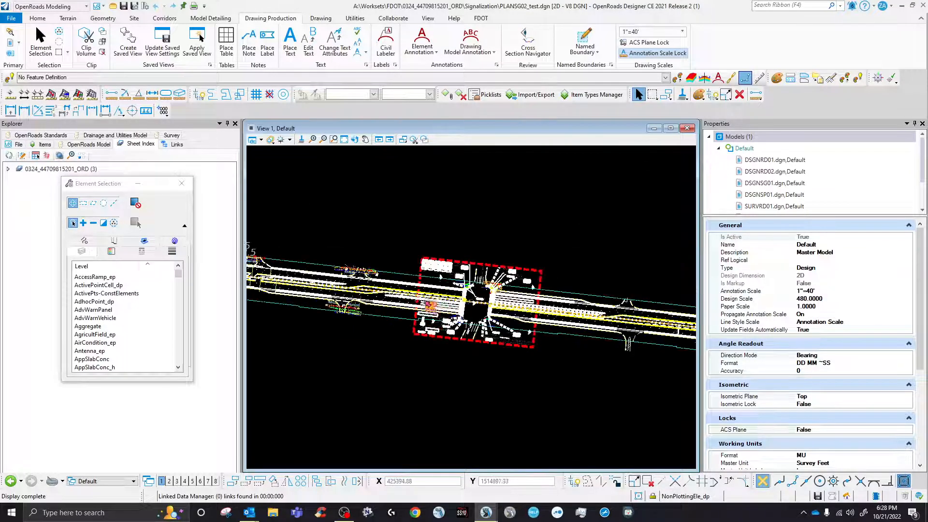
Examine the utilities, pull boxes, pedestals and callouts at the SR 25 and Vista Del Lago Blvd intersection corners in the Default model.
scroll(561, 333, up, 5)
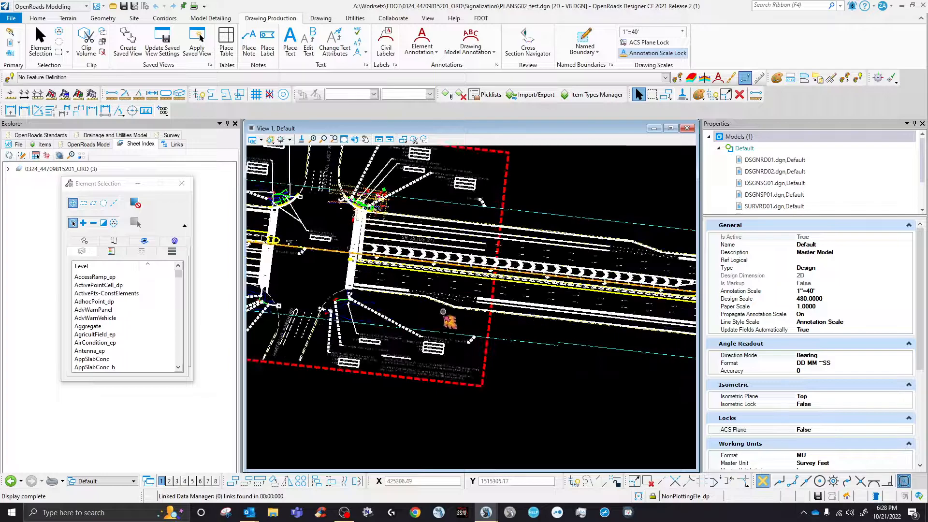
scroll(489, 362, down, 5)
scroll(435, 330, up, 5)
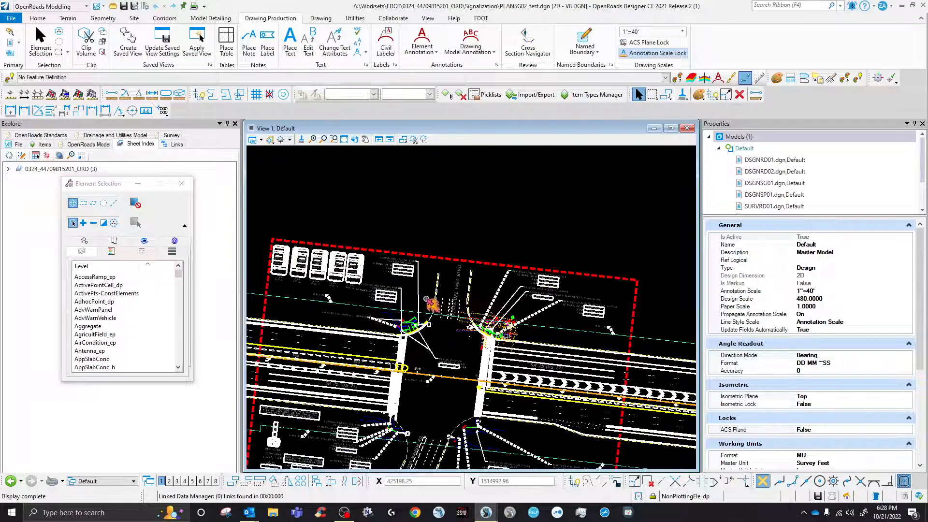
scroll(426, 300, down, 5)
scroll(461, 368, up, 5)
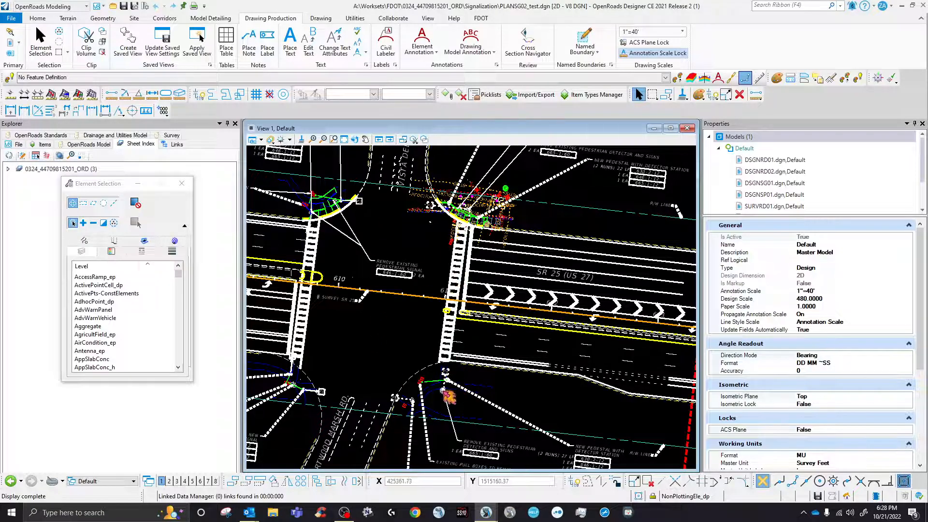
scroll(464, 374, up, 5)
scroll(442, 392, down, 6)
scroll(396, 425, up, 6)
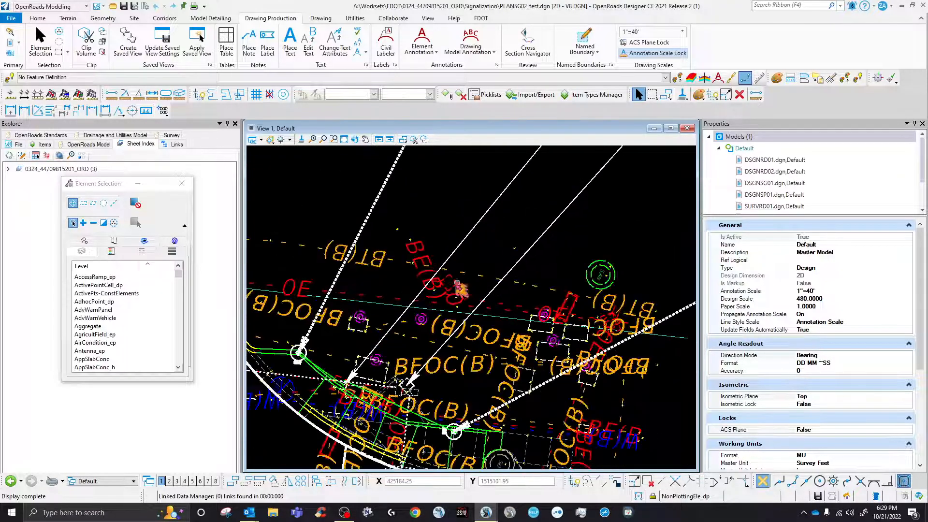
scroll(396, 425, down, 6)
scroll(382, 342, up, 6)
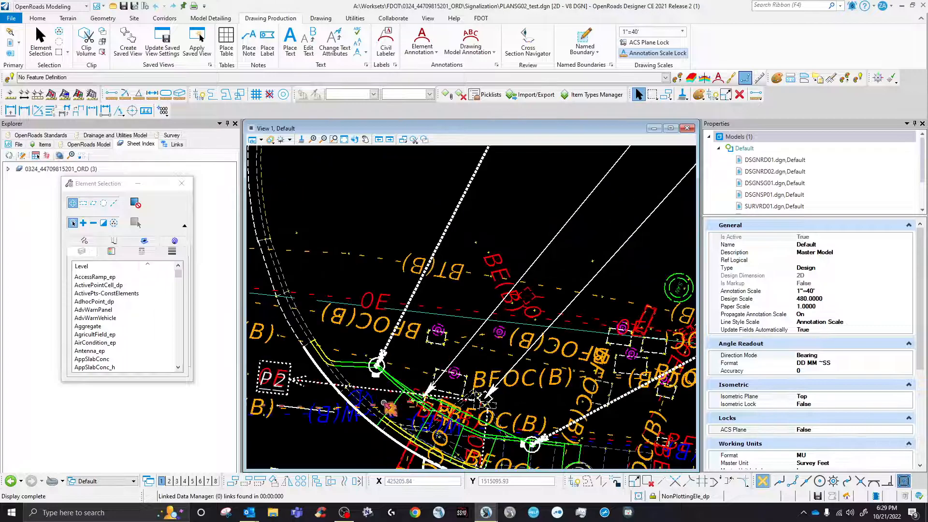
scroll(383, 342, down, 4)
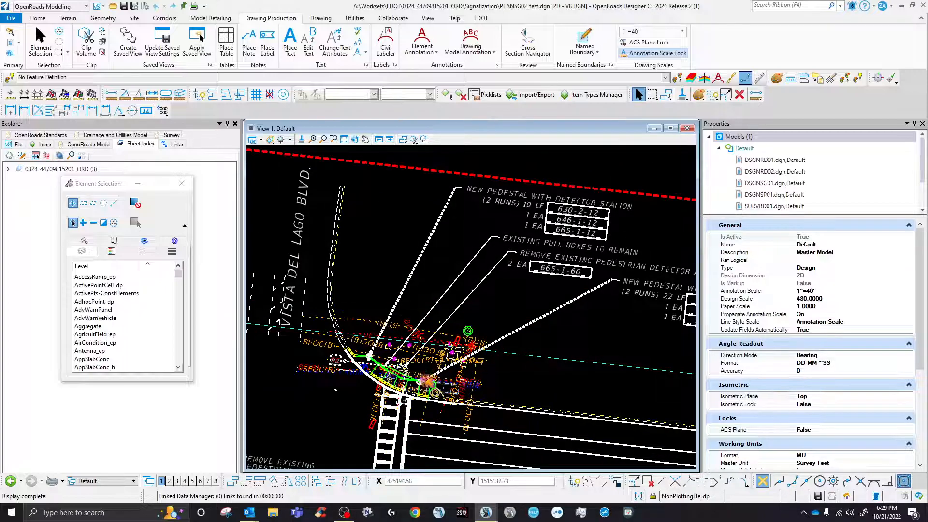
scroll(428, 382, down, 3)
scroll(435, 338, up, 6)
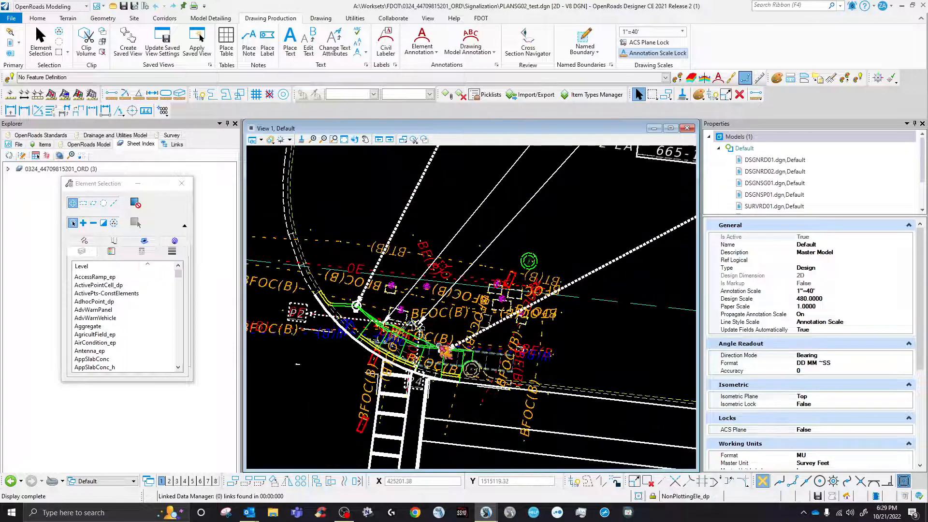
scroll(410, 336, up, 3)
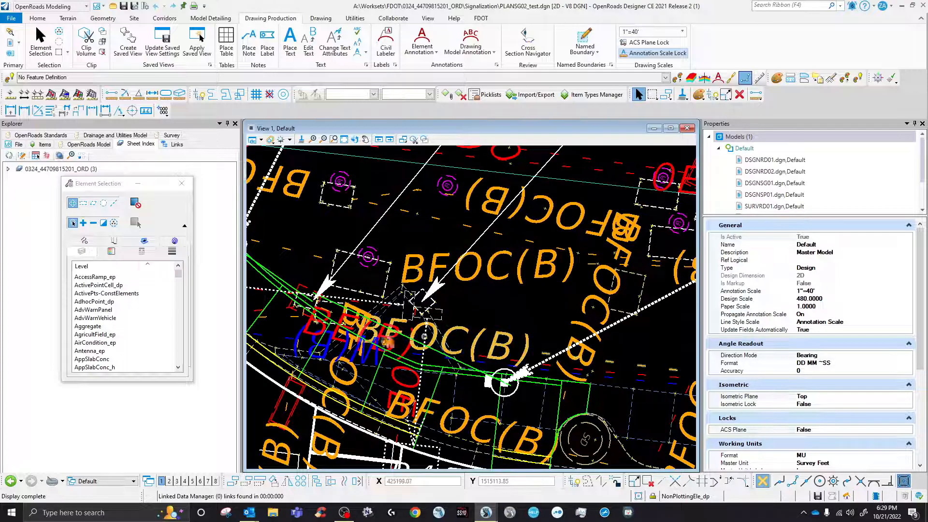
scroll(435, 356, down, 4)
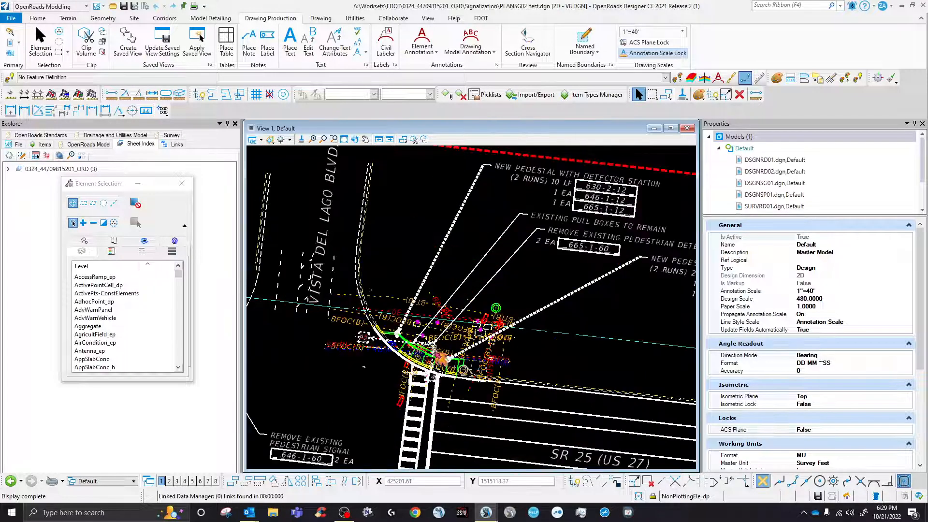
scroll(435, 346, down, 3)
scroll(438, 311, up, 3)
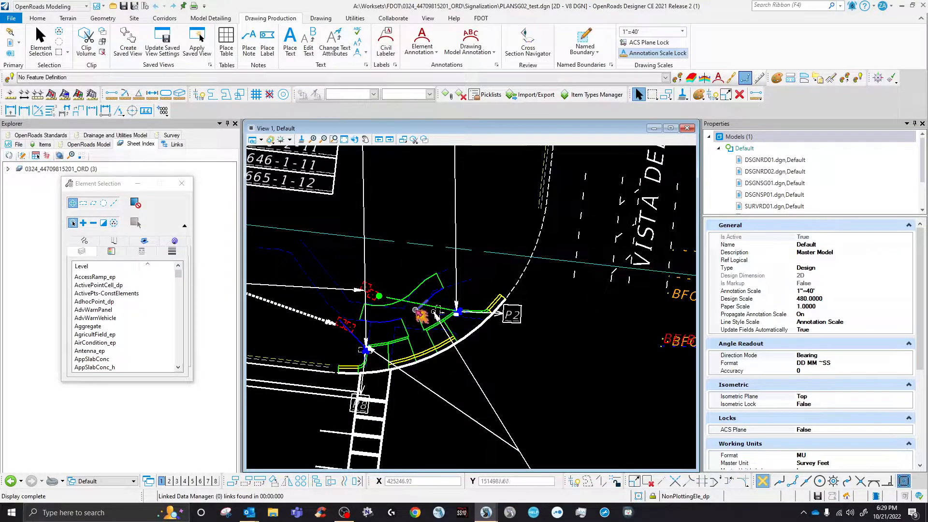
scroll(416, 313, down, 2)
scroll(422, 317, down, 2)
scroll(422, 309, up, 3)
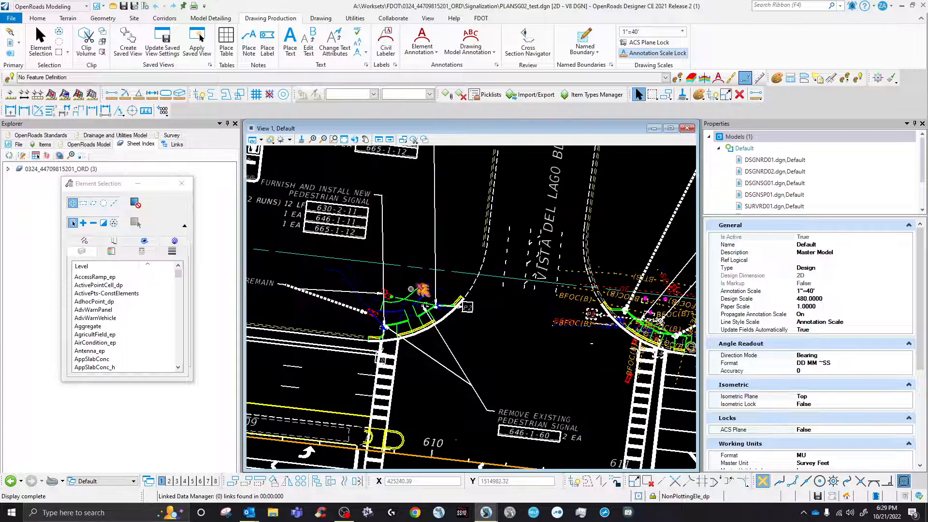
Open the BL1 - Plan 1 sheet and look over the full signalization plan layout.
scroll(425, 298, down, 4)
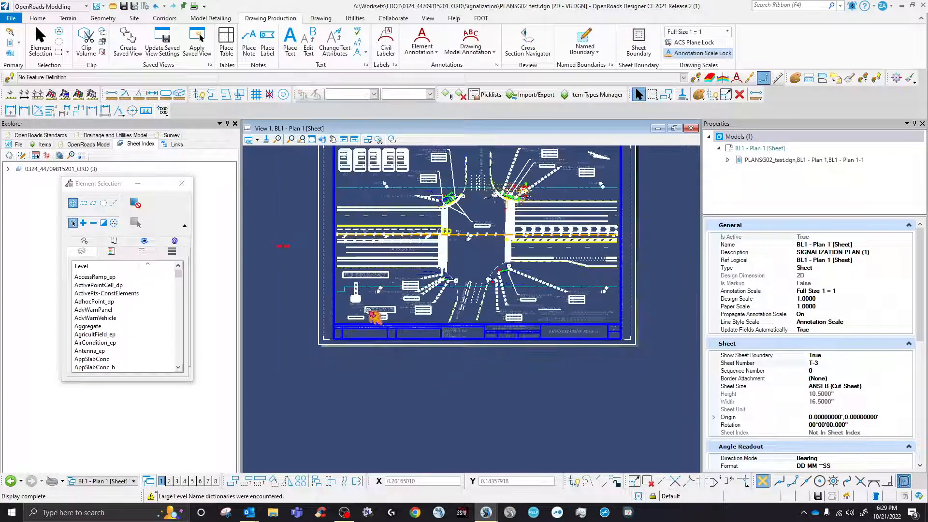
scroll(370, 312, down, 1)
scroll(472, 266, up, 1)
scroll(476, 269, up, 1)
scroll(476, 269, down, 1)
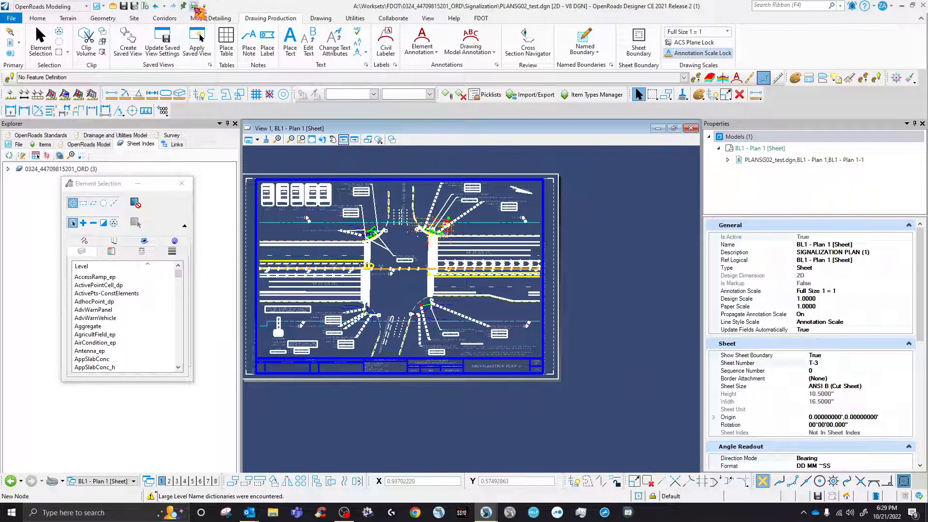
Check the pen table in the sheet's print settings and the level symbology in Level Manager, making no changes.
click(195, 6)
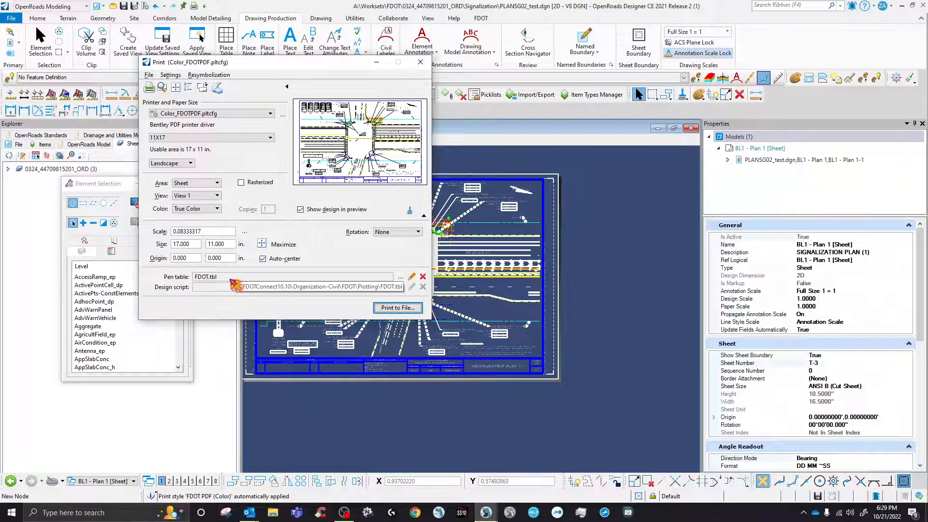
click(420, 62)
click(37, 17)
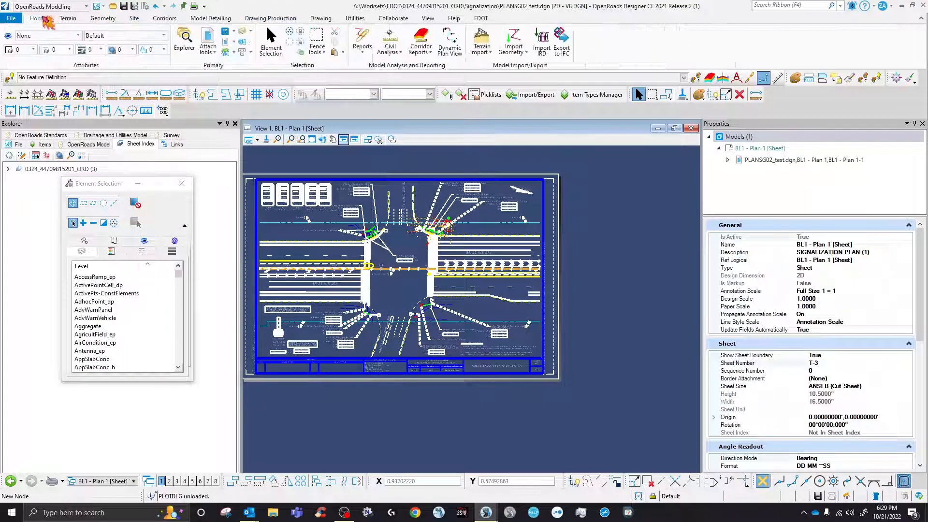
click(226, 52)
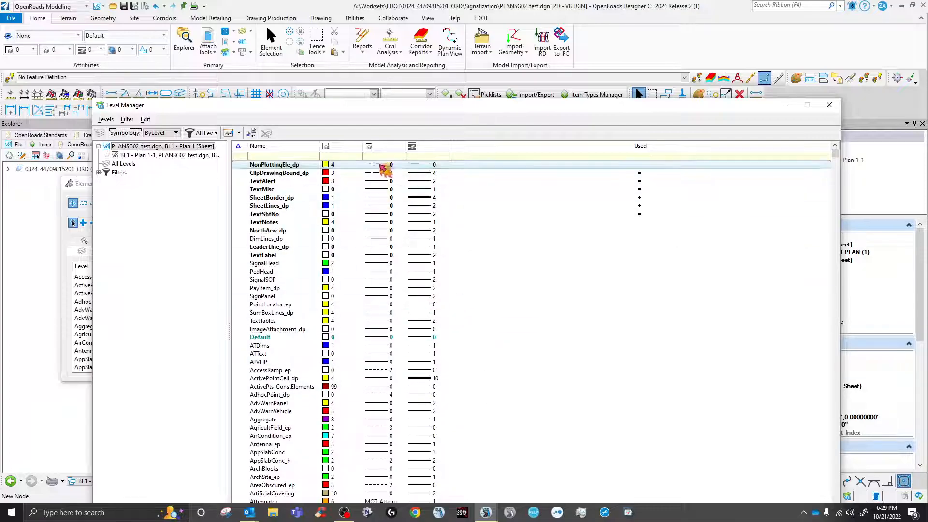
click(838, 107)
Examine the pedestrian signal, curb ramp and utility linework at the upper intersection corners on the BL1 - Plan 1 sheet.
scroll(431, 297, up, 1)
scroll(459, 317, down, 1)
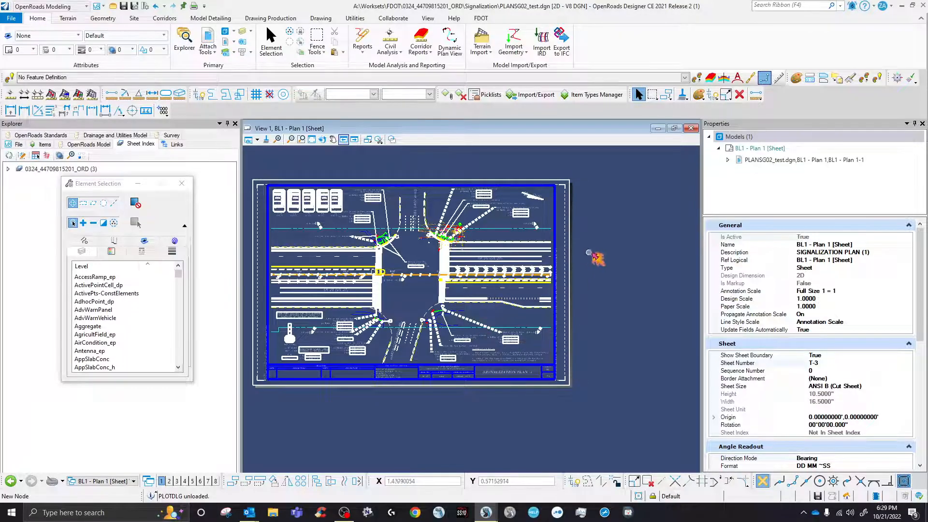
scroll(395, 237, up, 5)
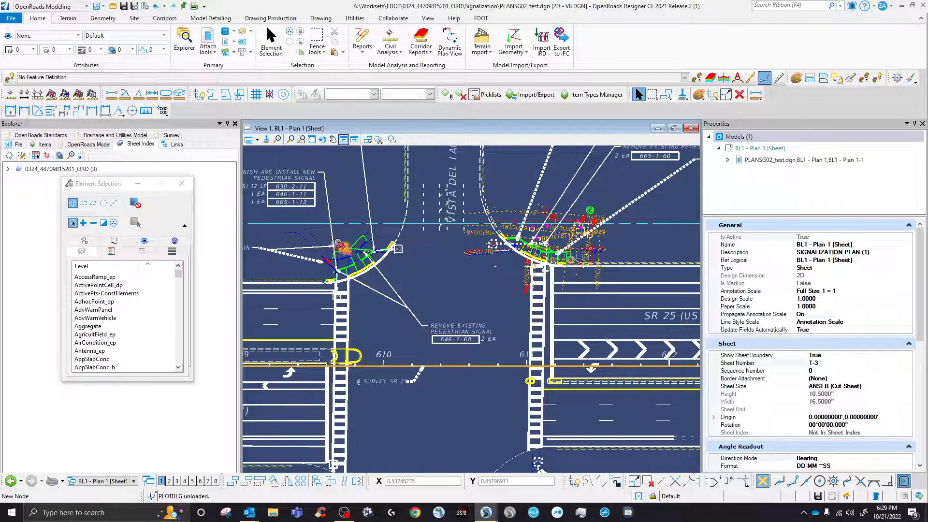
mouse_move(339, 243)
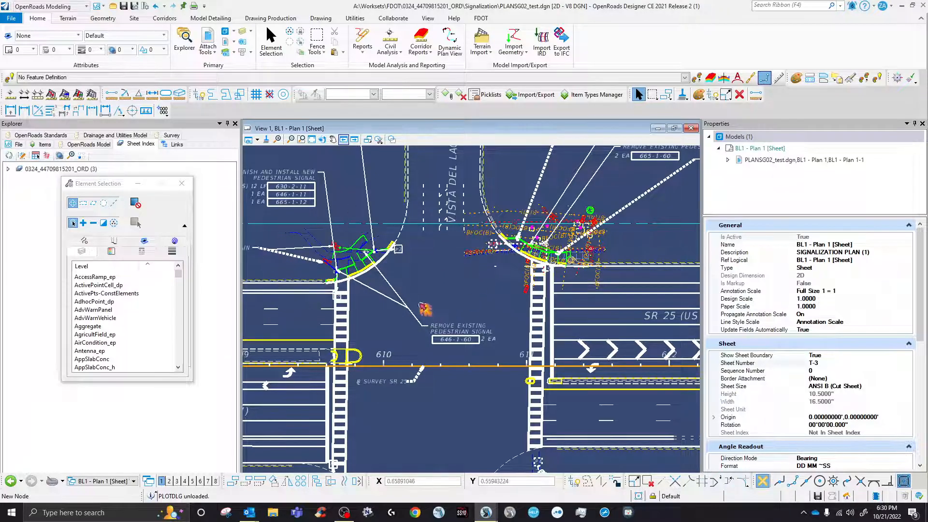
scroll(332, 257, up, 2)
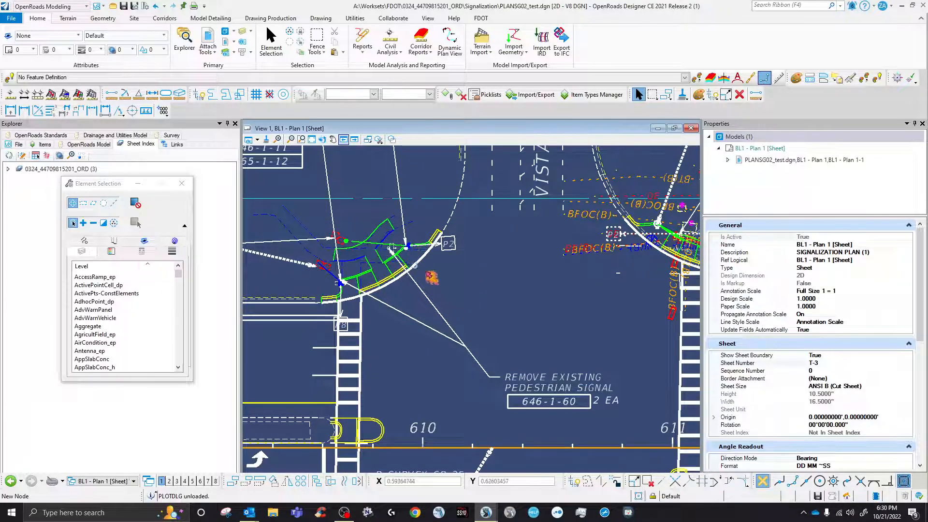
scroll(426, 275, down, 5)
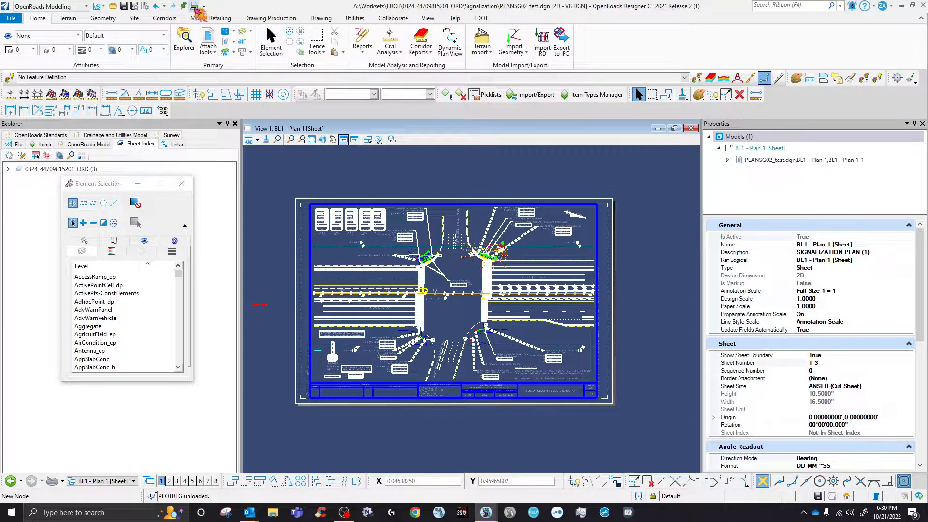
Print the BL1 - Plan 1 sheet to the Desktop as PLANSG02_test using the FDOTPDF.pltcfg printer driver.
click(194, 7)
click(198, 113)
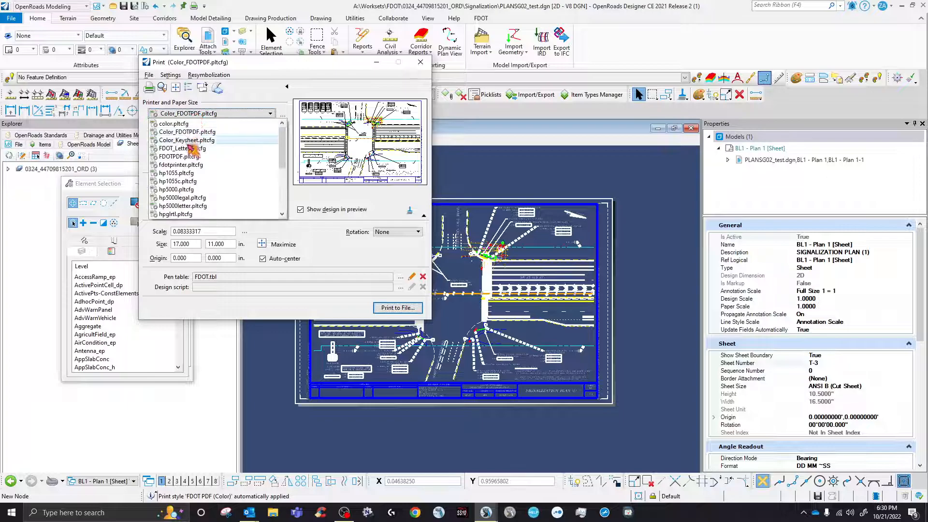
click(190, 156)
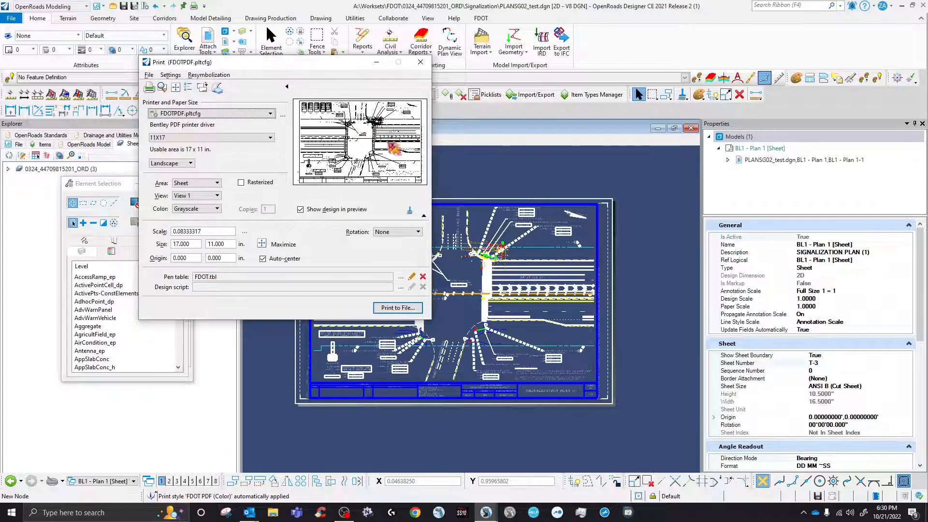
click(397, 308)
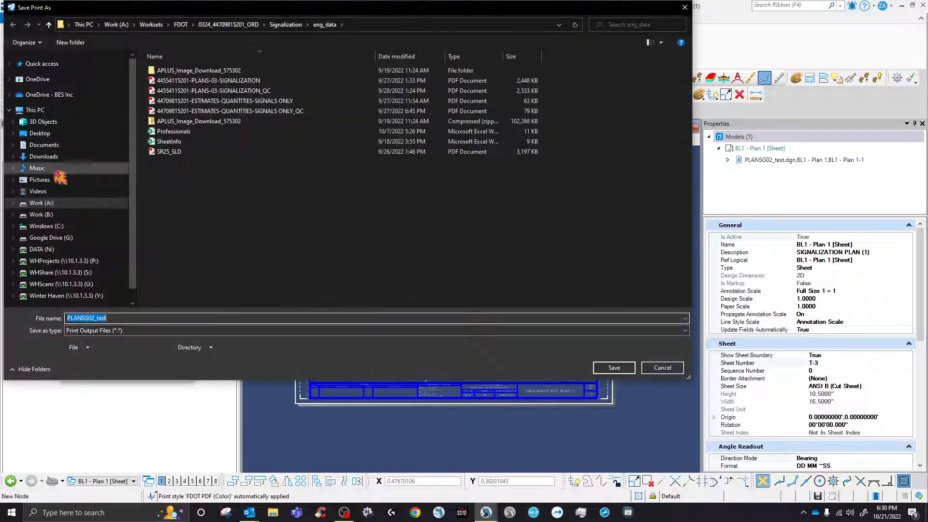
click(40, 134)
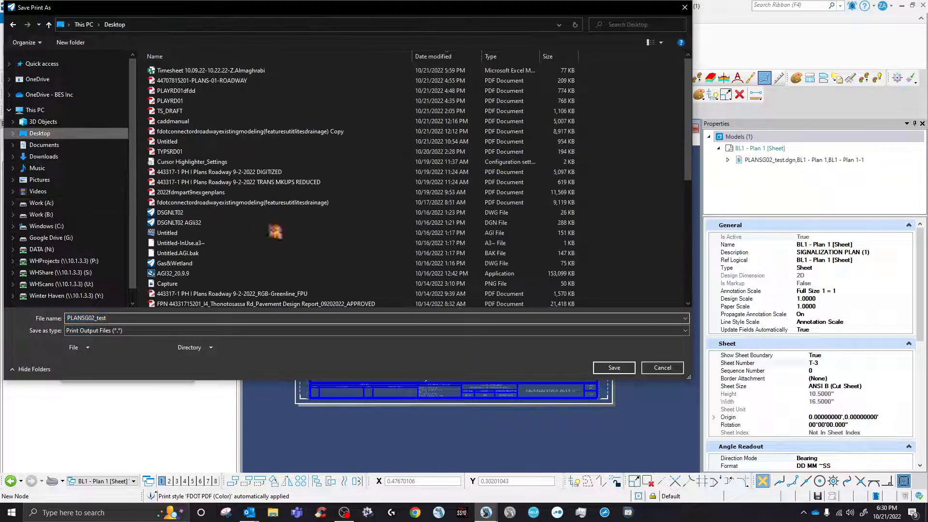
click(613, 368)
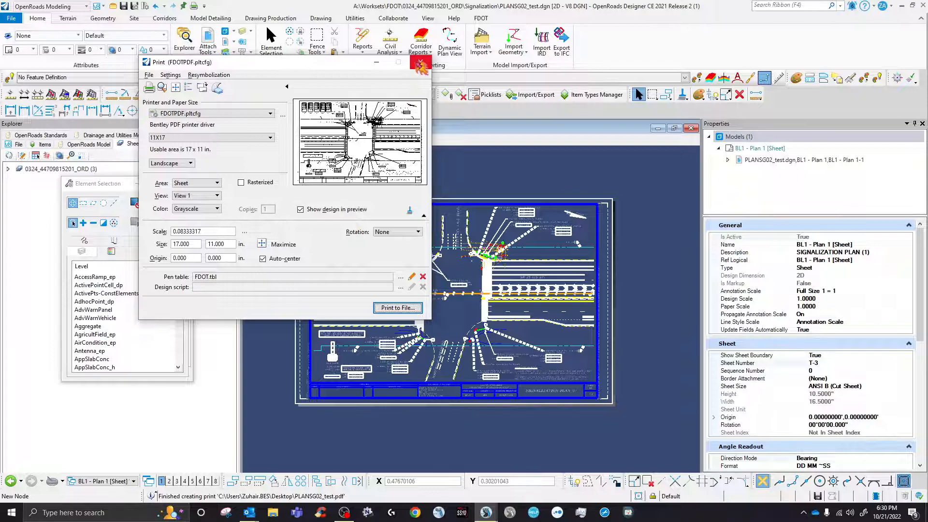
click(420, 62)
Open the PLANSG02_test PDF from the desktop in PDF-XChange Editor, review the plotted plan and return to OpenRoads Designer.
click(909, 5)
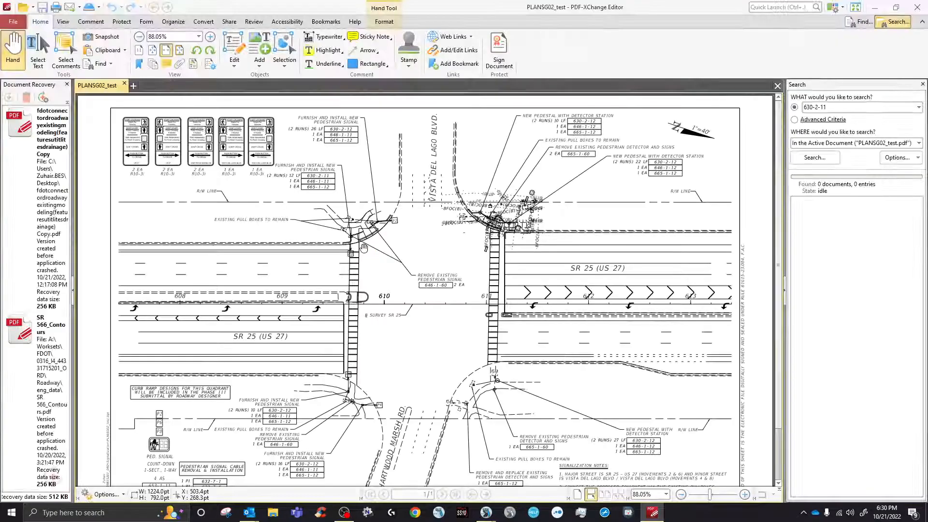
scroll(497, 323, up, 2)
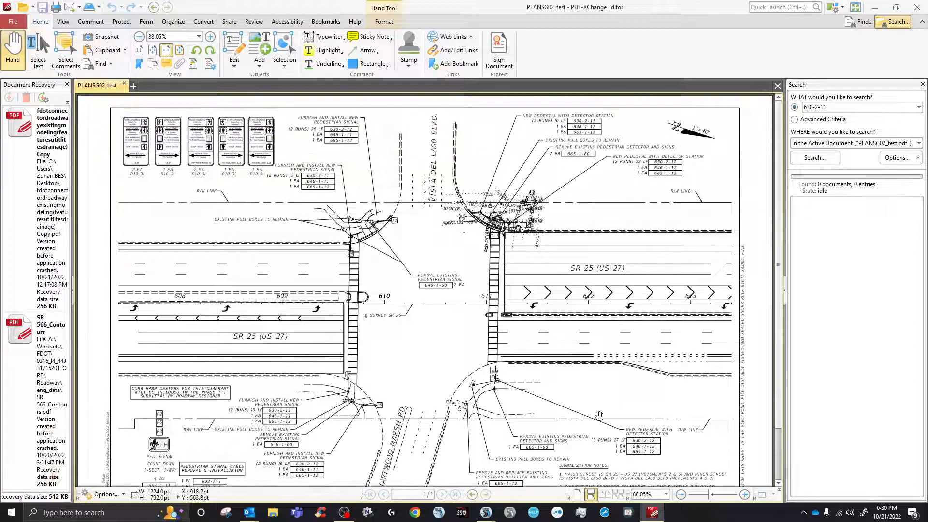
scroll(496, 324, down, 1)
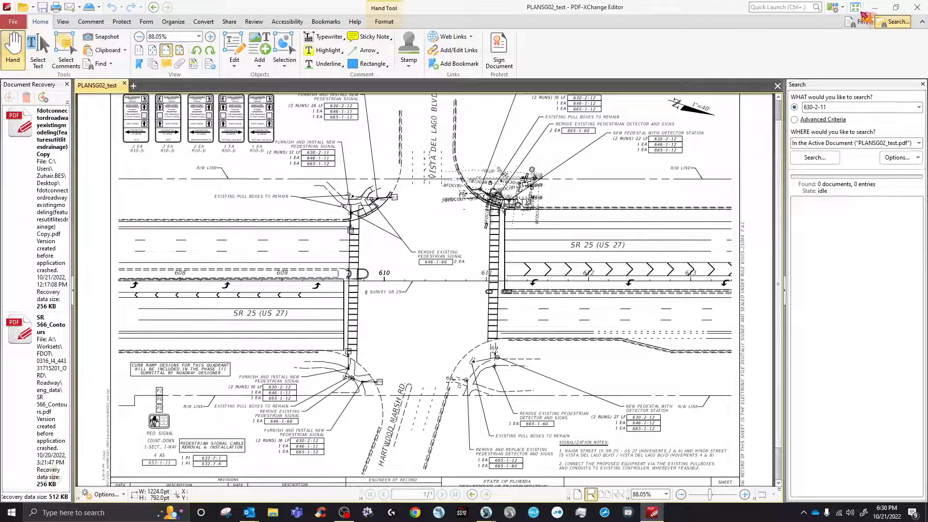
click(881, 10)
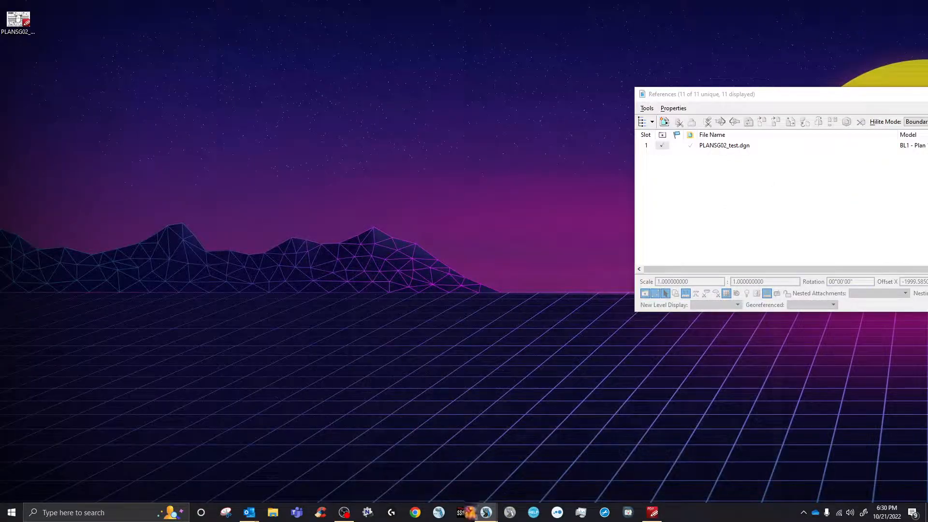
mouse_move(487, 513)
click(465, 476)
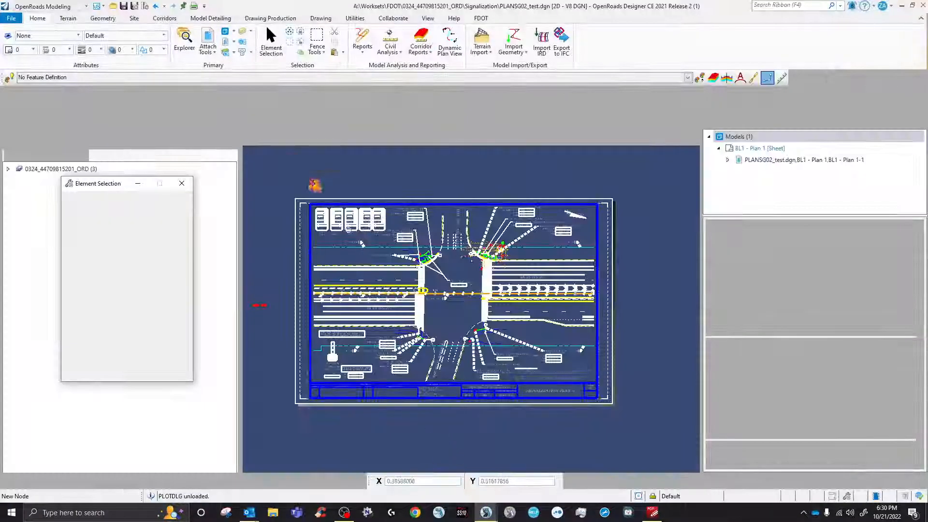
Reopen the print settings for the sheet and attach the FDOT_GrayExisting pen table from the FDOT Plotting folder.
click(194, 6)
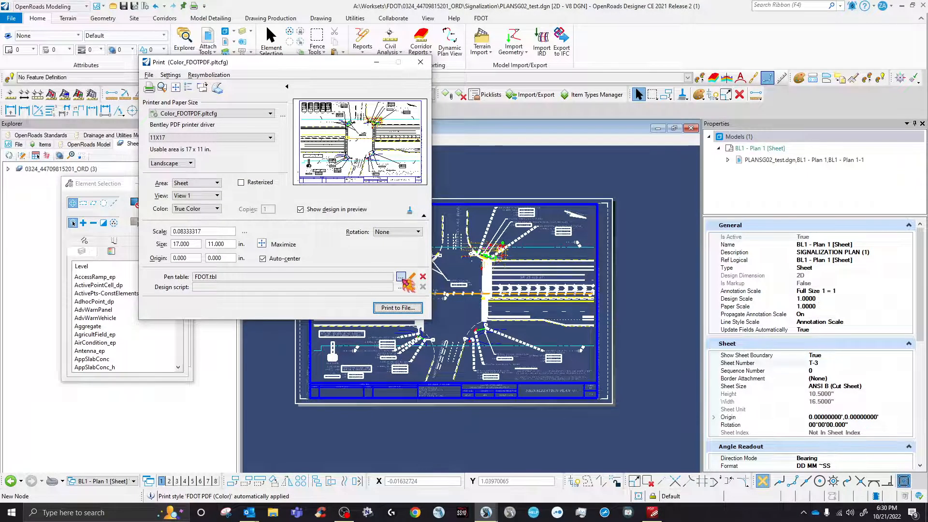
click(400, 277)
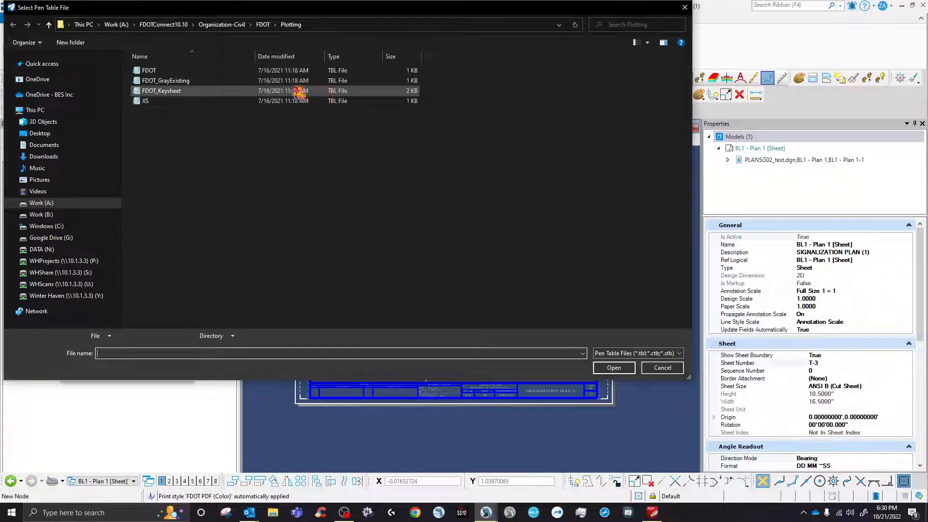
click(684, 7)
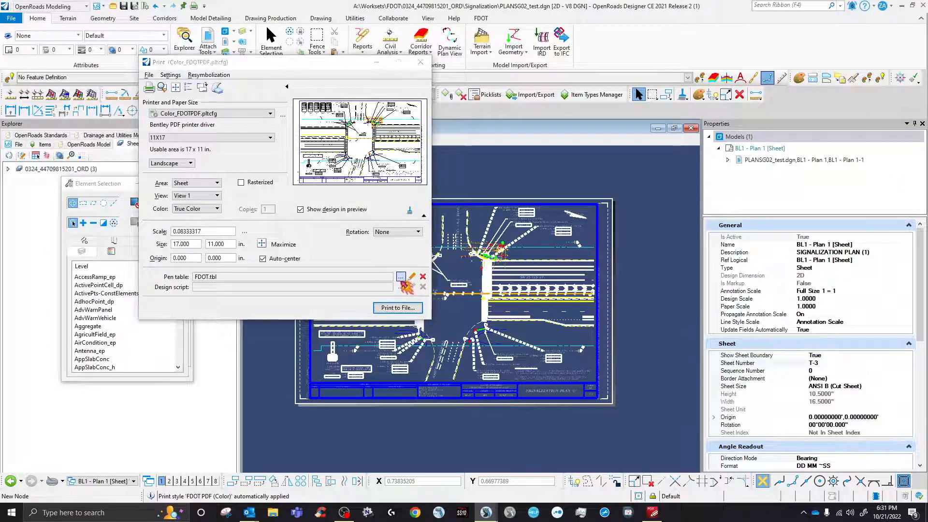
click(401, 277)
click(181, 82)
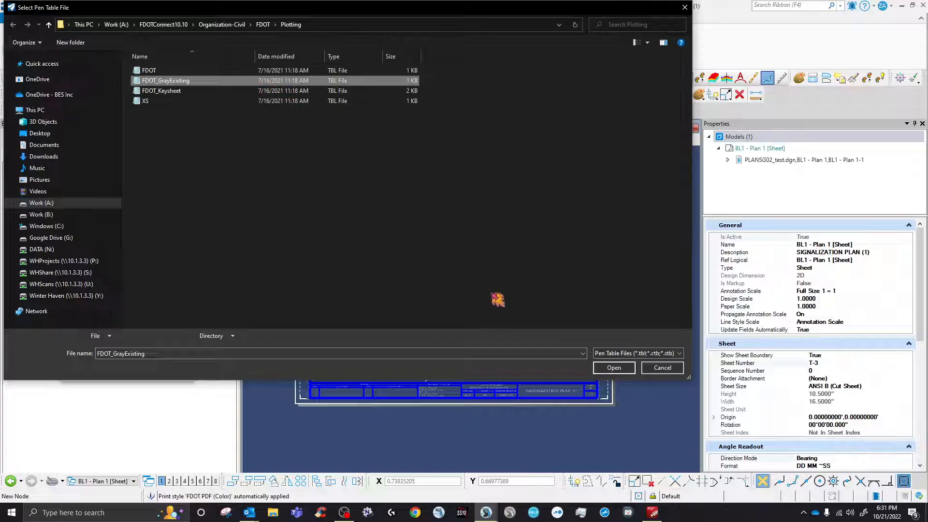
click(628, 368)
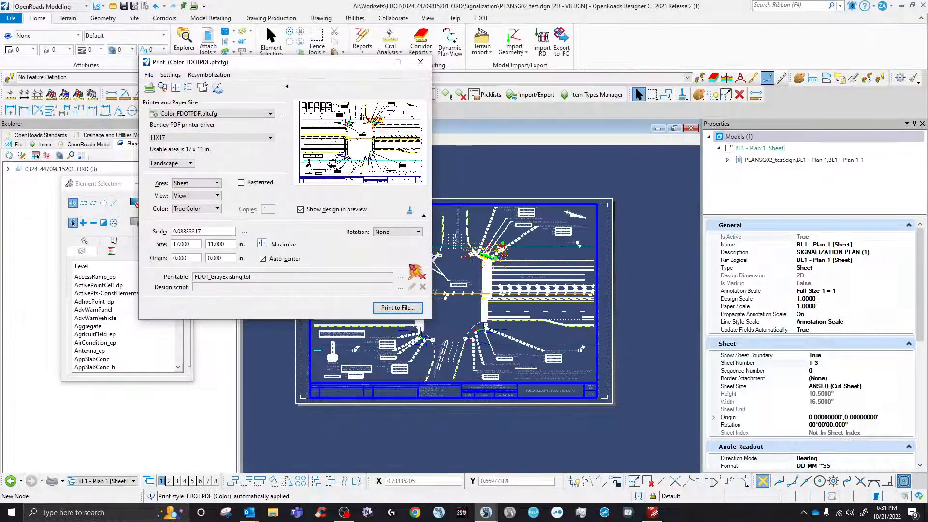
Set the printer driver to FDOTPDF.pltcfg and refresh the print preview.
click(205, 114)
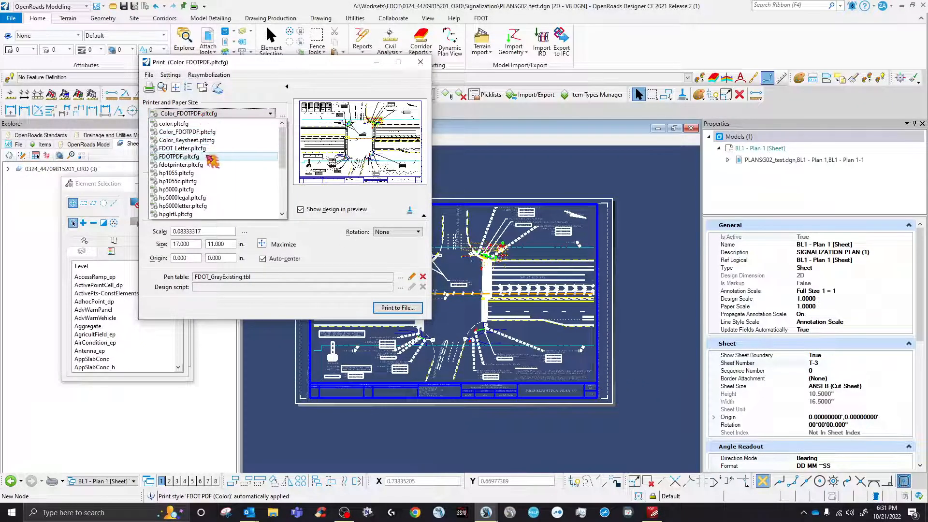
click(210, 157)
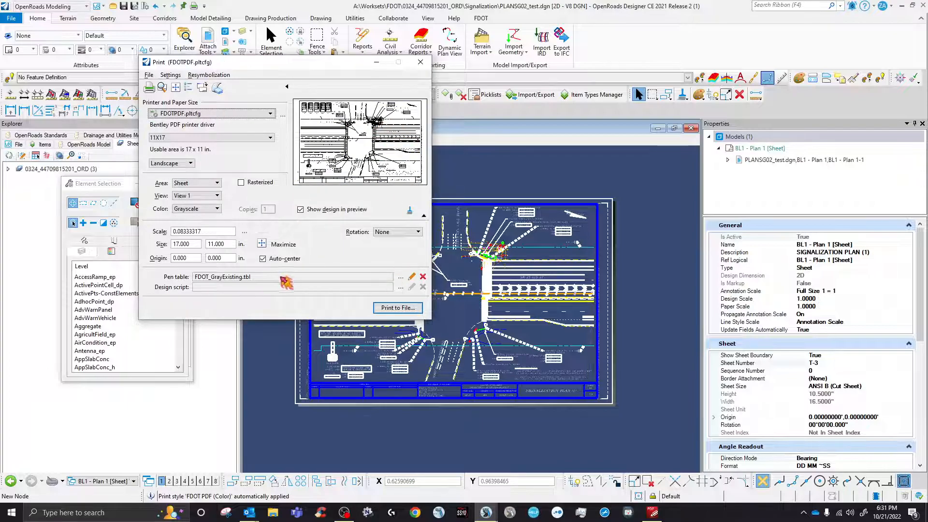
click(410, 211)
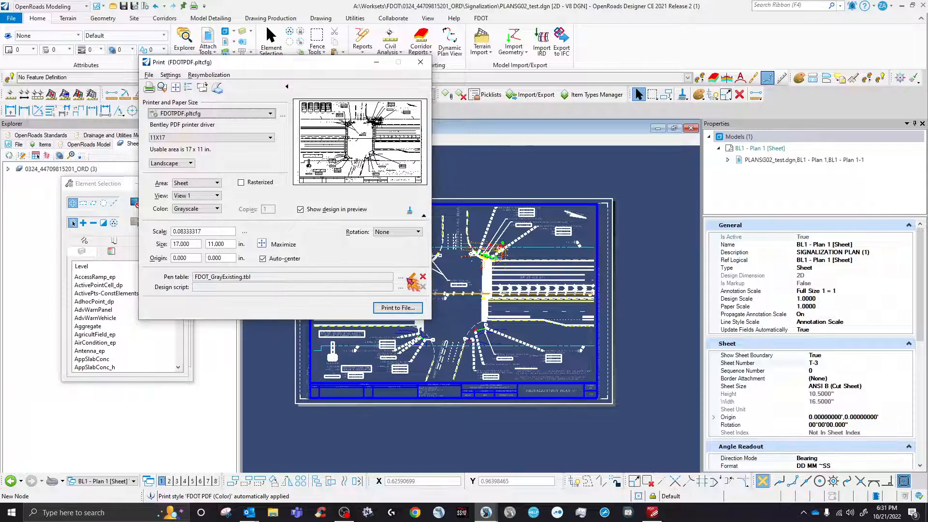
Attach the FDOT - Gray Existing-Signalization pen table from the workset's Signalization folder and refresh the print preview.
click(401, 277)
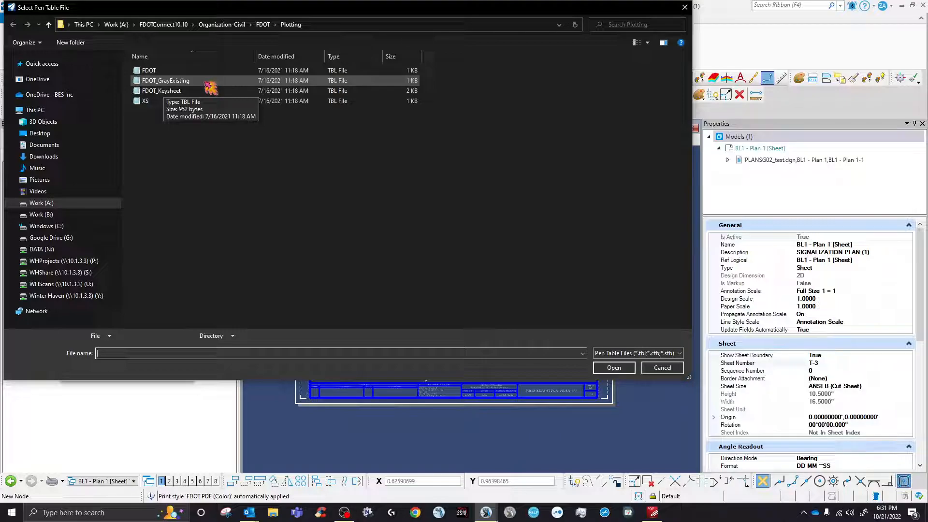
click(70, 203)
double_click(176, 172)
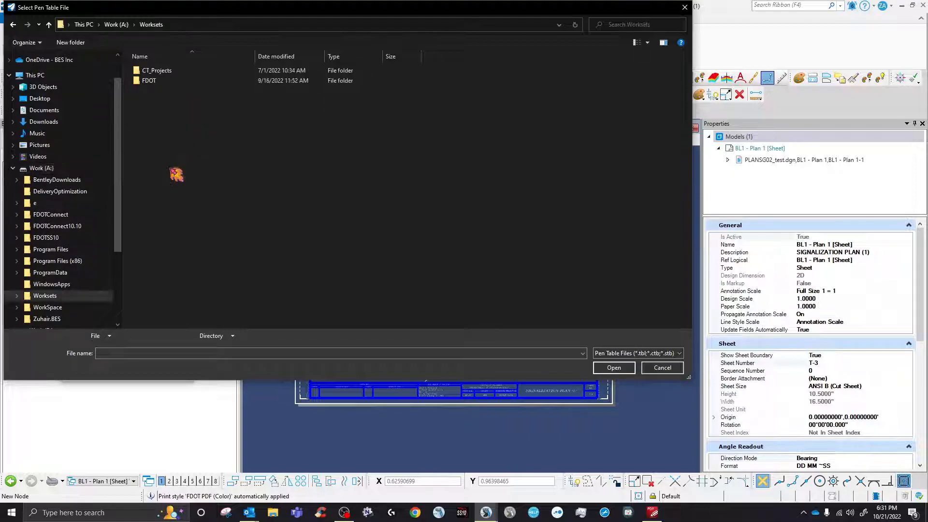
double_click(155, 80)
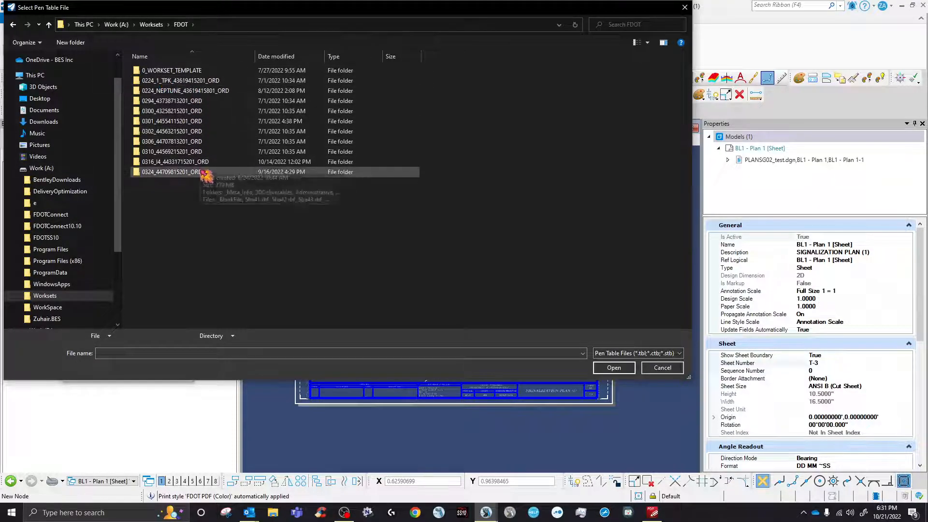
double_click(201, 172)
scroll(200, 172, down, 3)
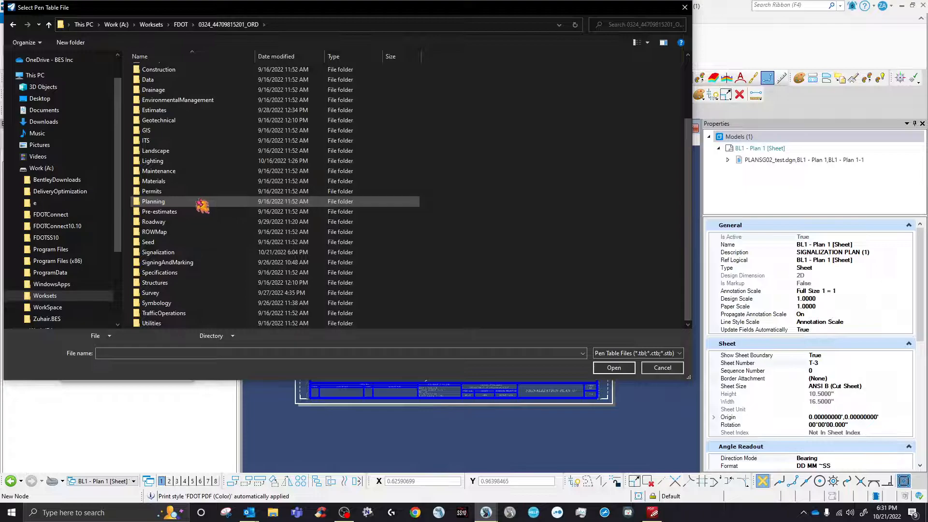
double_click(194, 252)
click(215, 83)
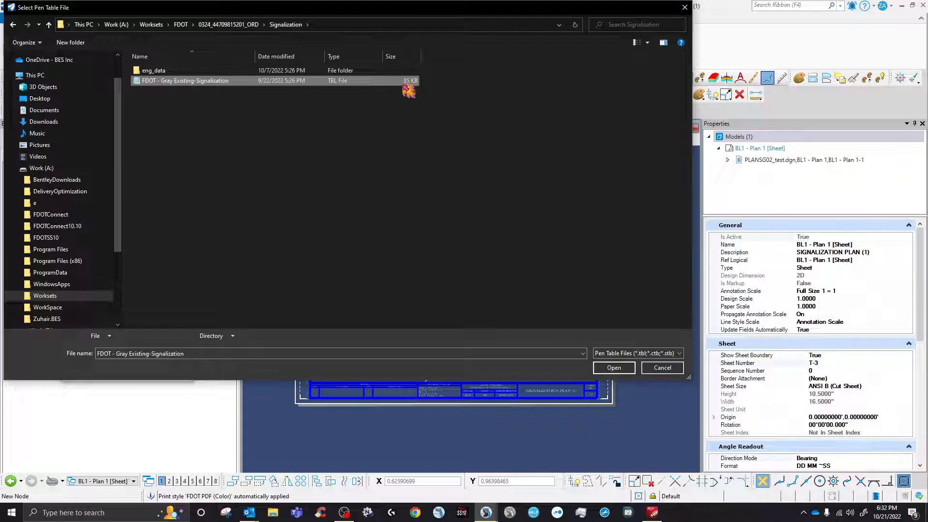
click(623, 370)
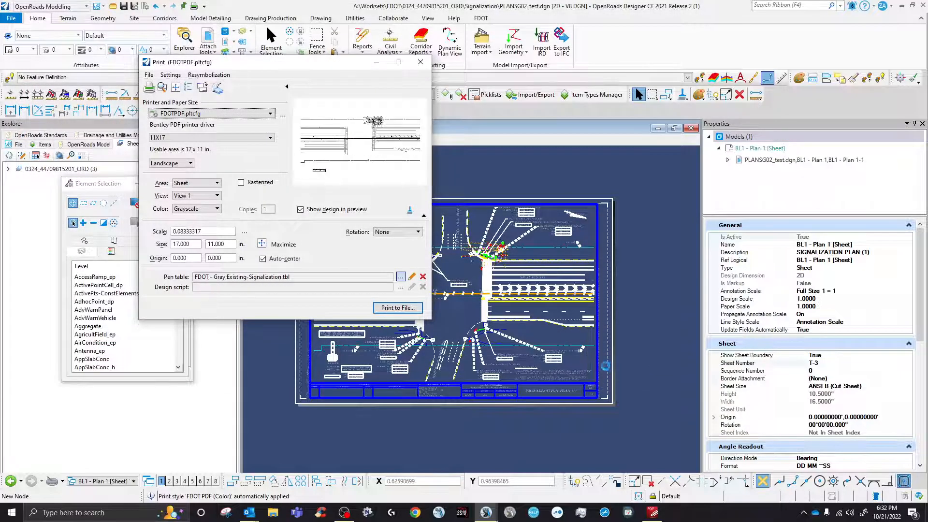
click(409, 210)
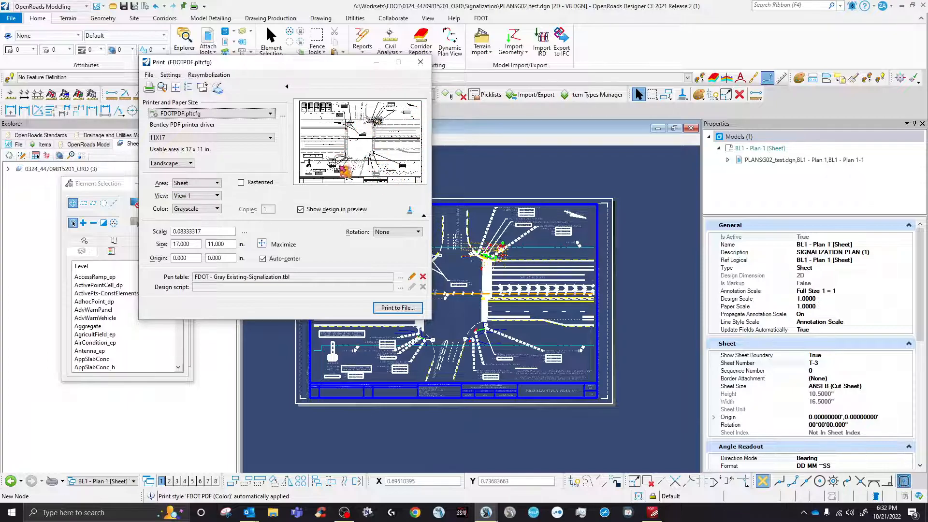
Try to print the sheet to the PLANSG02_test file on the Desktop, replacing the existing one.
click(396, 308)
click(43, 134)
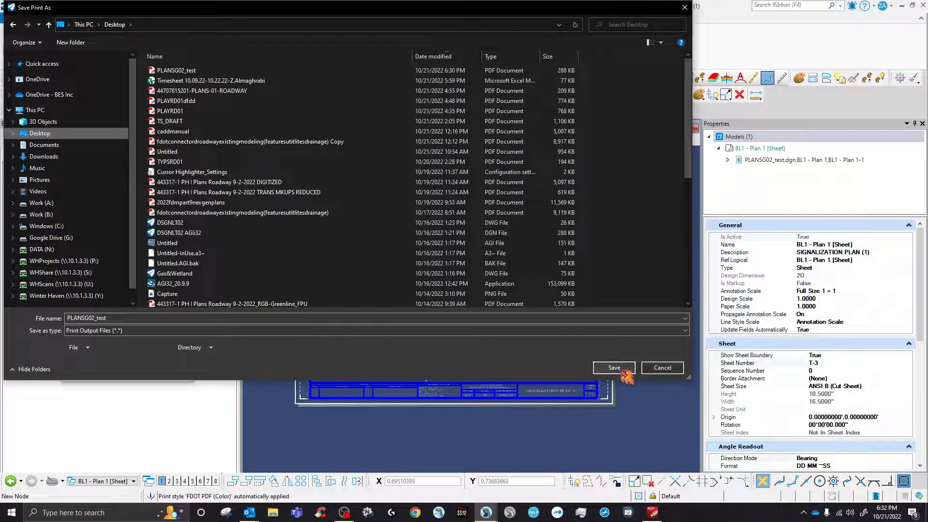
click(622, 371)
click(488, 257)
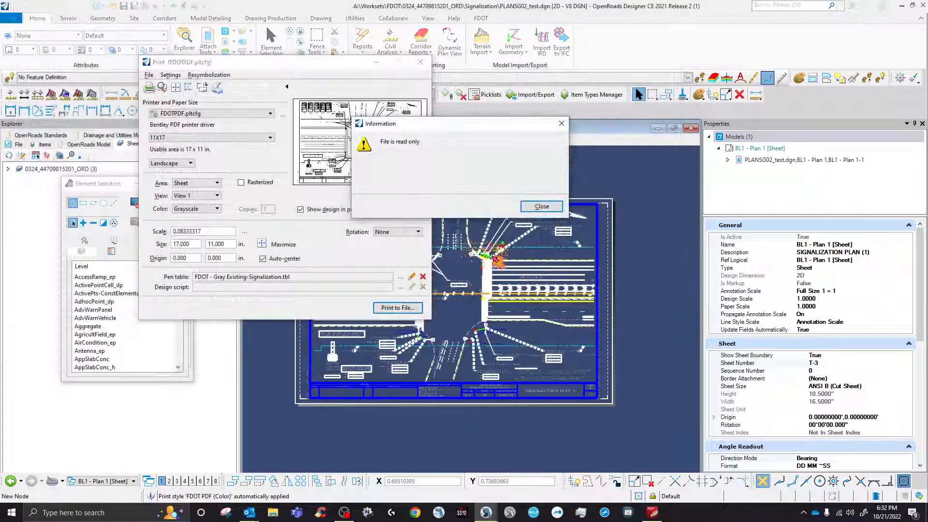
click(540, 206)
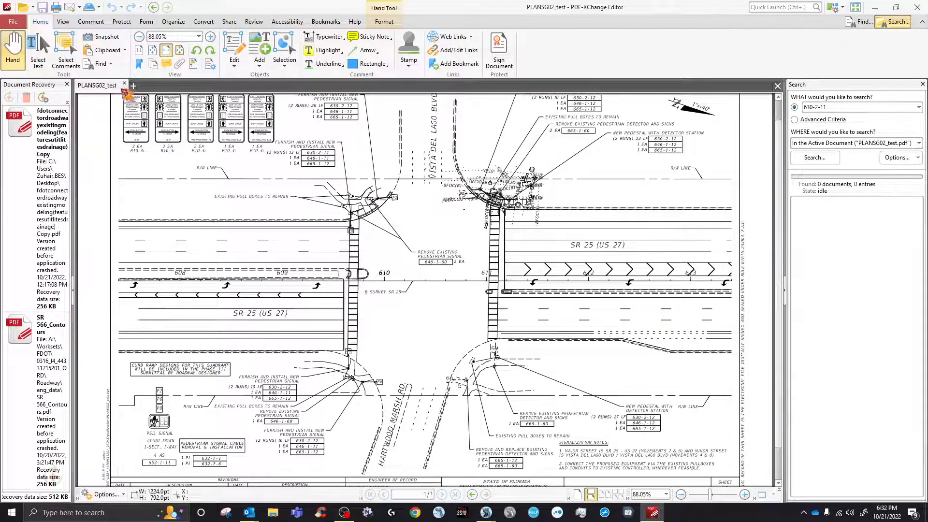
Close the PLANSG02_test PDF in PDF-XChange Editor and print the sheet to file on the Desktop again, overwriting PLANSG02_test.
click(124, 84)
click(917, 7)
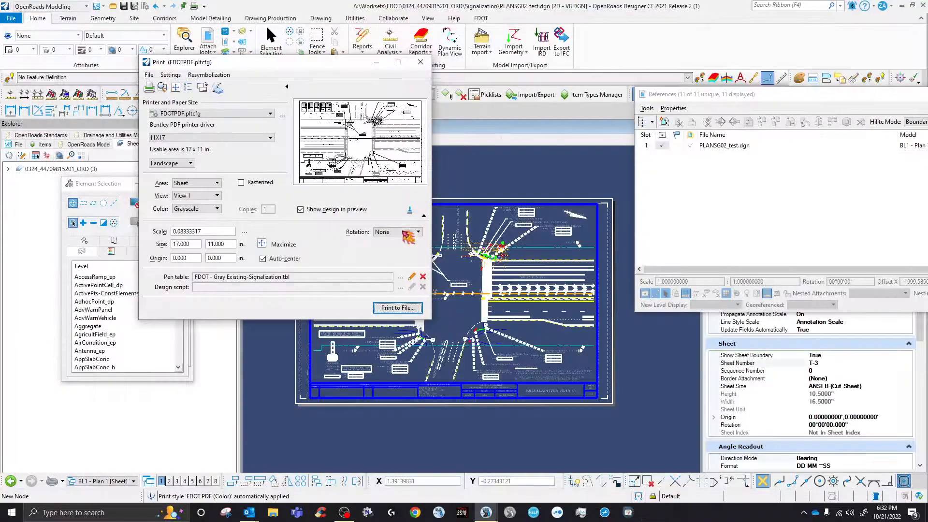
click(404, 310)
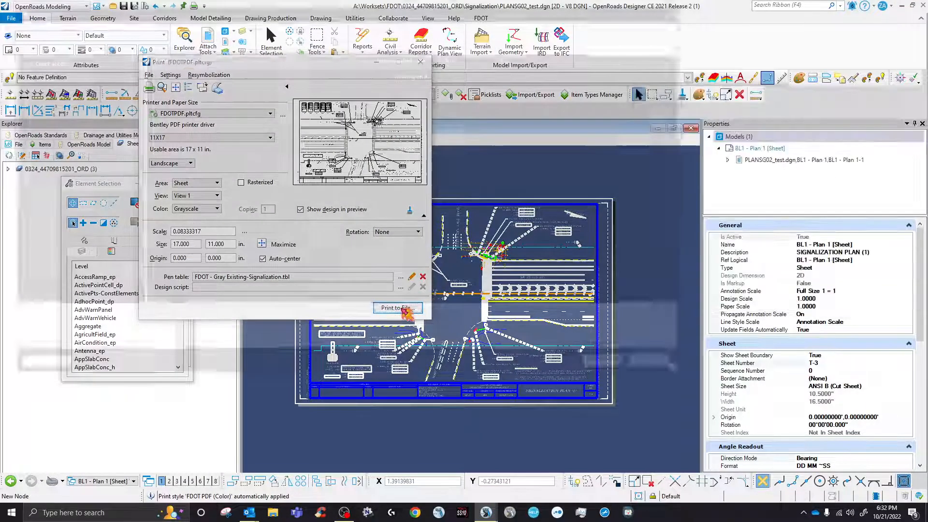
click(39, 133)
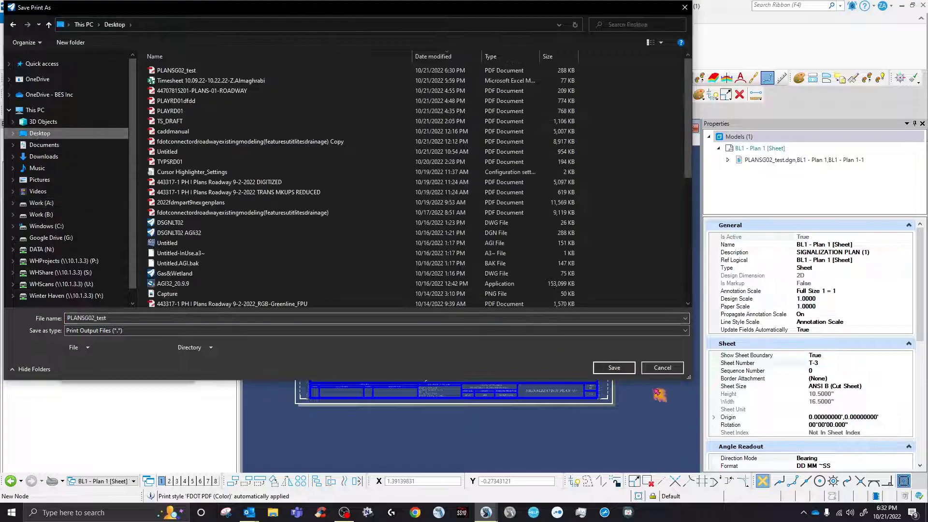
click(624, 368)
click(489, 257)
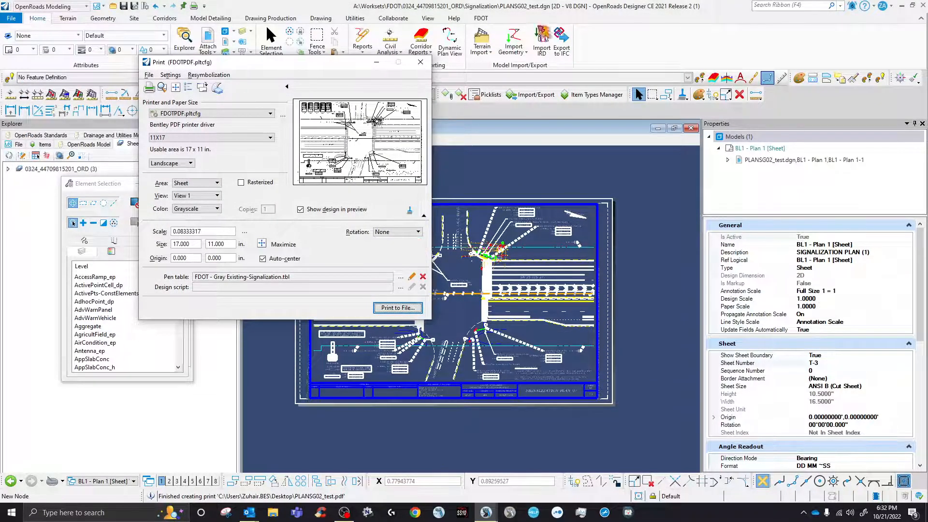
Close the print settings, open the reprinted PLANSG02_test PDF from the desktop and examine how existing and proposed features are plotted.
click(420, 61)
click(901, 6)
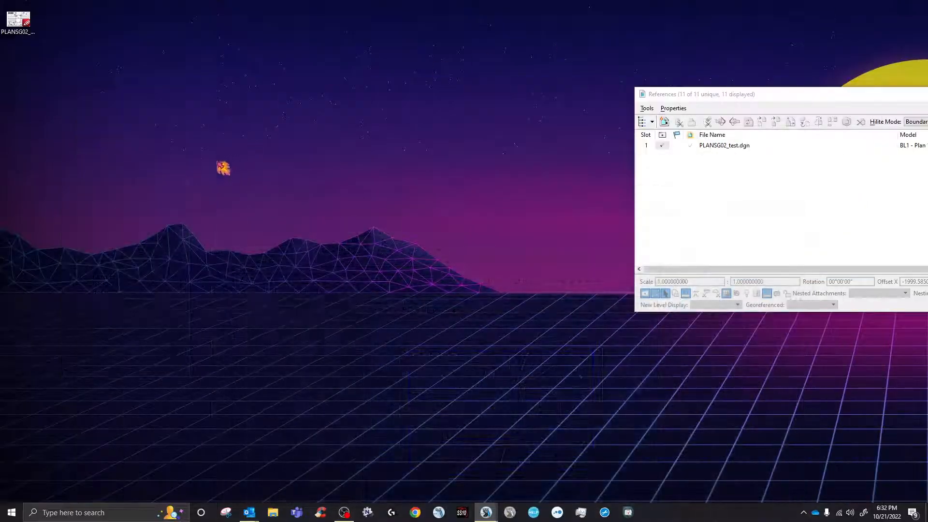
double_click(18, 20)
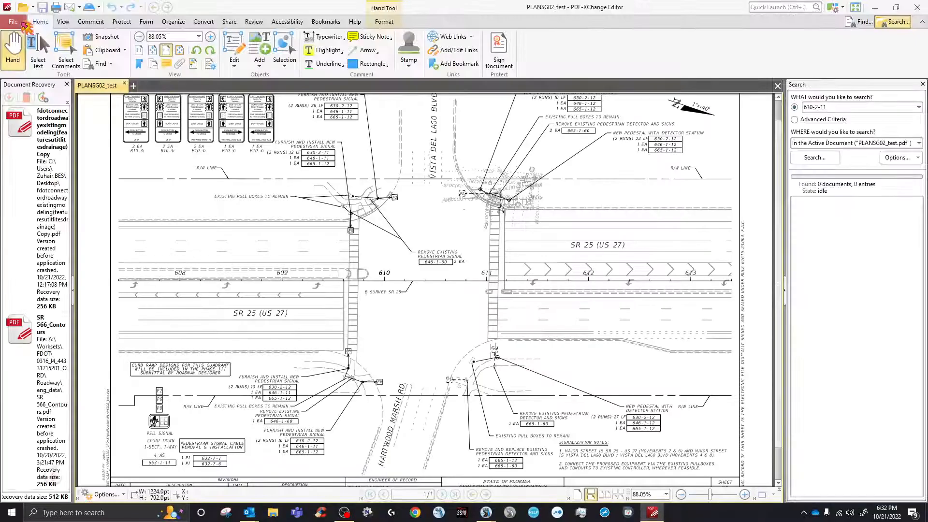
scroll(345, 351, down, 2)
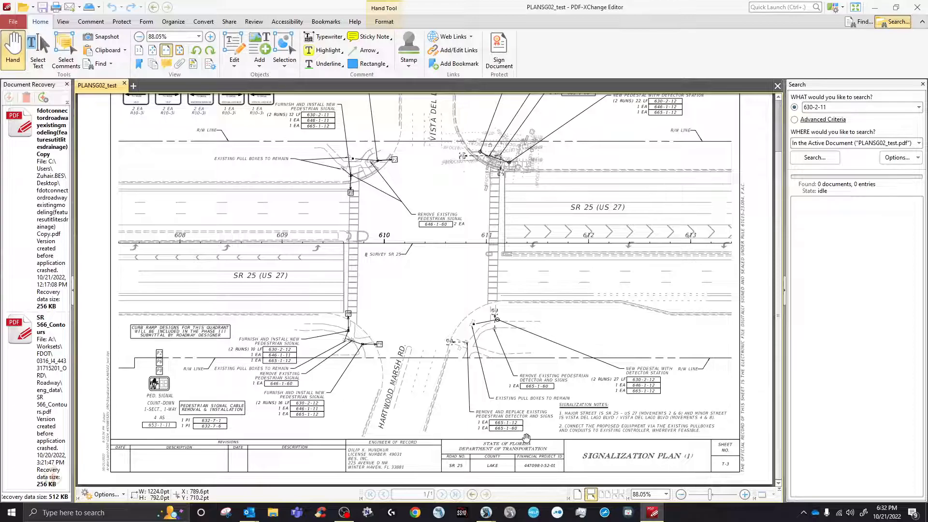
scroll(525, 402, up, 2)
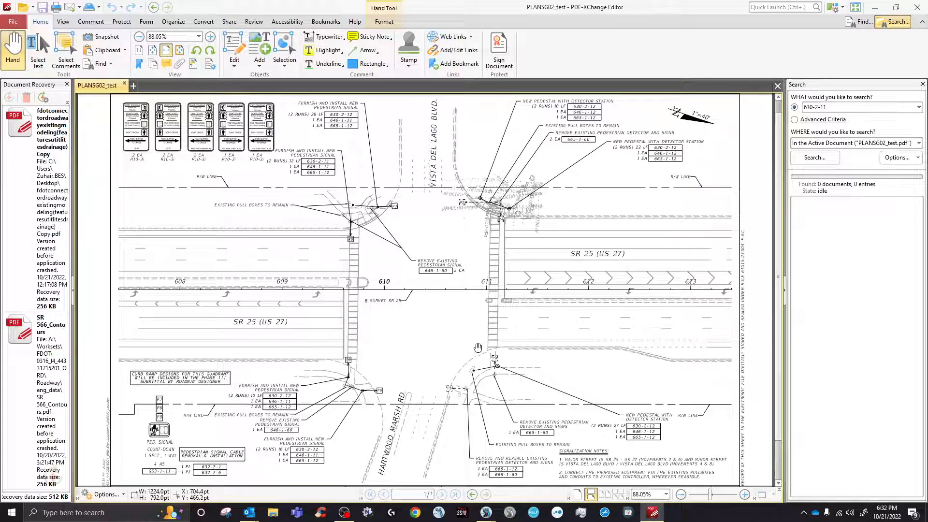
scroll(476, 349, up, 1)
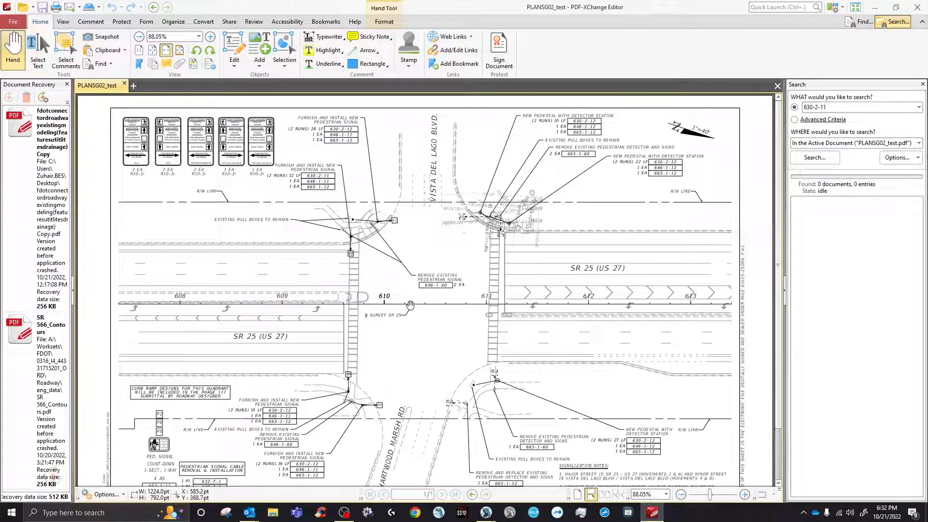
scroll(401, 309, down, 3)
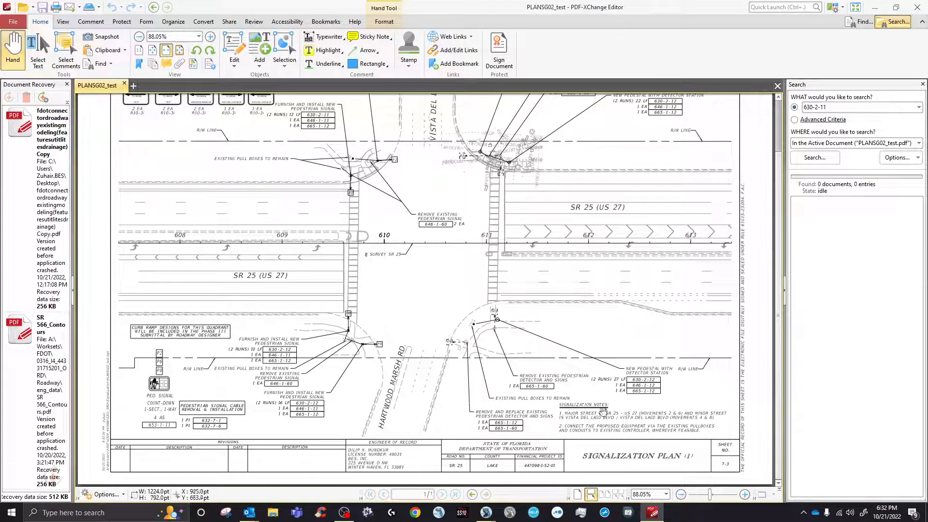
scroll(295, 347, up, 3)
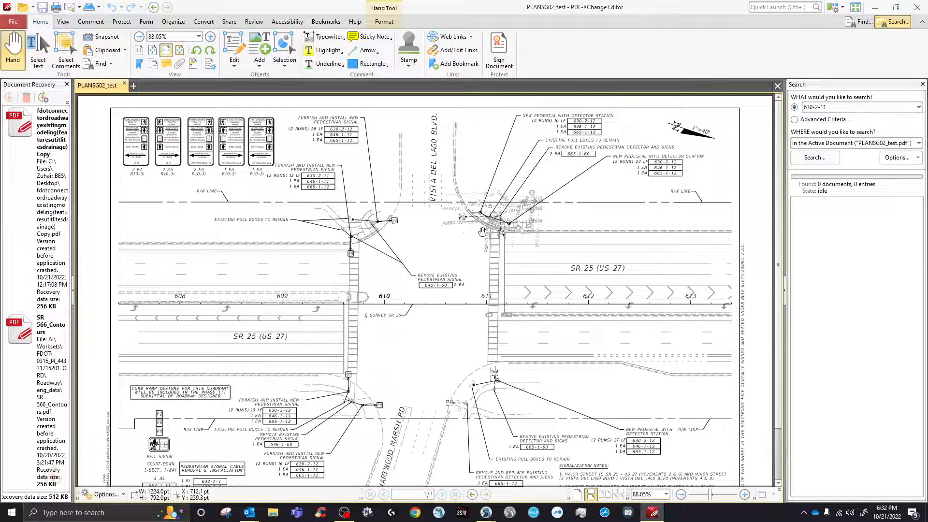
click(273, 512)
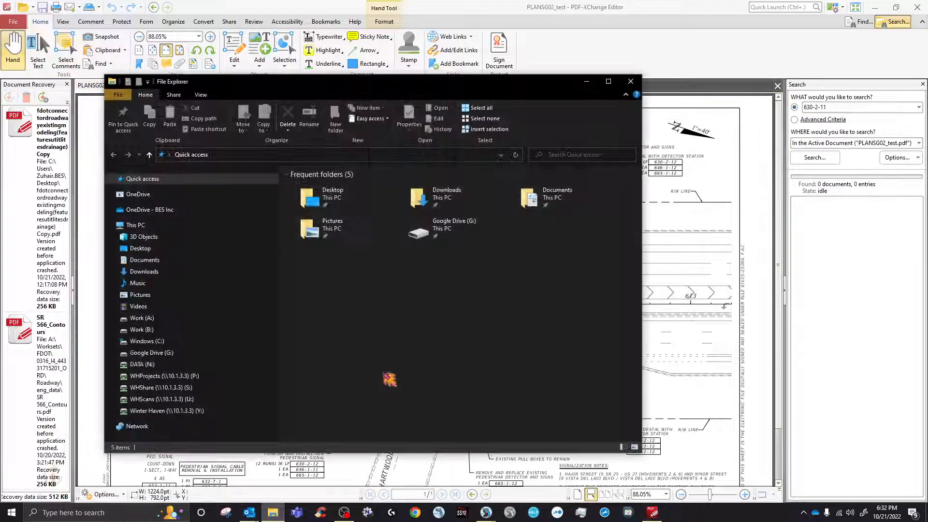
click(154, 306)
click(223, 318)
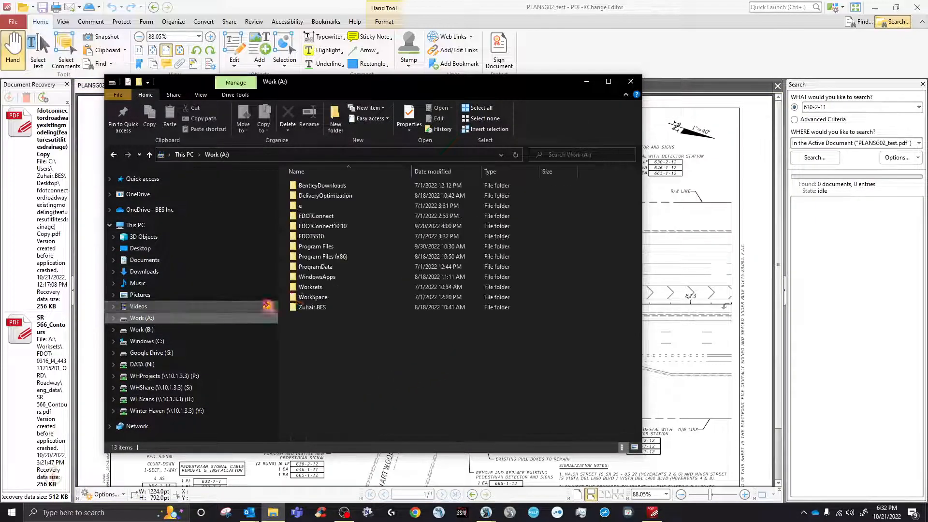
double_click(353, 288)
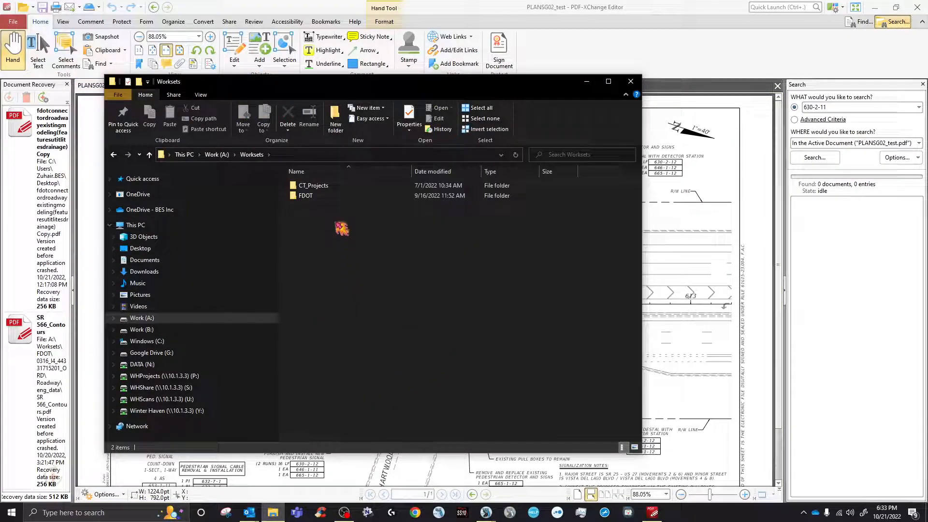
double_click(327, 195)
scroll(327, 199, down, 3)
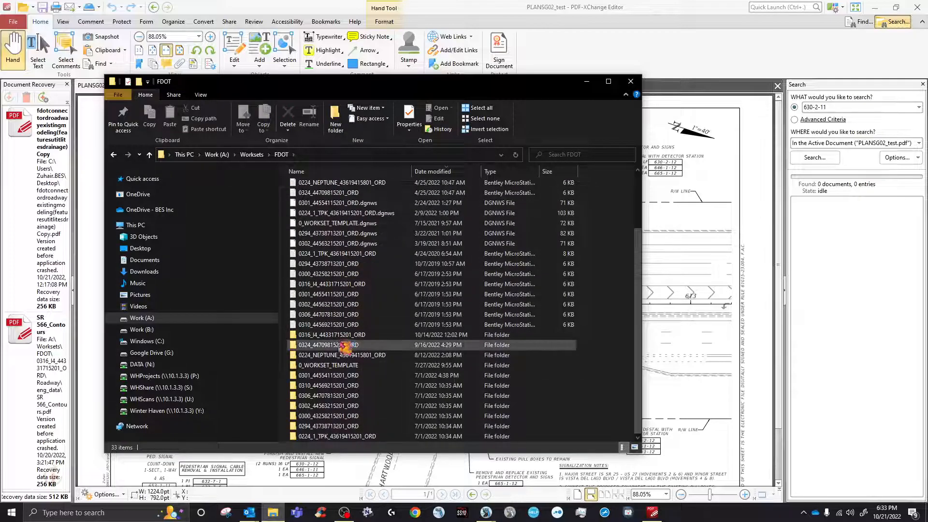
double_click(339, 416)
scroll(362, 347, down, 4)
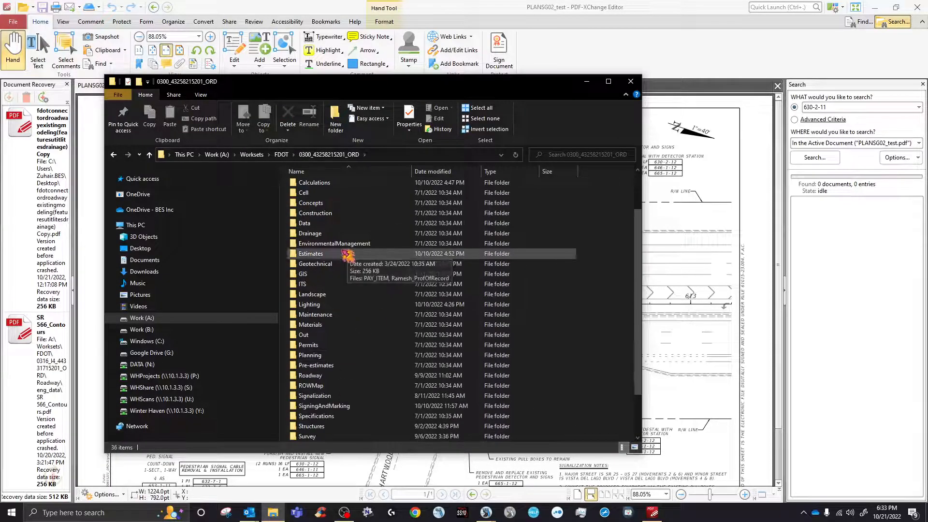
double_click(320, 274)
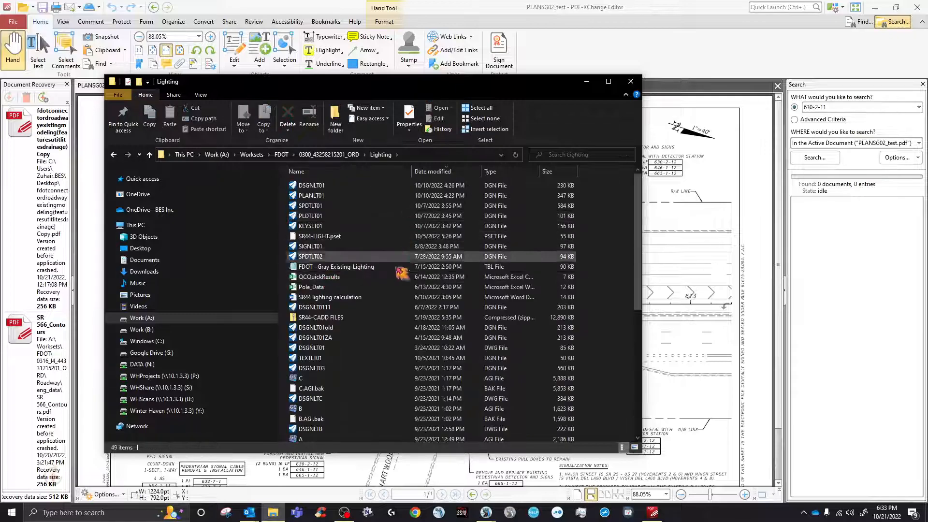
click(372, 268)
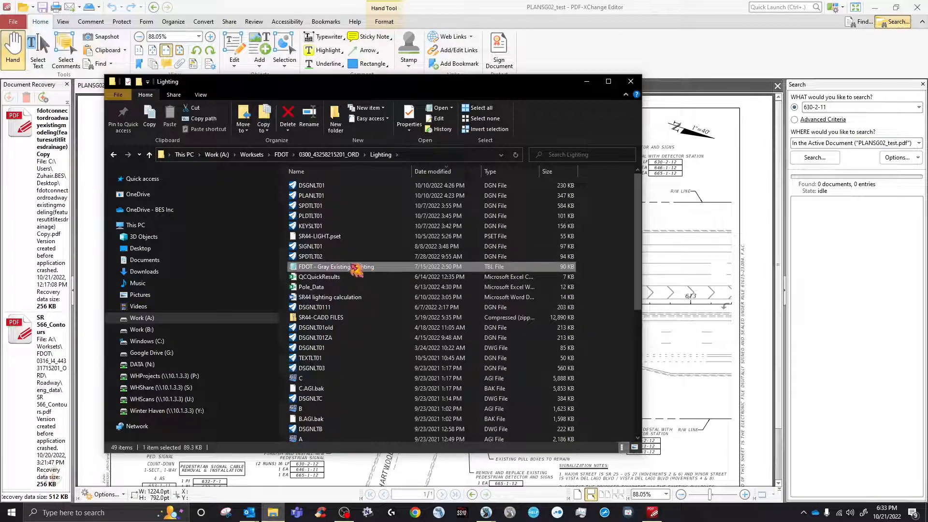
Find the FDOT - Gray Existing-Roadway pen table in the same workset's Roadway folder.
click(329, 154)
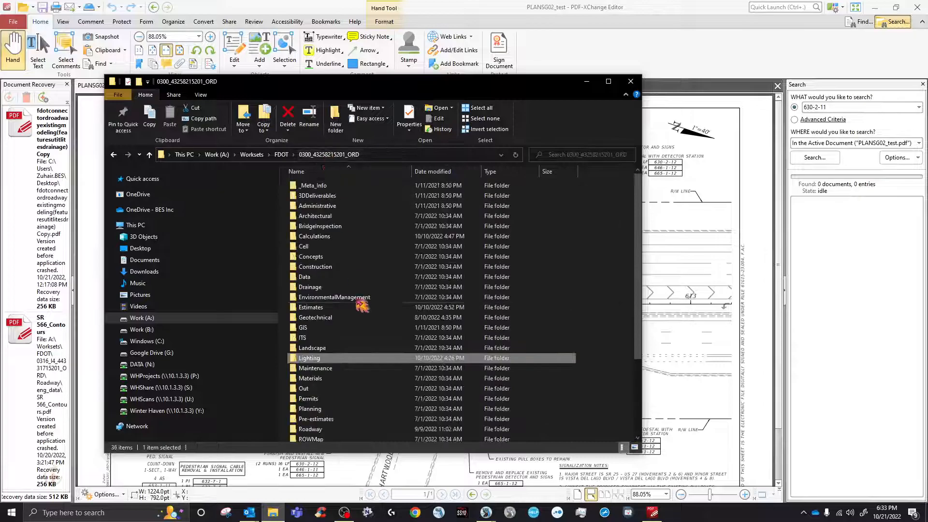
scroll(362, 331, down, 3)
double_click(321, 345)
scroll(360, 259, down, 1)
scroll(360, 259, up, 1)
scroll(365, 266, down, 4)
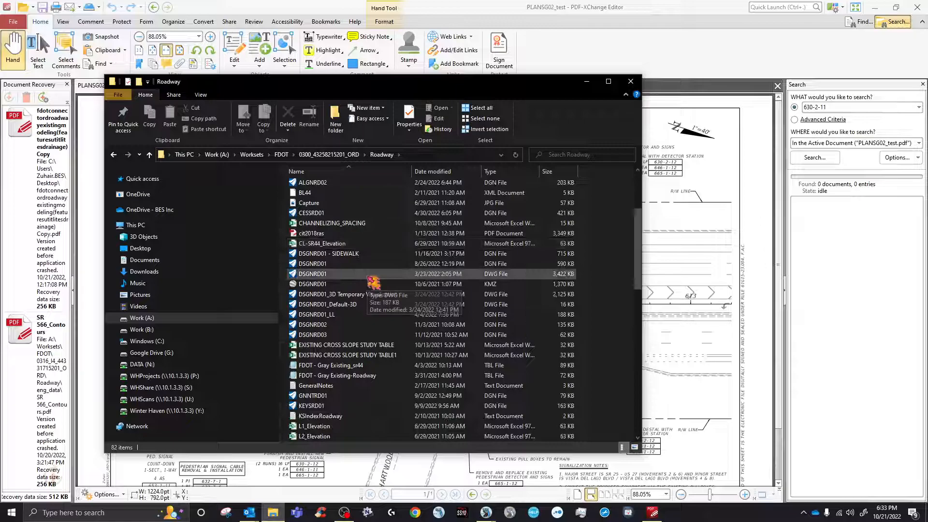
click(362, 376)
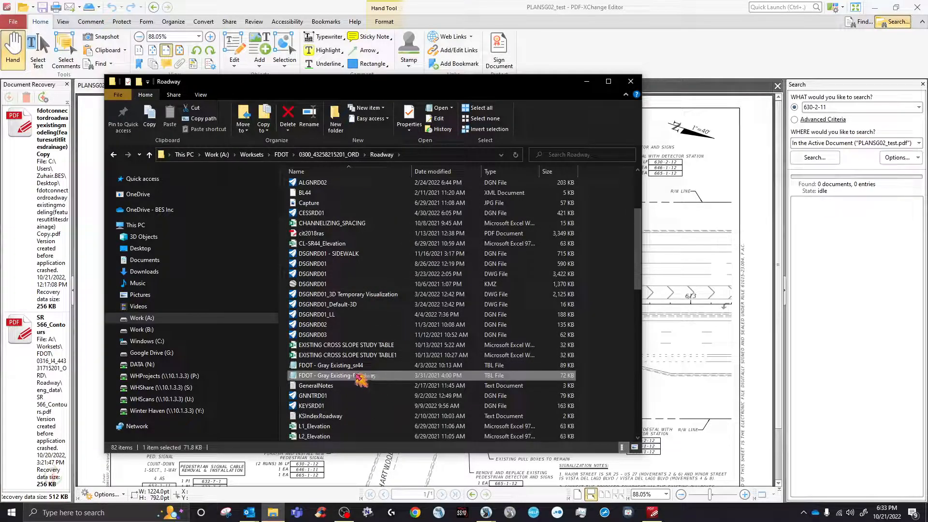
Find the FDOT - Gray Existing-Signalization pen table in the workset's Signalization folder and close File Explorer.
click(150, 154)
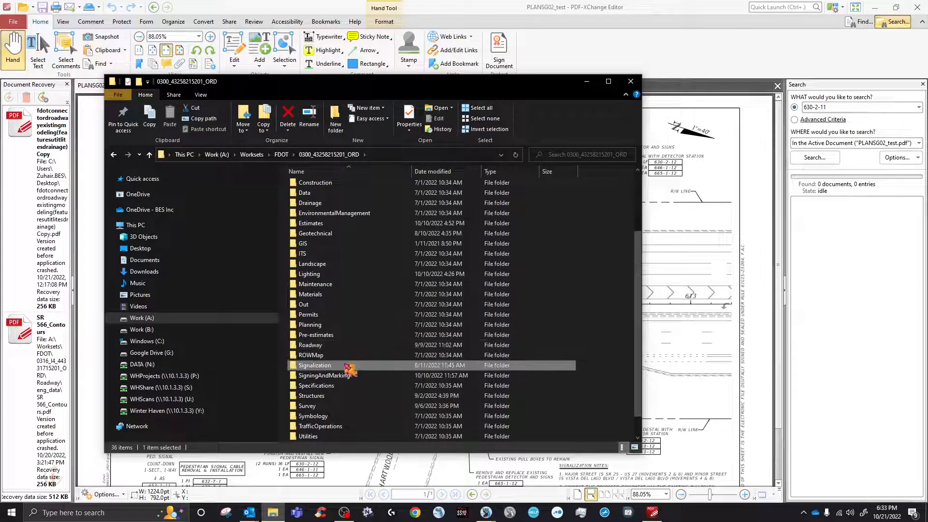
double_click(355, 366)
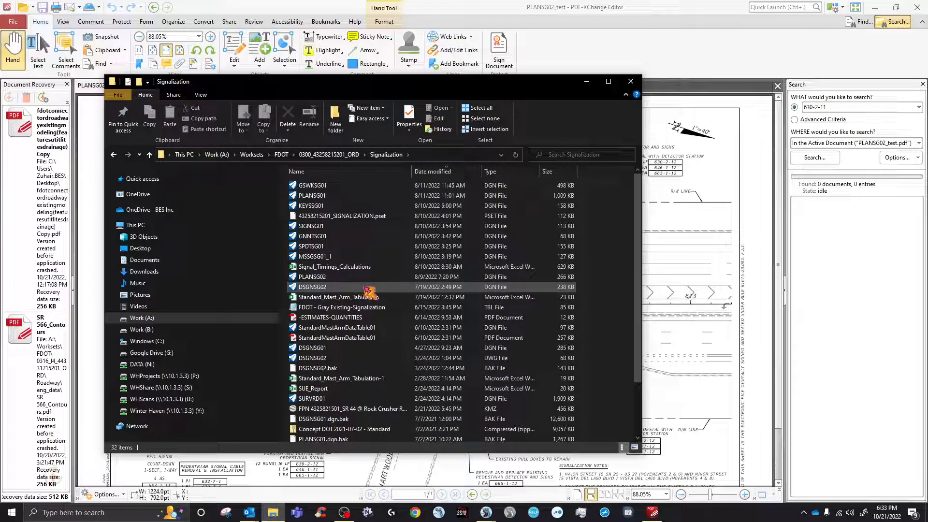
scroll(368, 291, down, 2)
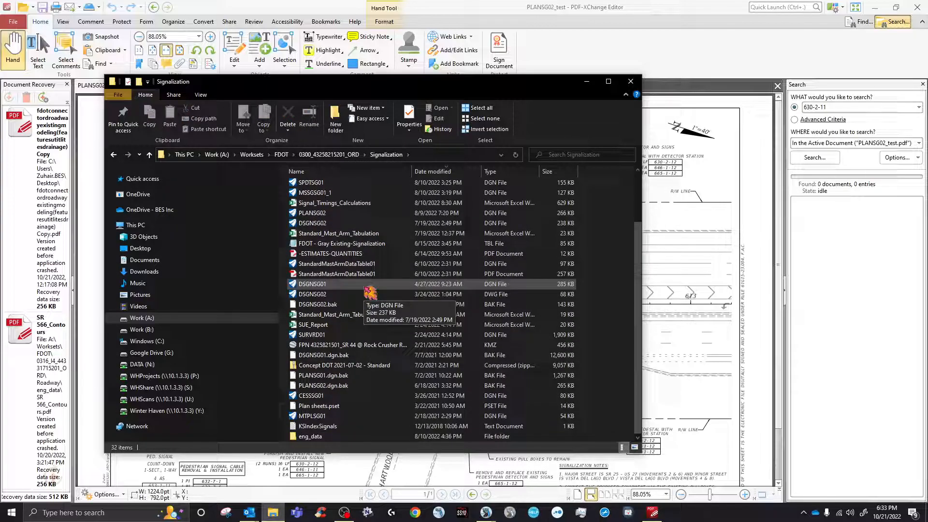
scroll(377, 383, up, 2)
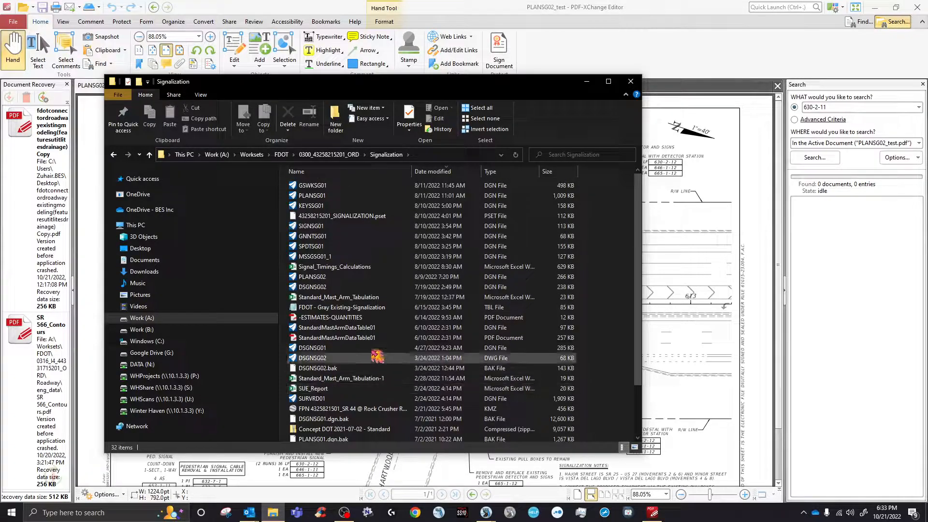
click(375, 310)
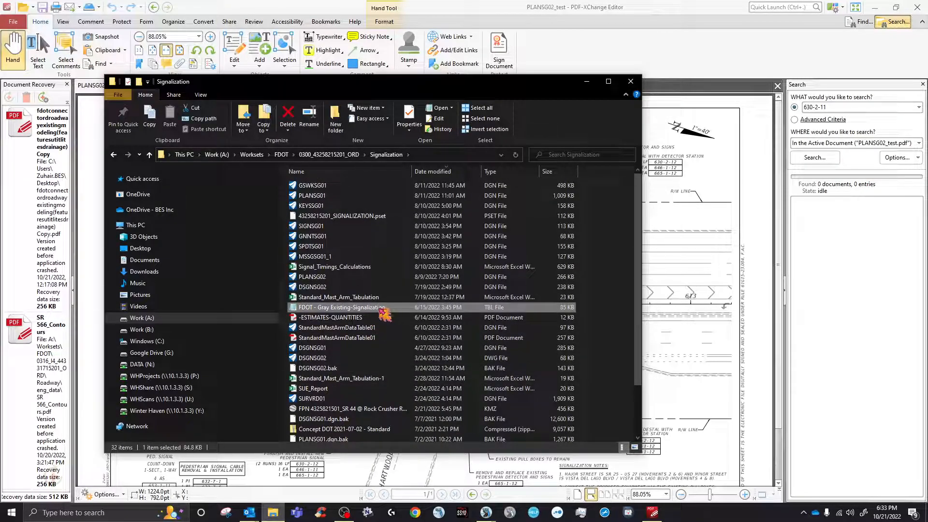
click(631, 82)
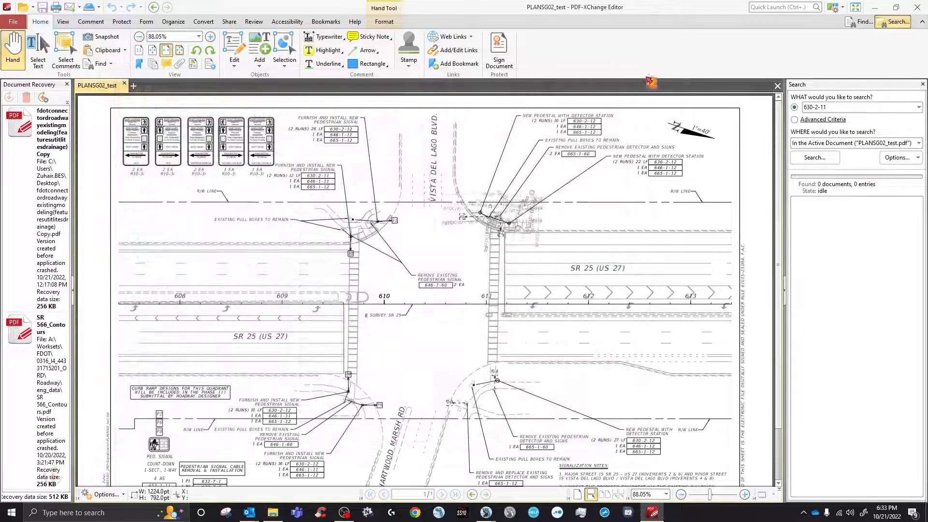
Minimize the PDF and switch back to OpenRoads Designer to view the BL1 - Plan 1 sheet.
click(875, 7)
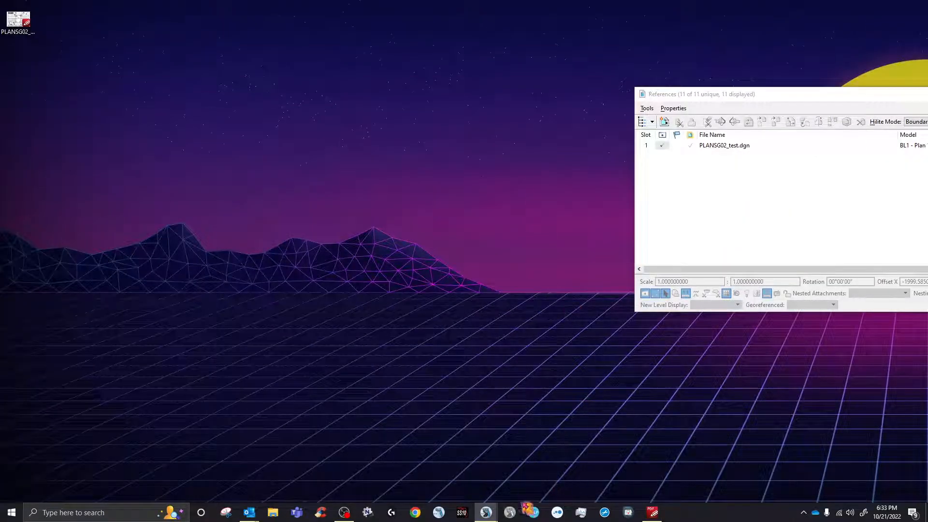
mouse_move(485, 513)
click(434, 459)
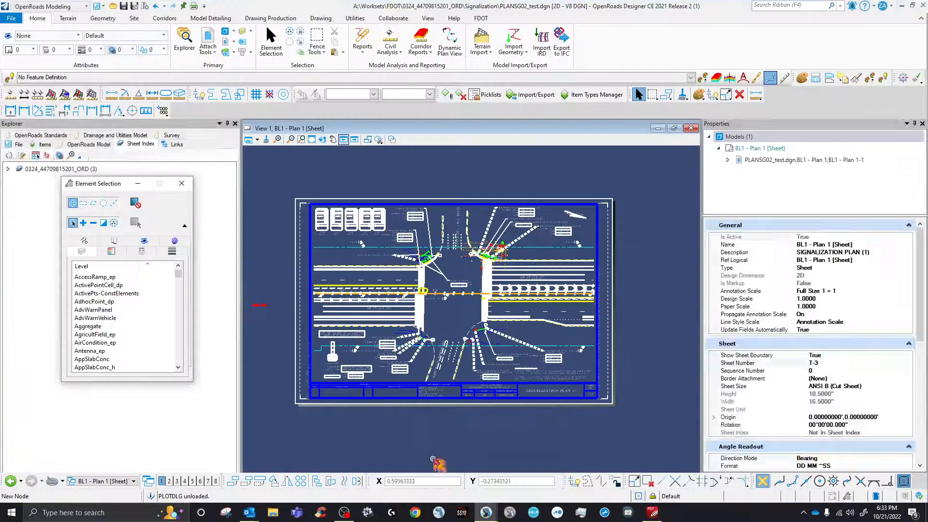
scroll(357, 275, up, 3)
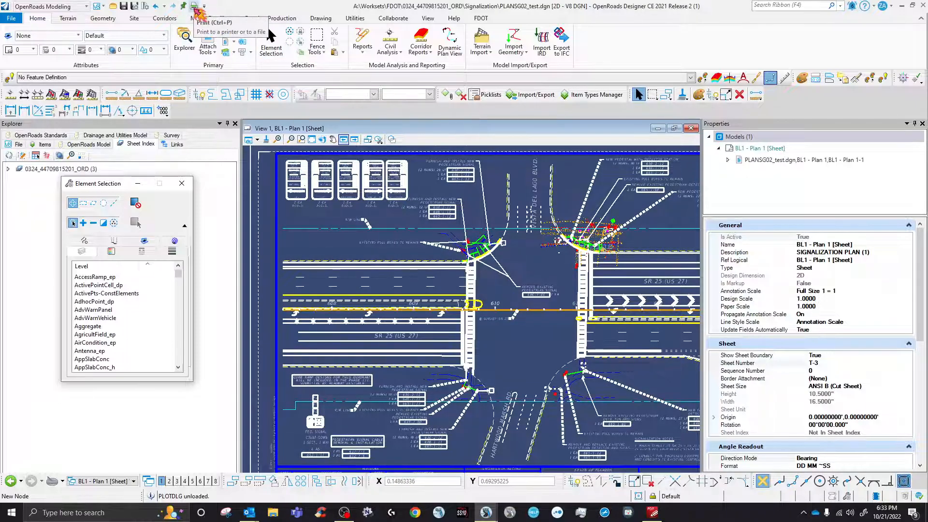
click(12, 19)
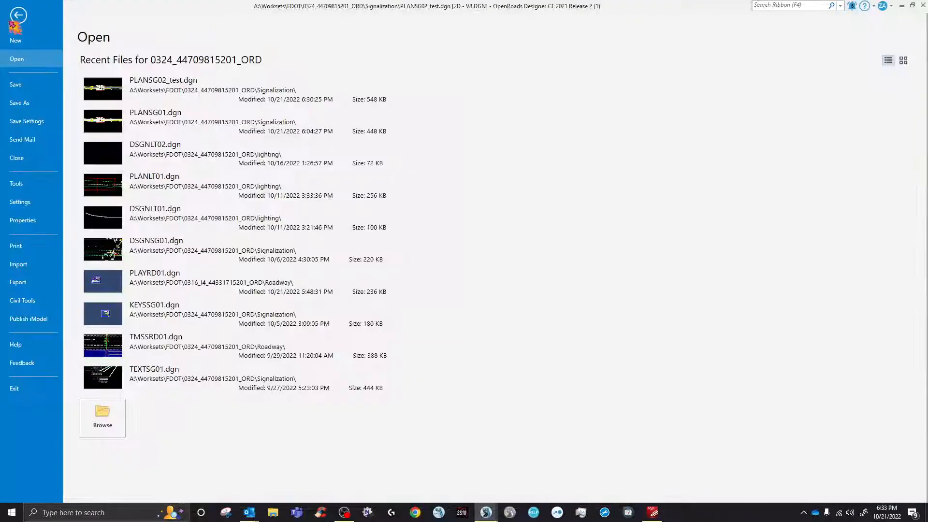
click(19, 16)
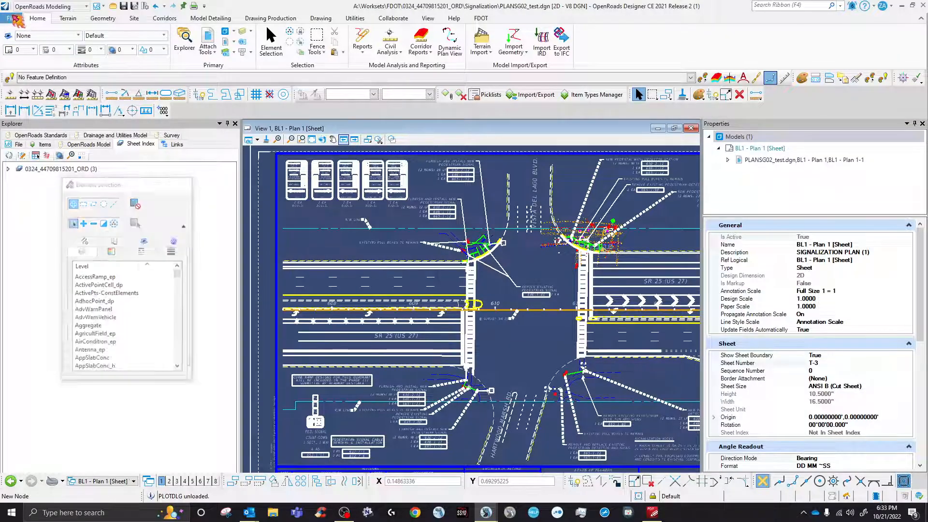
Open the Print Organizer for PLANSG02_test.dgn.
click(15, 19)
click(50, 246)
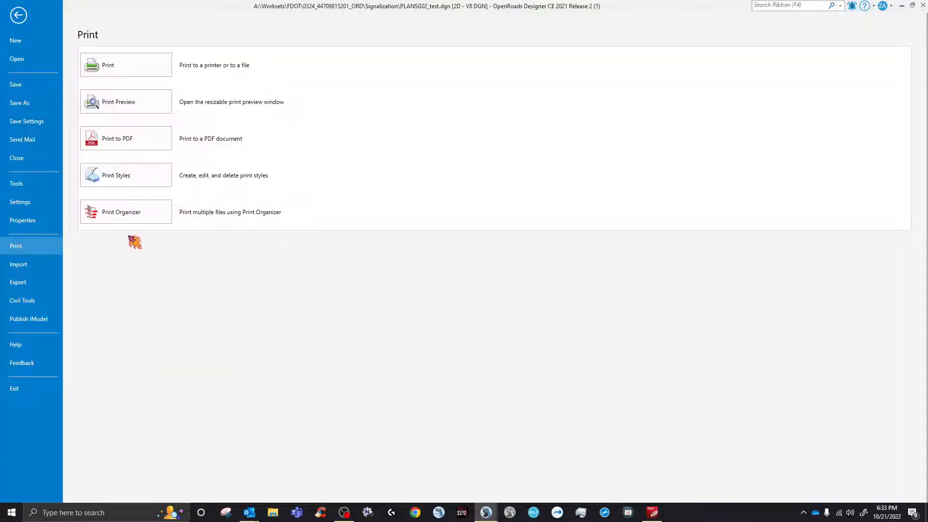
click(130, 220)
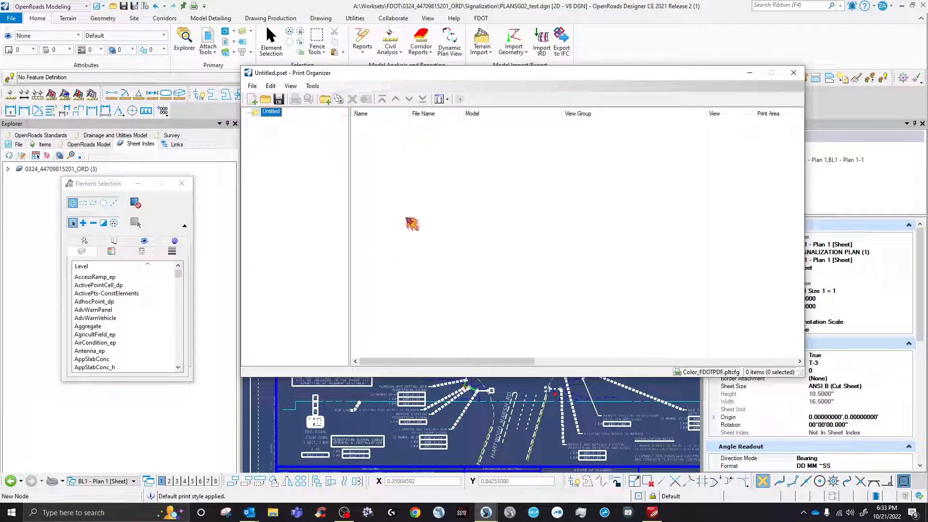
click(252, 86)
click(273, 106)
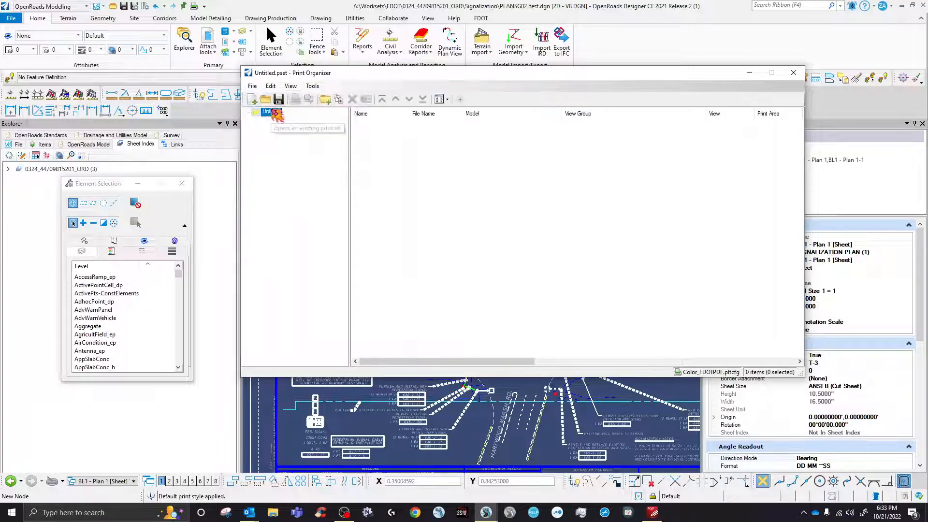
click(173, 80)
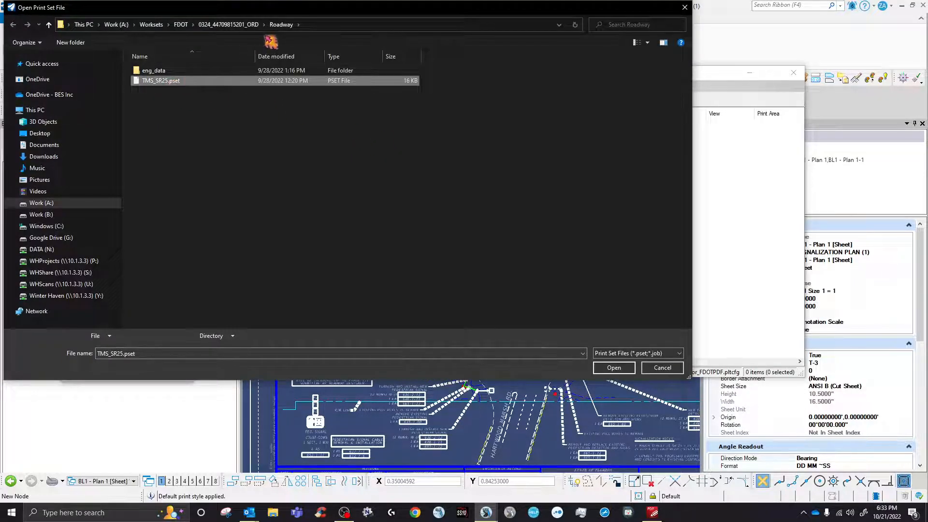
click(240, 27)
scroll(210, 225, down, 2)
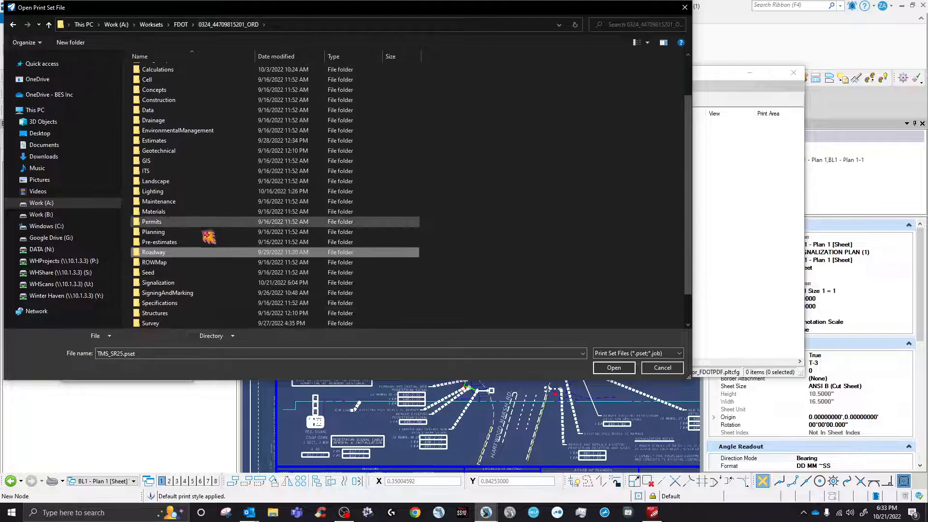
double_click(192, 281)
click(182, 80)
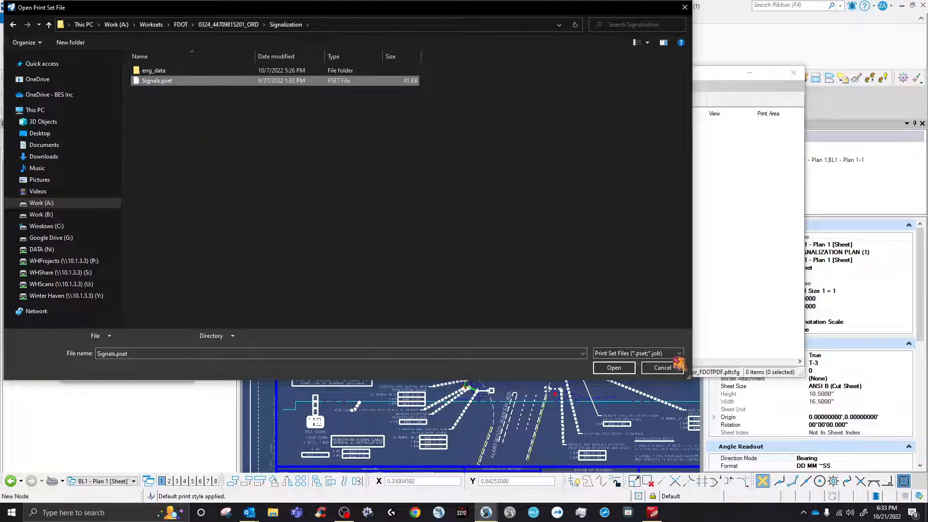
click(619, 369)
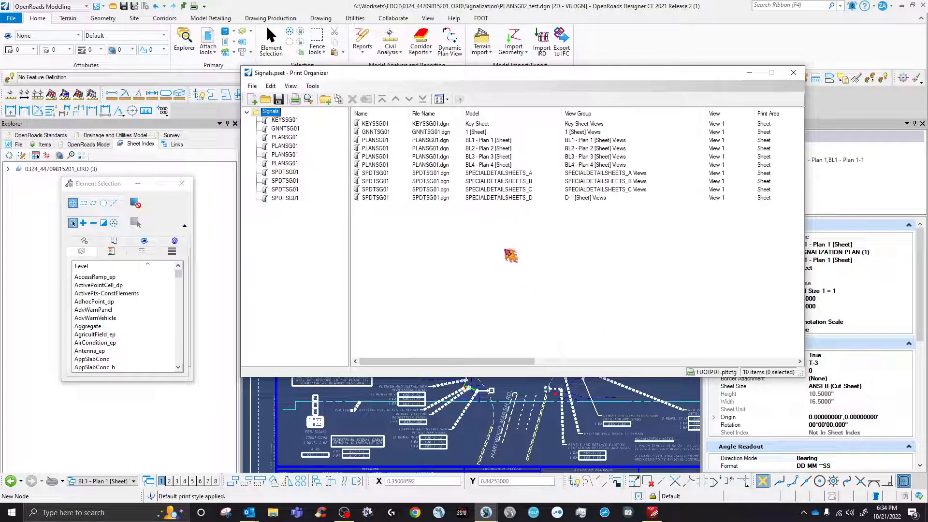
Check which pen table each sheet in the print set uses, widening the Pen Table column to read the full names.
drag(498, 361, 770, 362)
click(679, 125)
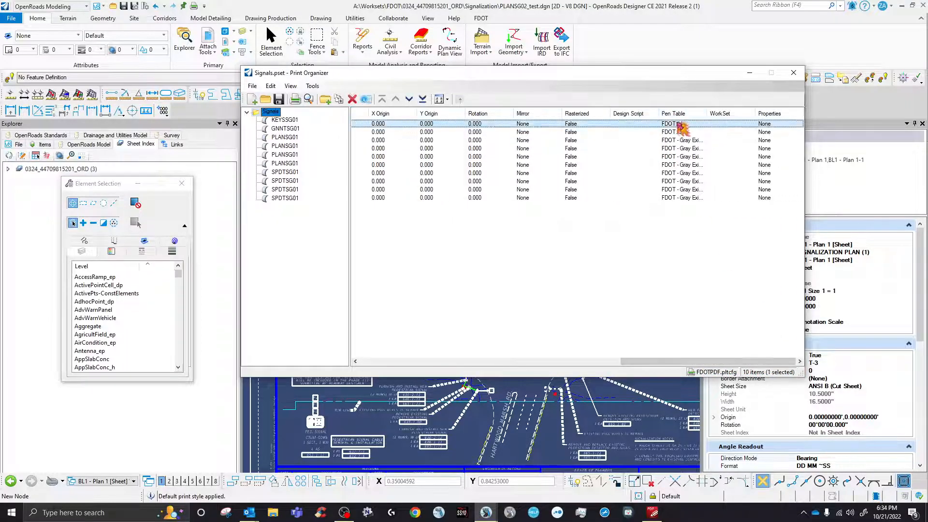
click(678, 132)
drag(734, 362, 447, 354)
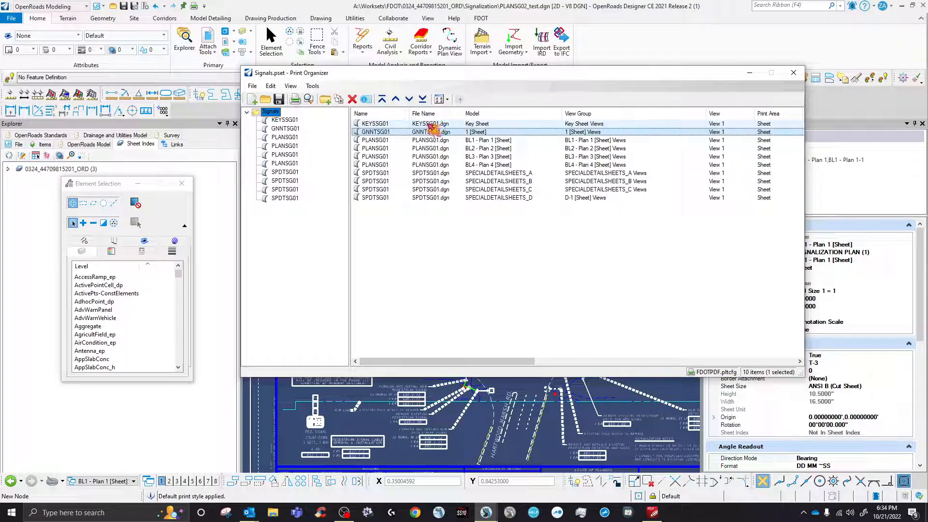
drag(478, 362, 760, 364)
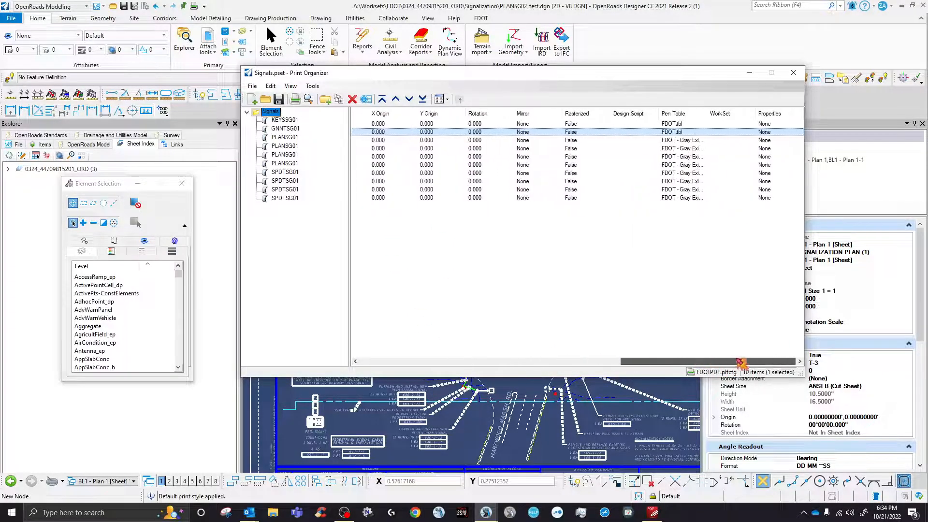
click(699, 140)
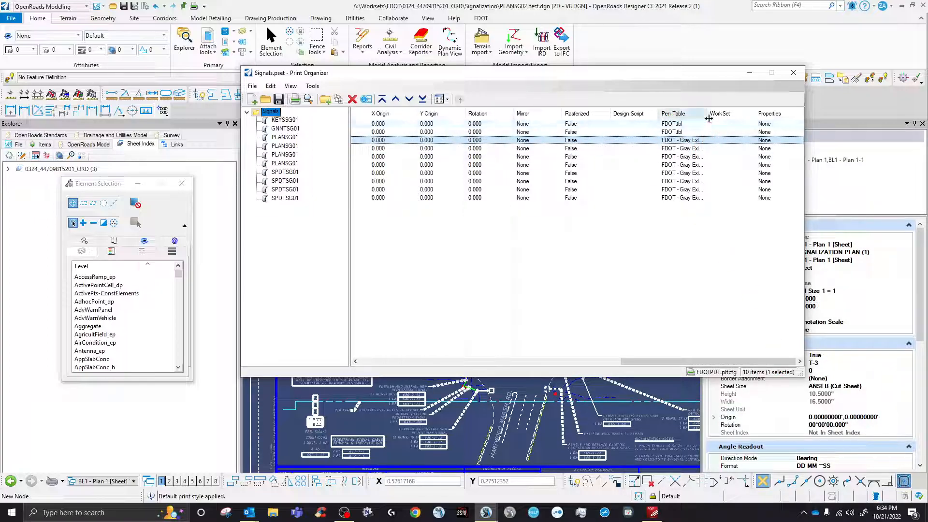
drag(707, 113, 761, 114)
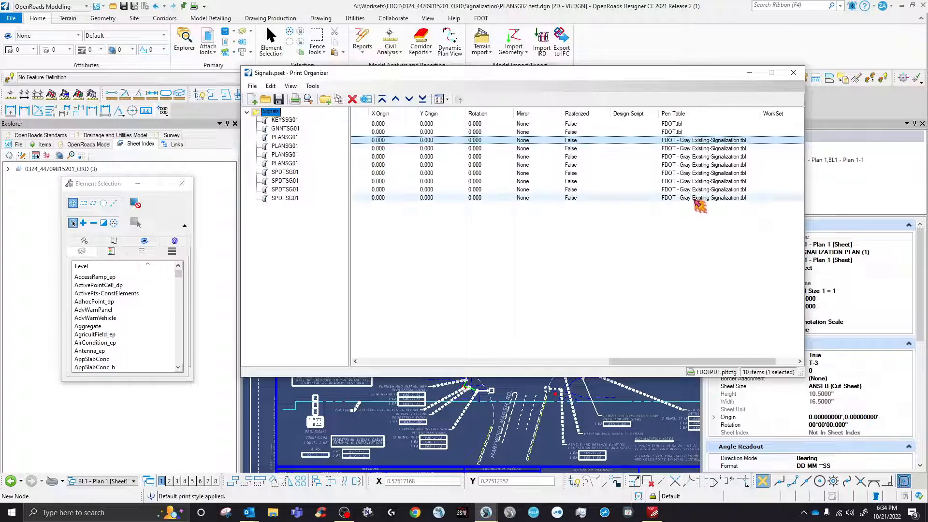
Select all PLANSG01 and SPDTSG01 sheets in the print set and open their shared properties.
ctrl+click(699, 198)
ctrl+click(699, 189)
ctrl+click(700, 181)
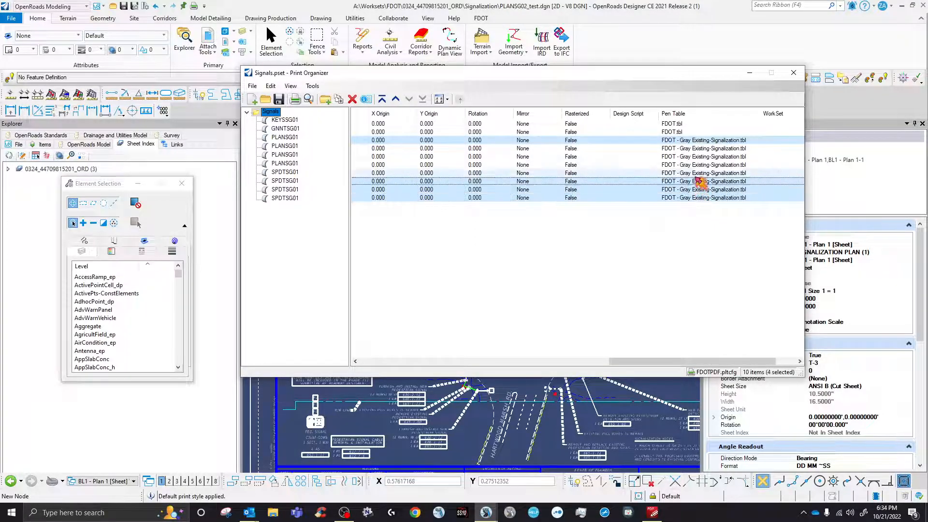
ctrl+click(697, 173)
ctrl+click(696, 165)
ctrl+click(694, 156)
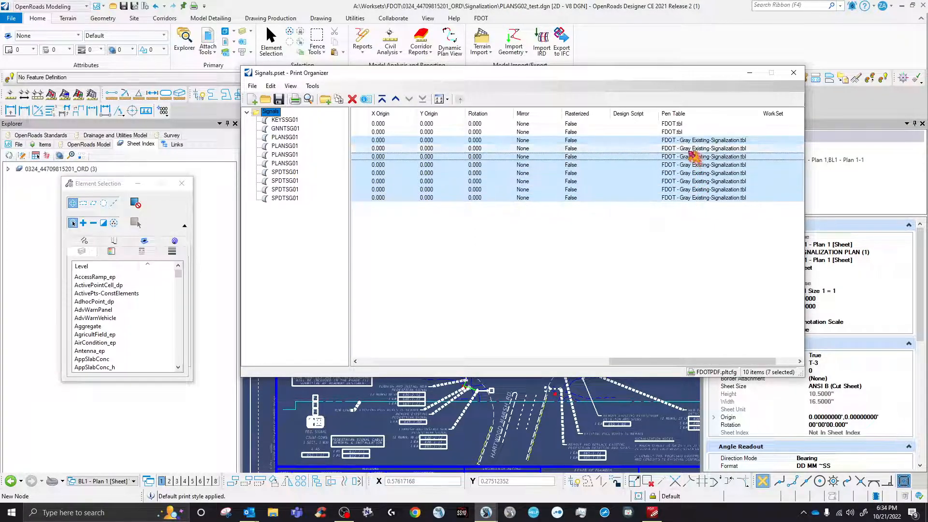
ctrl+click(692, 148)
right_click(693, 154)
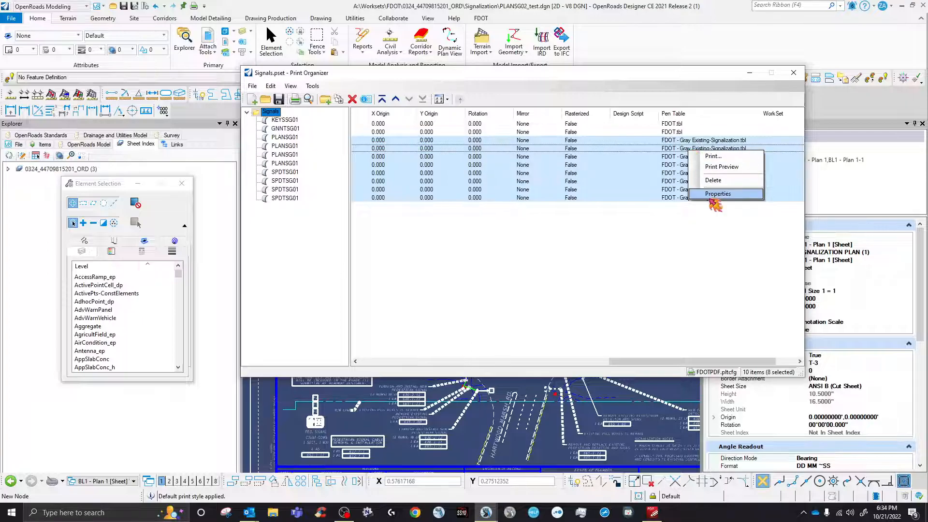
click(714, 193)
click(636, 291)
click(81, 204)
double_click(167, 181)
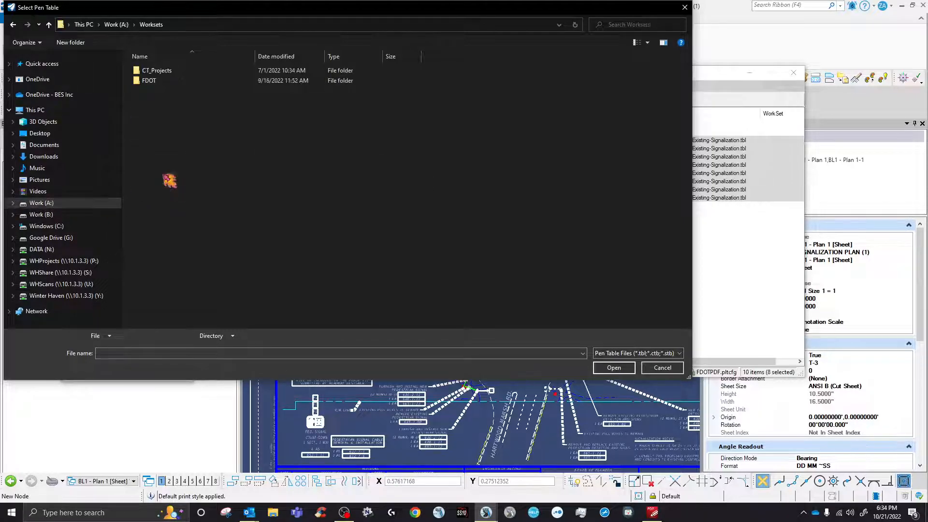
double_click(148, 81)
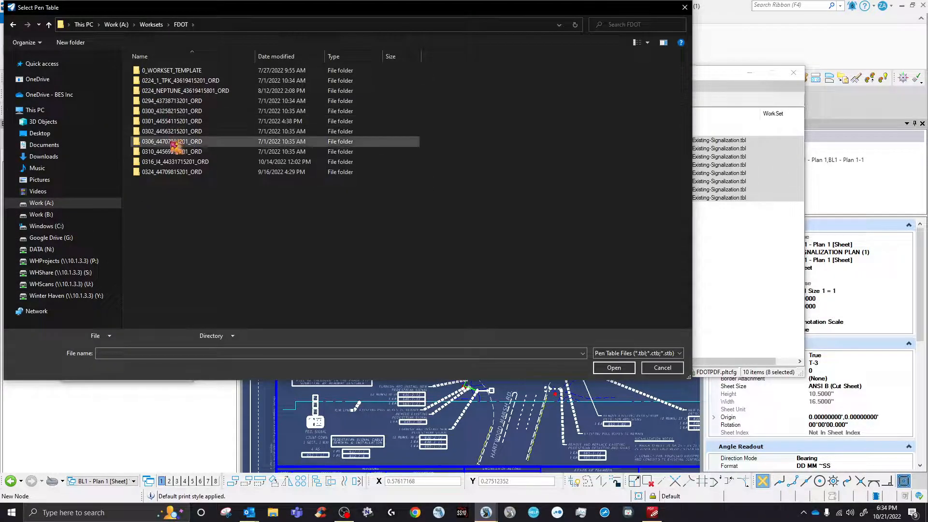
double_click(182, 173)
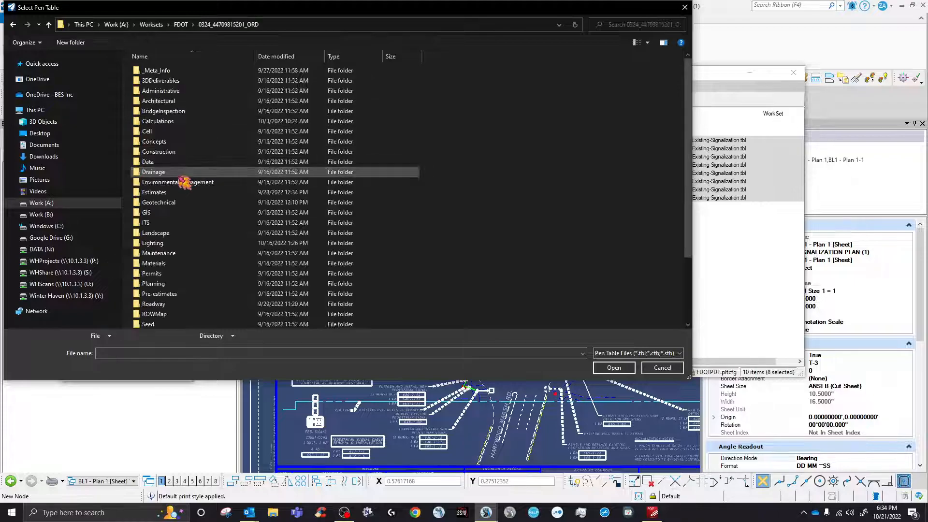
scroll(200, 263, down, 3)
double_click(227, 253)
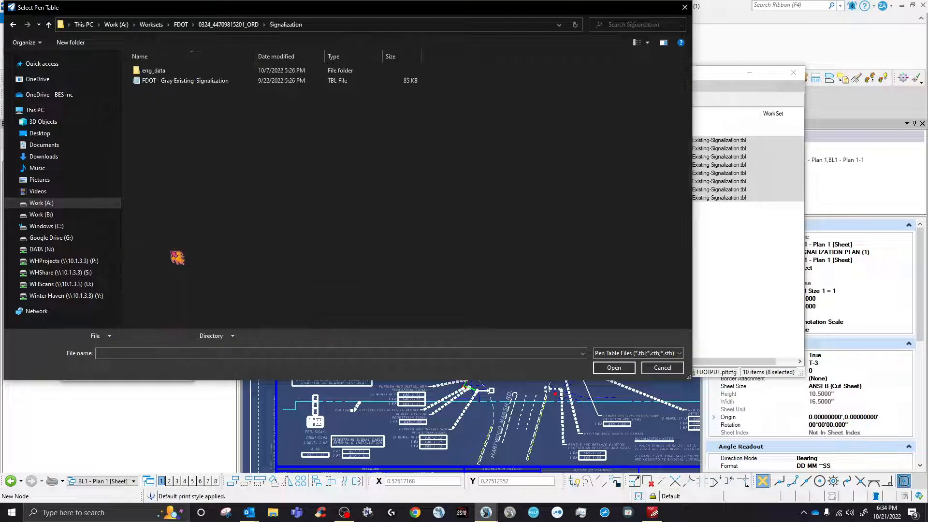
click(209, 80)
click(614, 367)
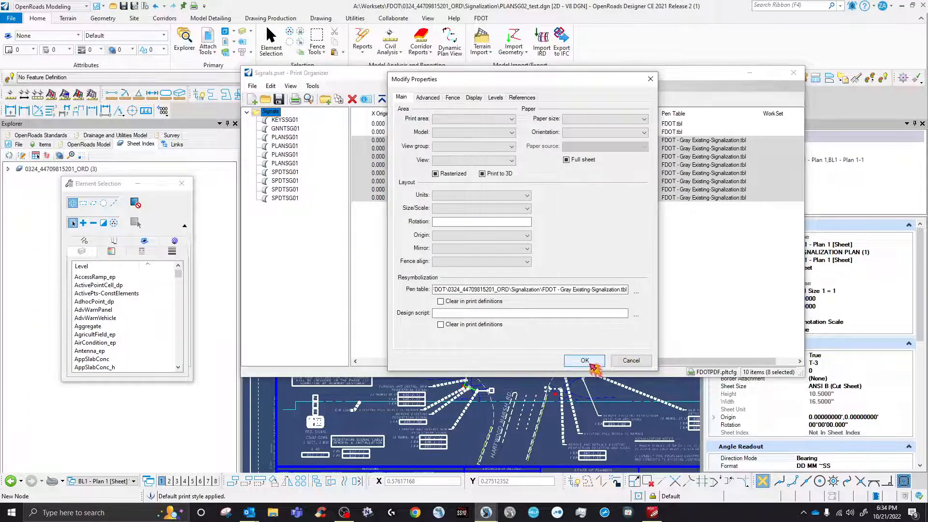
click(584, 361)
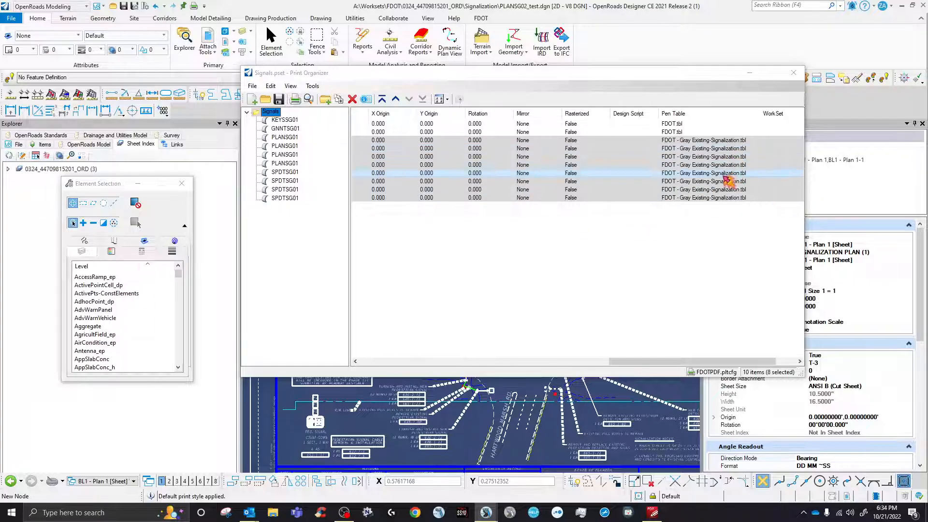
Review the print set's paper size and scale columns and close the Print Organizer.
click(648, 173)
drag(691, 361, 604, 364)
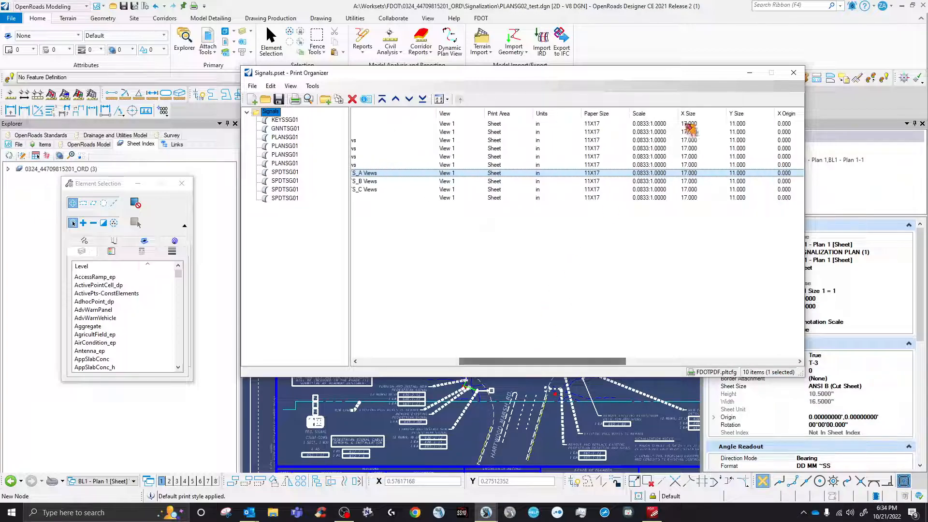
click(796, 73)
Start printing the BL1 - Plan 1 sheet and set the printer configuration to FDOTPDF.pltcfg.
click(468, 292)
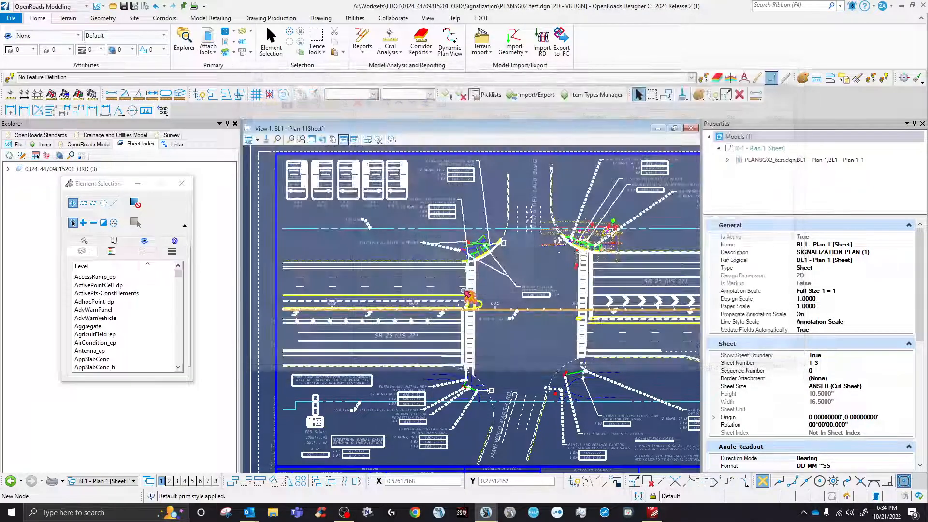
scroll(352, 259, down, 5)
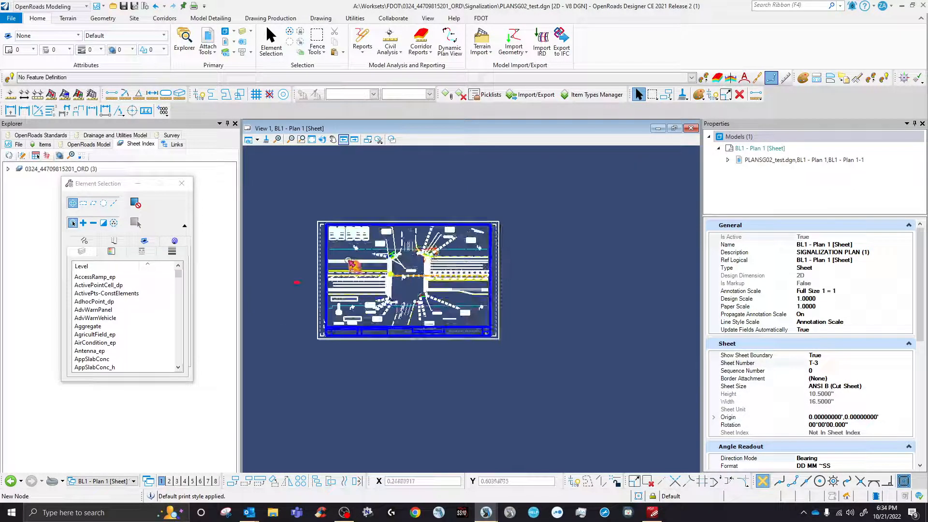
click(194, 7)
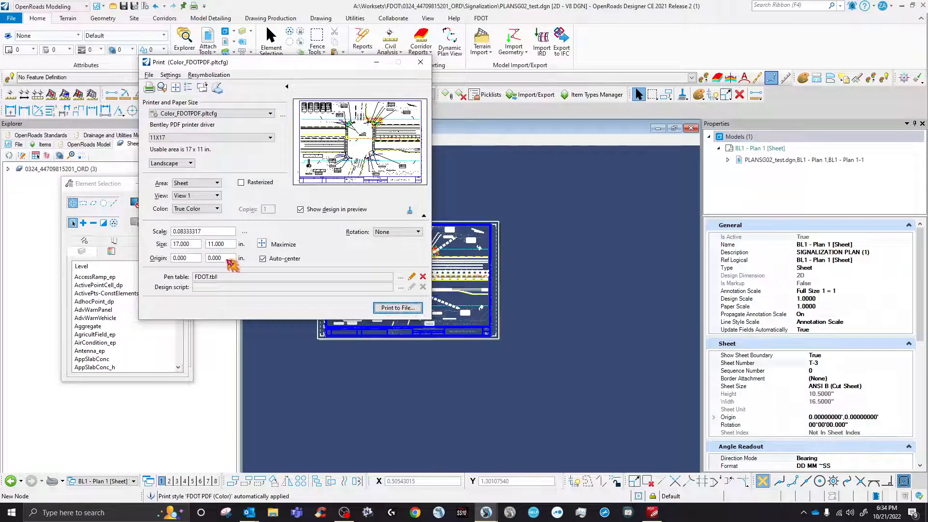
click(218, 114)
click(196, 161)
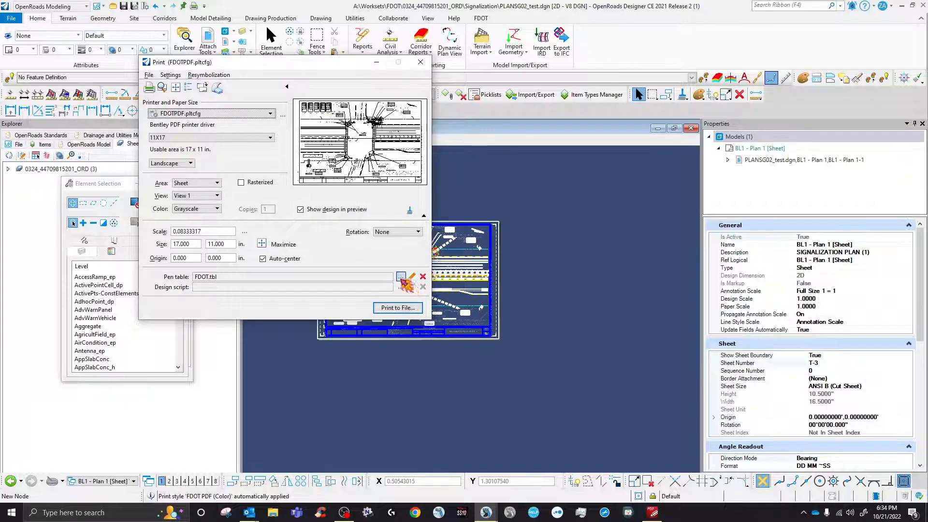
Copy the FDOT_GrayExisting pen table from the FDOT Plotting folder to the Desktop, leaving the pen table selection without choosing a file.
click(401, 278)
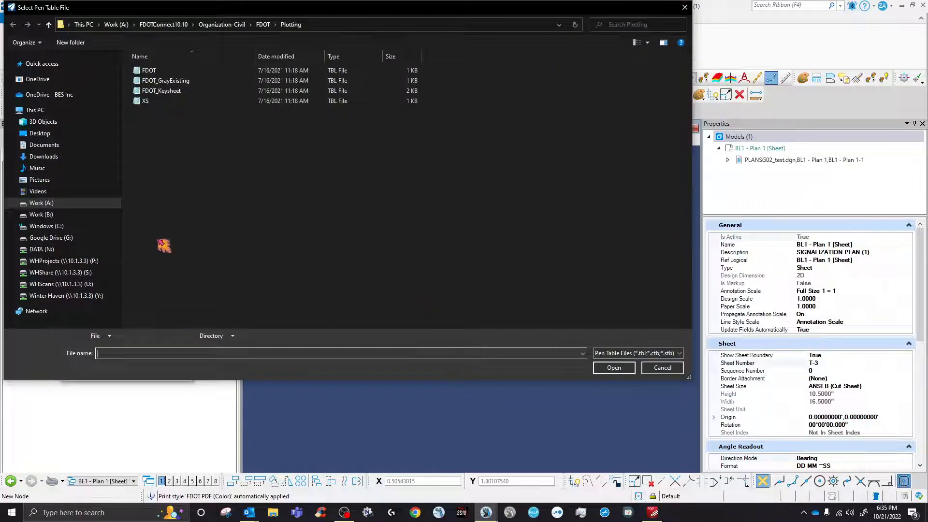
click(186, 82)
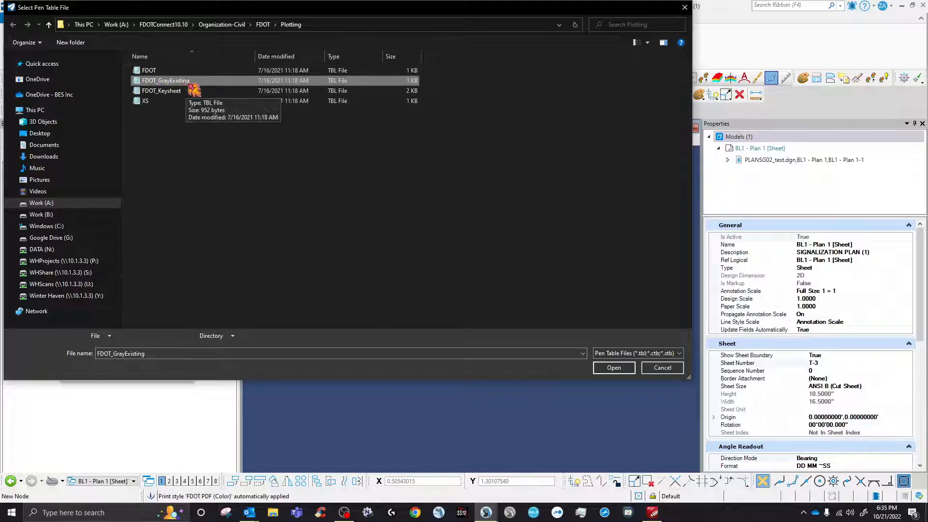
right_click(188, 85)
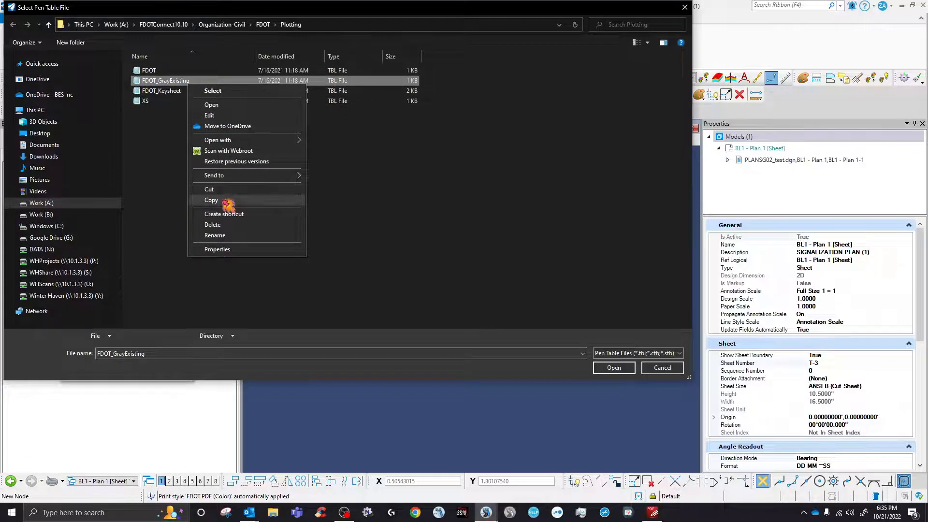
click(226, 201)
click(40, 133)
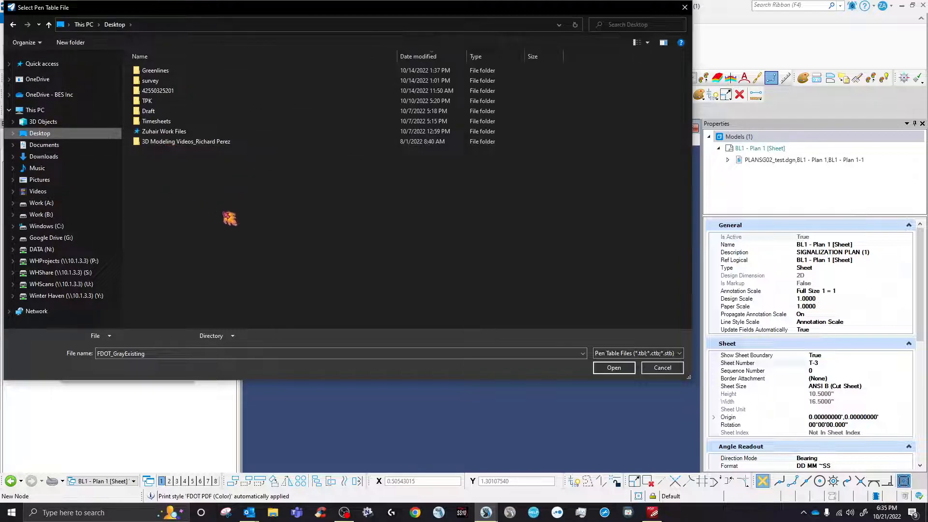
right_click(249, 217)
click(290, 272)
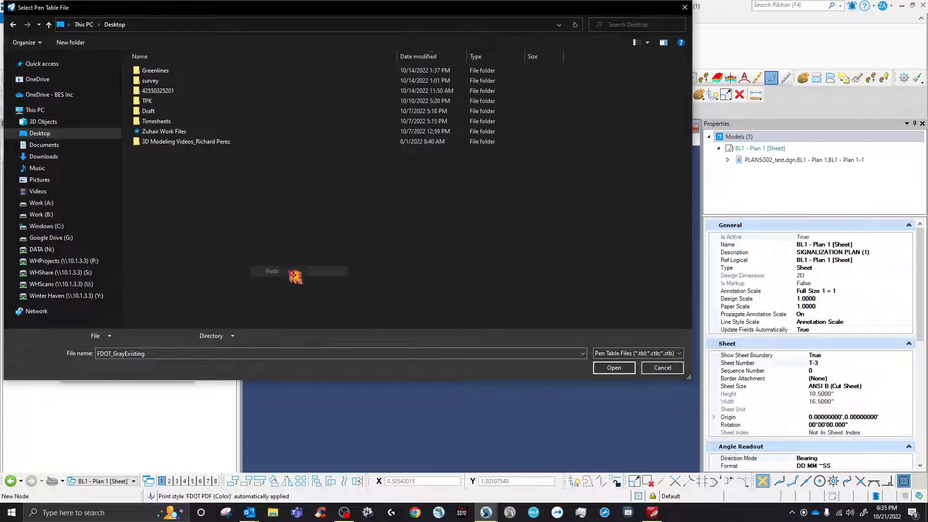
click(685, 7)
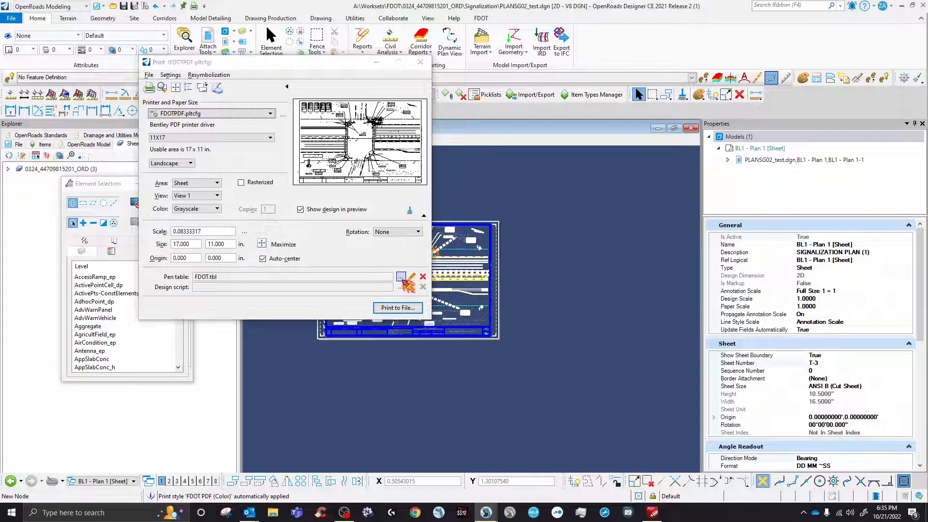
Set the print's pen table to the FDOT_GrayExisting copy on the Desktop.
click(400, 276)
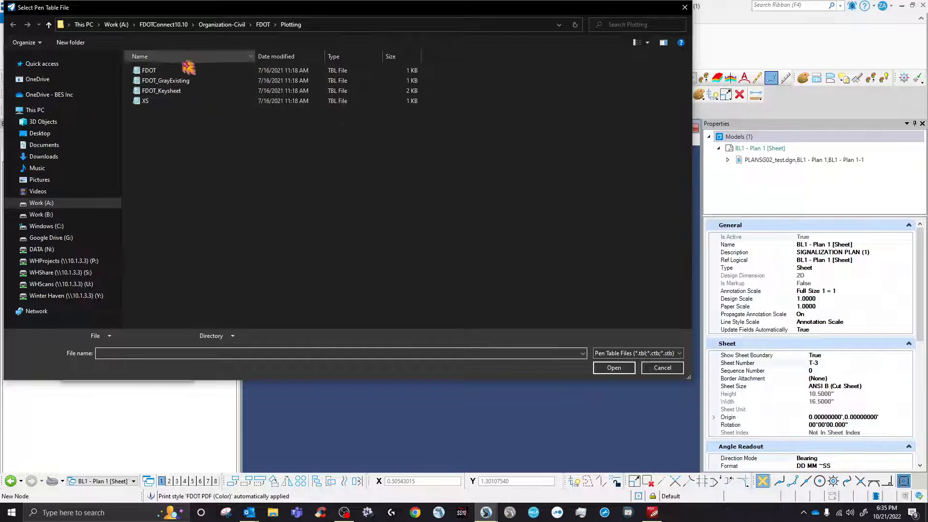
click(89, 136)
click(164, 71)
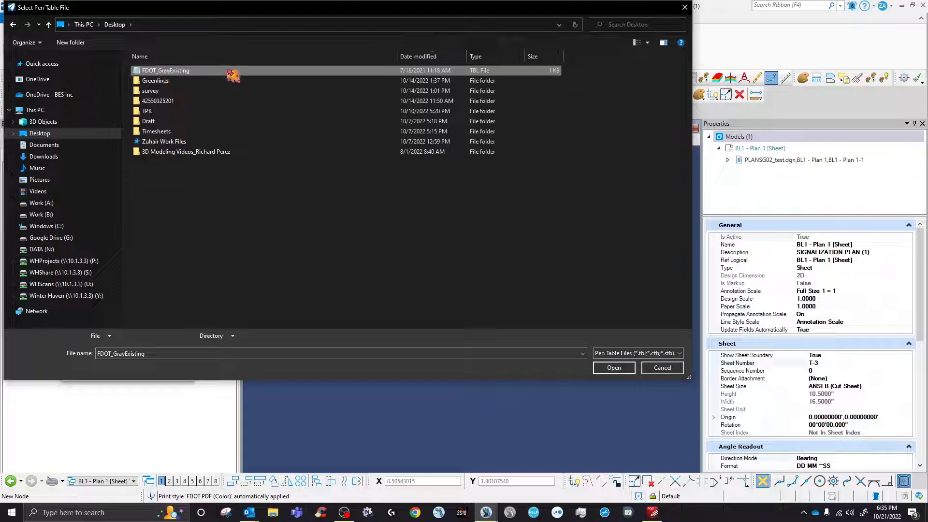
click(614, 367)
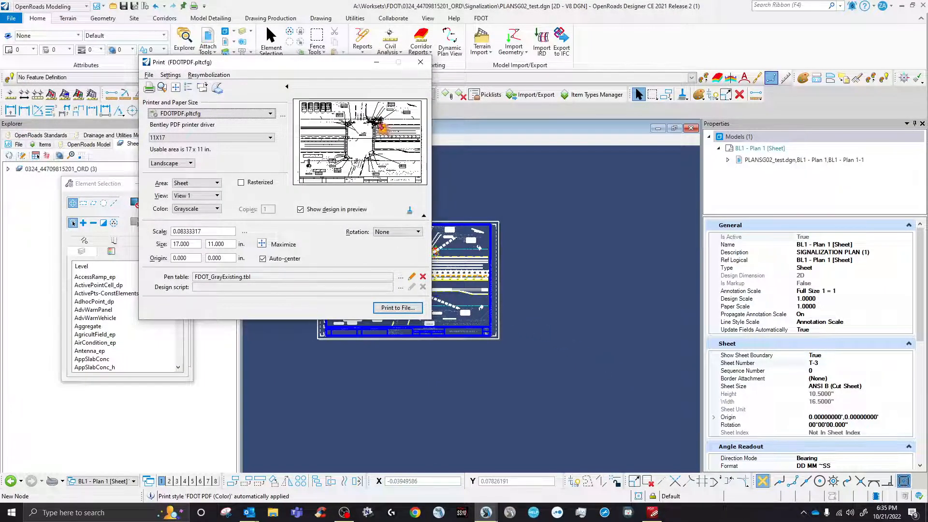
Open the FDOT_GrayExisting pen table for editing and review its GrayExisting, GuidSIGNFill and ConstructionOff sections.
click(412, 278)
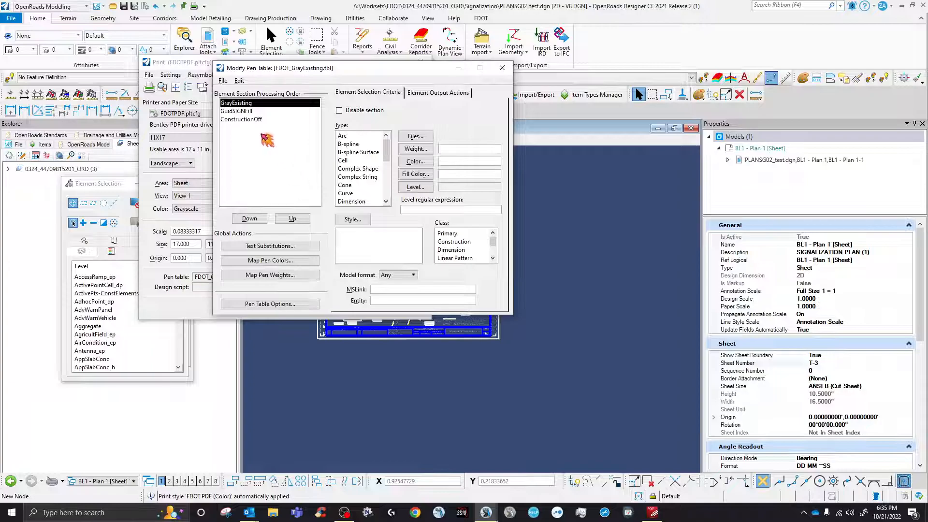
click(244, 111)
click(242, 119)
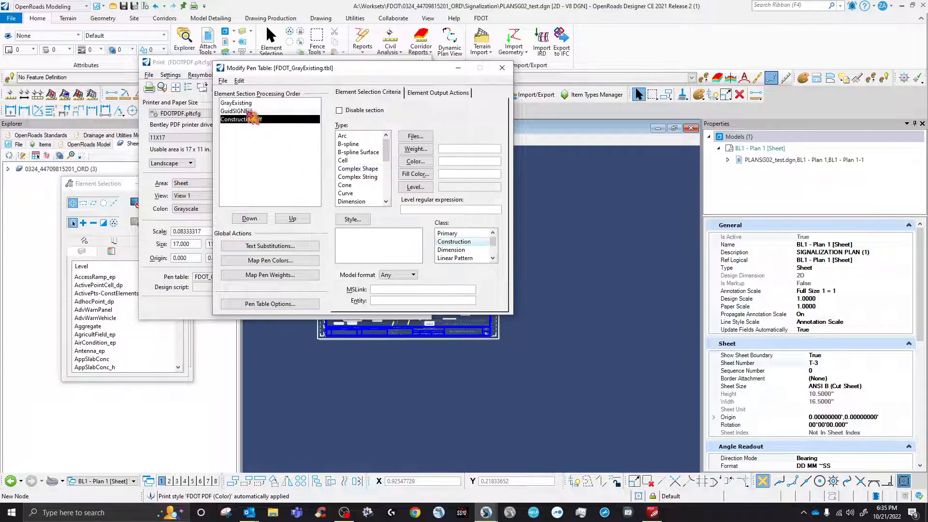
click(252, 104)
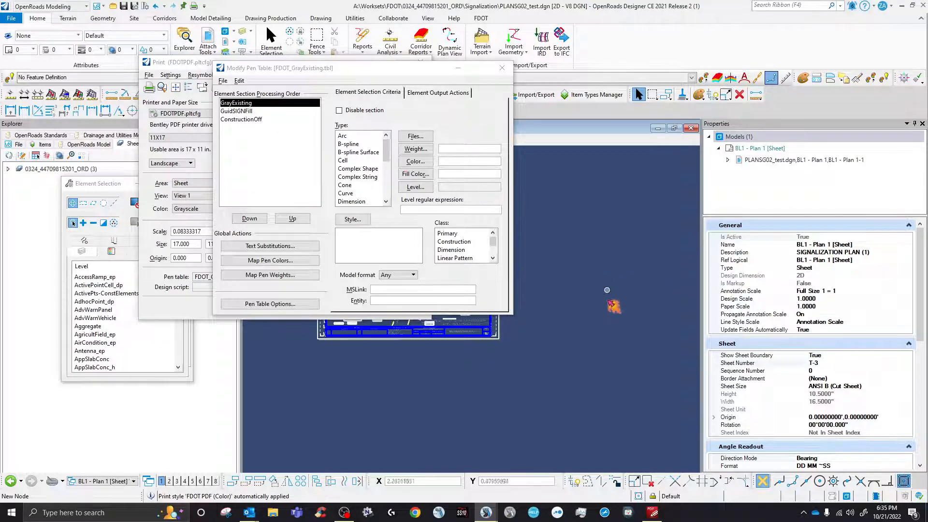
drag(321, 75, 330, 114)
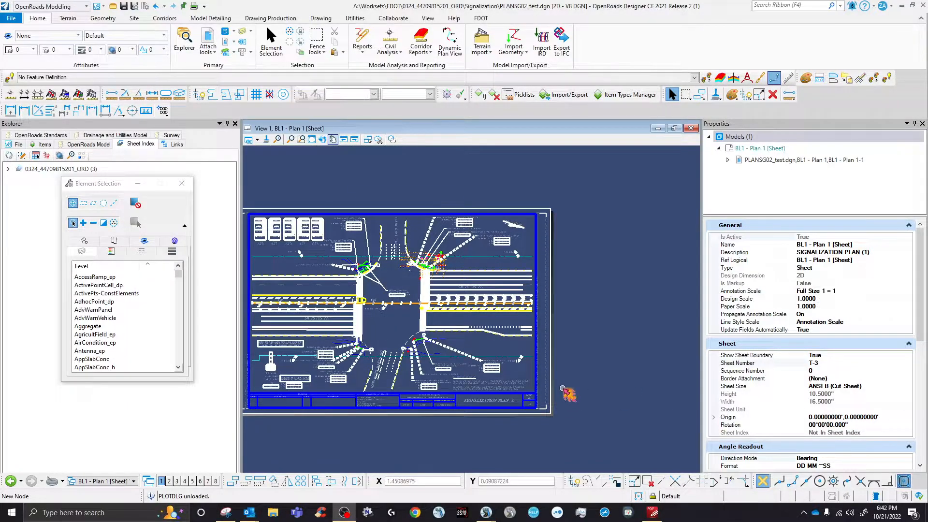
Narrow the Explorer panel to give the BL1 - Plan 1 sheet view more room.
scroll(425, 367, down, 2)
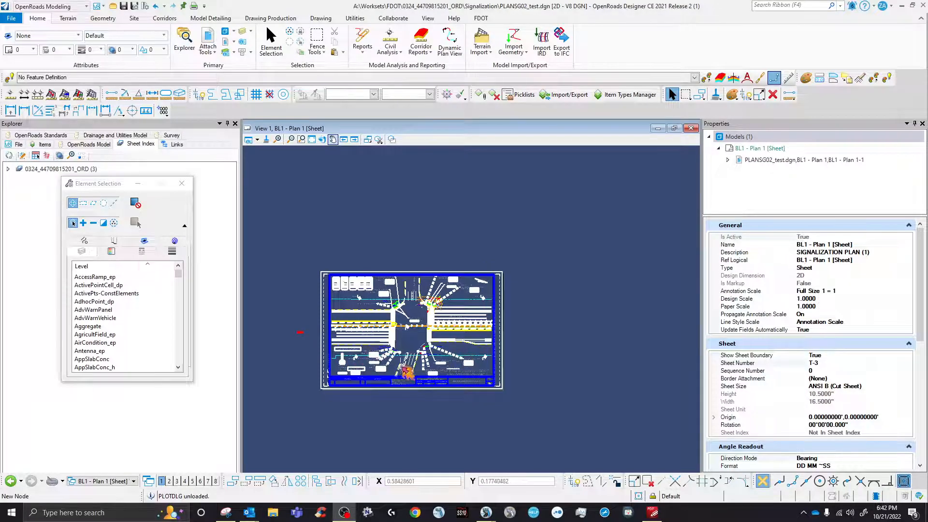
scroll(405, 371, up, 3)
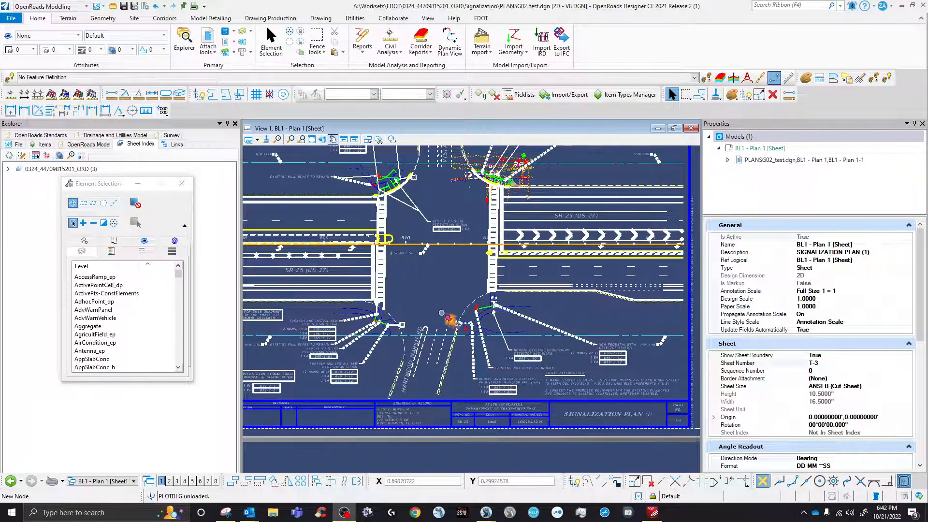
scroll(450, 328, down, 3)
scroll(459, 343, up, 1)
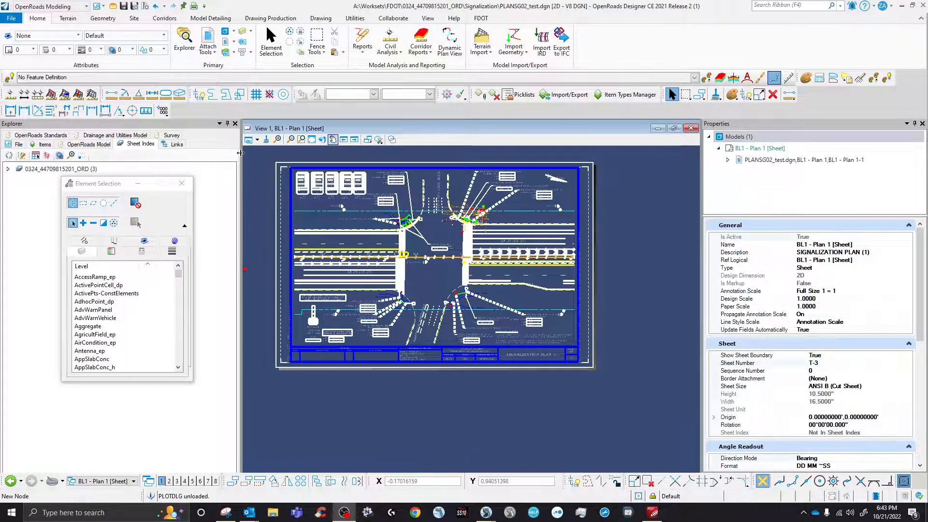
drag(242, 171, 95, 207)
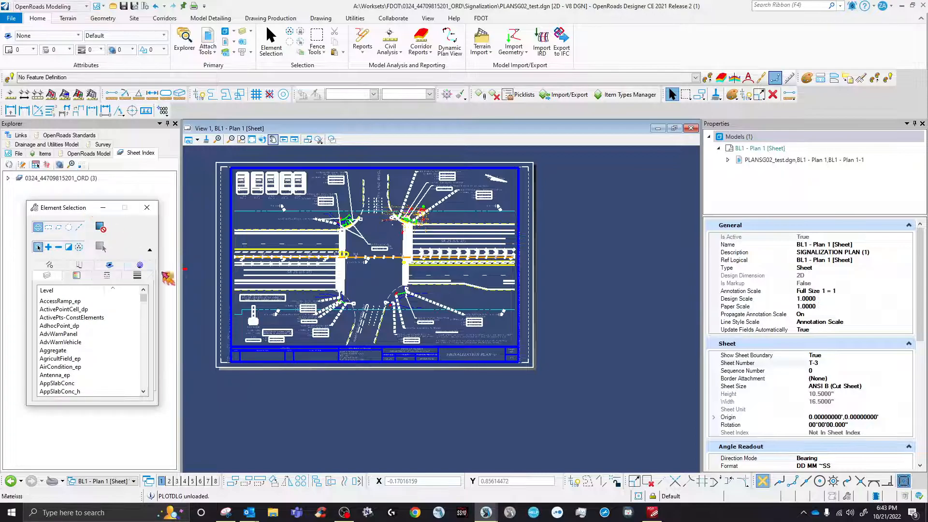
scroll(393, 263, down, 3)
scroll(340, 215, up, 3)
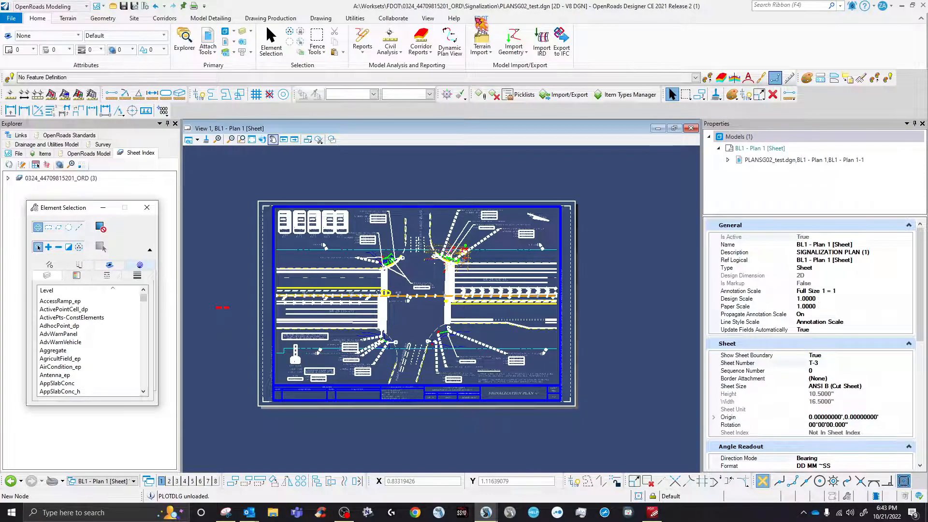
Start printing the BL1 - Plan 1 sheet and copy the FDOT_GrayExisting pen table from the Plotting folder to the Desktop, replacing the existing copy.
click(194, 5)
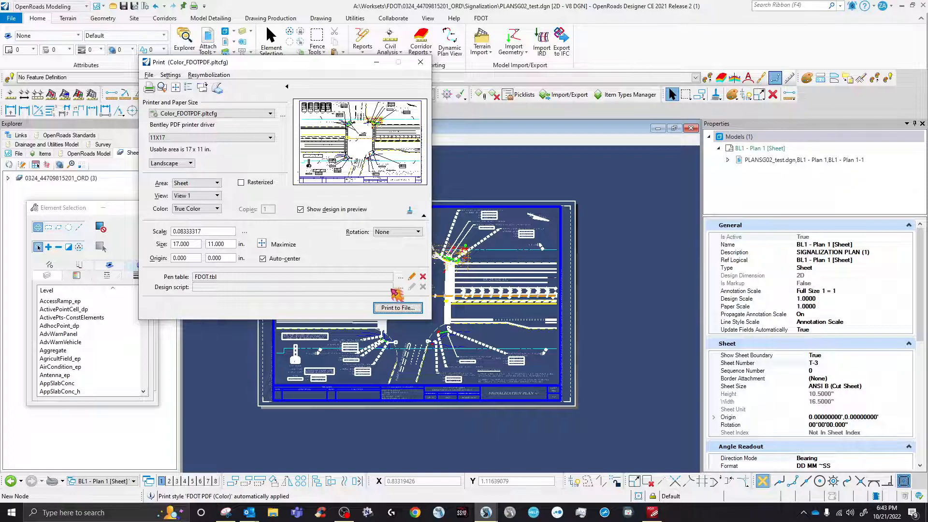
click(400, 277)
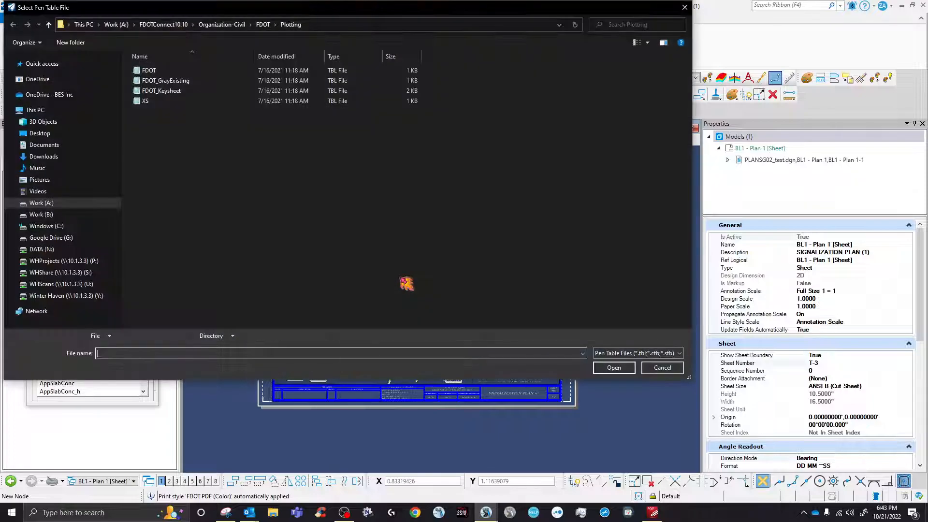
click(187, 82)
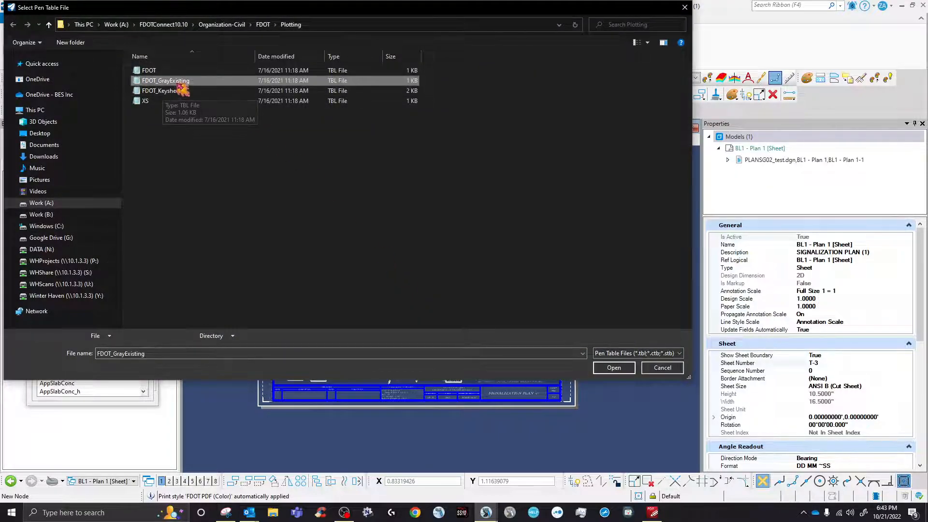
right_click(179, 77)
click(227, 197)
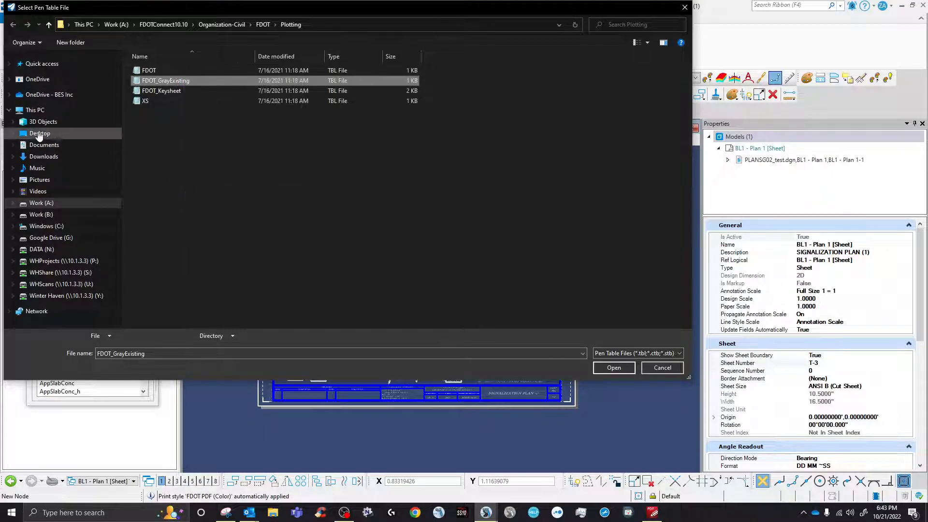
click(37, 134)
right_click(264, 229)
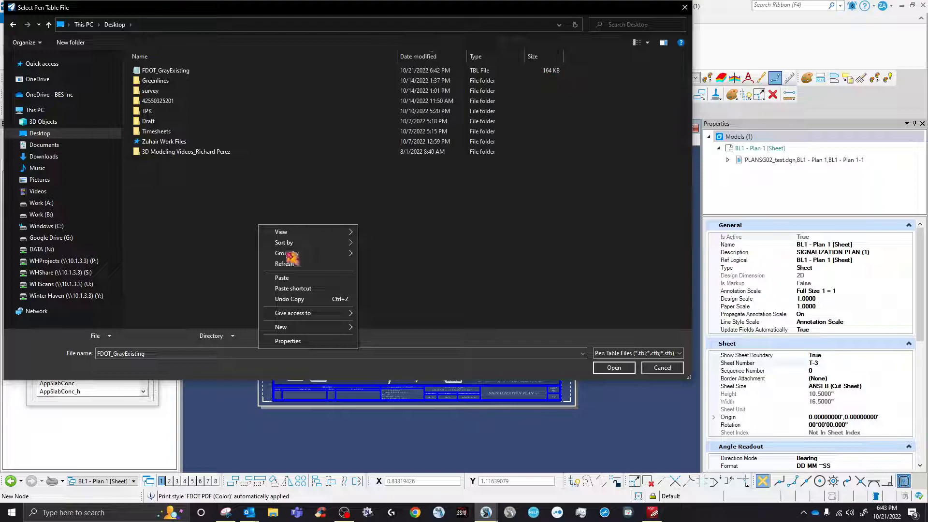
click(288, 278)
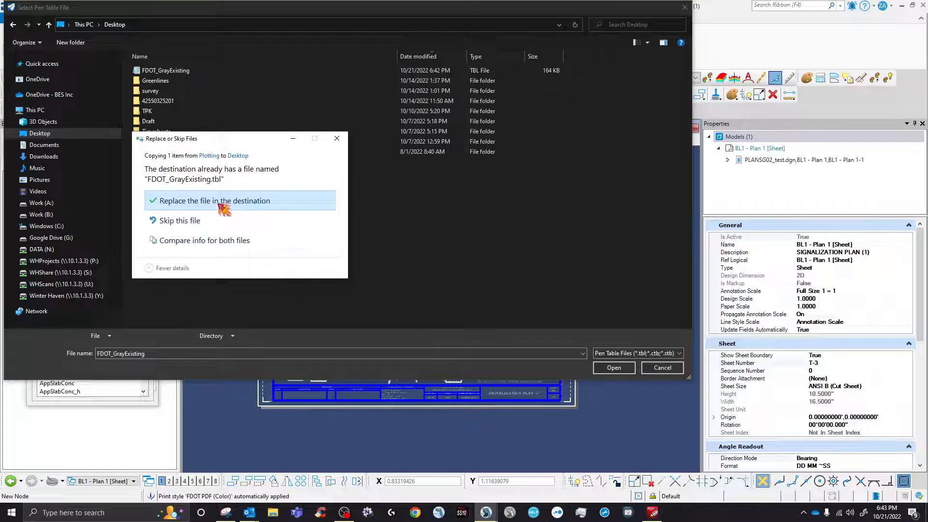
click(224, 206)
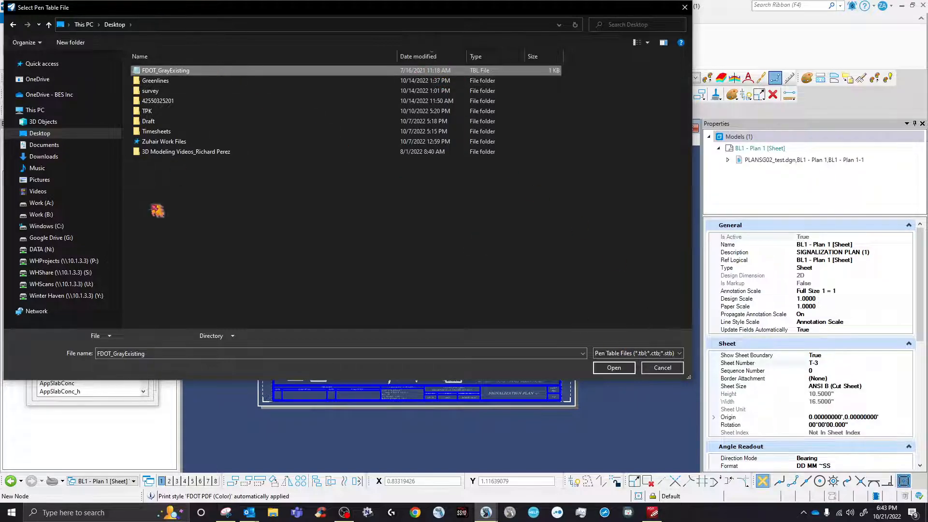
Rename the Desktop copy of the pen table as FDOT_GrayExisting_signal.
double_click(148, 354)
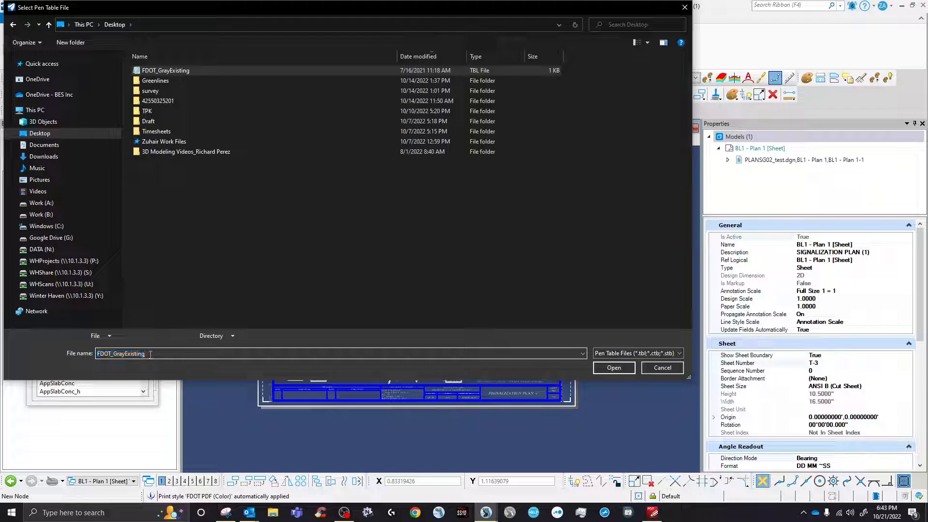
text(_signal)
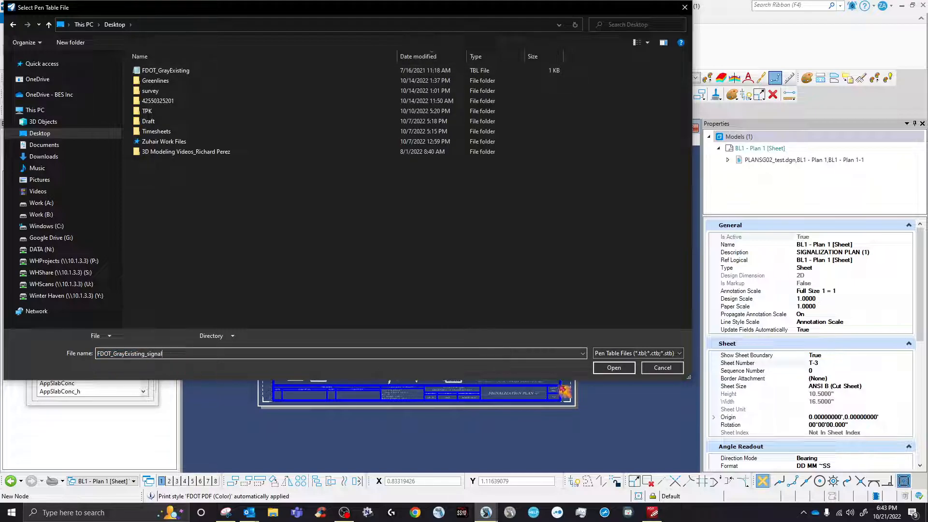
click(194, 71)
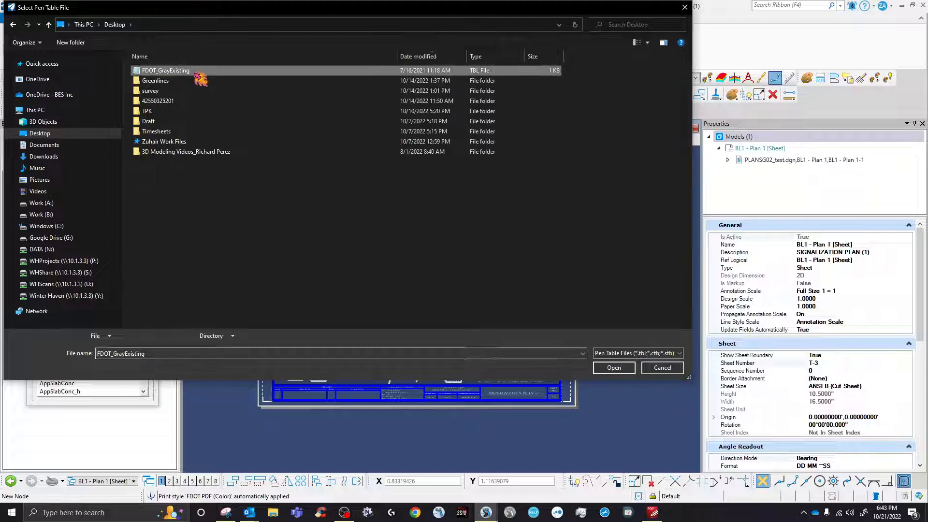
right_click(193, 72)
click(233, 239)
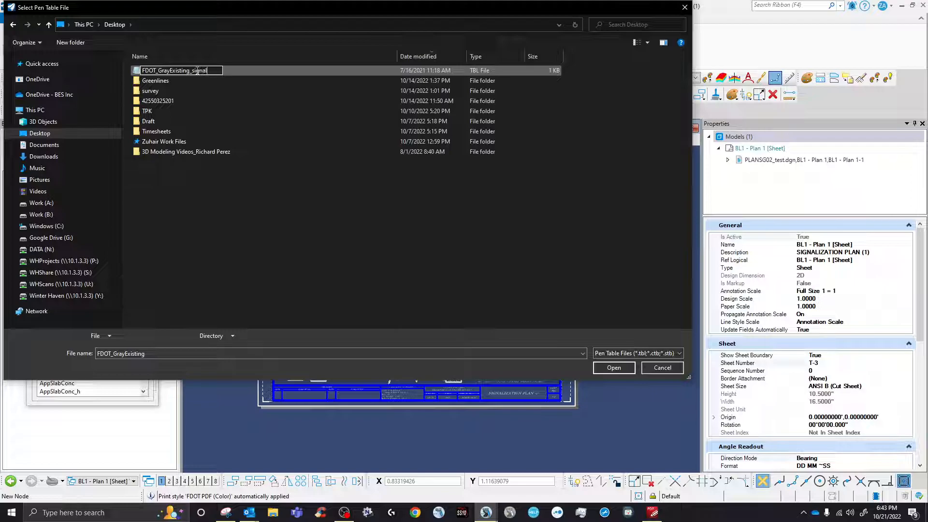
key(Return)
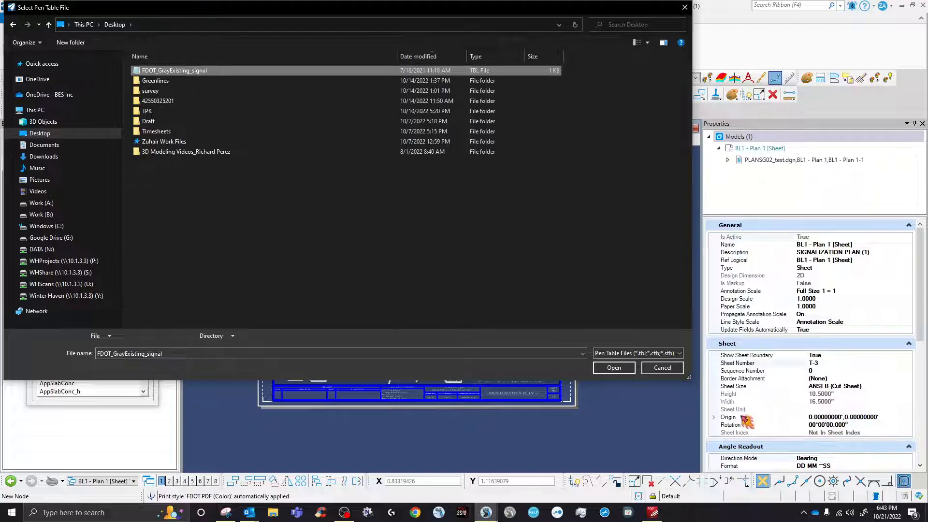
Set the print's pen table to FDOT_GrayExisting_signal and its printer configuration to FDOTPDF.pltcfg.
click(614, 368)
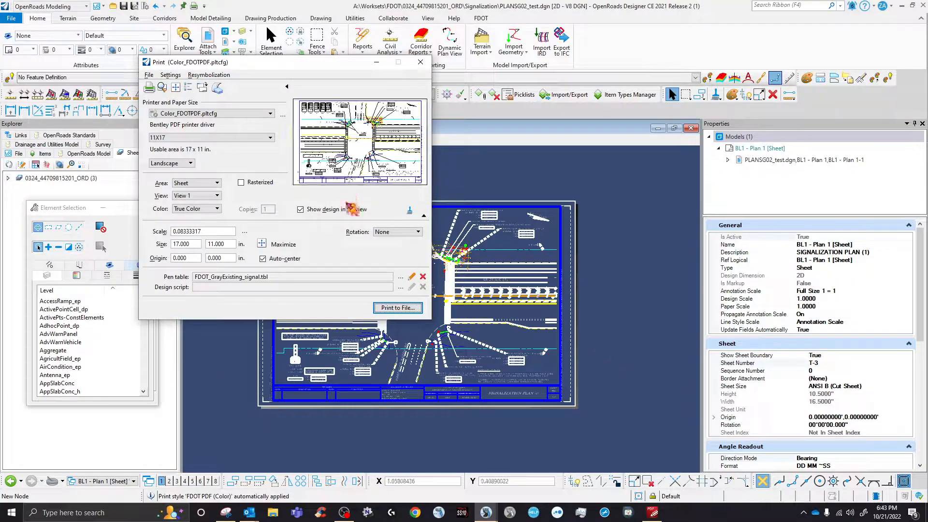
click(230, 115)
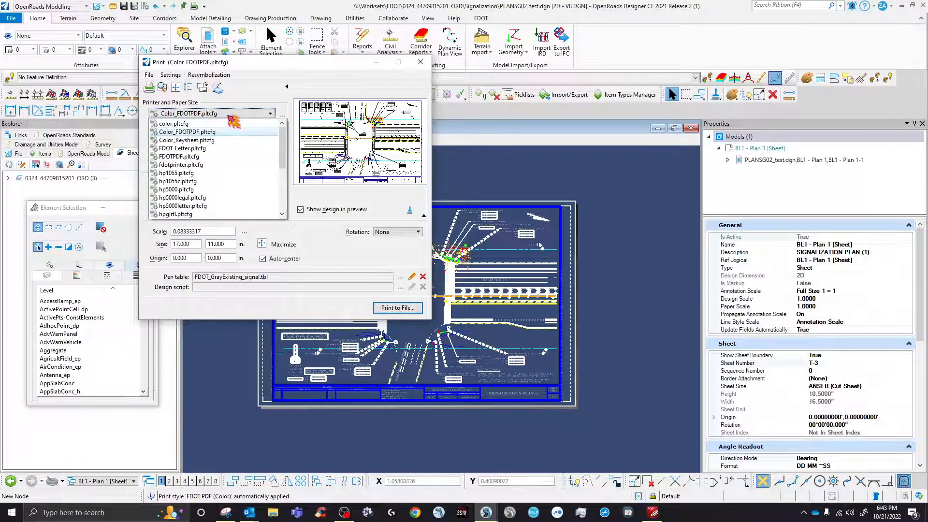
click(200, 156)
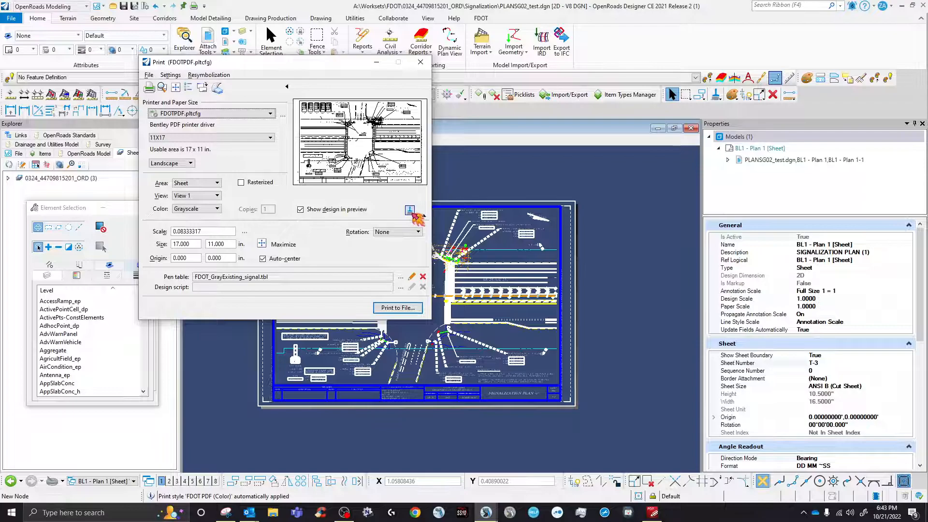
Check the pen table's section list, and examine the intersection's signal features and the title block on the sheet.
click(410, 280)
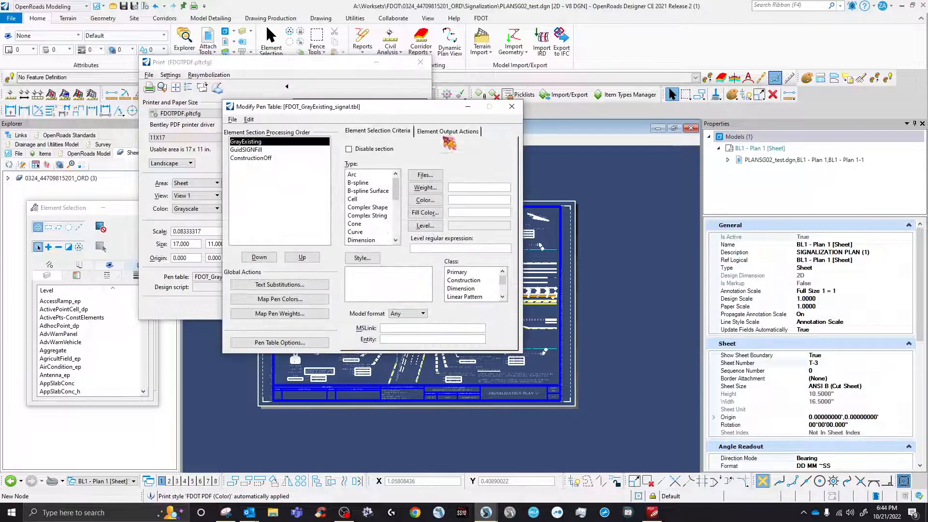
click(513, 106)
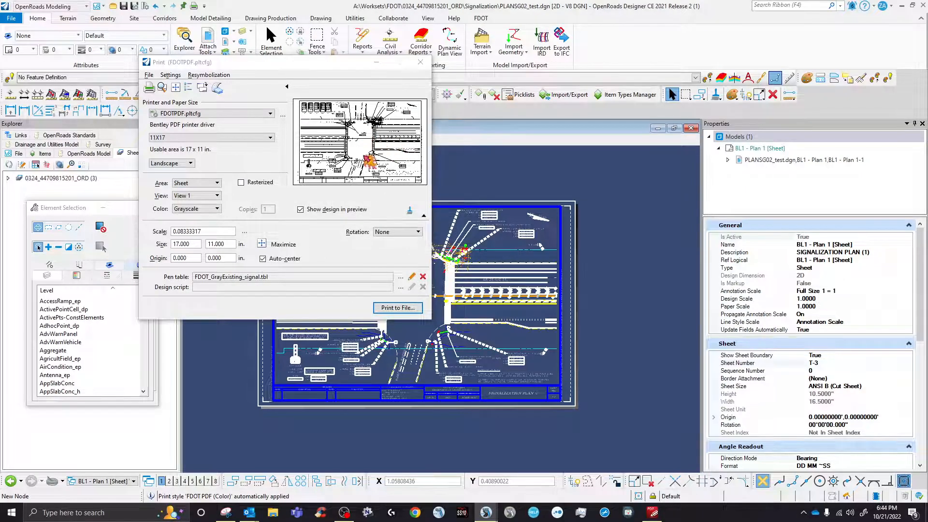
scroll(504, 278, down, 3)
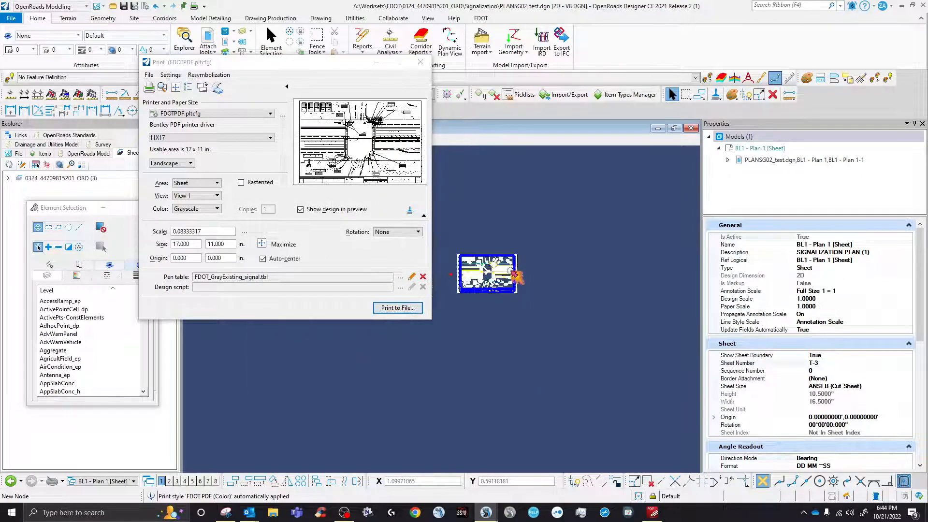
scroll(503, 277, up, 5)
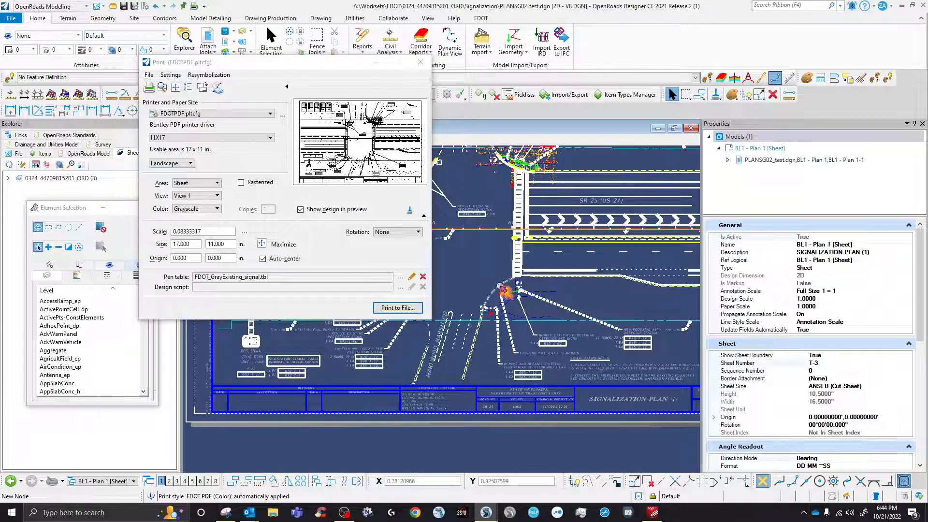
scroll(498, 285, up, 3)
scroll(516, 315, down, 4)
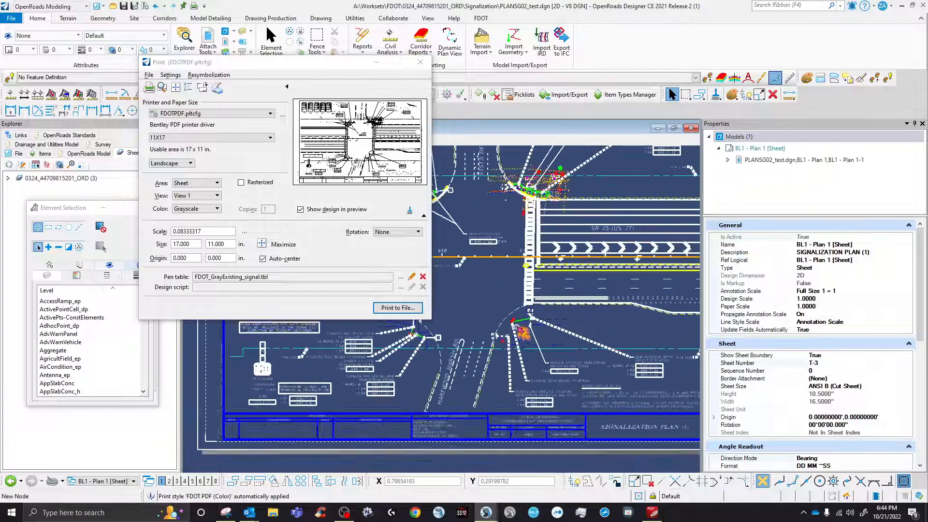
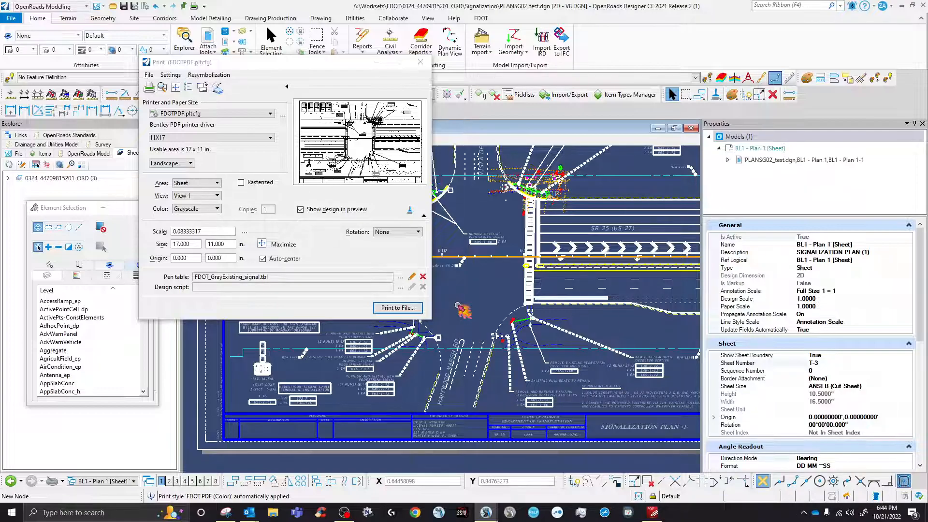
scroll(469, 316, up, 3)
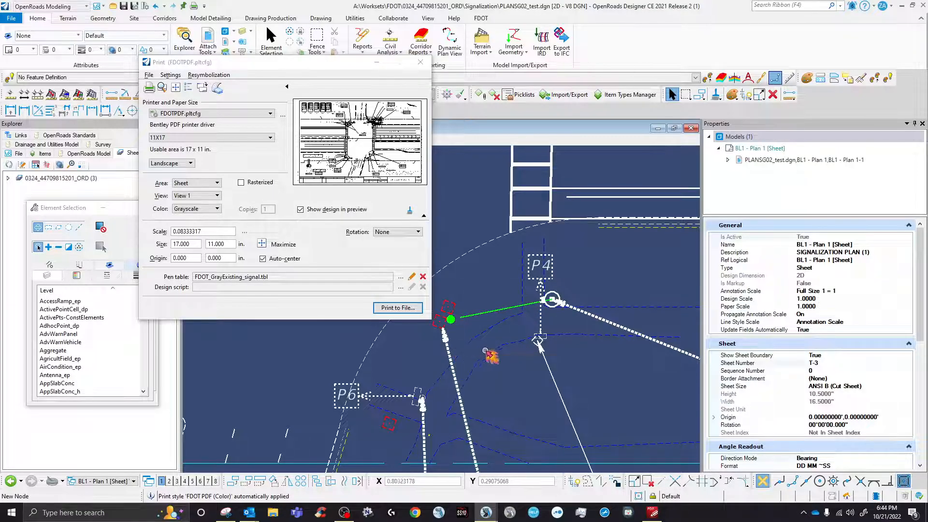
scroll(490, 355, down, 5)
scroll(510, 329, down, 2)
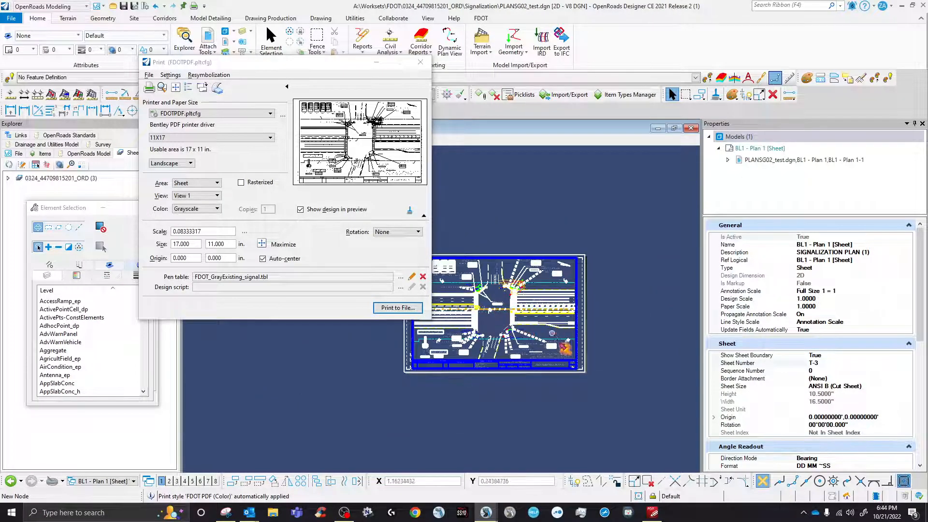
scroll(570, 357, up, 3)
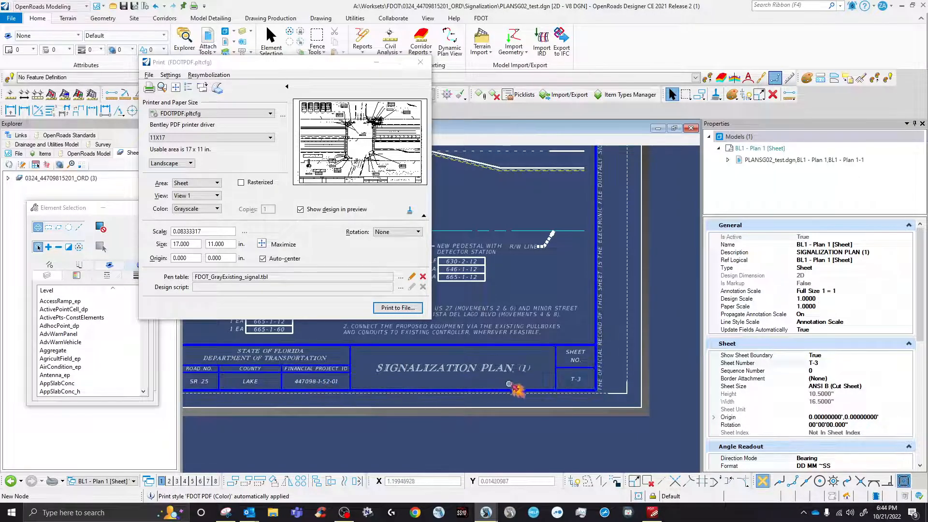
scroll(513, 385, down, 3)
scroll(470, 350, up, 4)
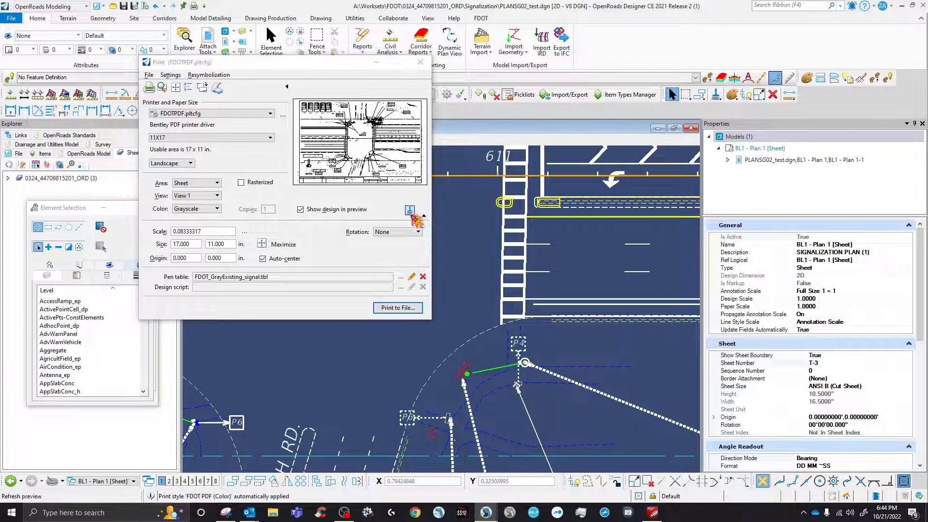
Insert a new section named gry_surv above GrayExisting in the FDOT_GrayExisting_signal pen table and select it.
click(411, 278)
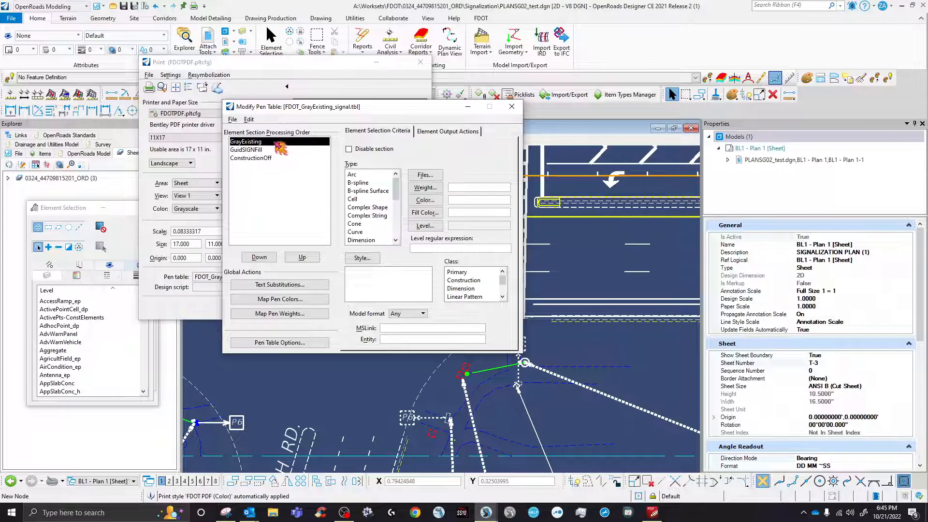
click(248, 120)
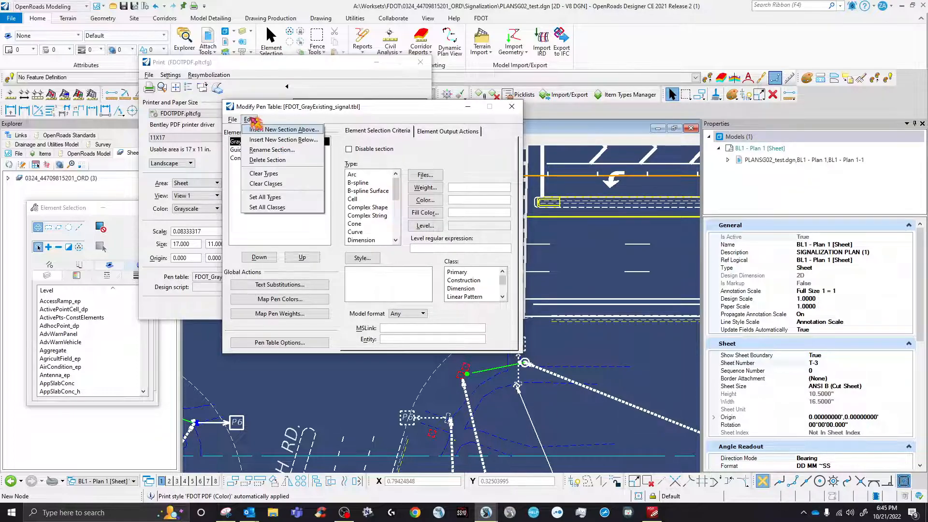
click(305, 132)
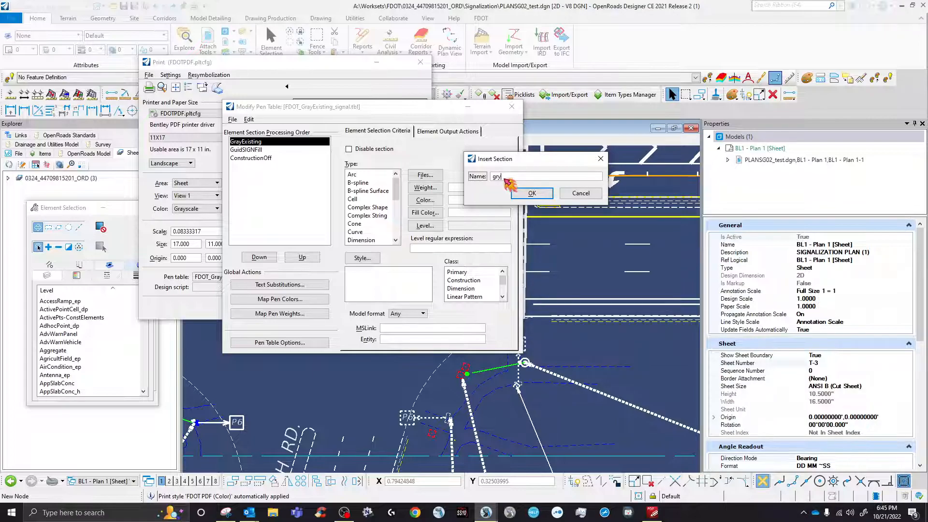
text(gry surv)
click(529, 192)
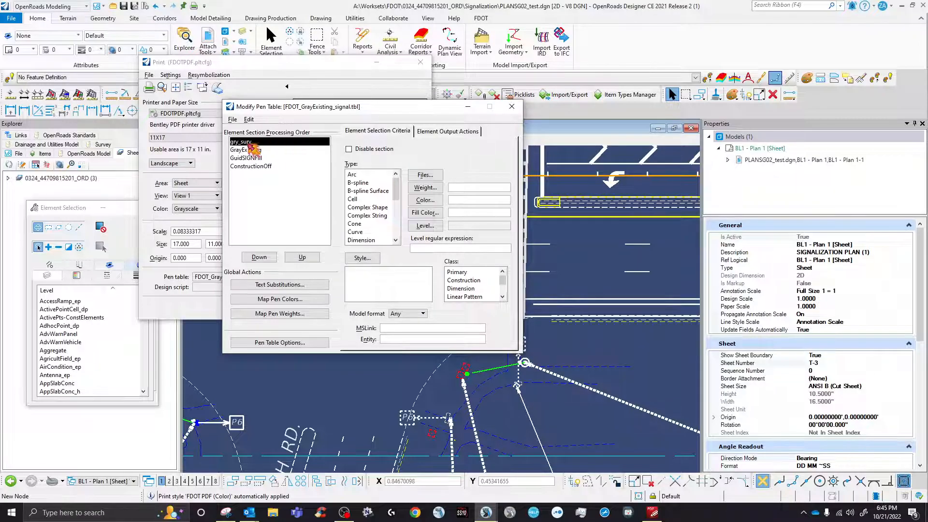
click(282, 194)
click(256, 142)
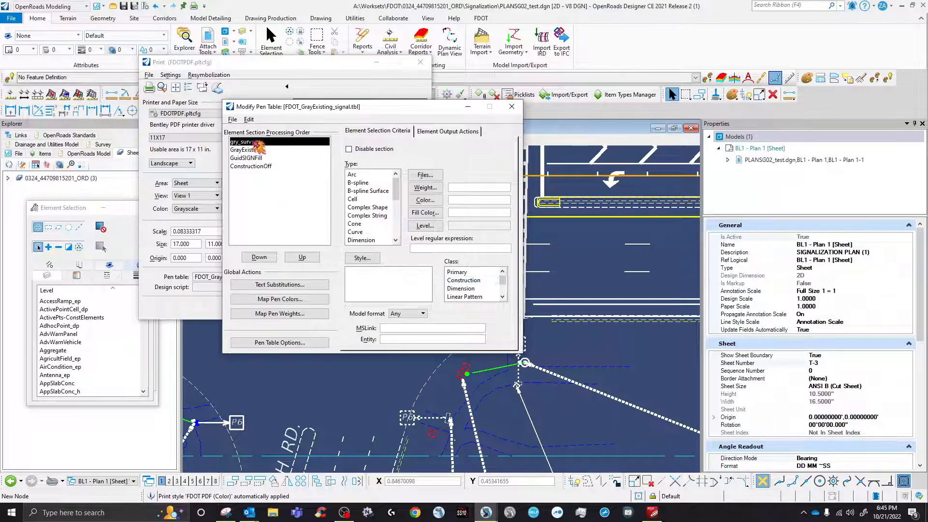
Assign all levels to the gry_surv section's element selection criteria.
click(431, 227)
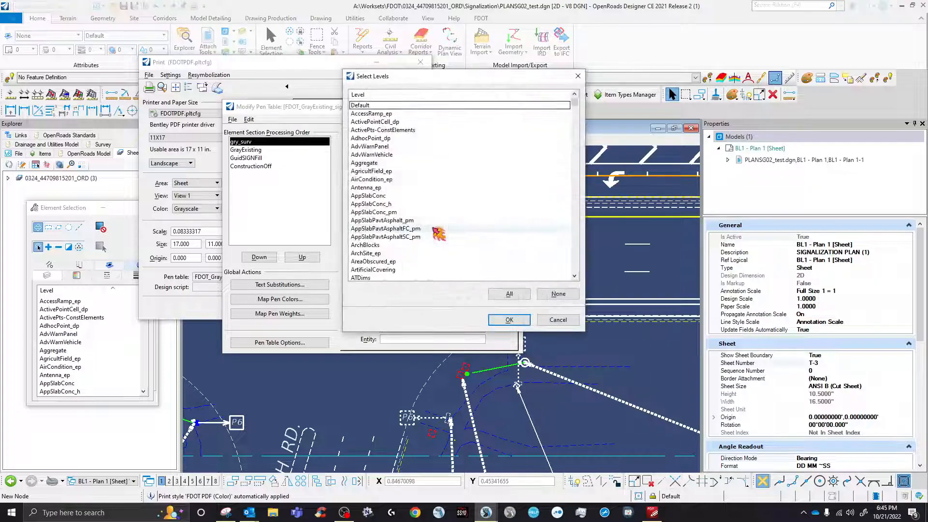
click(519, 296)
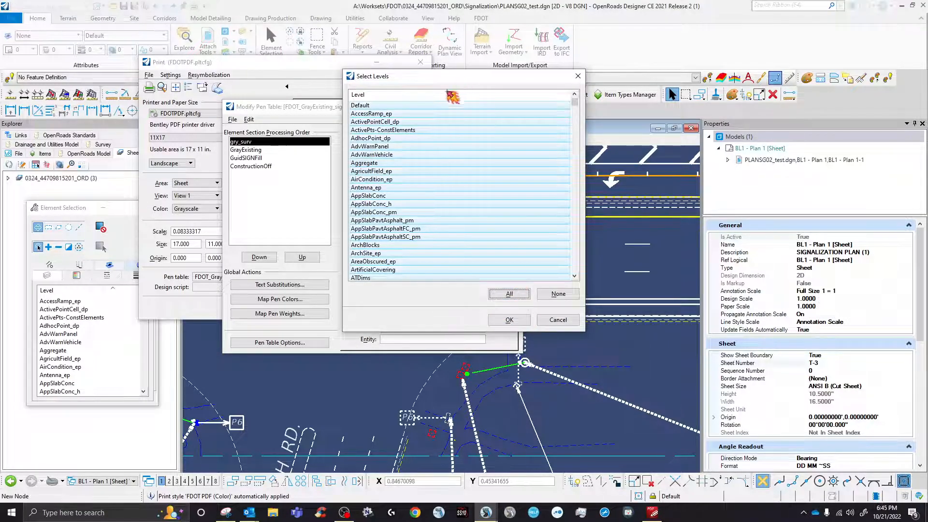
drag(577, 102, 576, 71)
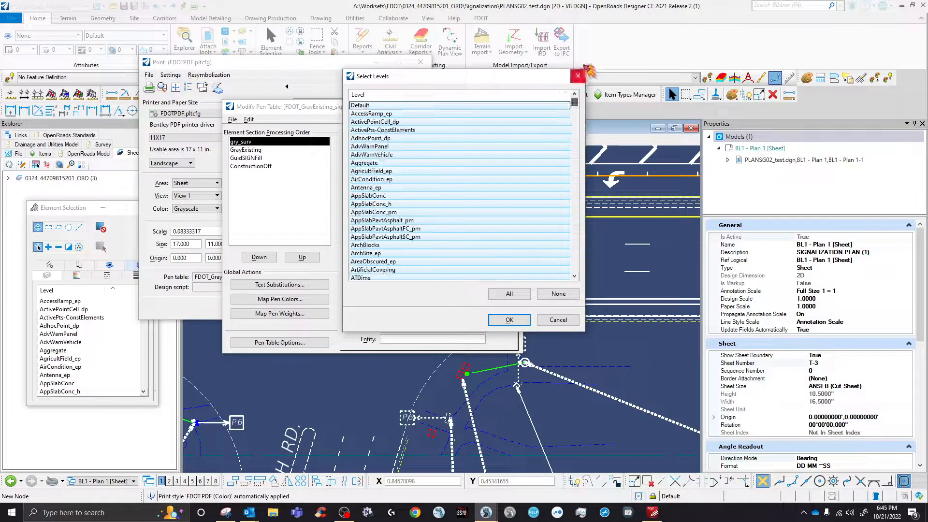
click(511, 321)
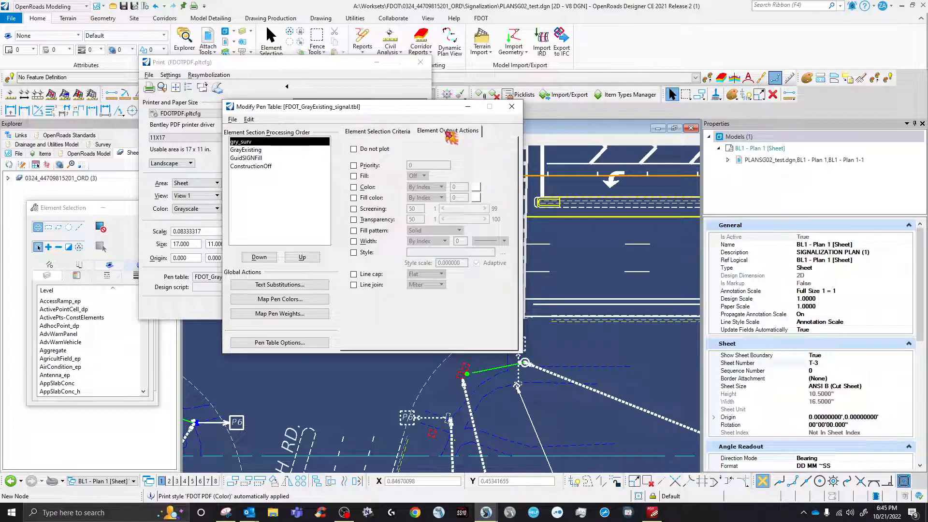
Override the gry_surv section's output color and fill color by index, setting both to 20.
click(353, 187)
click(353, 198)
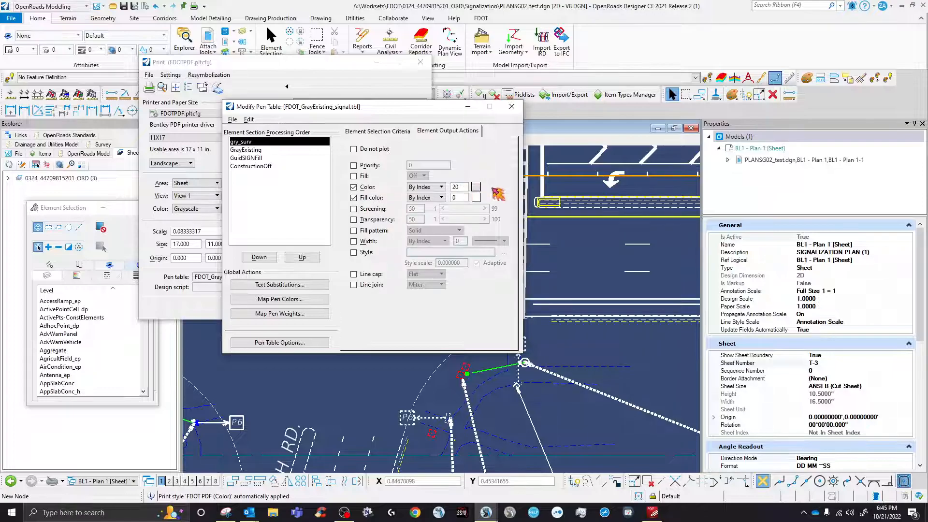
click(461, 198)
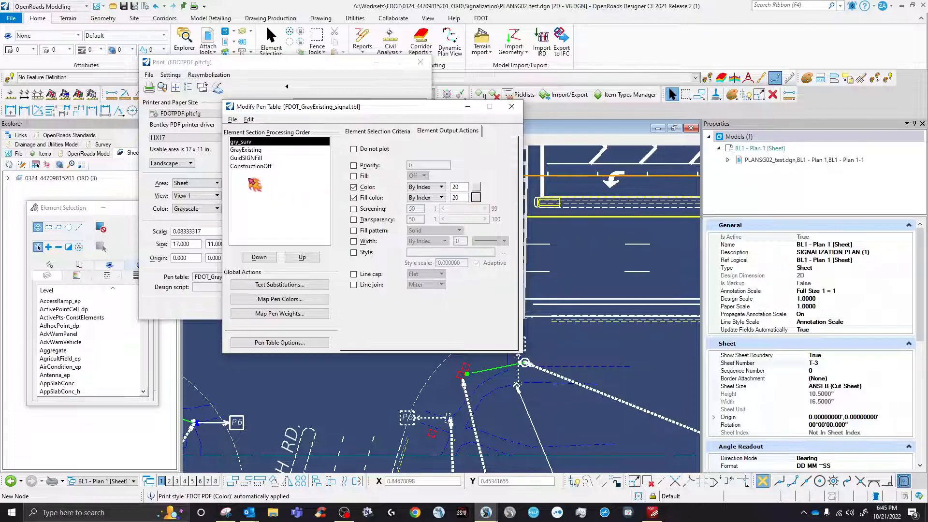
Save the FDOT_GrayExisting_signal pen table and close its editor.
click(384, 132)
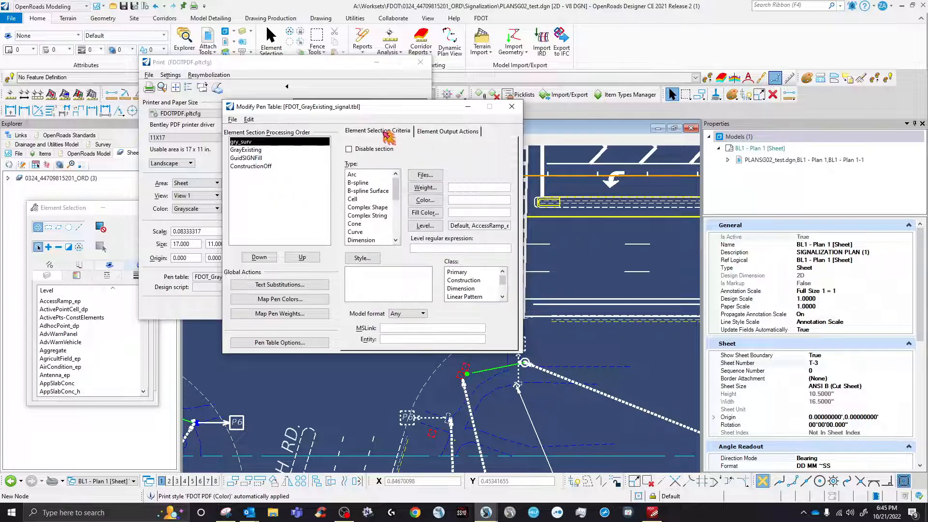
click(232, 119)
click(244, 151)
click(232, 119)
click(245, 151)
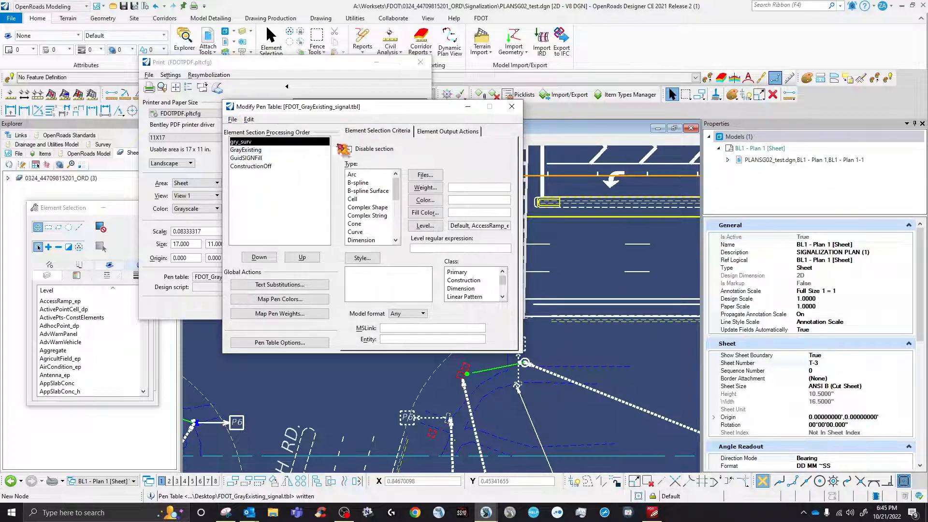
click(512, 106)
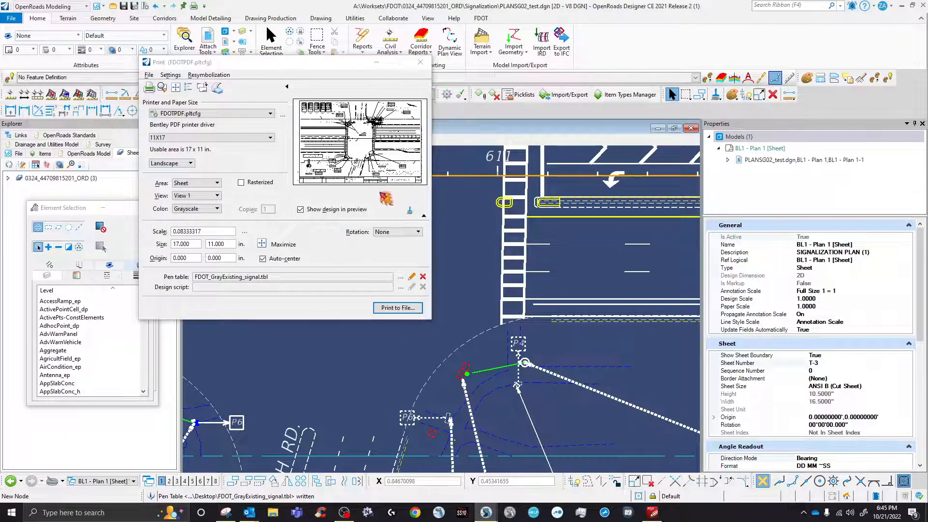
Refresh the print preview and print the sheet to a file named lol on the Desktop.
click(409, 210)
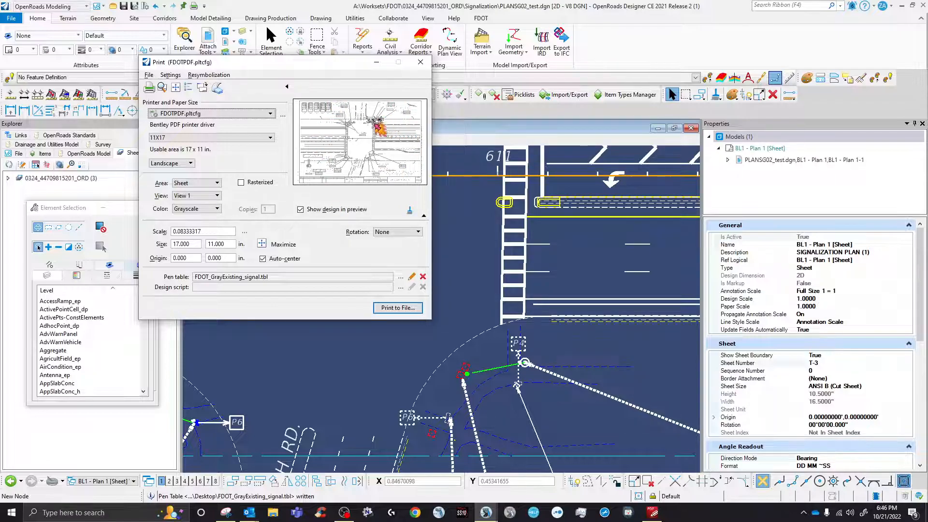
click(390, 307)
click(56, 156)
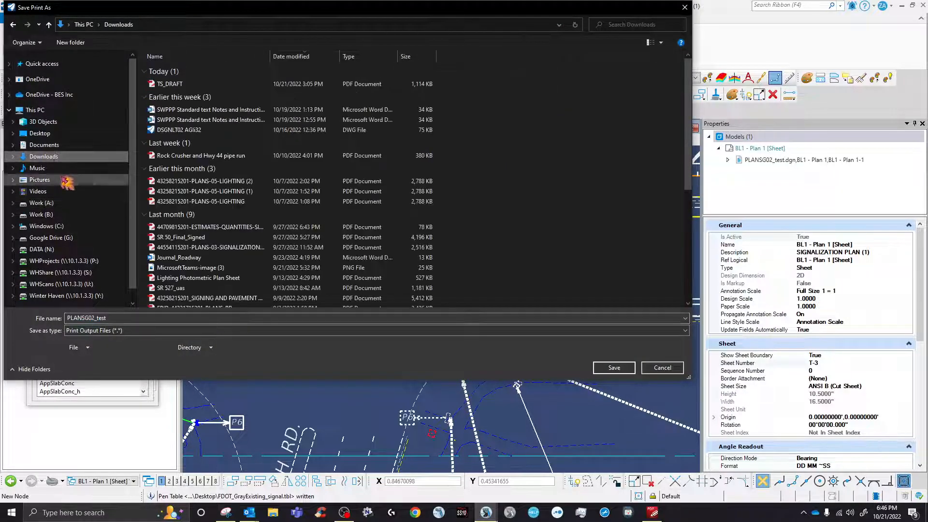
click(57, 134)
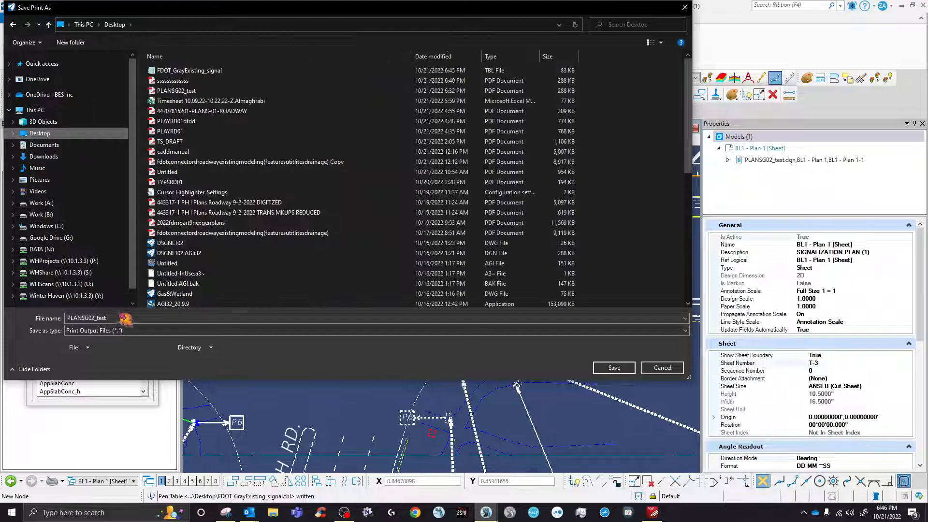
double_click(123, 318)
key(BackSpace)
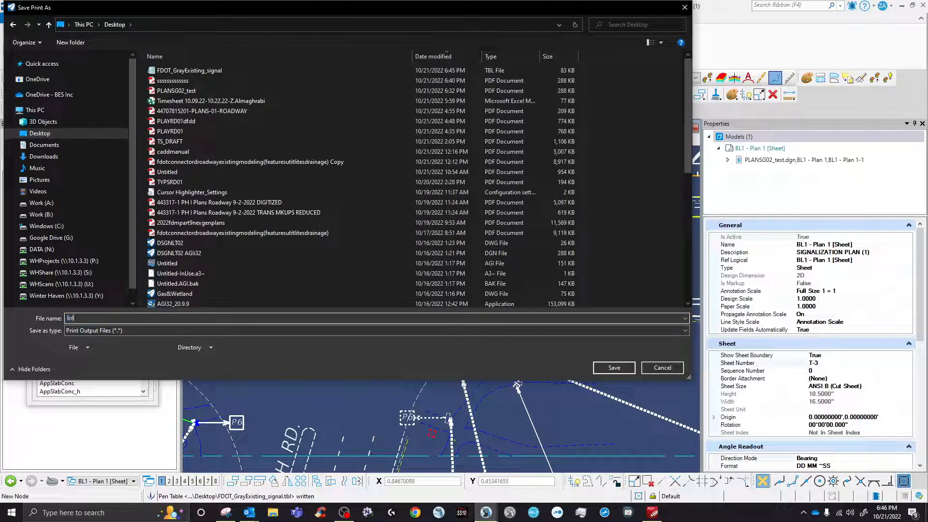
click(614, 367)
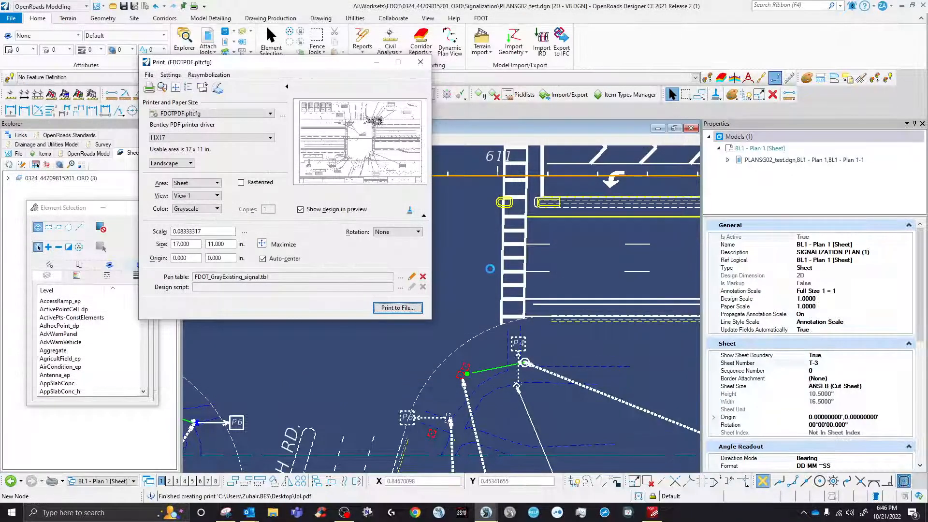
Open the lol PDF from the Desktop in PDF-XChange Editor and examine the graying across the whole signalization sheet.
click(377, 62)
click(901, 5)
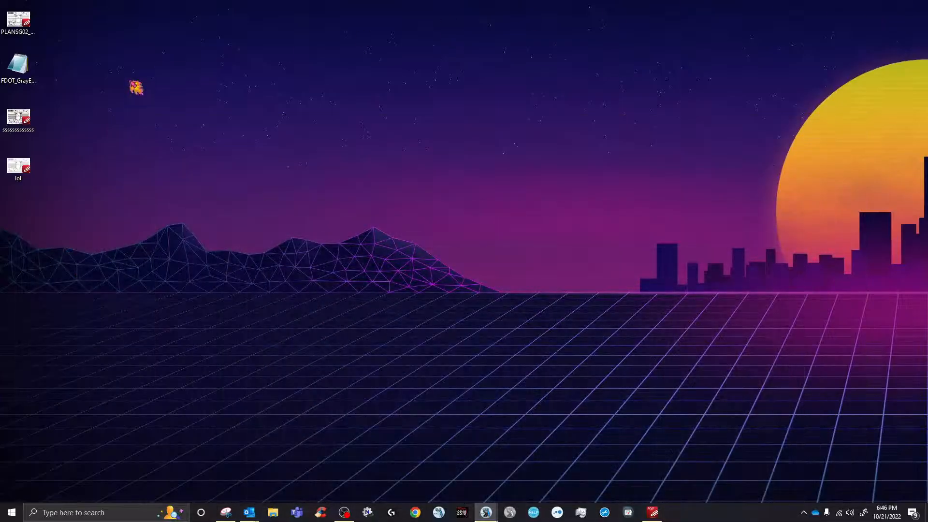
double_click(21, 180)
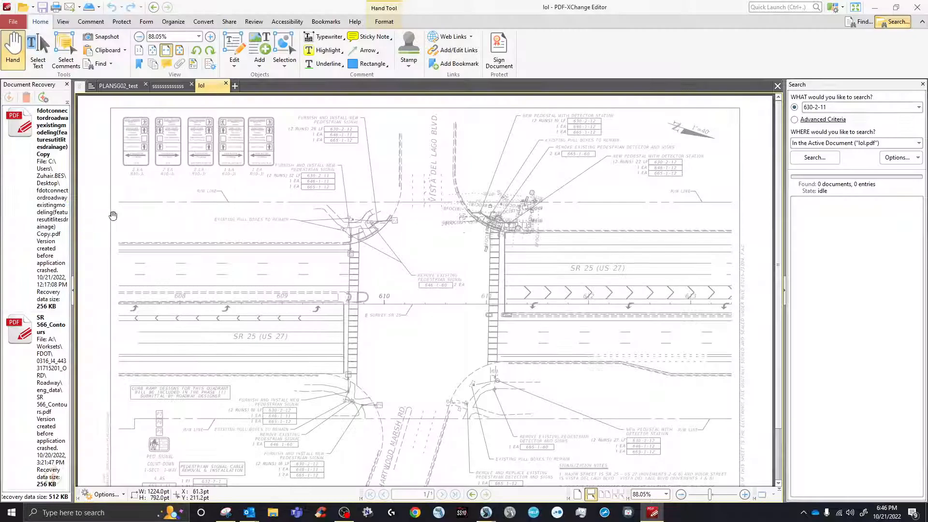
scroll(333, 242, down, 3)
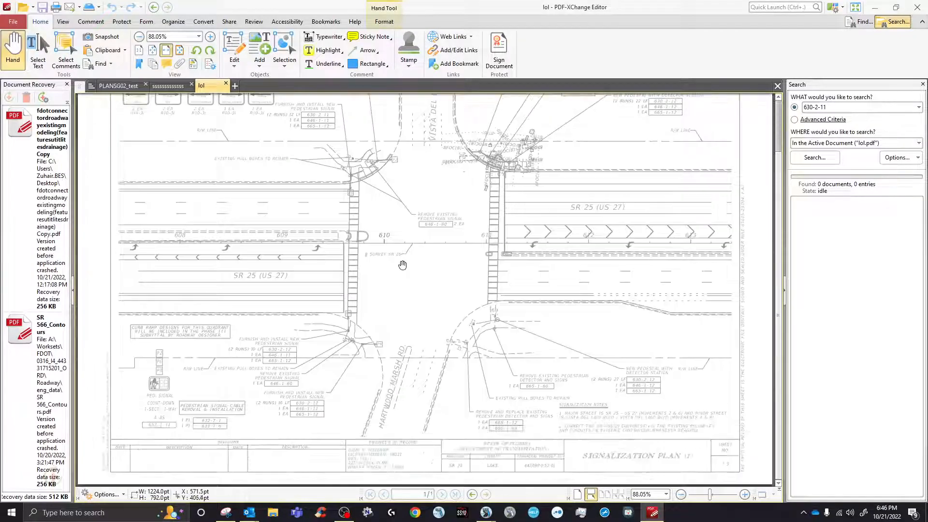
scroll(425, 295, up, 3)
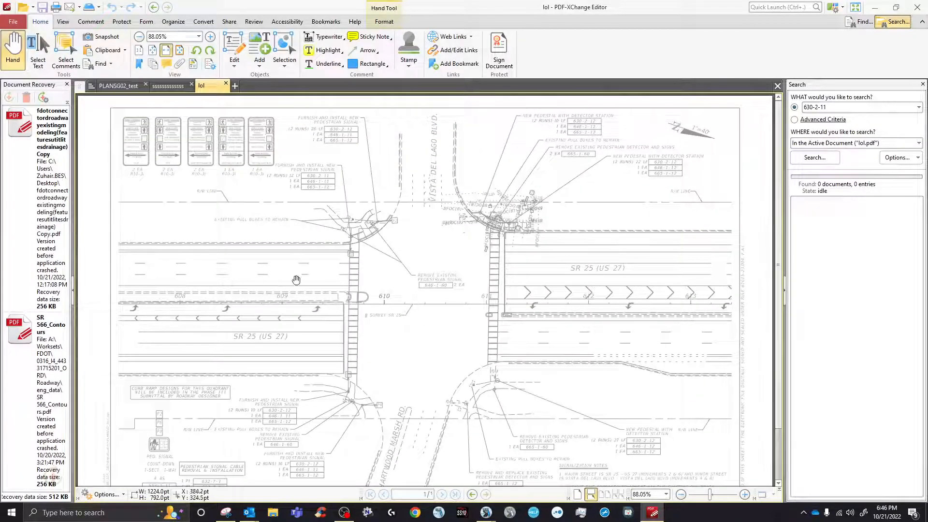
scroll(475, 346, down, 3)
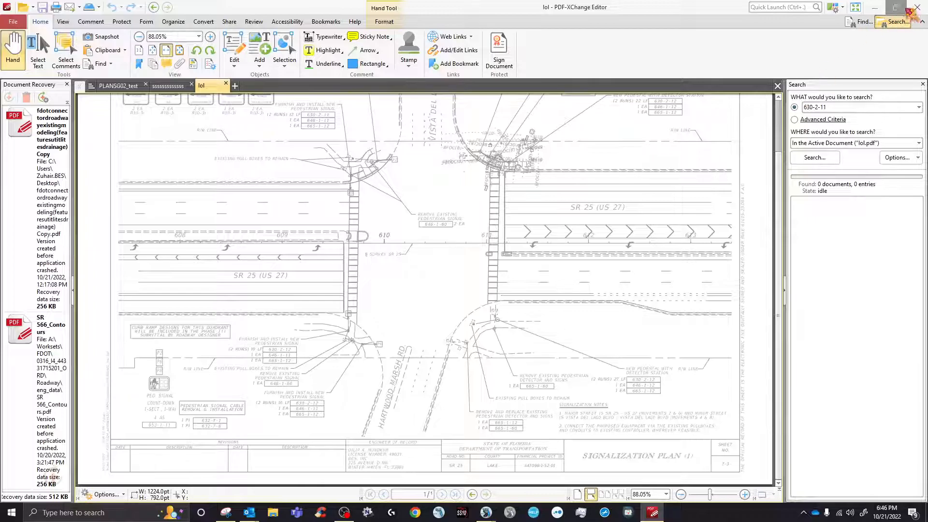
click(875, 8)
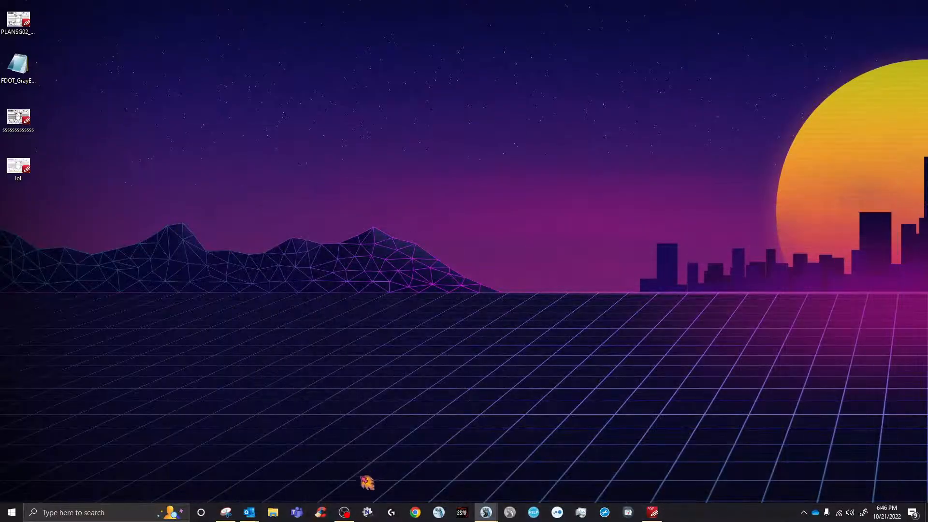
Switch back to OpenRoads Designer and reopen the print's FDOT_GrayExisting_signal pen table for editing.
click(435, 482)
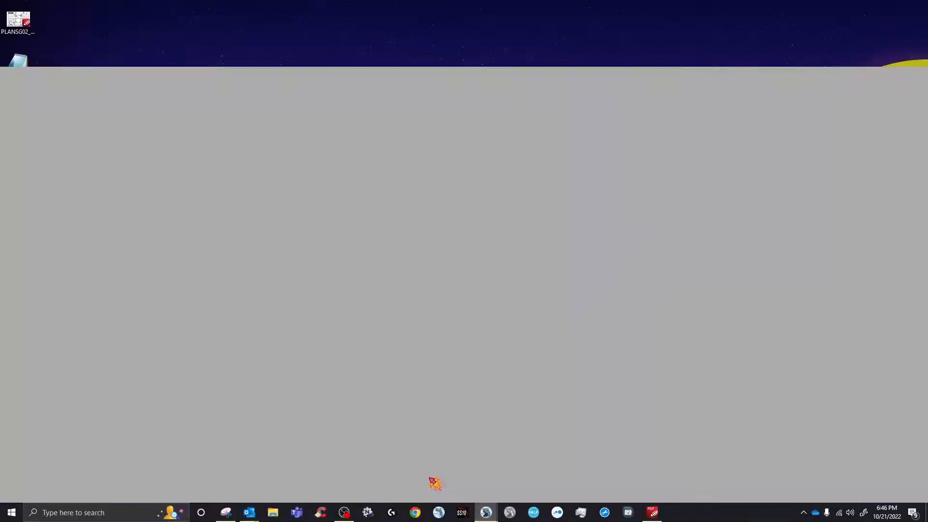
mouse_move(485, 515)
click(582, 481)
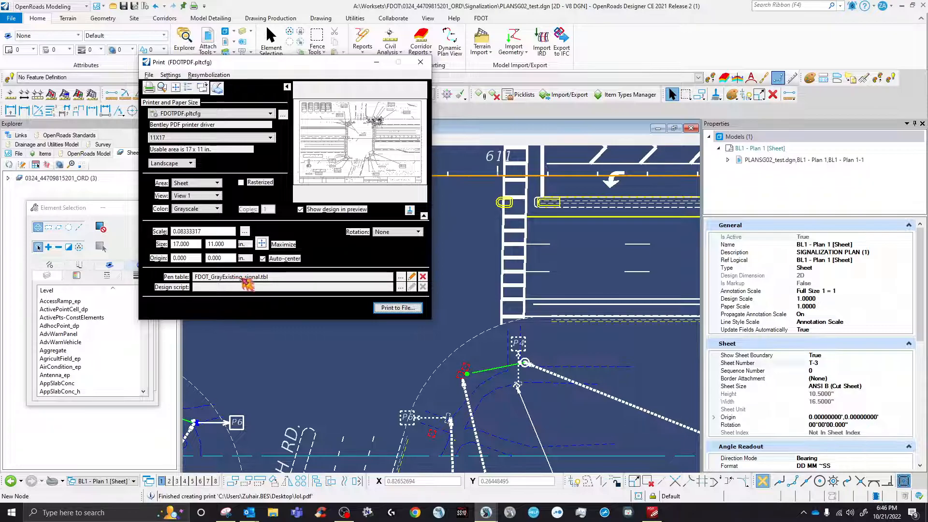
click(401, 278)
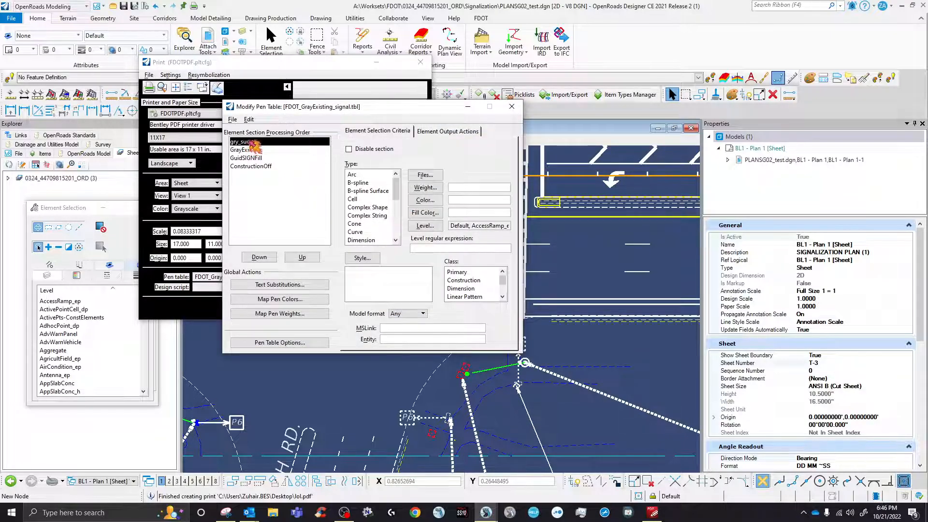
click(432, 226)
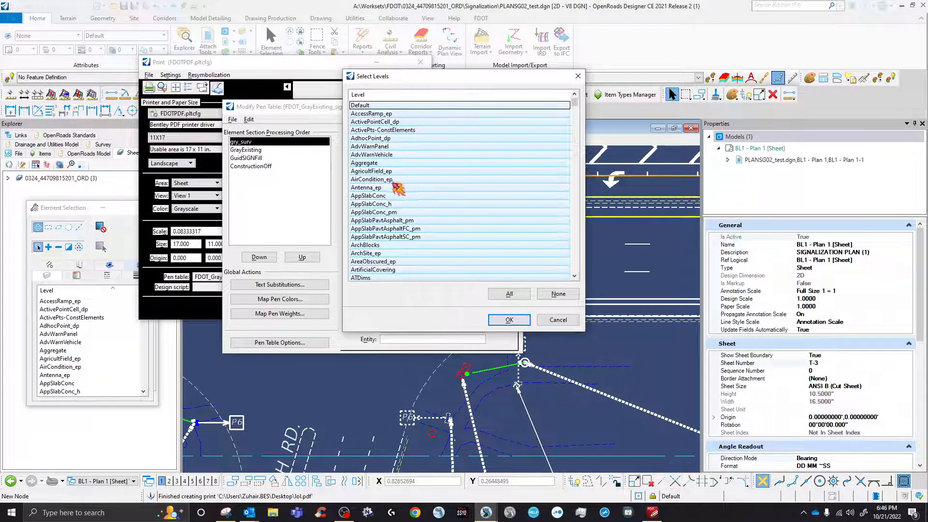
click(400, 189)
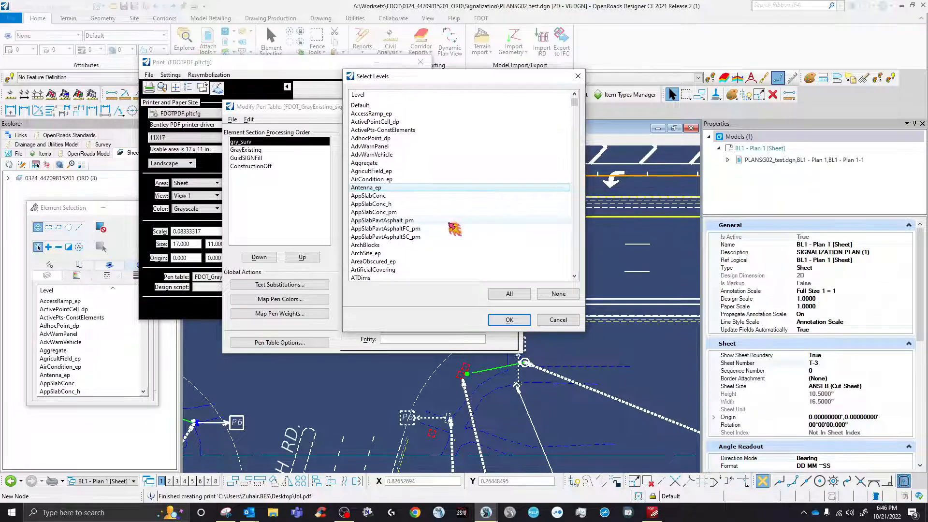
ctrl+click(381, 203)
ctrl+click(384, 229)
ctrl+click(382, 244)
ctrl+click(386, 269)
ctrl+click(393, 212)
ctrl+click(404, 163)
ctrl+click(406, 146)
ctrl+click(388, 121)
ctrl+click(370, 105)
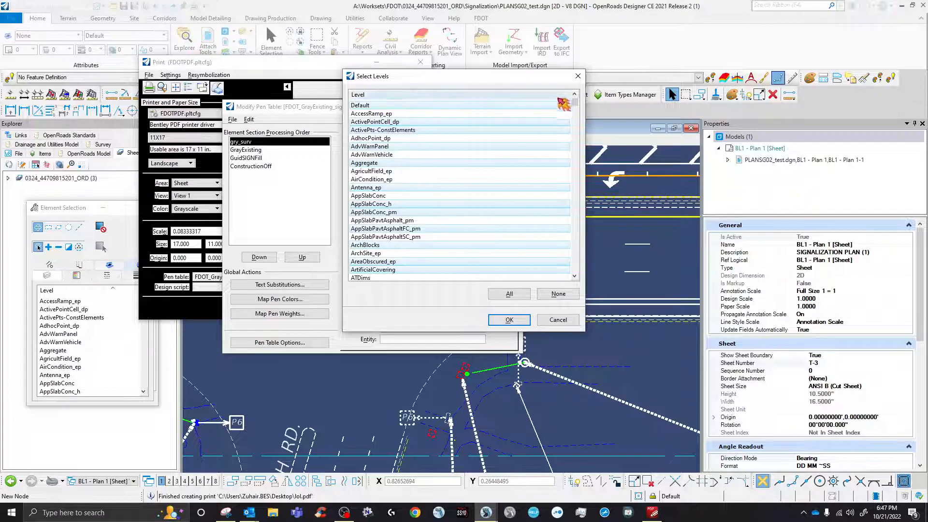
click(577, 76)
Review the gry_surv section's output actions and select all levels in its level selection criteria.
click(459, 132)
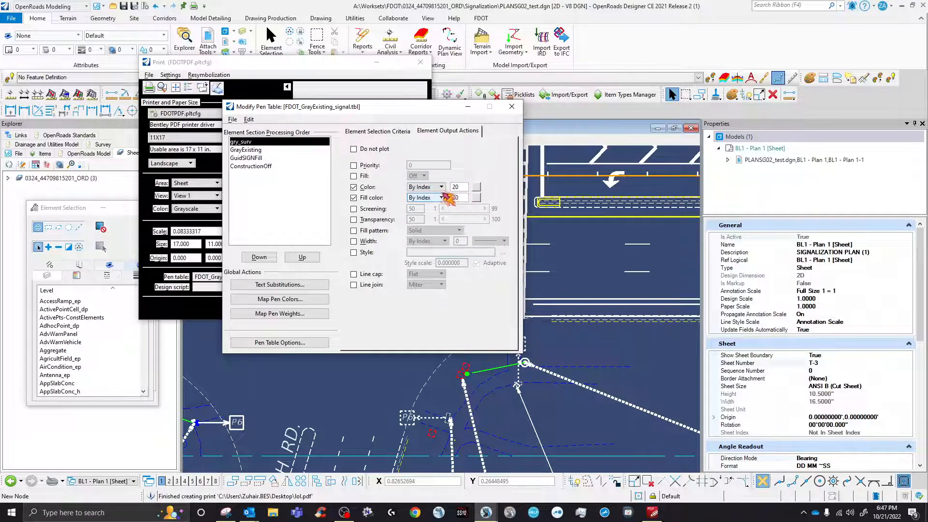
click(389, 135)
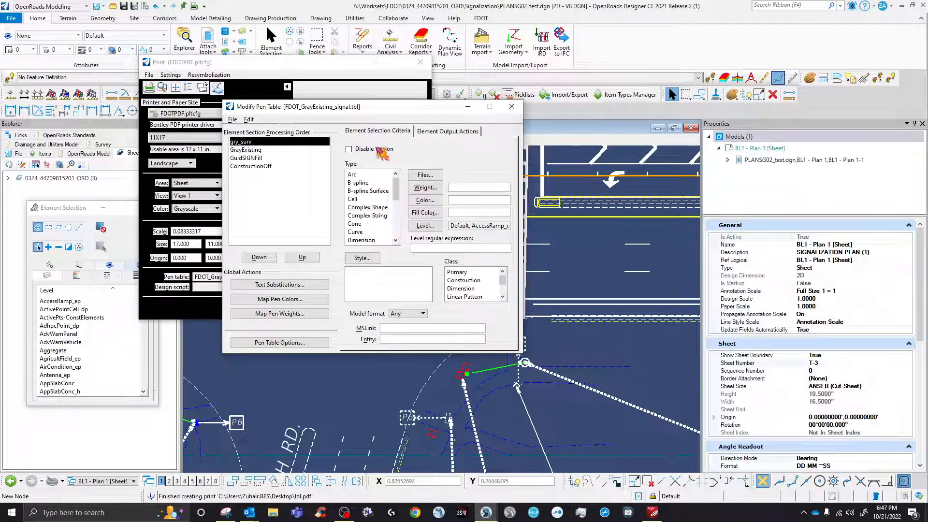
click(426, 228)
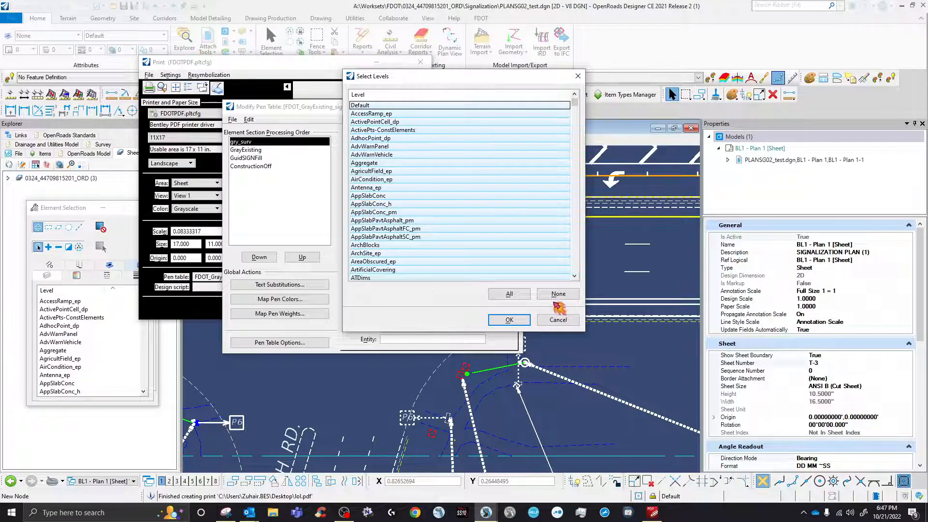
click(511, 294)
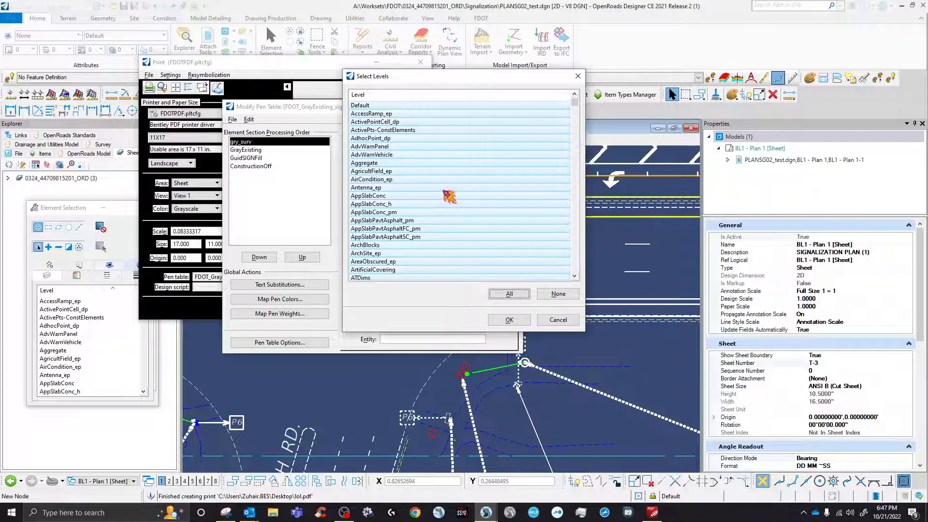
Exclude BLSurveyCntrl_ep, BLSurveyField_ep and BLSurveySymbl_ep from the levels selected for the gry_surv section.
scroll(459, 195, down, 15)
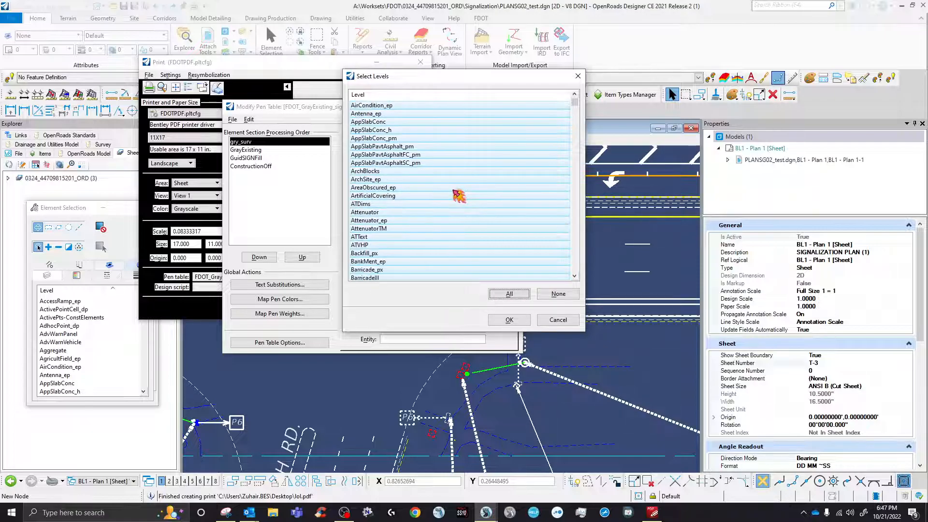
scroll(450, 207, down, 12)
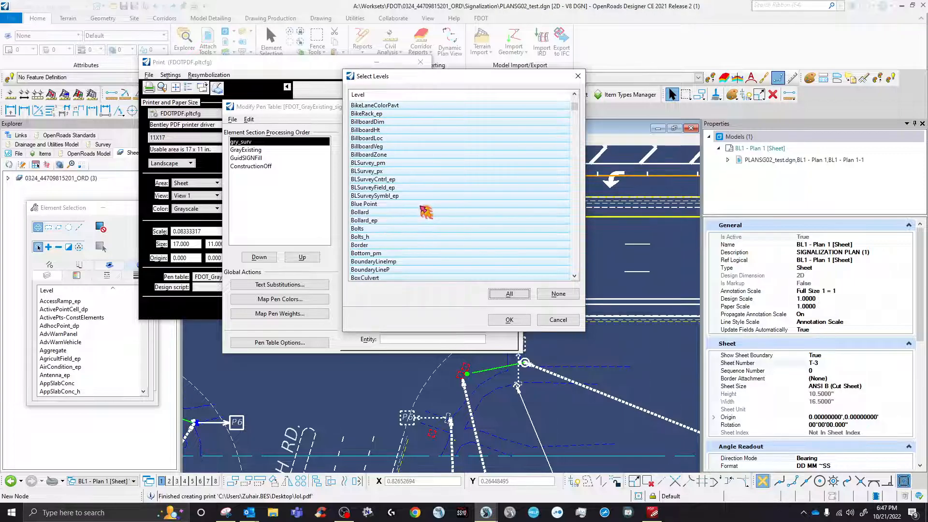
scroll(421, 208, down, 5)
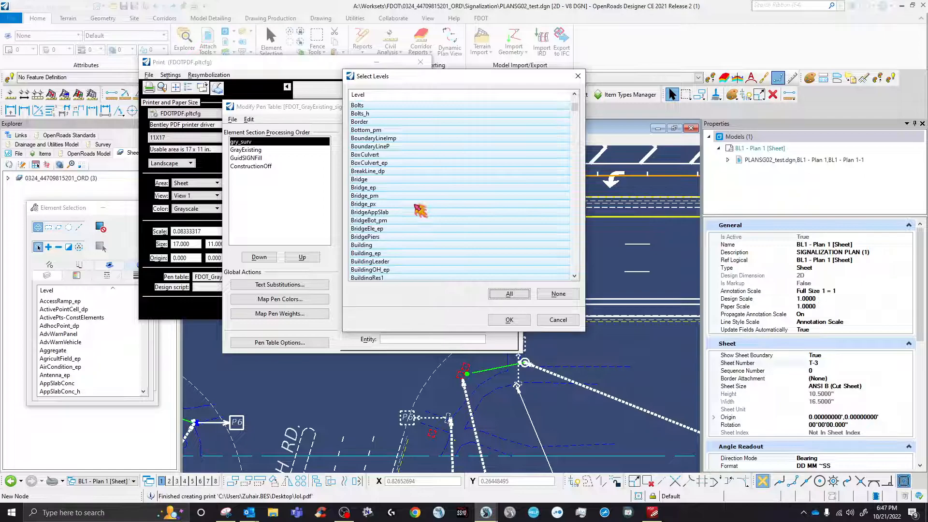
scroll(420, 210, up, 4)
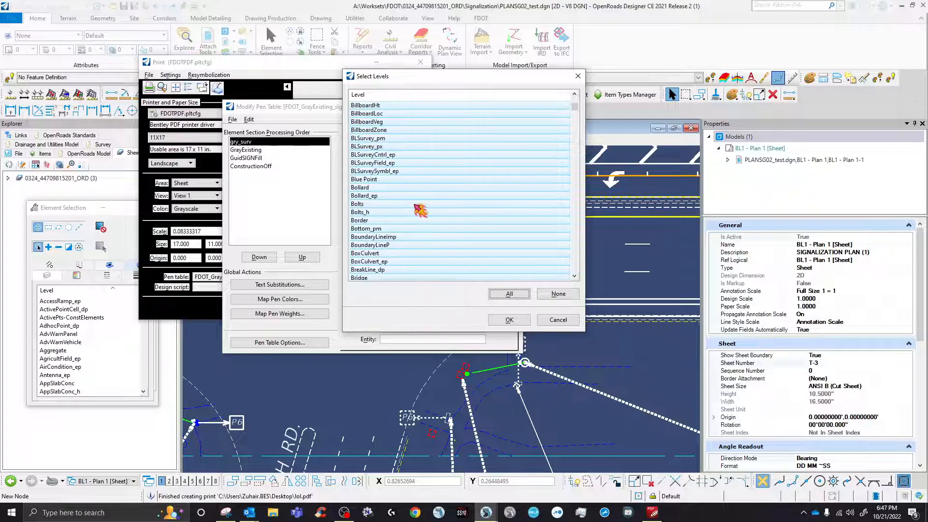
ctrl+click(393, 155)
ctrl+click(396, 163)
ctrl+click(397, 171)
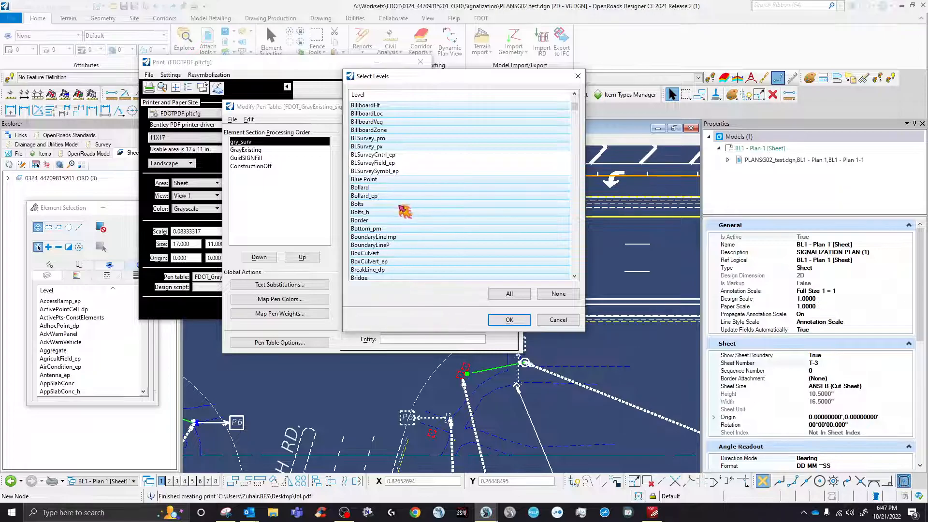
Exclude the conduit levels ConduitDB and ConduitOT from the gry_surv level selection.
scroll(403, 210, down, 8)
scroll(400, 210, down, 8)
scroll(397, 209, down, 5)
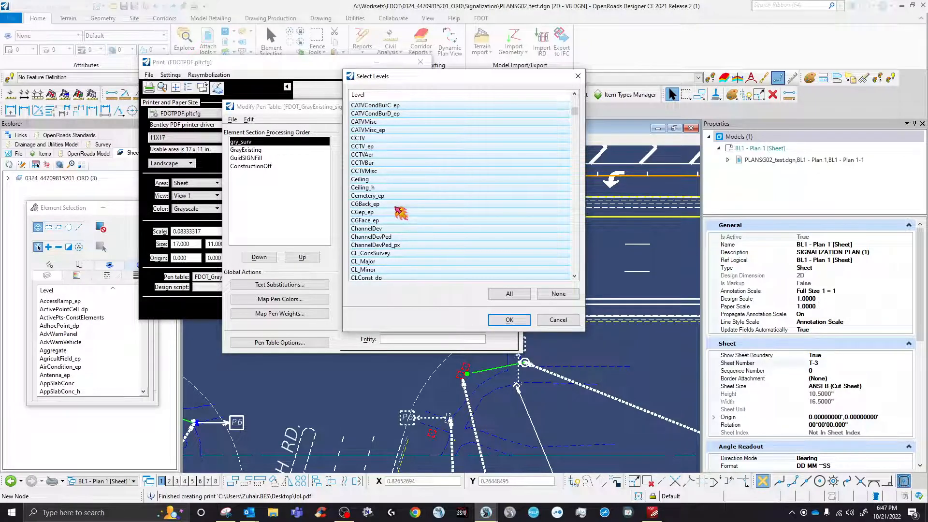
scroll(400, 212, down, 3)
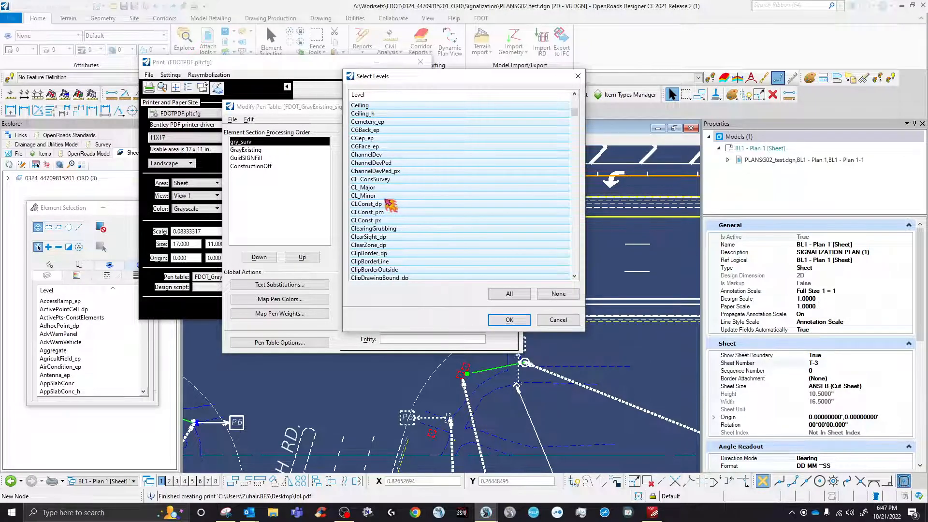
scroll(390, 205, down, 3)
scroll(389, 202, down, 2)
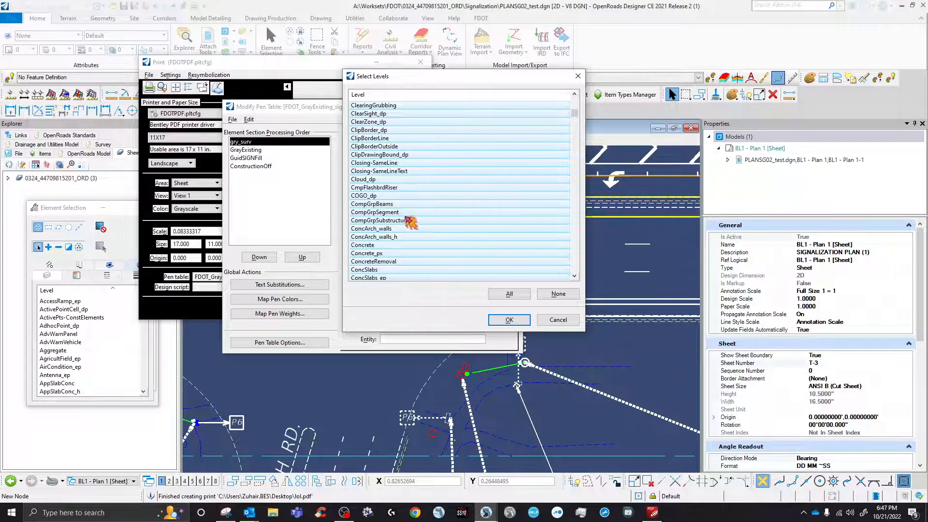
scroll(401, 222, down, 2)
scroll(399, 236, down, 2)
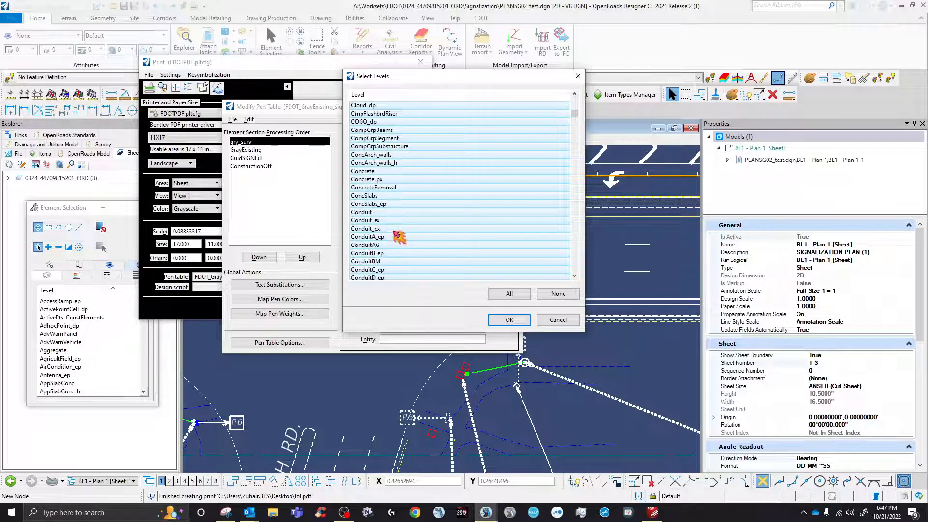
scroll(399, 236, down, 1)
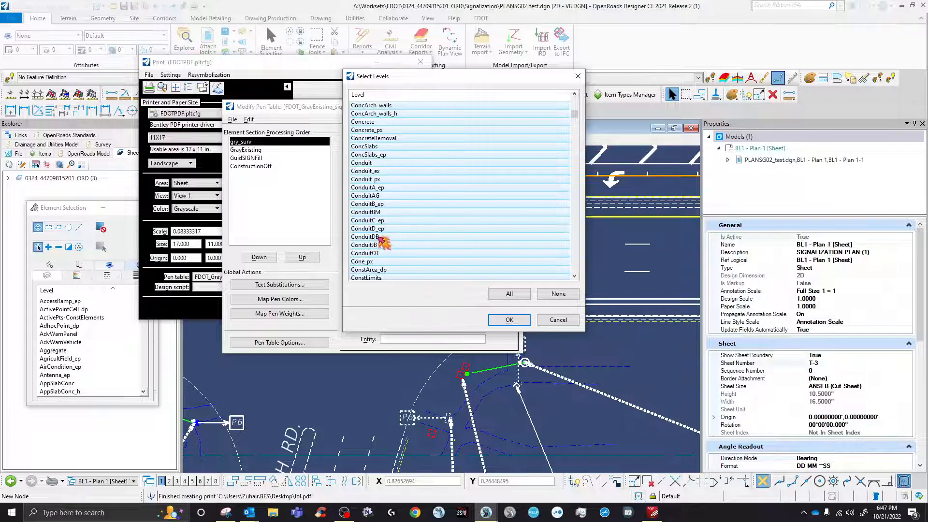
click(391, 237)
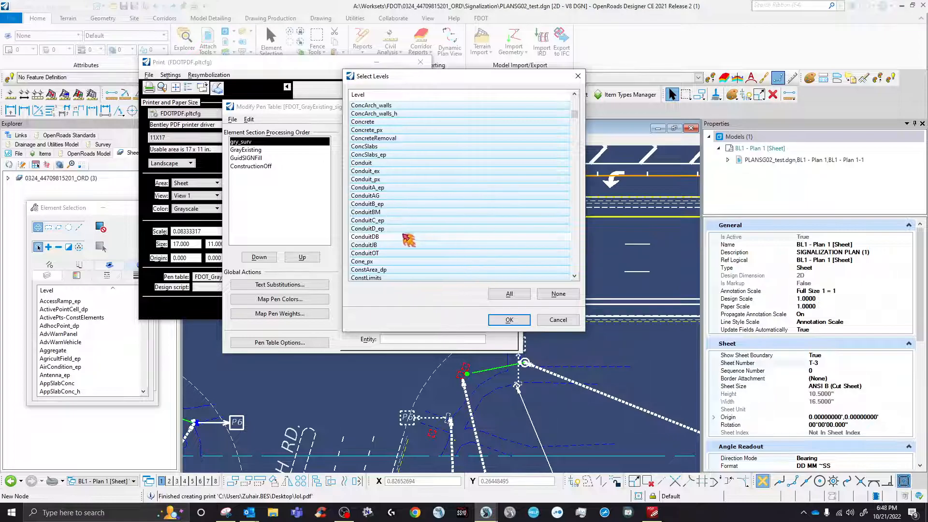
click(392, 237)
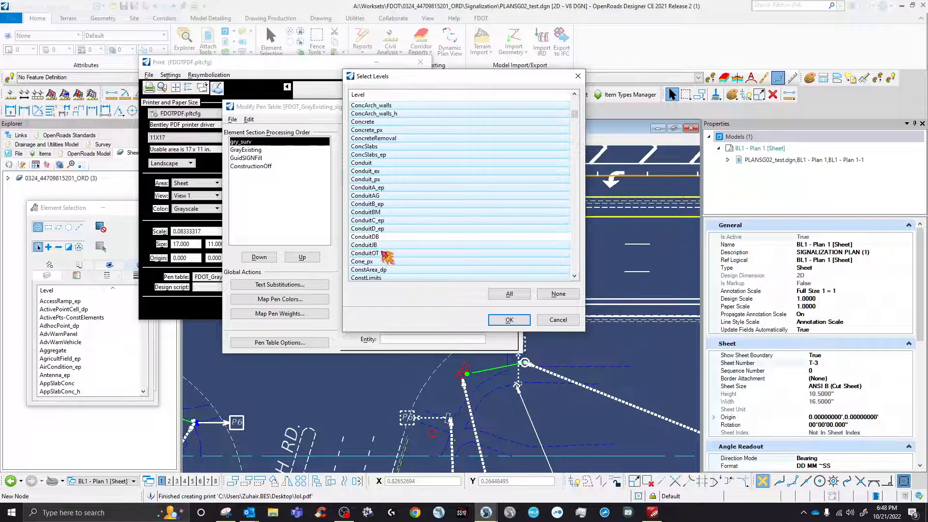
click(382, 254)
Exclude the text levels TextMajor, TextMinor, TextMisc, TextMonLabel and TextNotes from the gry_surv level selection.
scroll(412, 203, down, 10)
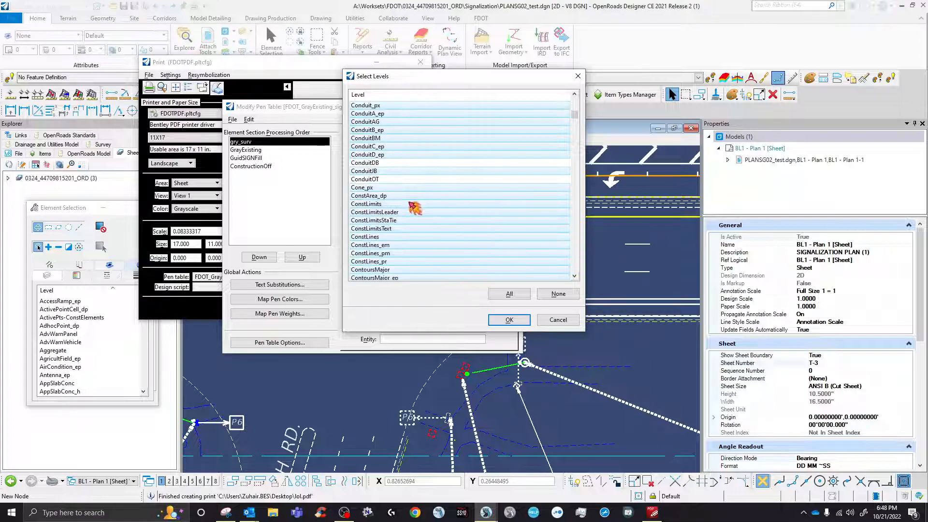
scroll(412, 203, down, 15)
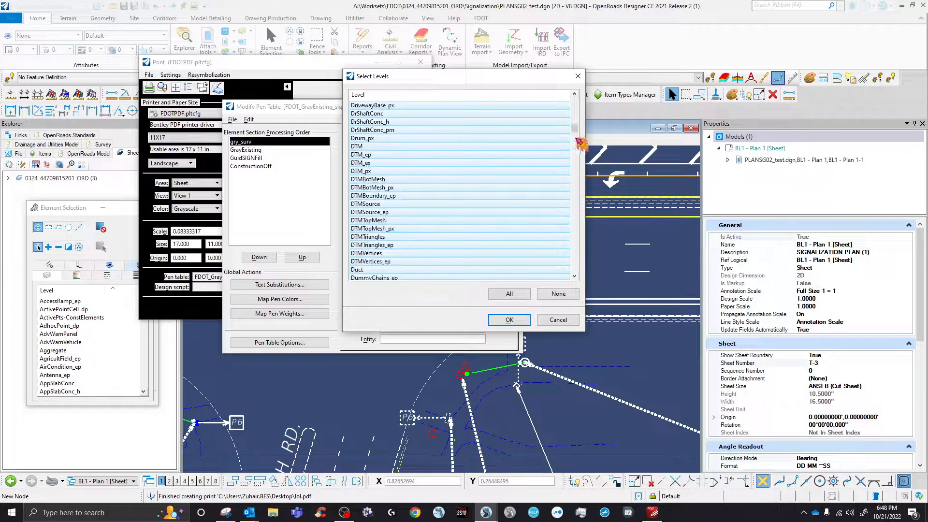
drag(575, 128, 582, 251)
scroll(377, 236, down, 10)
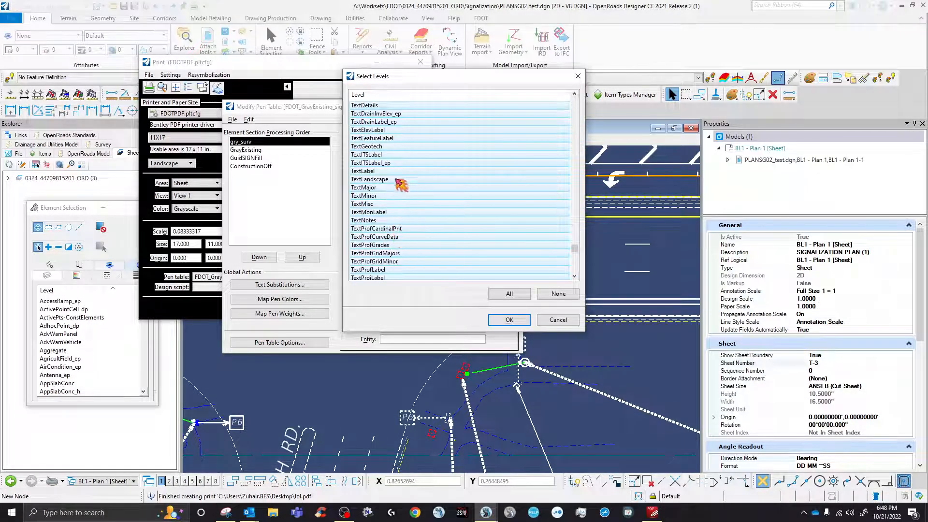
scroll(381, 174, up, 1)
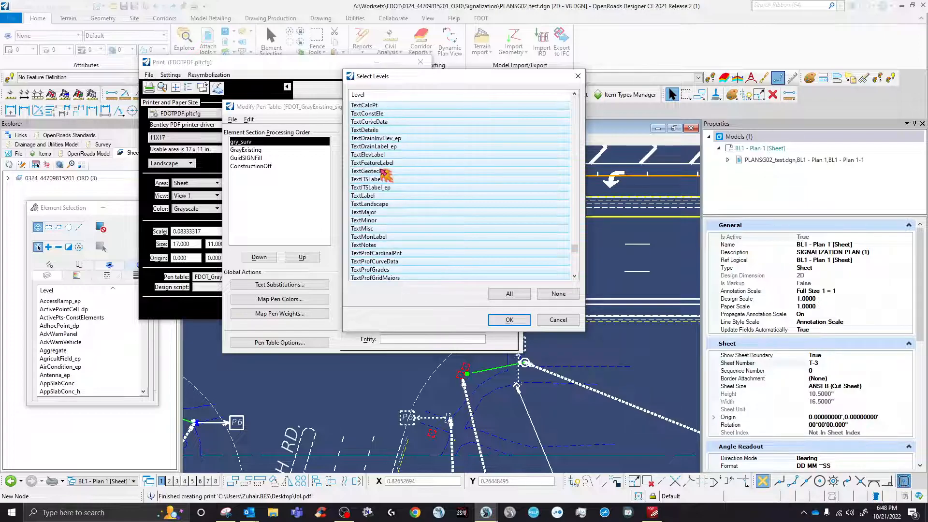
click(376, 213)
click(380, 220)
click(382, 228)
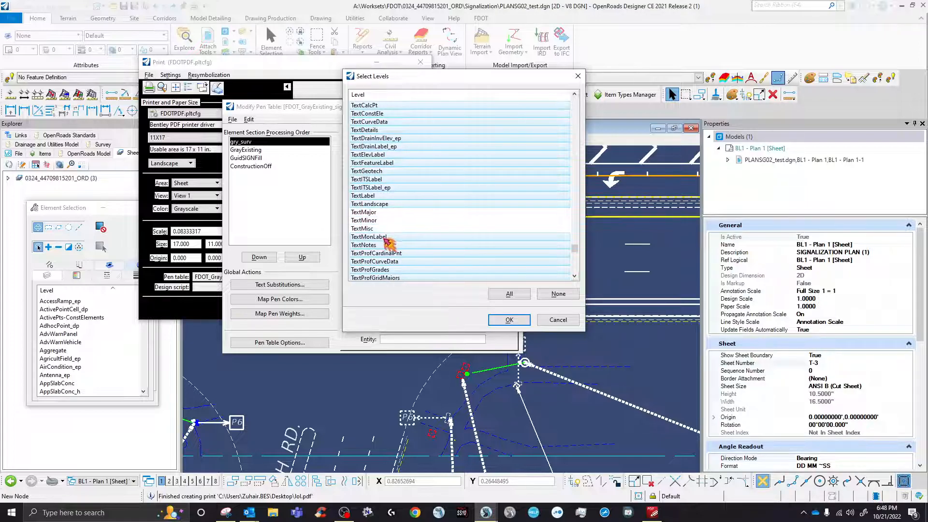
ctrl+click(385, 239)
ctrl+click(385, 246)
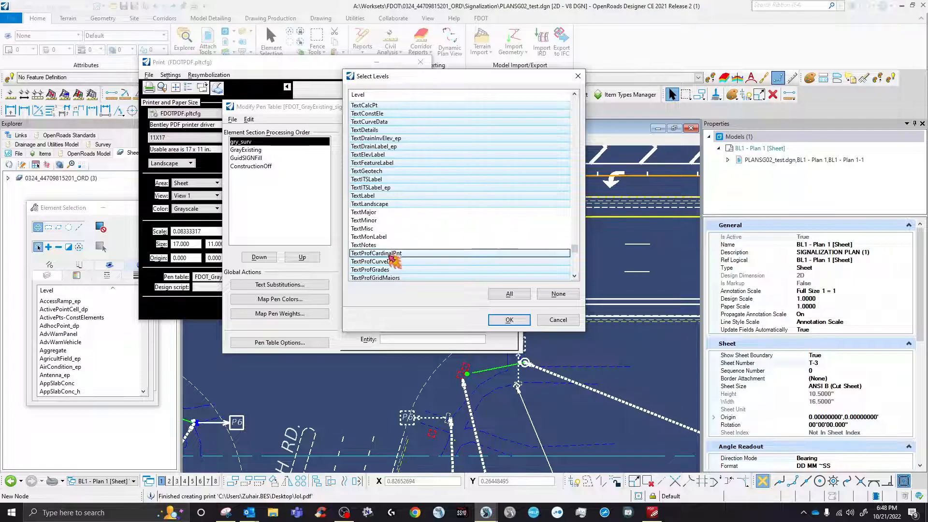
Exclude the profile text levels from TextProfCardinalPnt through TextProfLabel, plus TextProjLabel, from the gry_surv level selection.
ctrl+click(389, 255)
ctrl+click(388, 268)
scroll(402, 240, down, 3)
ctrl+click(401, 187)
ctrl+click(403, 204)
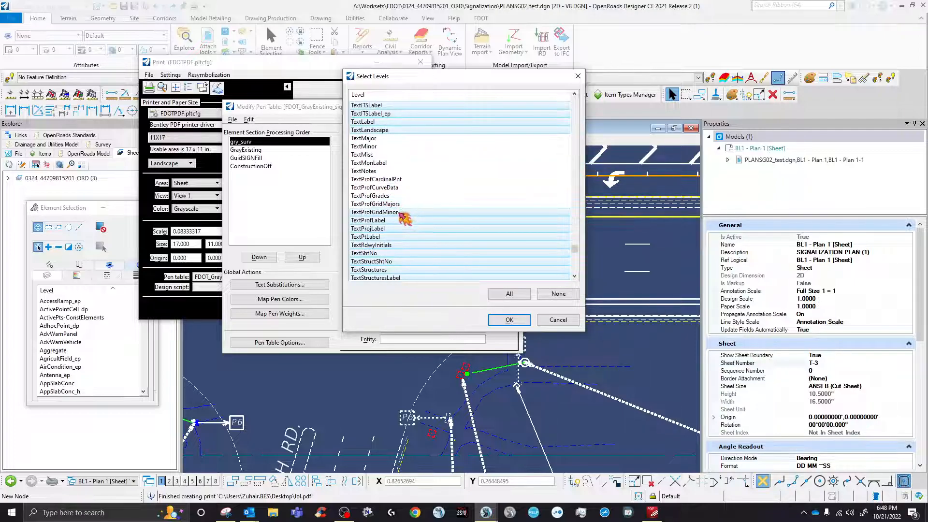
ctrl+click(406, 213)
ctrl+click(404, 220)
ctrl+click(399, 229)
Exclude the text levels from TextPtLabel through TextTables from the gry_surv selection and accept the level list.
scroll(403, 220, down, 4)
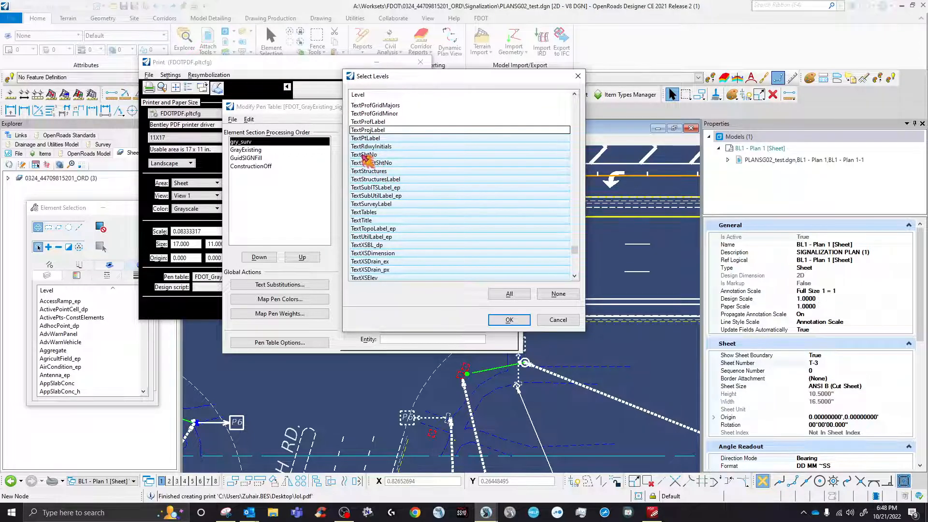
ctrl+click(375, 155)
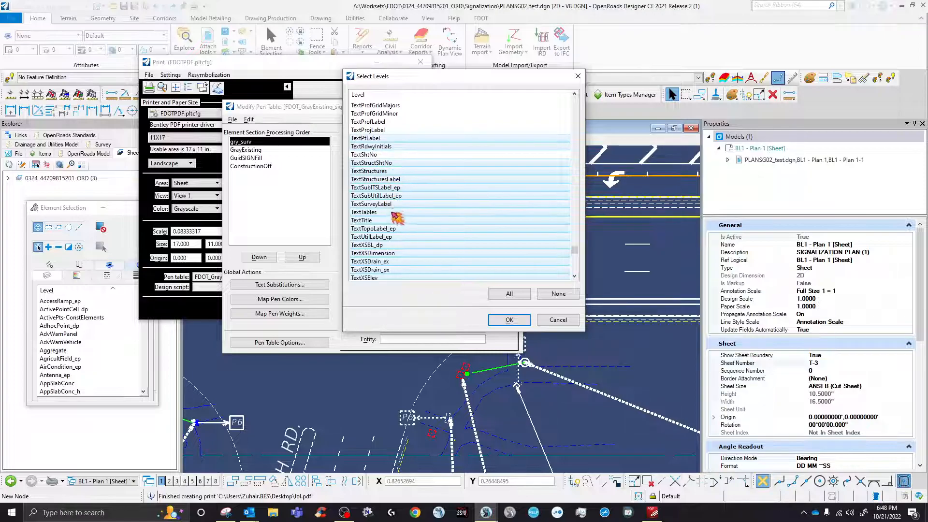
ctrl+drag(380, 214, 390, 170)
ctrl+click(389, 170)
ctrl+click(388, 163)
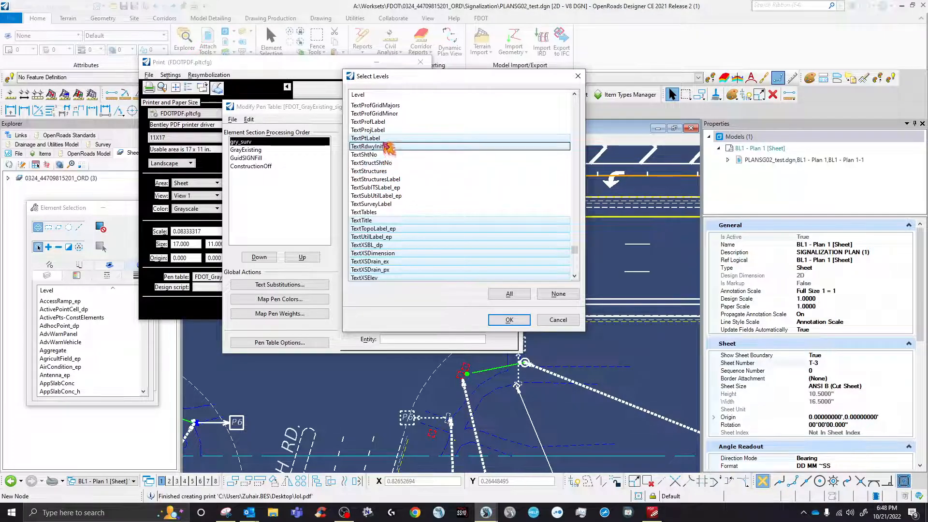
ctrl+click(386, 147)
ctrl+click(386, 139)
scroll(384, 188, down, 3)
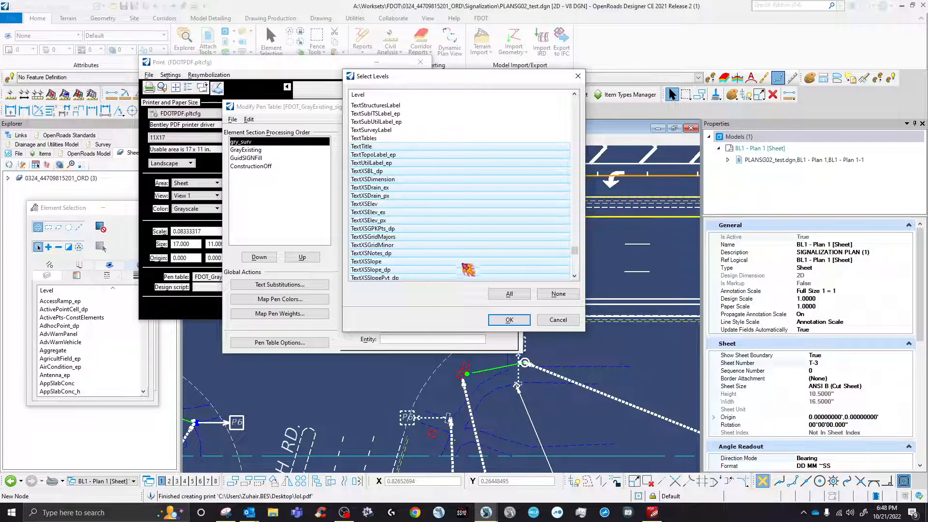
click(519, 322)
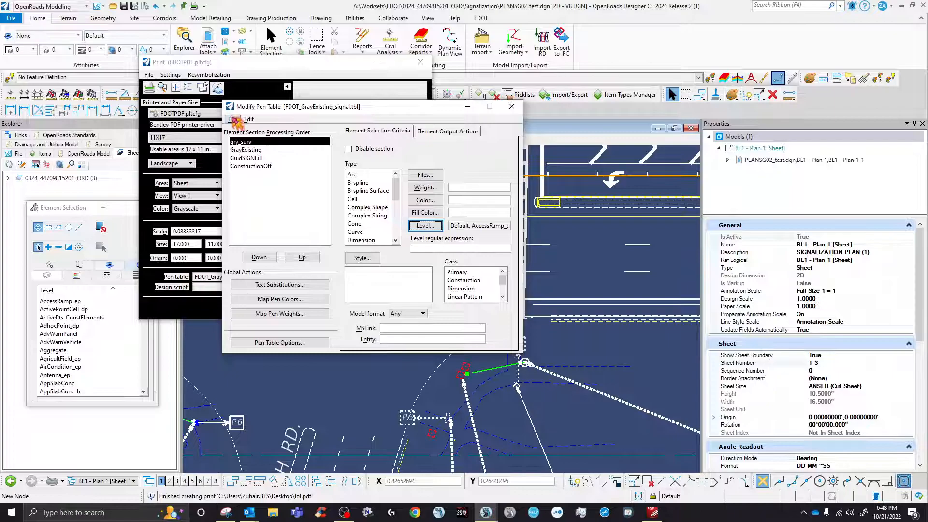
Save the modified FDOT_GrayExisting_signal pen table and exit its editor.
click(232, 119)
click(244, 150)
click(234, 119)
click(249, 182)
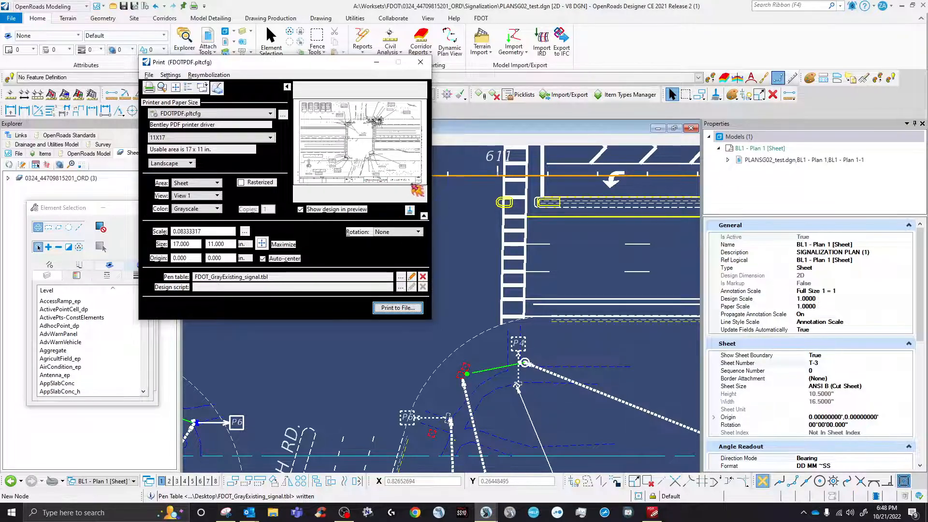
Print the signalization sheet to a file named lololo on the Desktop.
click(406, 308)
click(86, 133)
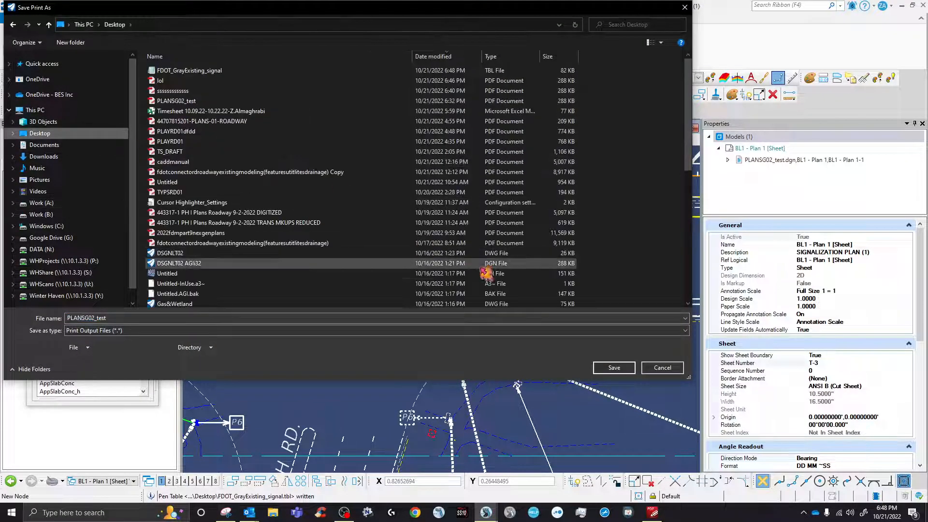
double_click(147, 317)
text(lololo)
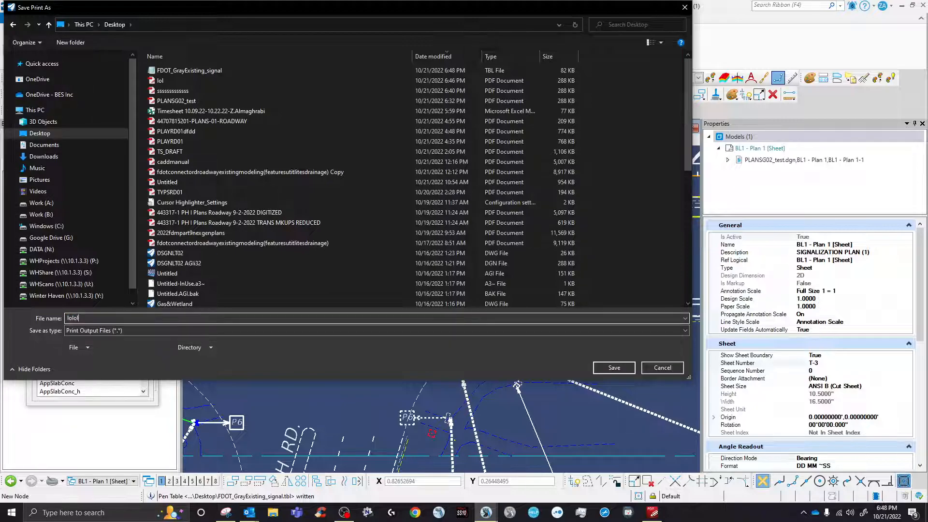
click(628, 368)
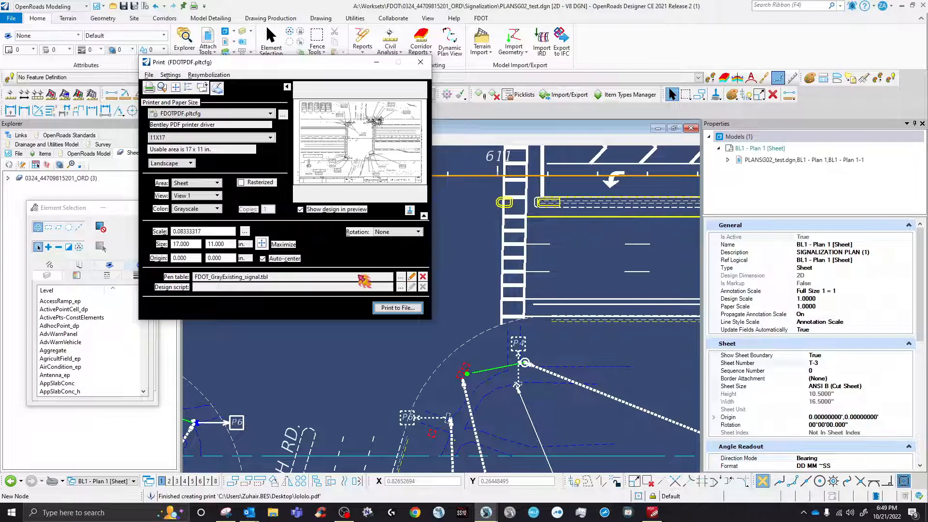
Close the print settings and open the lololo PDF from the Desktop in PDF-XChange Editor.
click(420, 62)
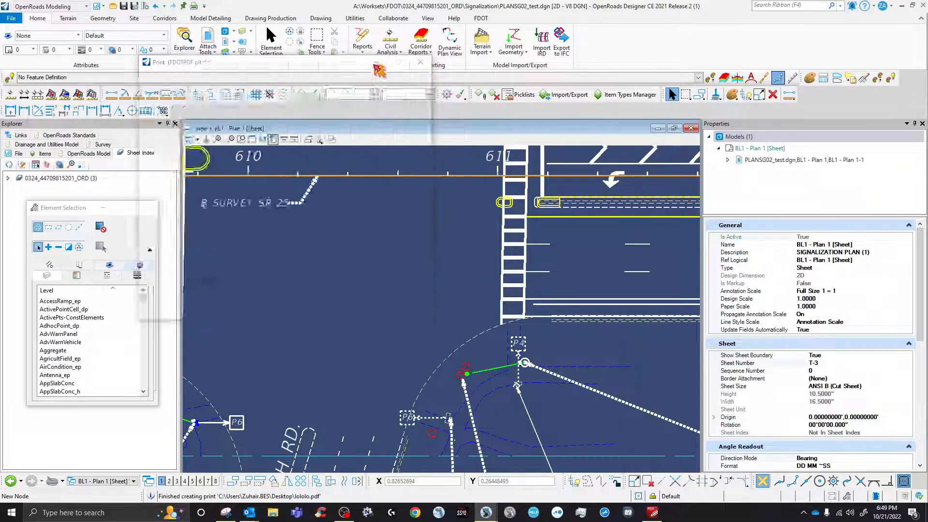
click(902, 5)
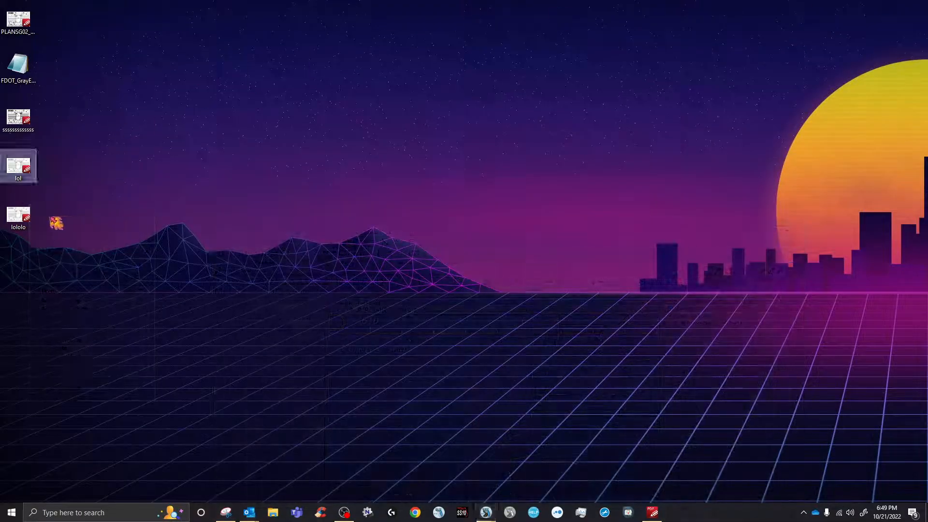
double_click(24, 216)
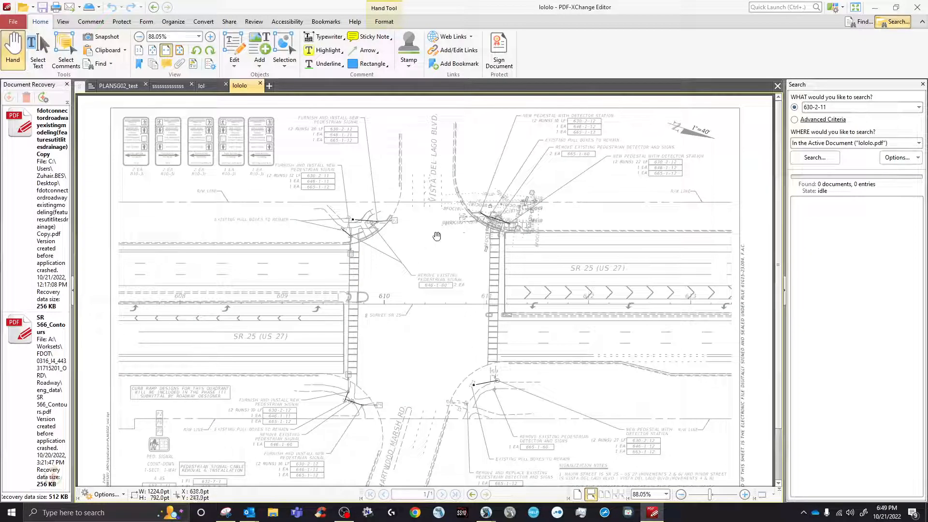
Examine the printed lololo sheet's shading at the intersection corners, signal callouts, signalization notes and title block, ending on the whole page.
ctrl+scroll(426, 181, up, 6)
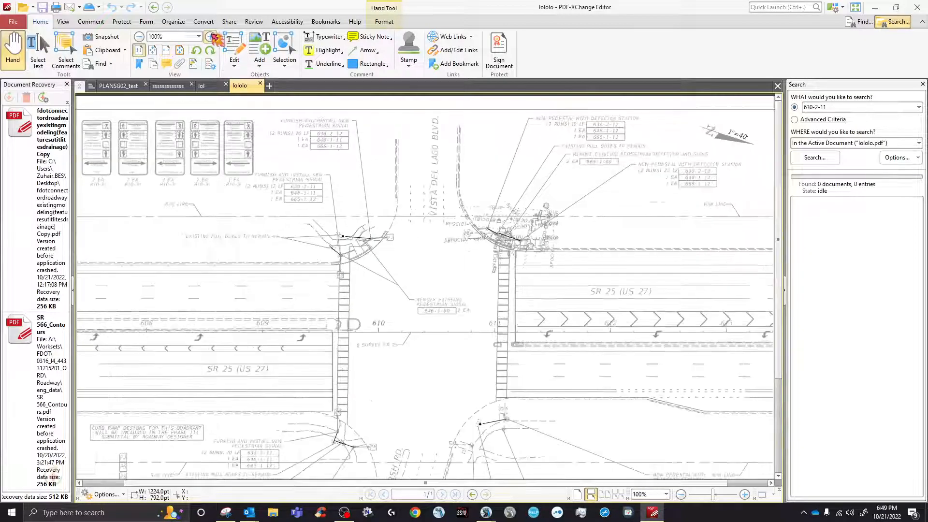
scroll(353, 267, down, 2)
scroll(353, 267, left, 2)
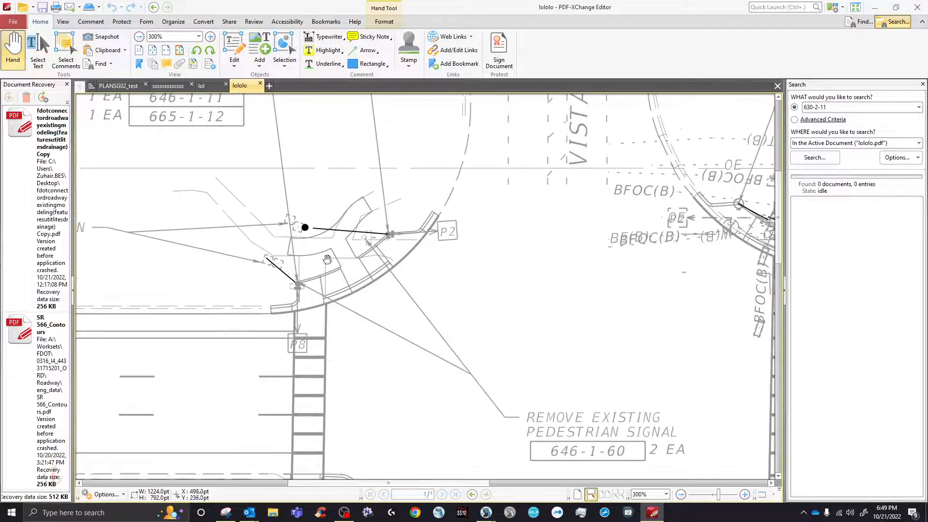
scroll(335, 241, down, 10)
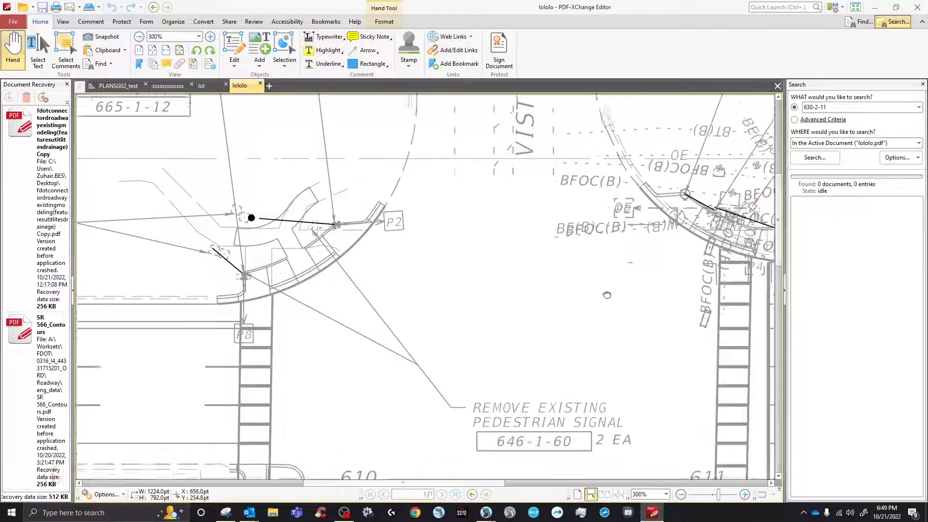
scroll(367, 241, right, 7)
scroll(399, 249, left, 2)
scroll(440, 309, up, 2)
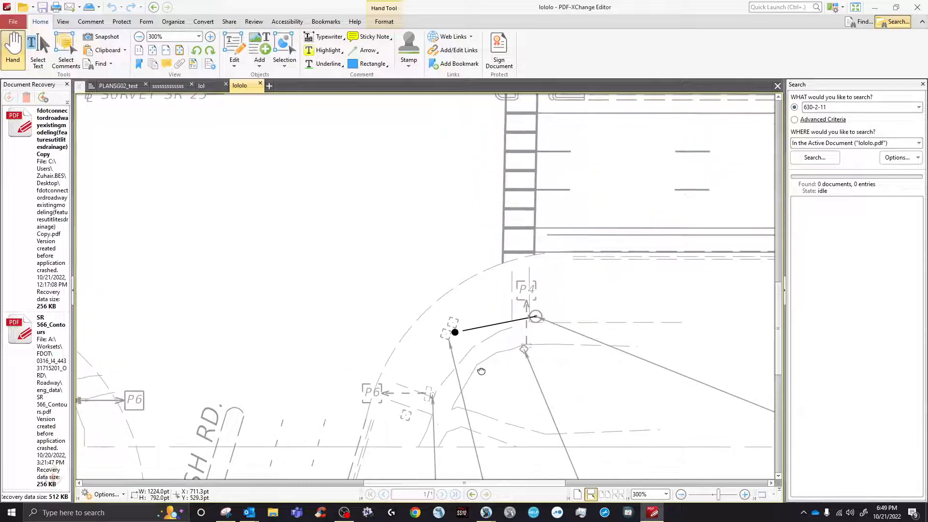
drag(477, 349, 445, 325)
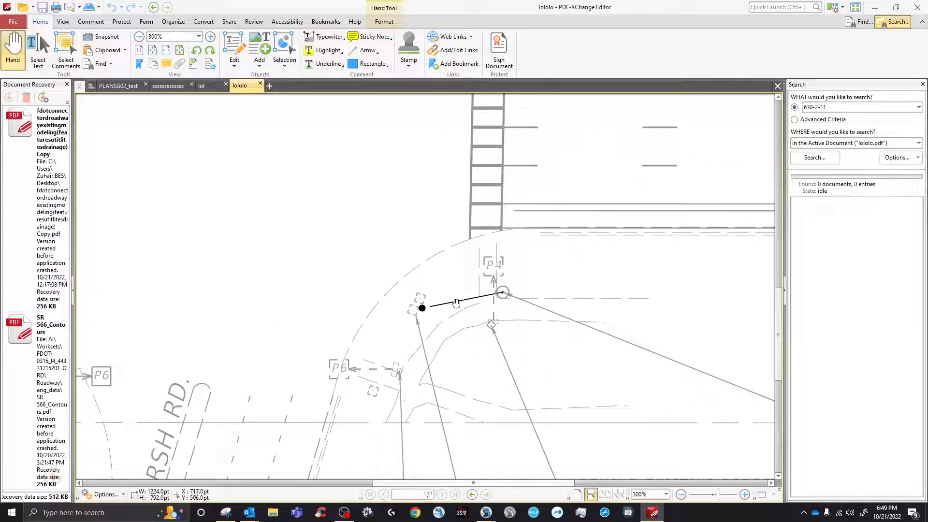
scroll(500, 342, down, 6)
scroll(500, 342, right, 5)
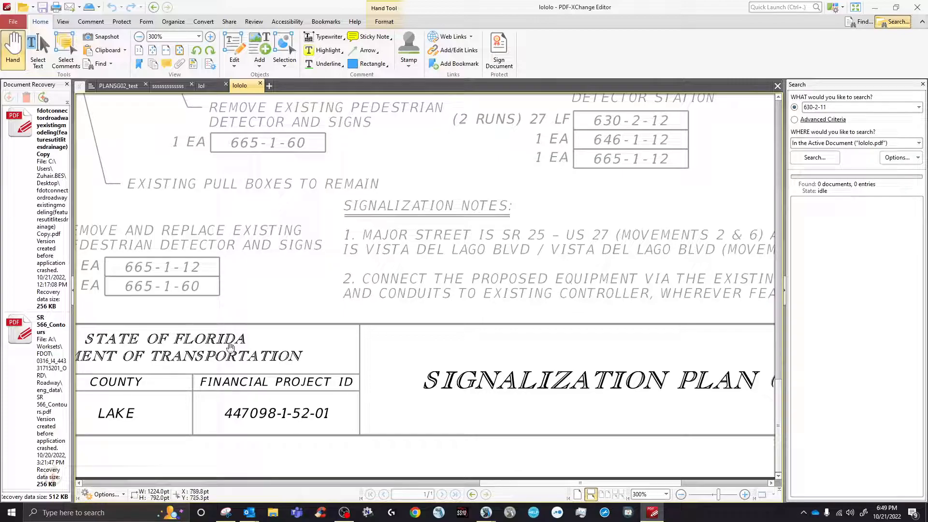
scroll(496, 413, right, 5)
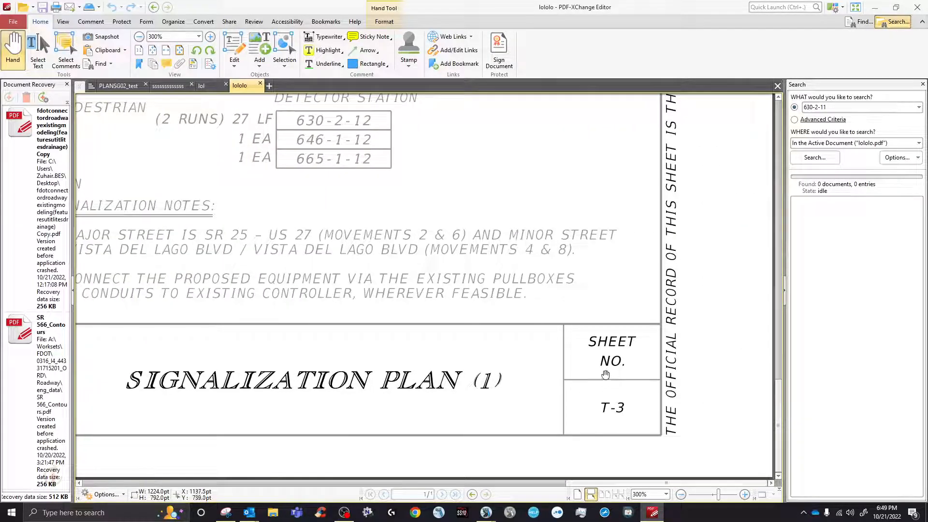
click(152, 50)
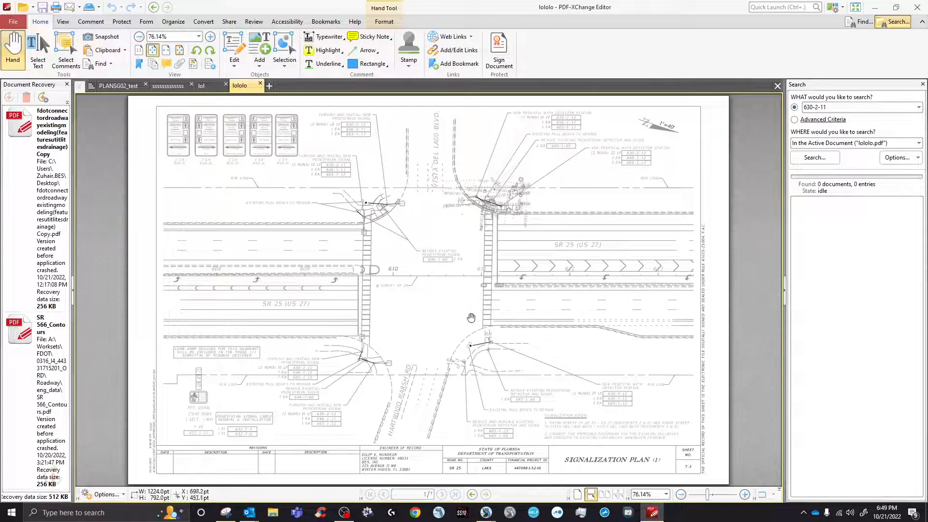
Switch back to OpenRoads Designer and open the print settings for the BL1 - Plan 1 sheet.
click(882, 4)
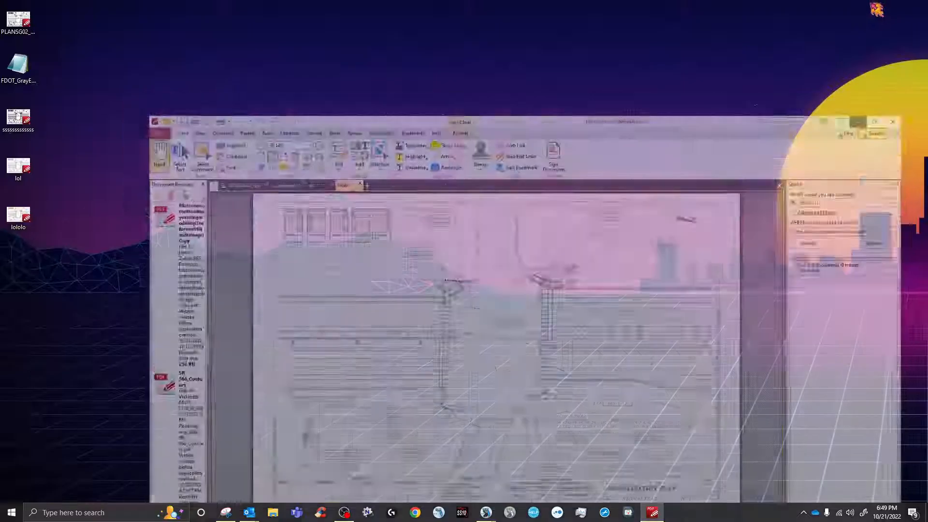
mouse_move(485, 512)
click(398, 471)
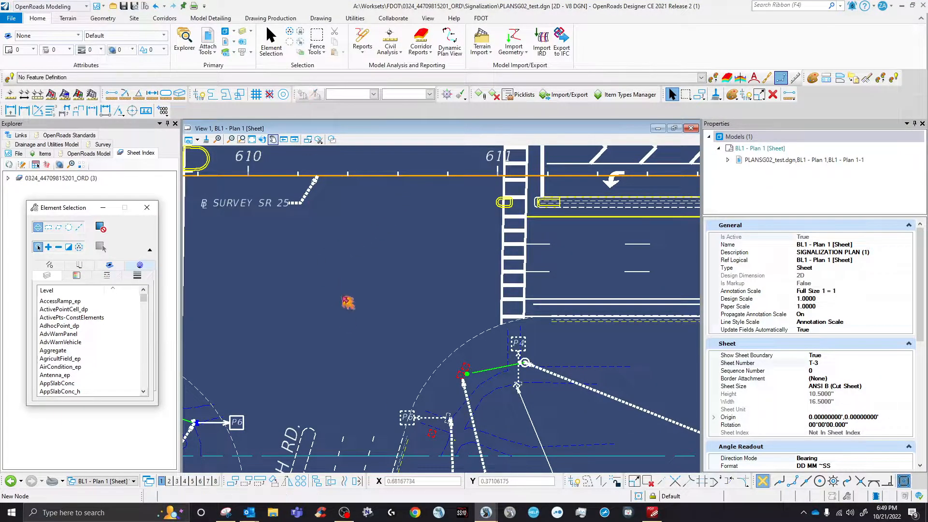
scroll(348, 300, down, 5)
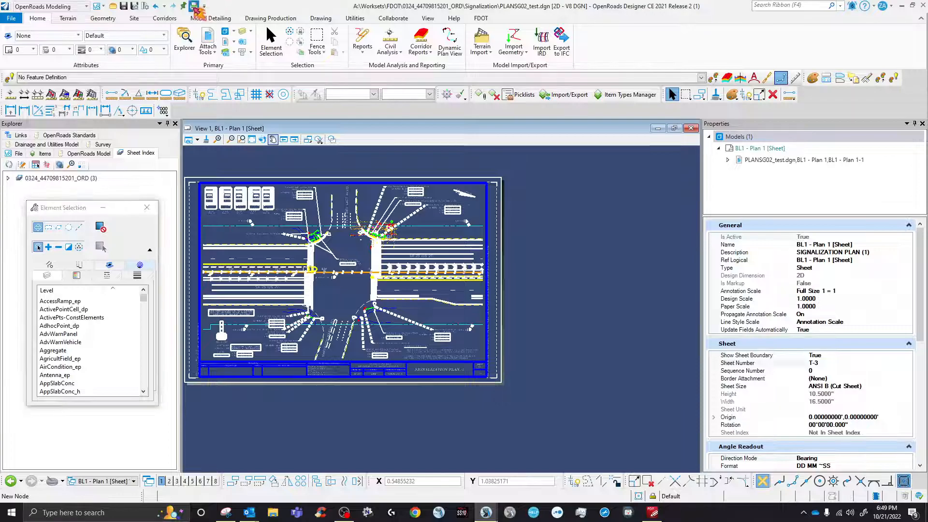
click(194, 5)
click(428, 58)
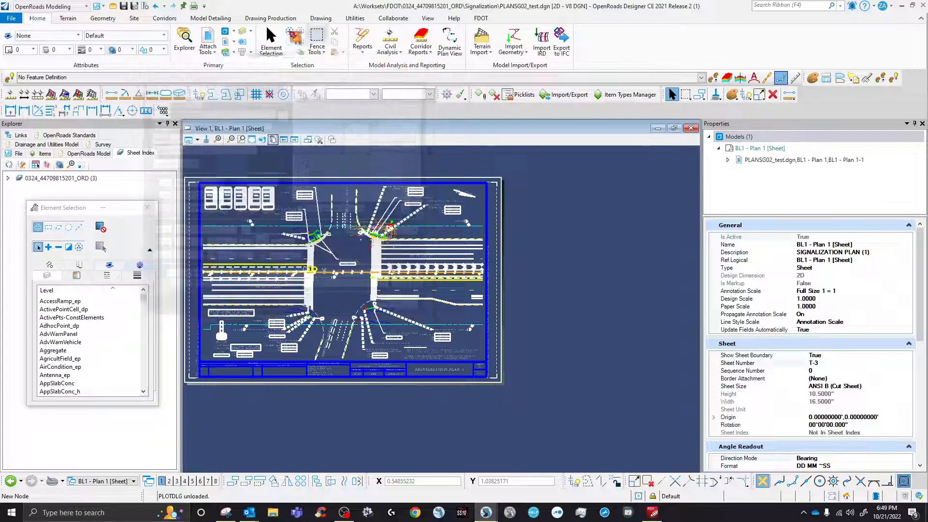
click(194, 6)
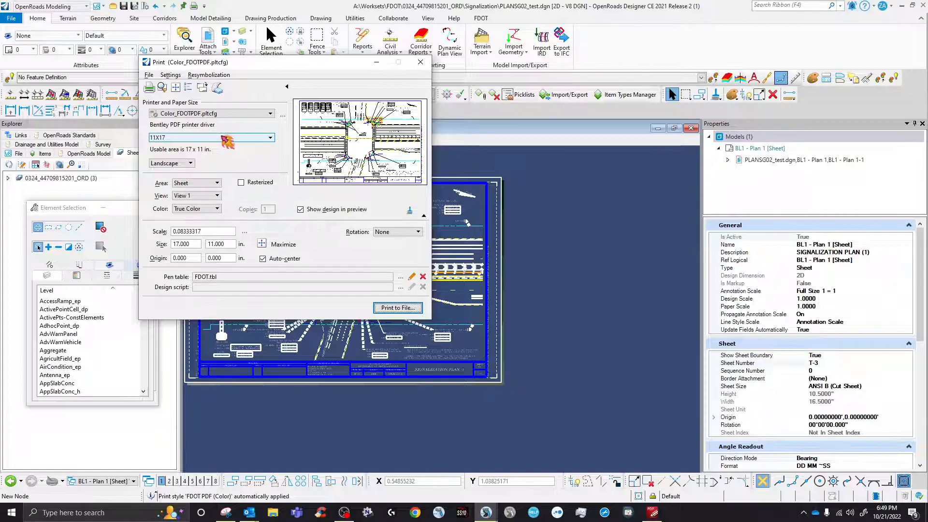
Set the printer configuration to FDOTPDF.pltcfg and load the FDOT_GrayExisting_signal pen table from the Desktop.
click(227, 113)
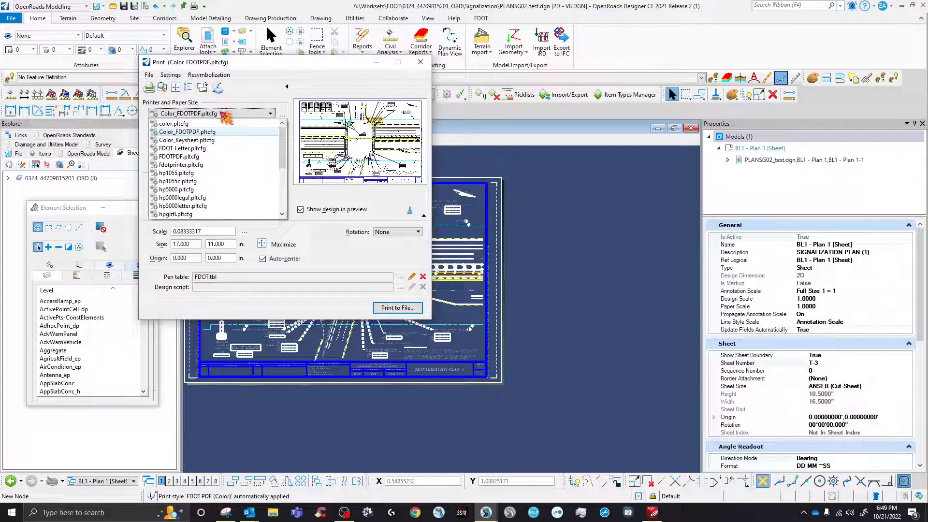
click(208, 151)
click(401, 276)
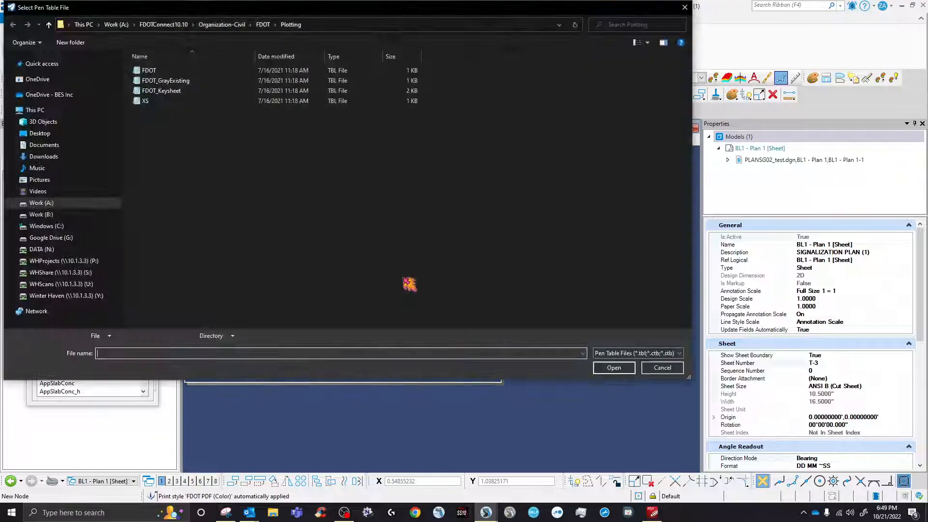
click(72, 134)
click(196, 71)
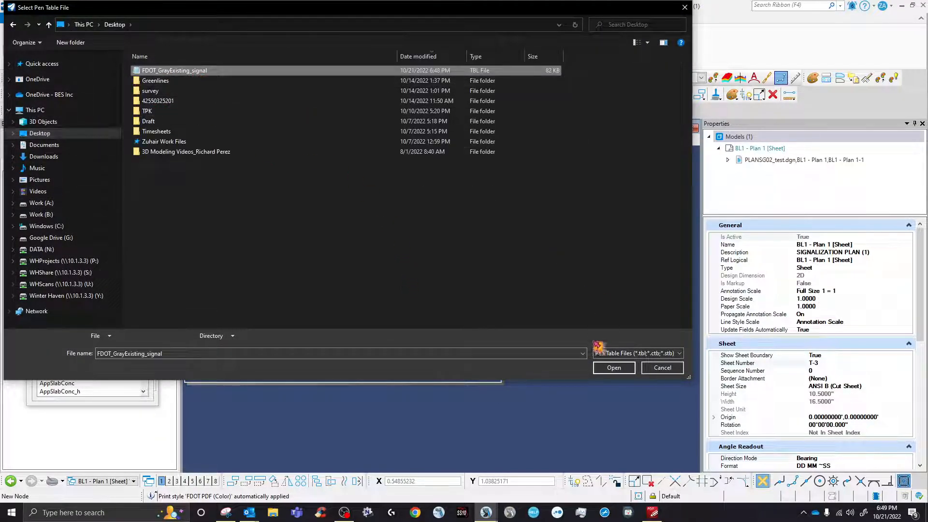
click(615, 368)
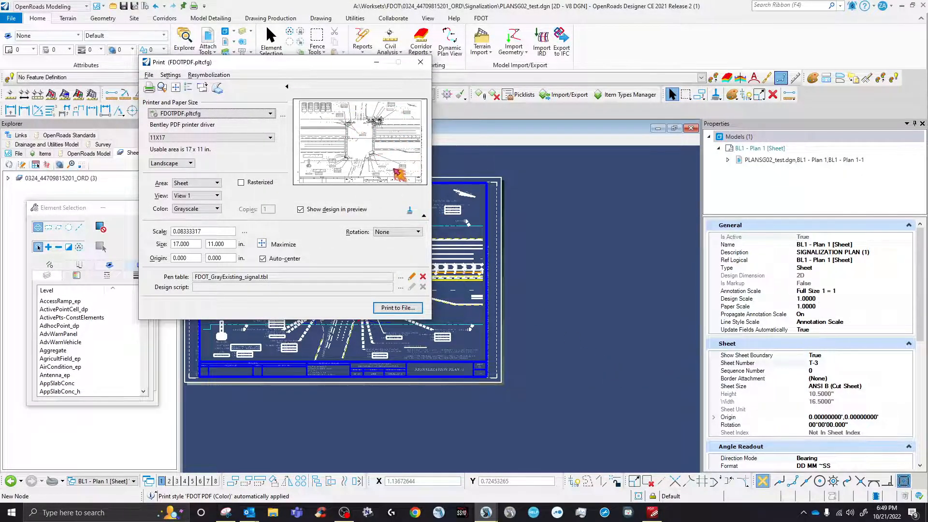
Open the FDOT_GrayExisting_signal pen table for modification and review the level list of its gry_surv section without changing it.
click(411, 278)
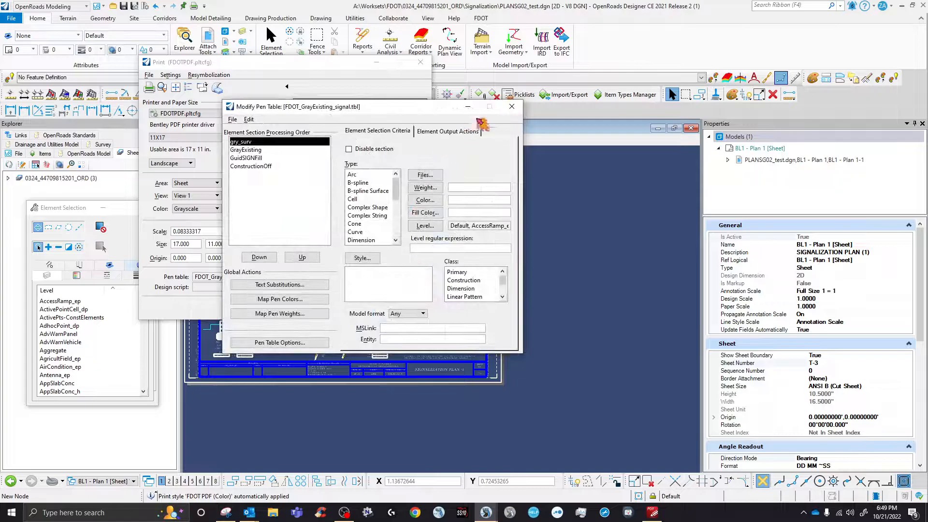
click(510, 106)
click(411, 277)
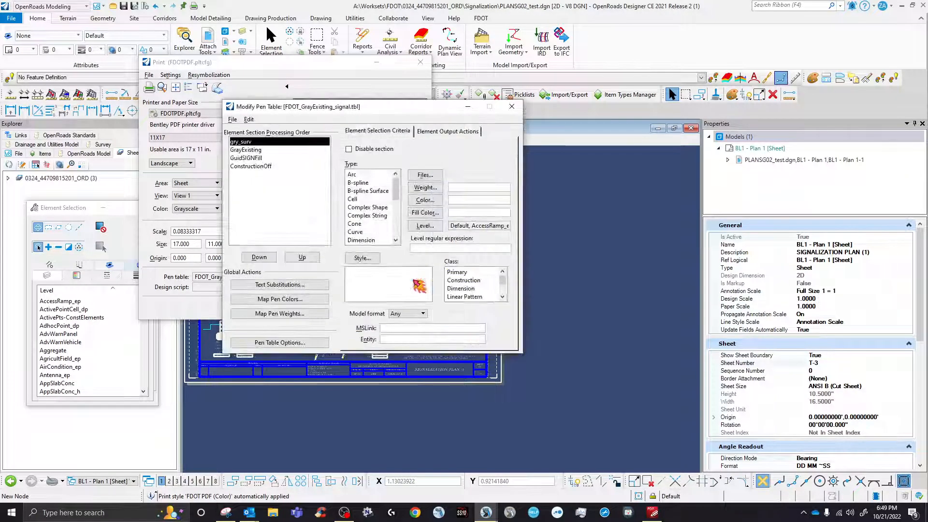
click(248, 119)
click(265, 118)
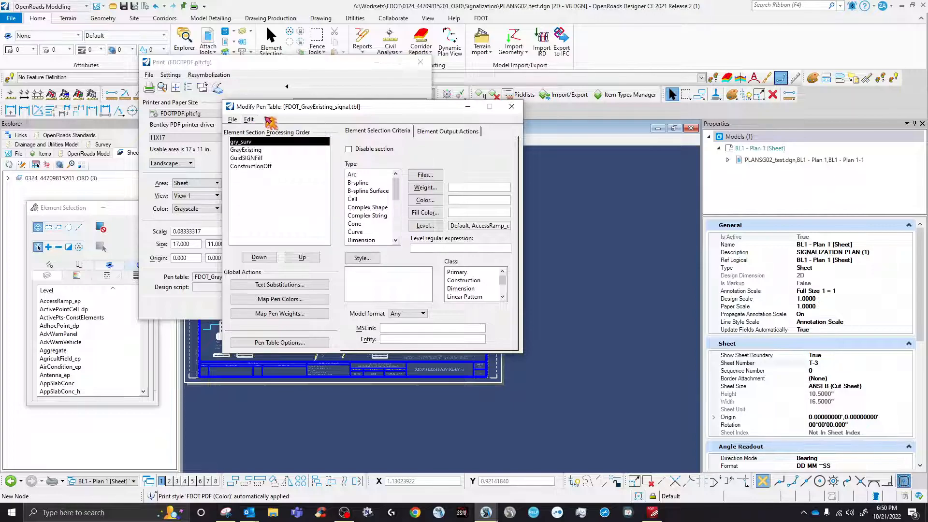
click(424, 226)
click(508, 295)
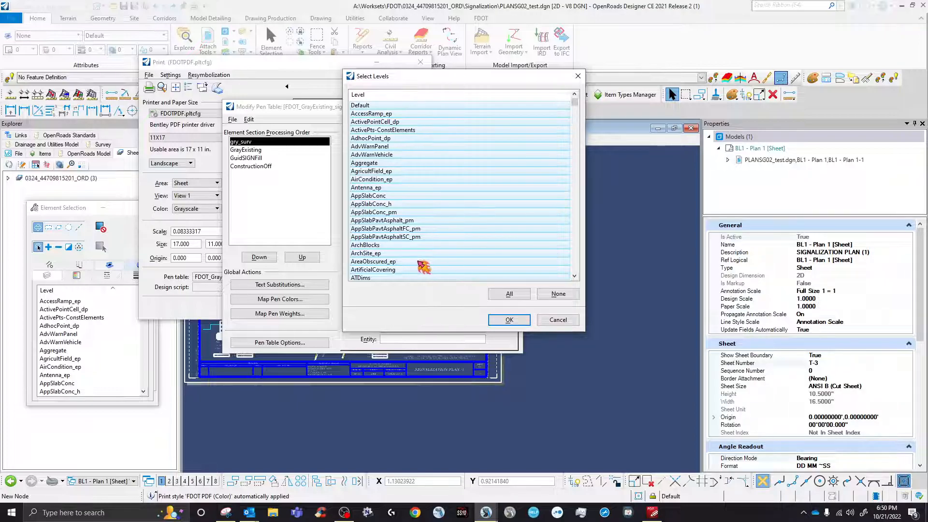
scroll(430, 242, down, 20)
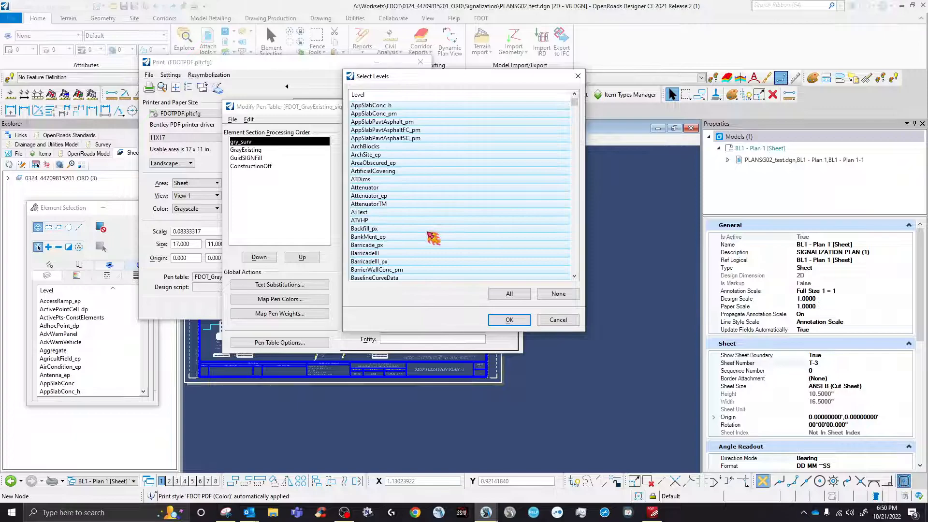
click(558, 320)
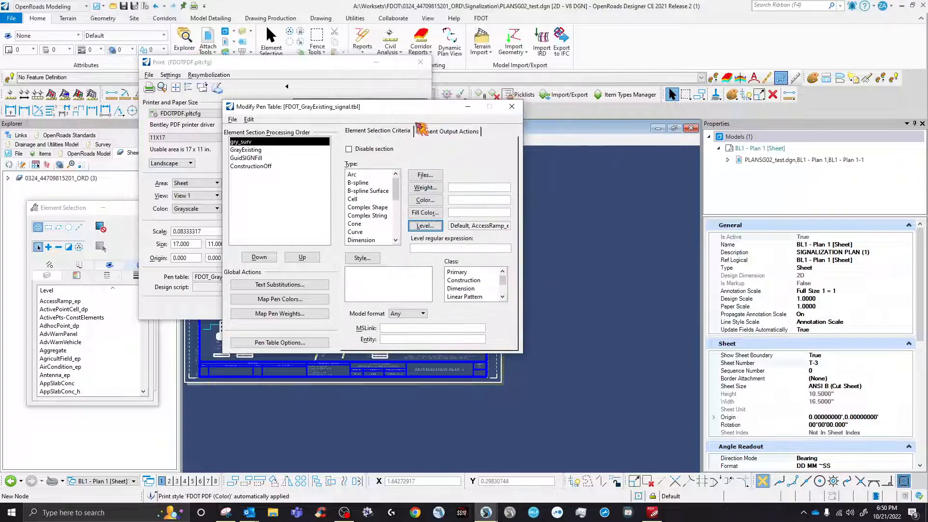
Review the color and fill color output actions of the gry_surv section, including the color palette.
click(448, 131)
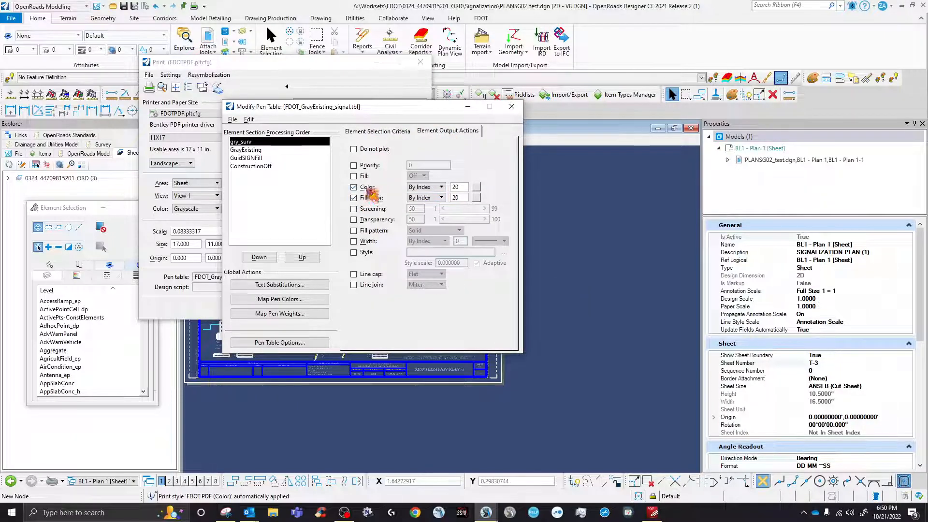
click(476, 187)
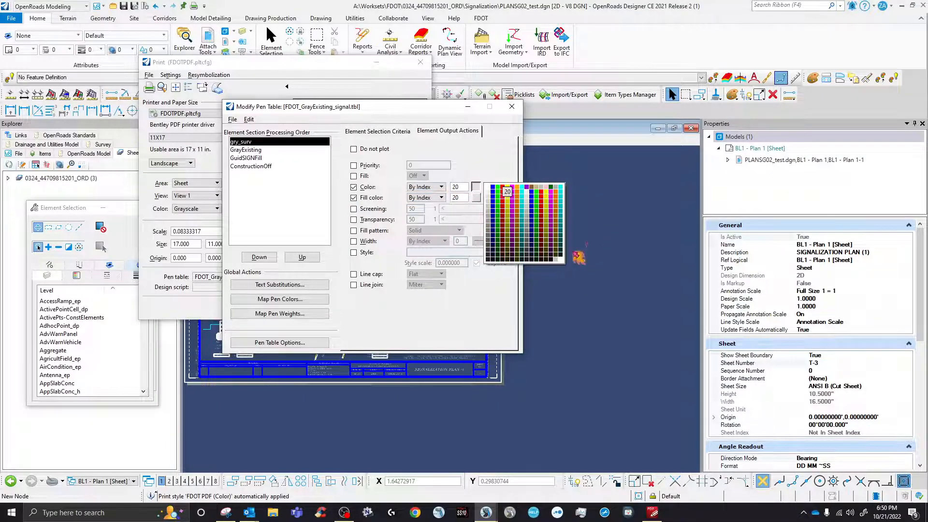
click(499, 163)
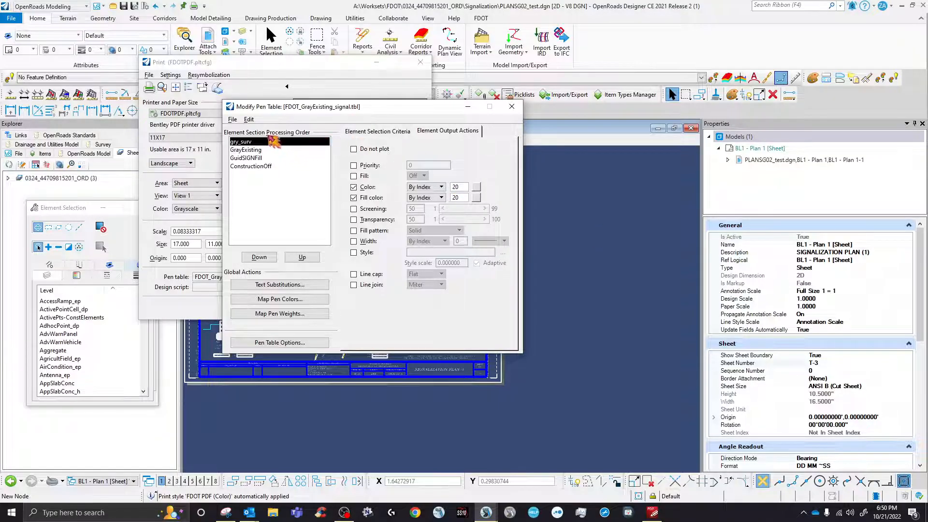
click(386, 131)
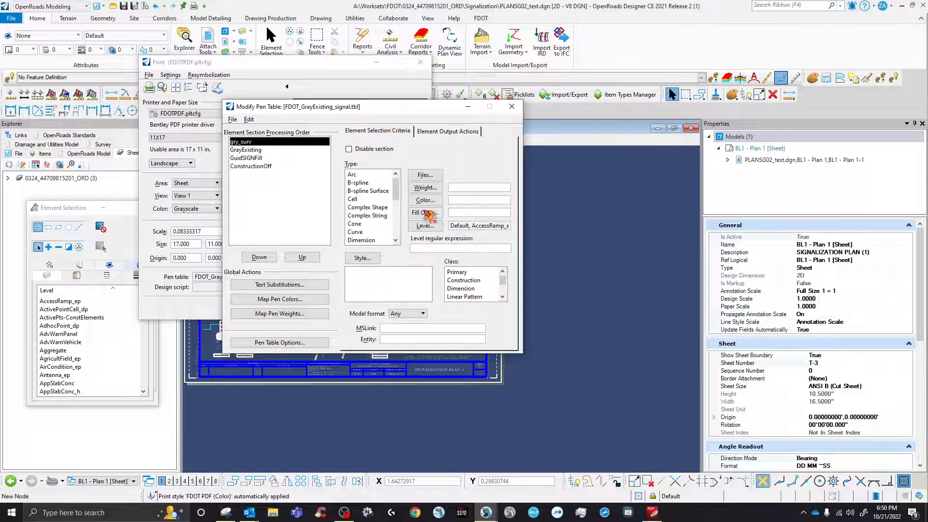
Save the FDOT_GrayExisting_signal pen table and close its editor.
click(235, 120)
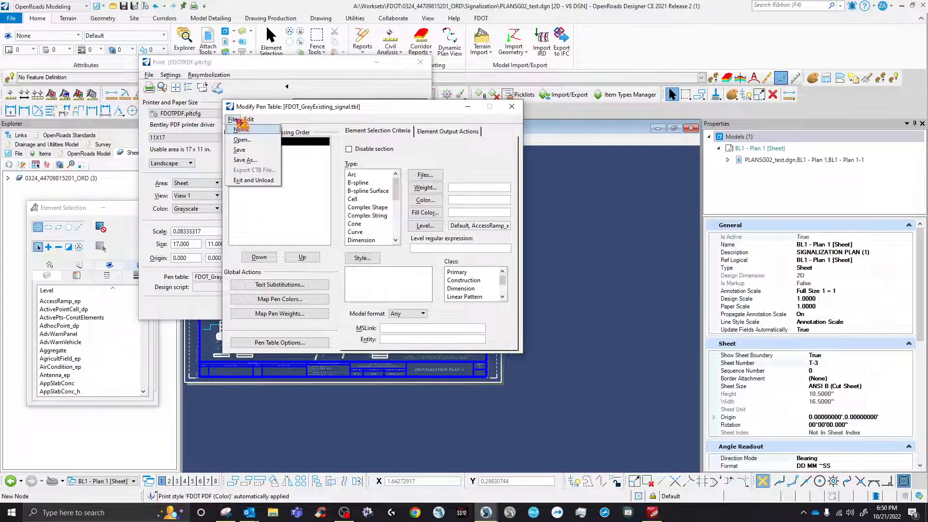
click(249, 153)
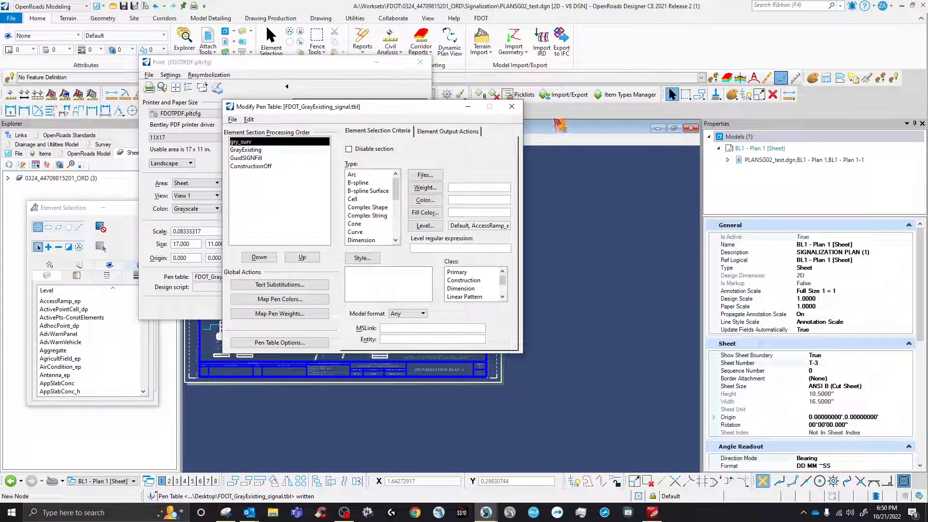
click(512, 107)
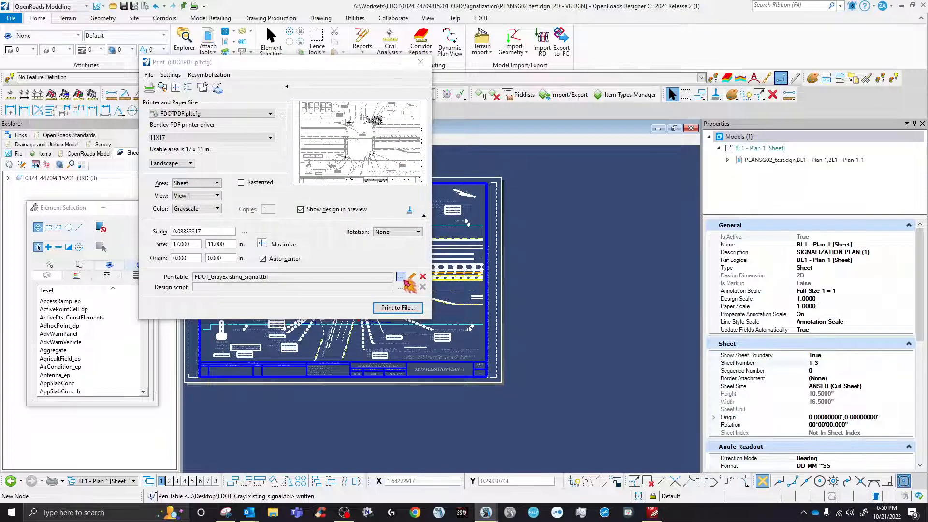
click(401, 276)
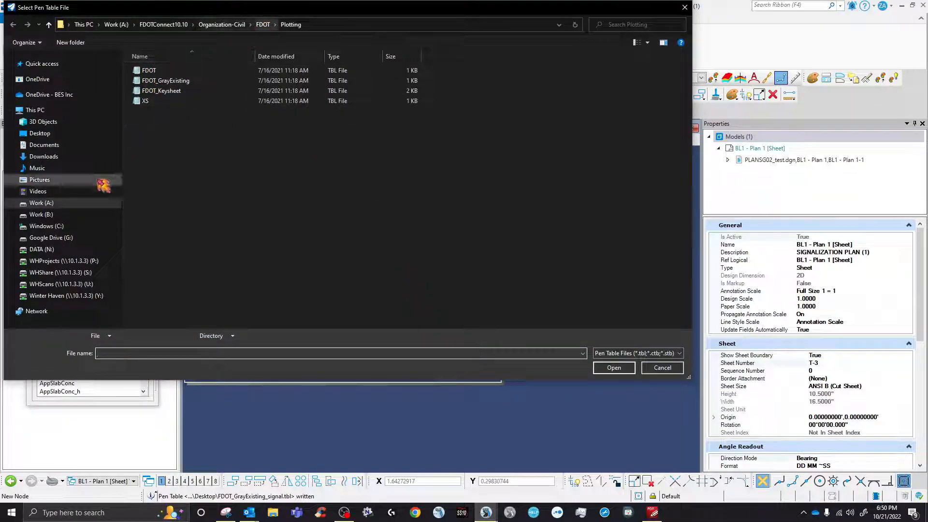
click(54, 205)
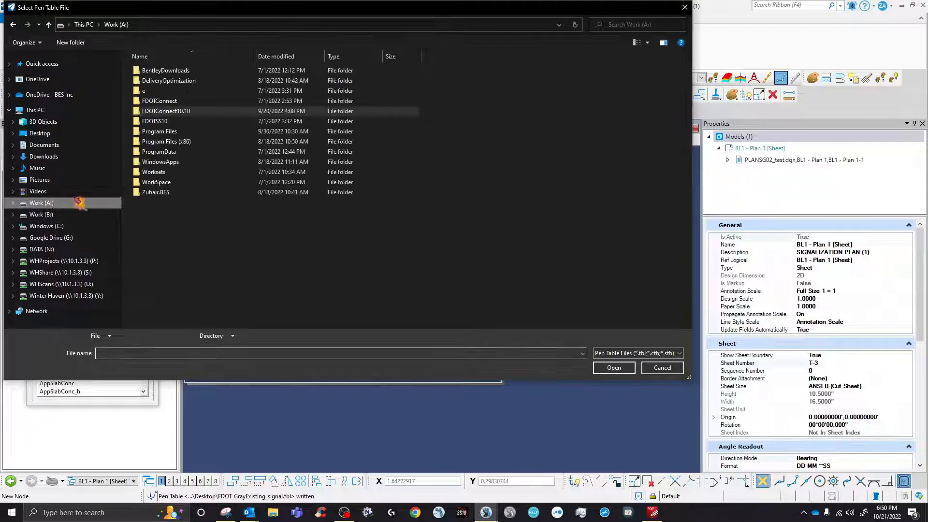
double_click(178, 173)
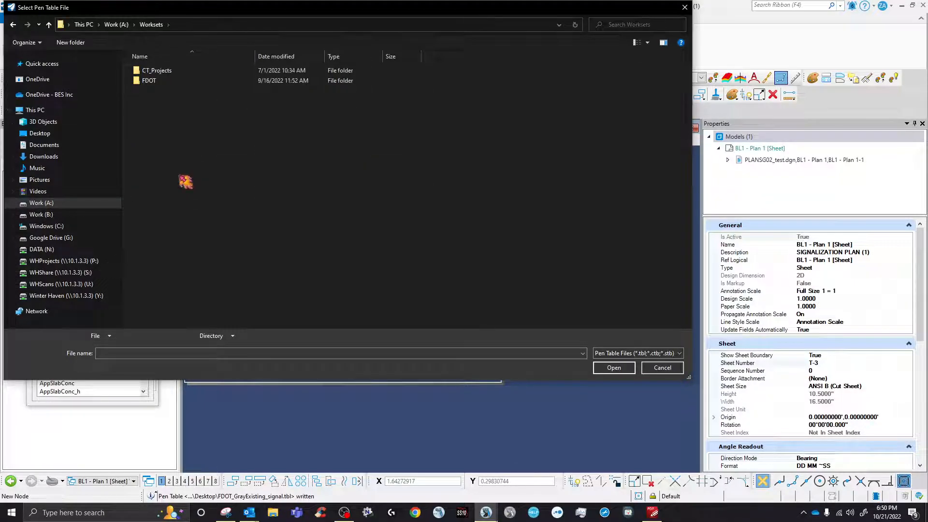
double_click(181, 81)
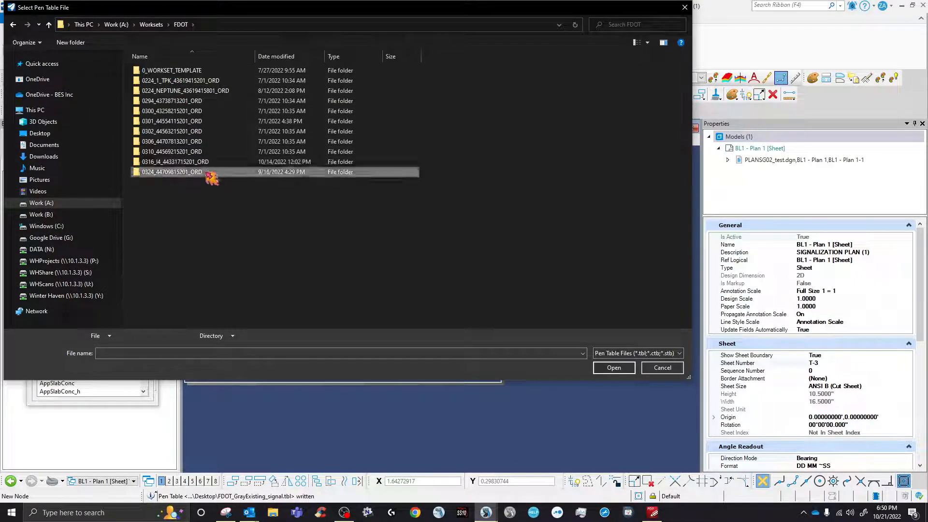
double_click(208, 173)
scroll(227, 256, down, 3)
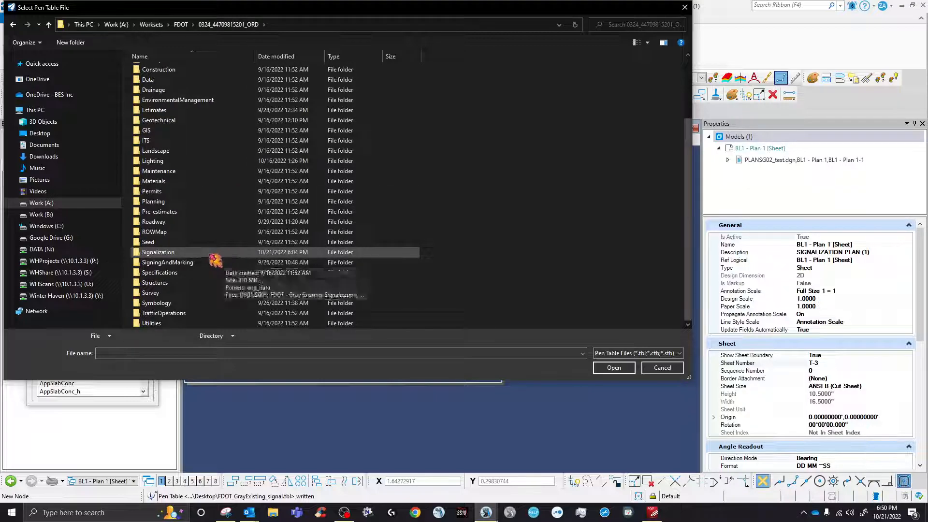
double_click(181, 253)
click(215, 82)
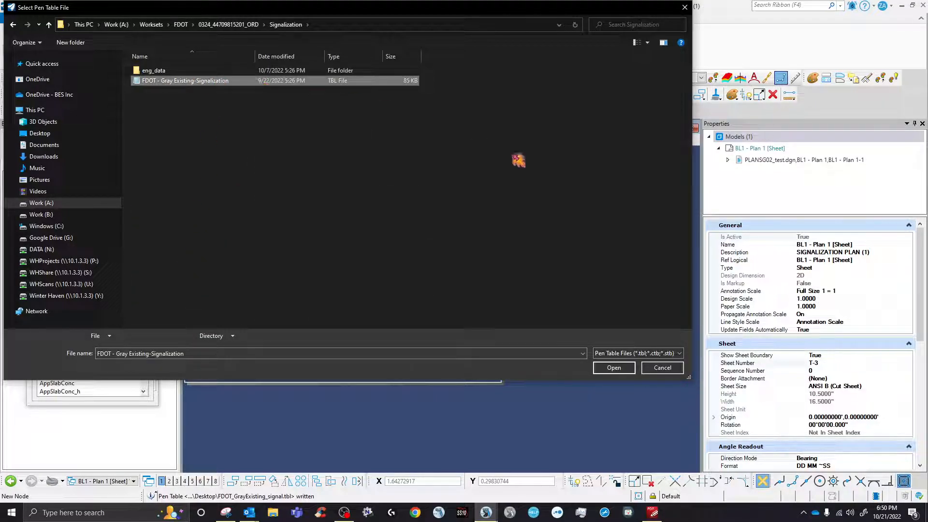
click(621, 369)
click(409, 211)
Print the sheet to a PDF file named lololololo on the Desktop, and close the Print dialog.
click(401, 308)
click(52, 134)
click(630, 368)
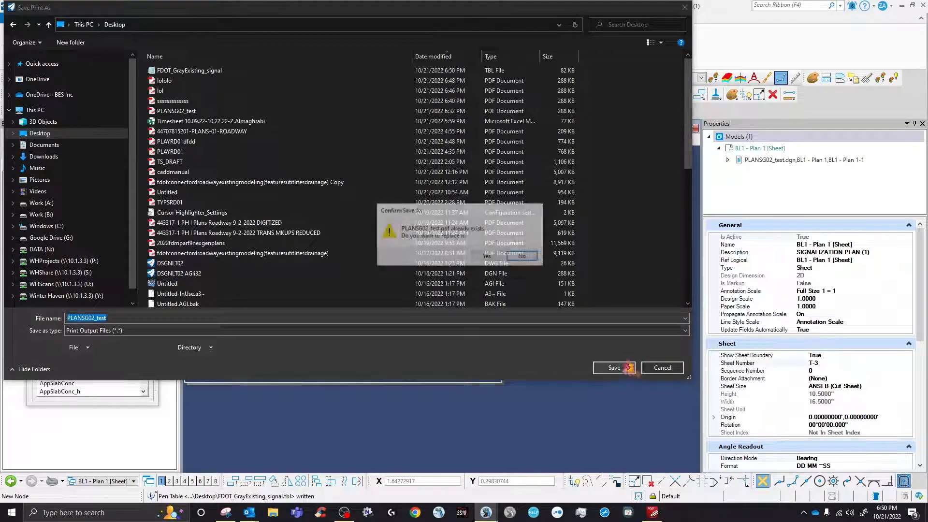
click(522, 256)
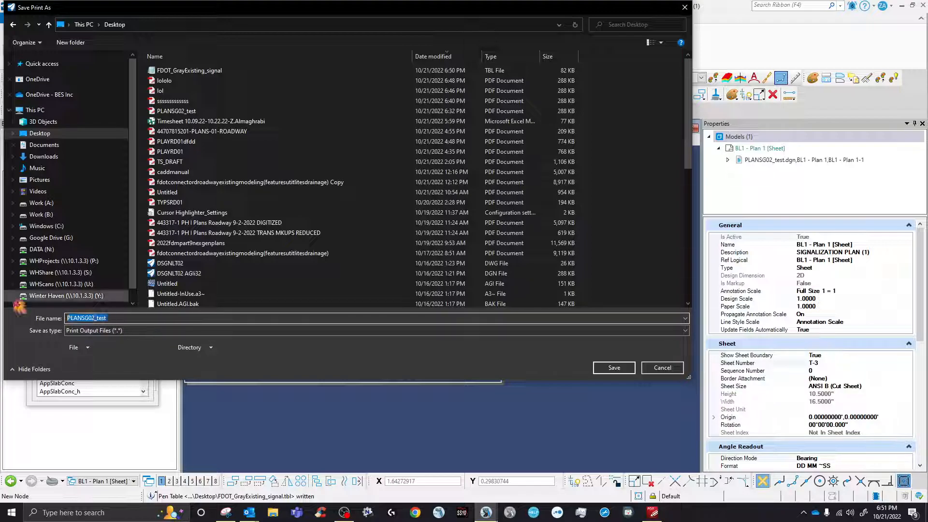
text(lololololo)
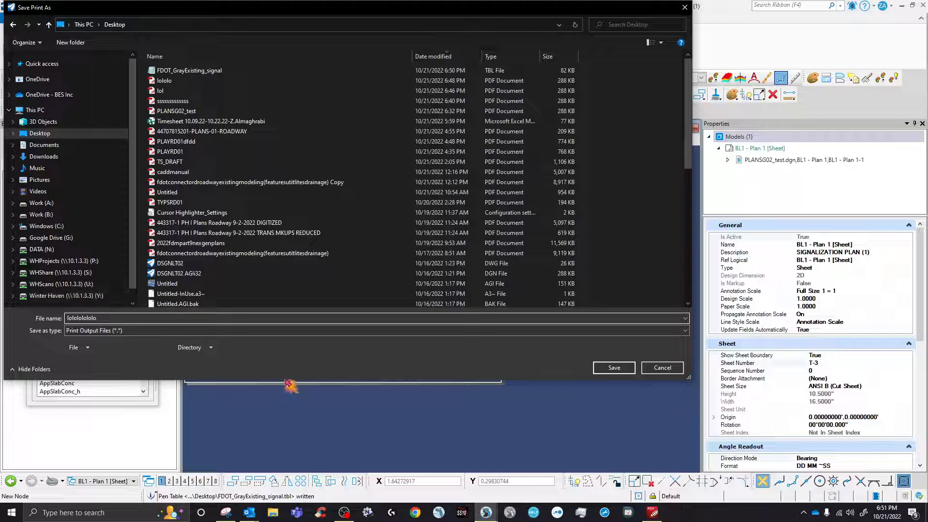
click(618, 367)
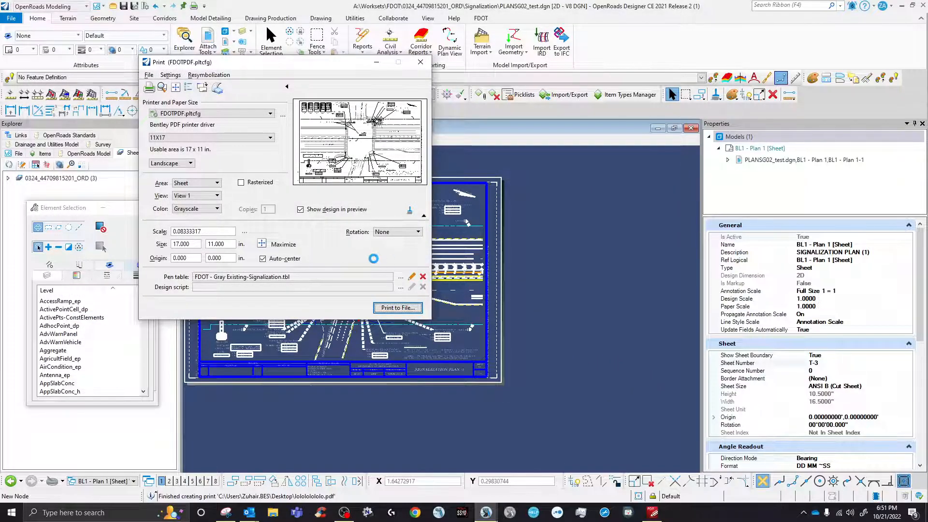
click(420, 62)
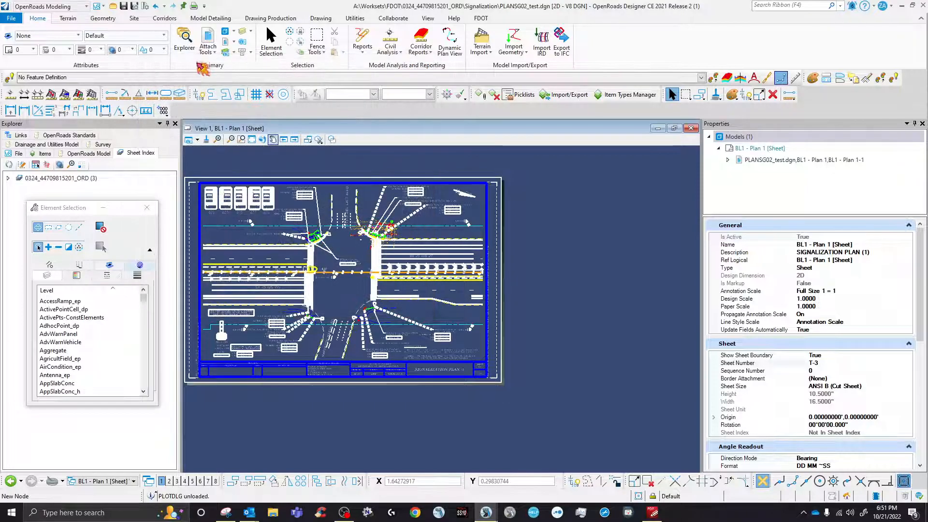
Check the BL1 - Plan 1 sheet's level list in Level Manager and switch to the Default design model.
click(228, 53)
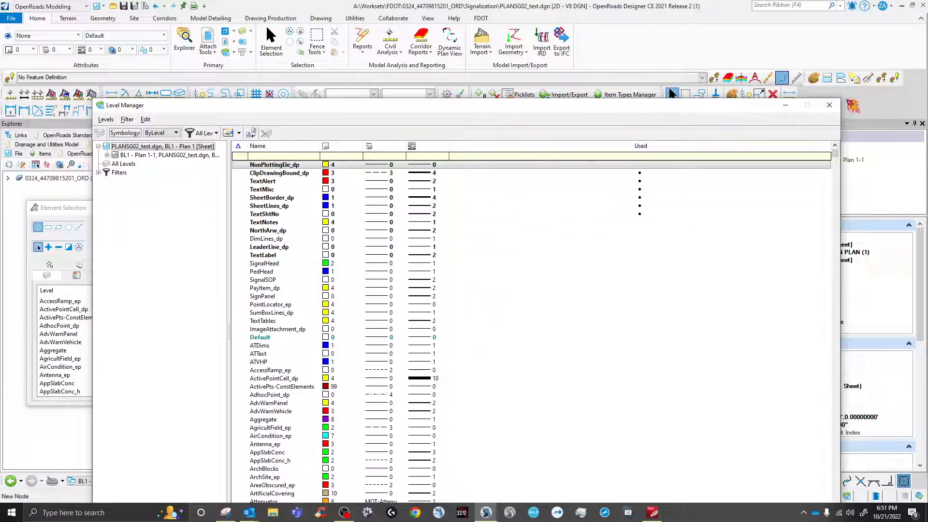
click(829, 105)
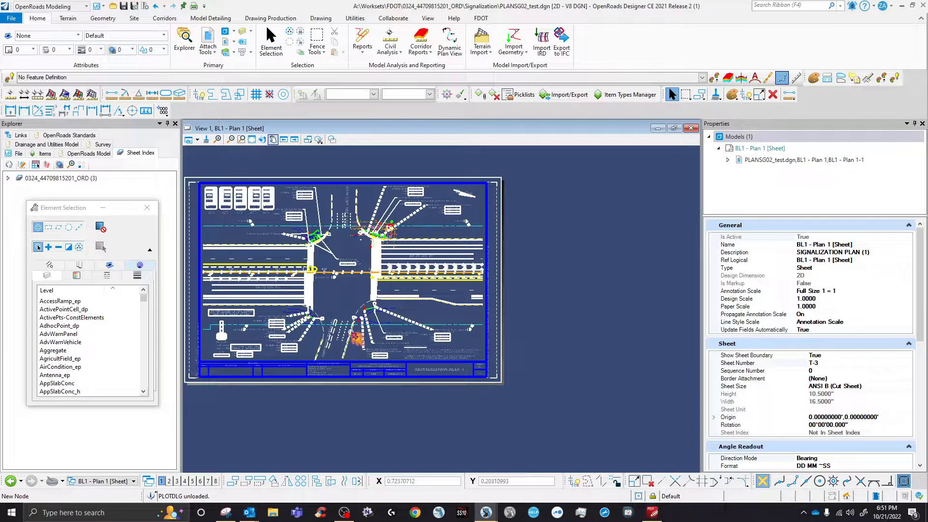
click(131, 482)
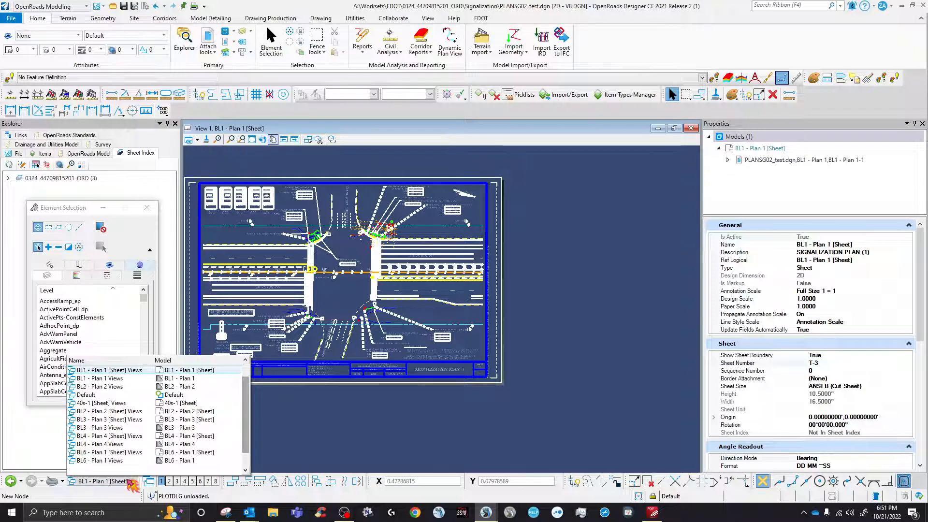
click(407, 423)
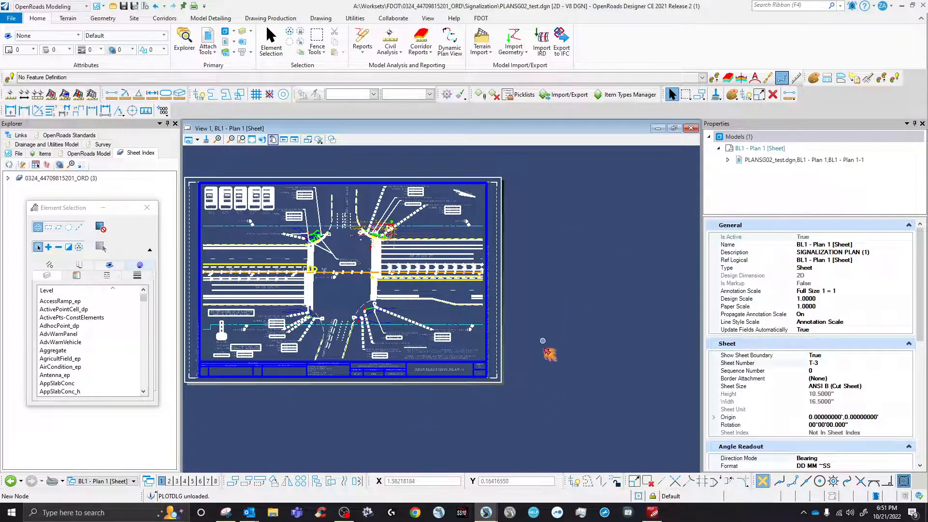
scroll(546, 348, down, 3)
scroll(543, 352, up, 8)
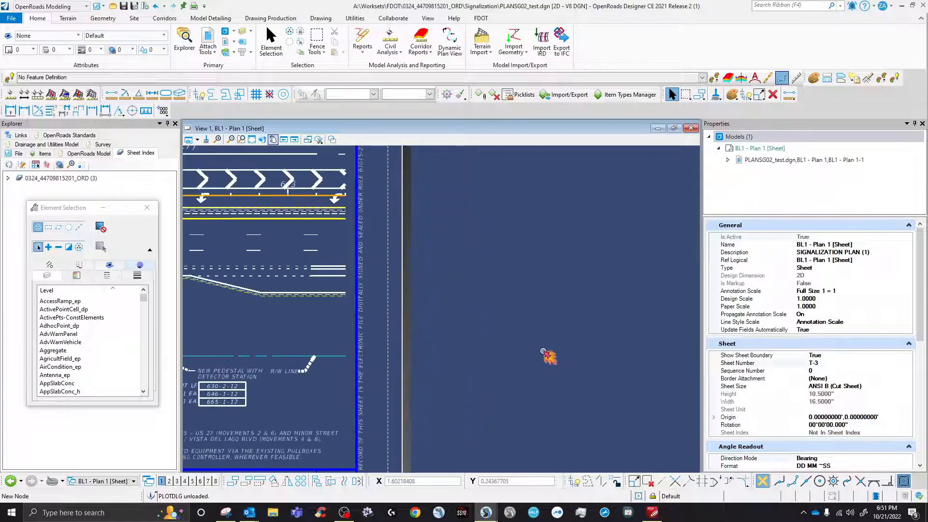
click(120, 481)
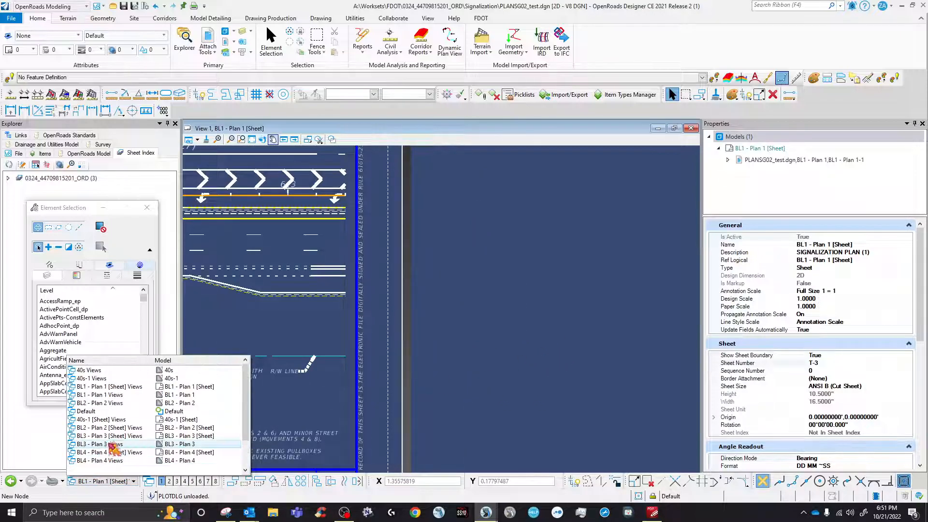
click(108, 411)
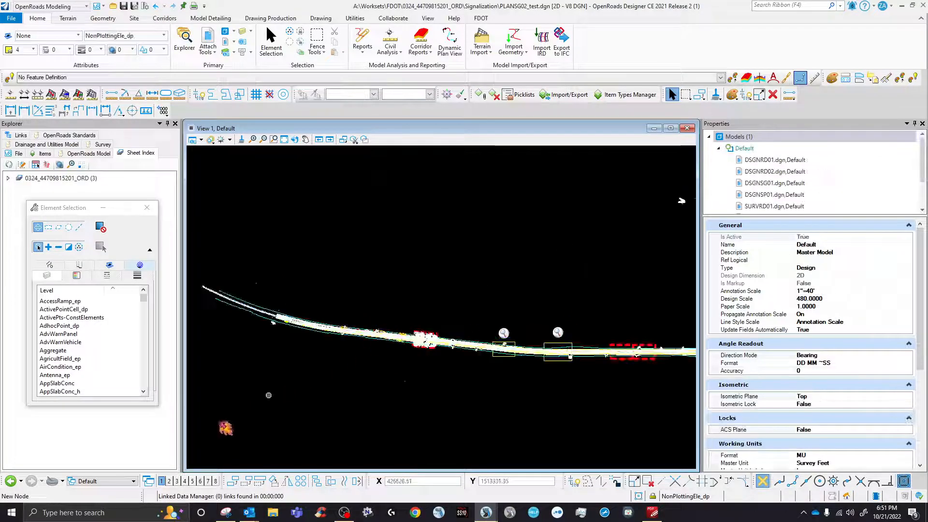
Open the BL6 - Plan 1 drawing model and check its level list in Level Manager.
click(133, 481)
scroll(130, 450, down, 2)
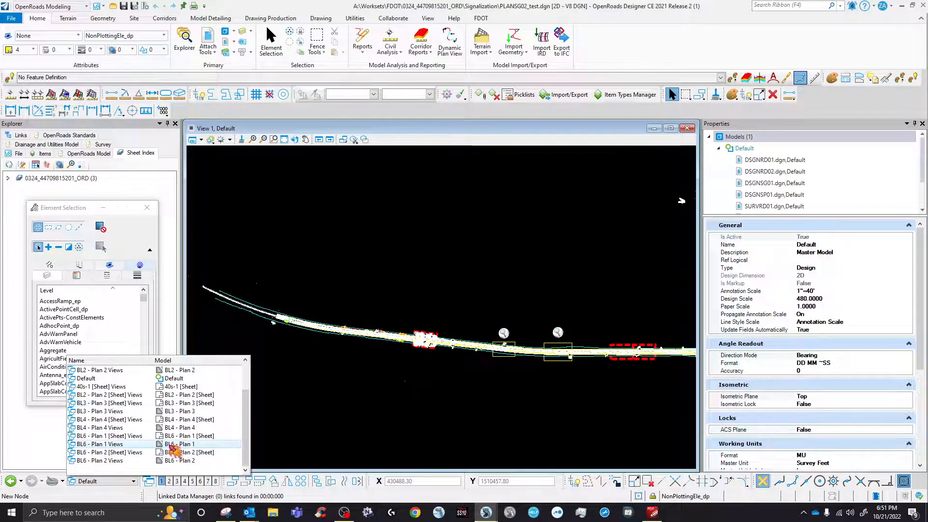
click(136, 442)
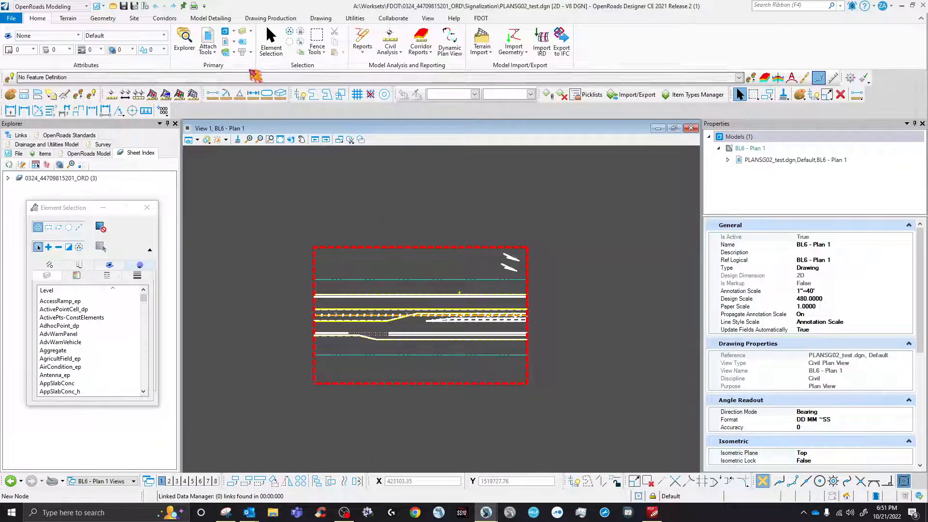
click(226, 52)
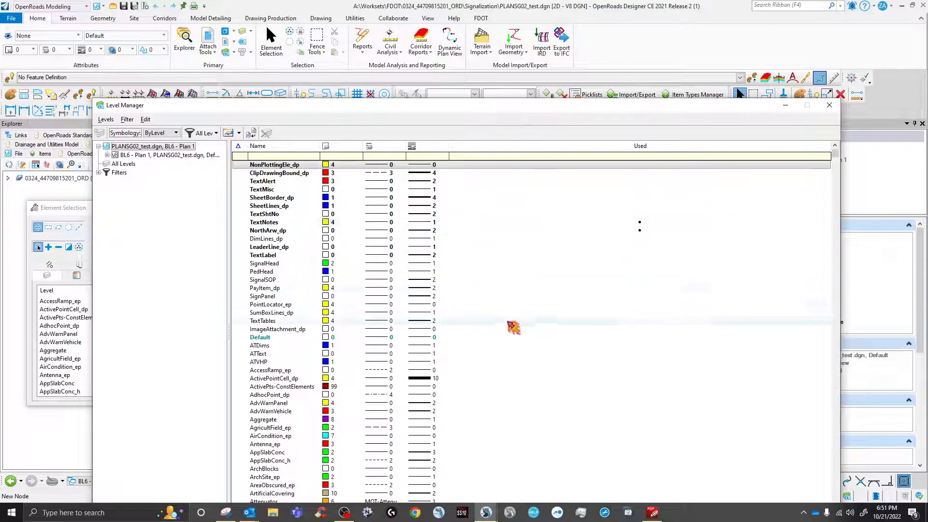
click(829, 105)
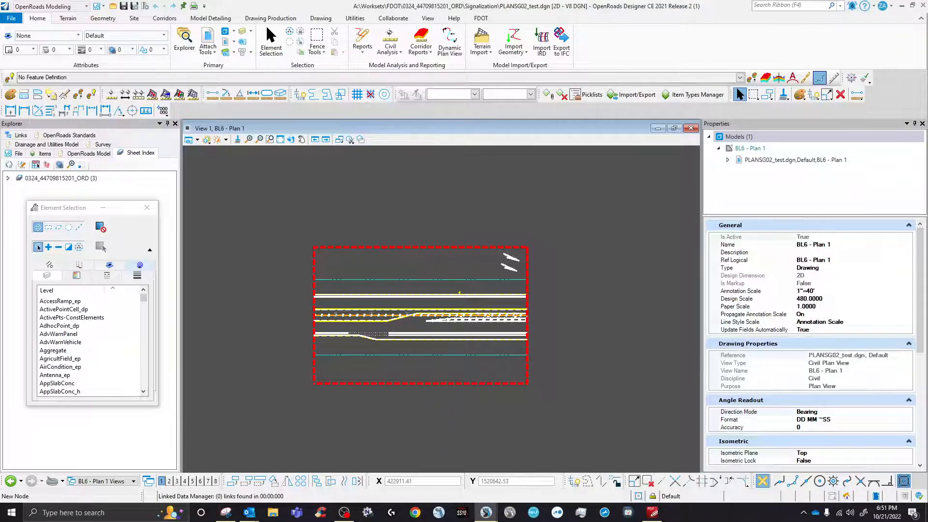
Switch to File Explorer, browse to the Worksets\FDOT folder on the Work (A:) drive, and move the window aside.
click(921, 6)
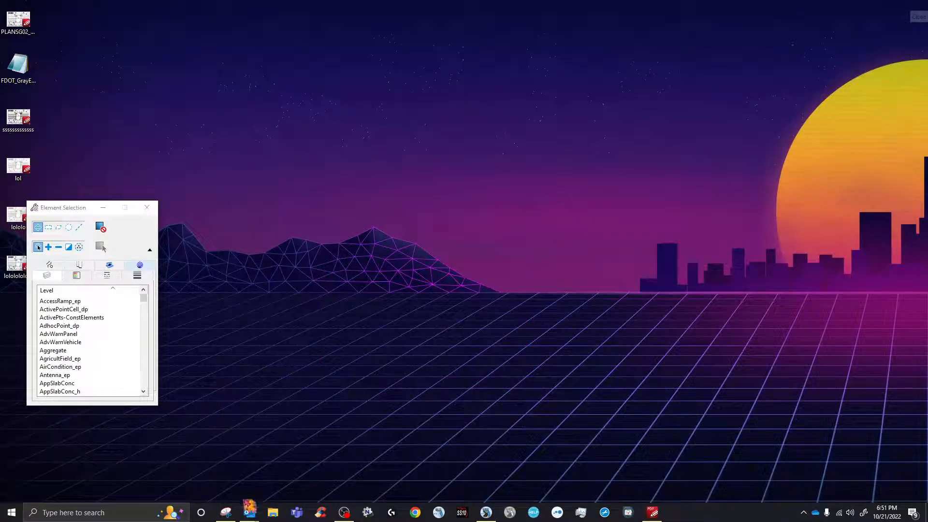
click(272, 512)
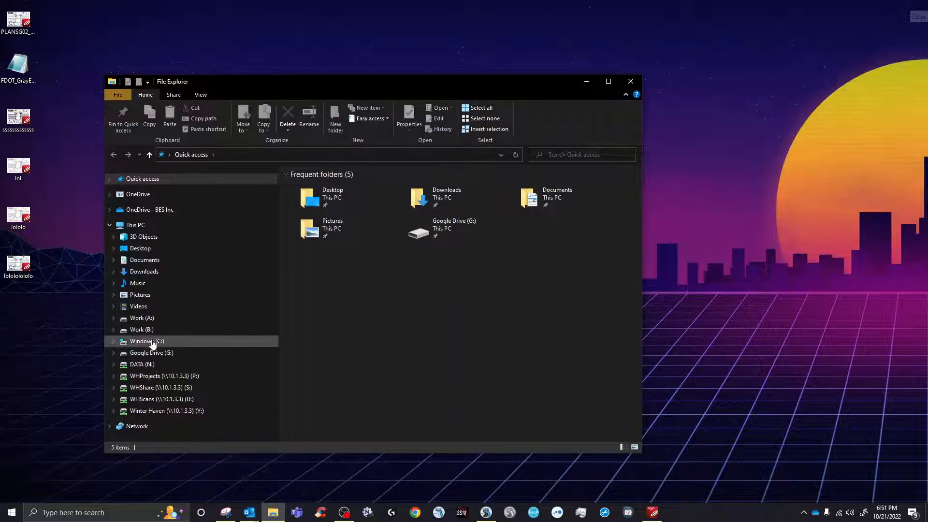
click(155, 319)
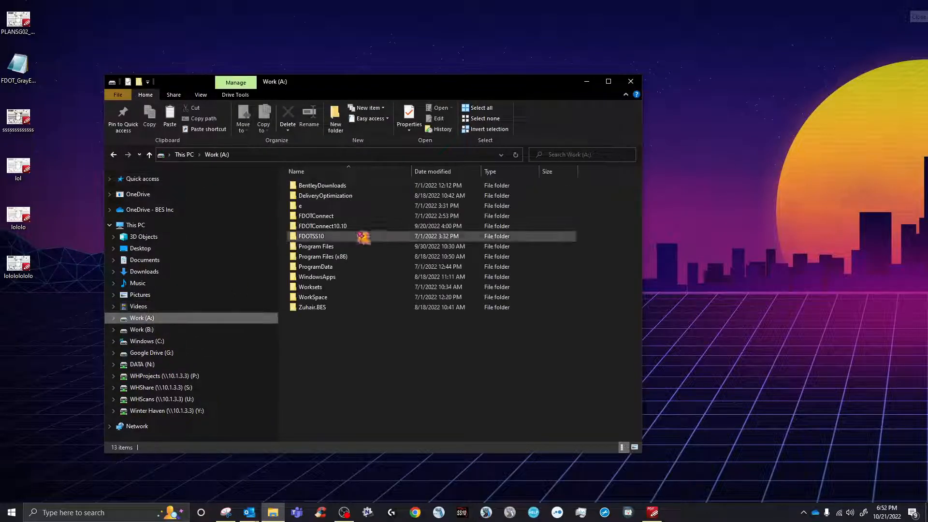
click(356, 289)
double_click(358, 290)
double_click(322, 196)
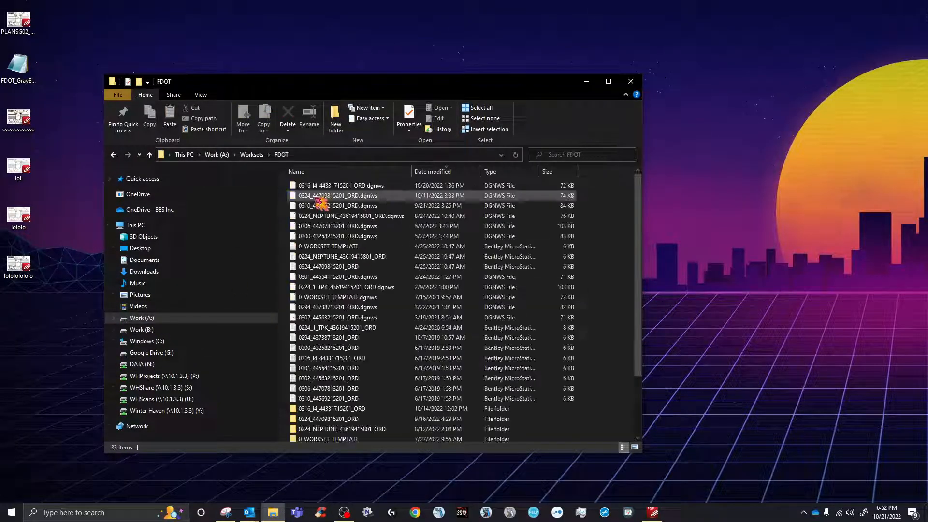
scroll(361, 386, down, 3)
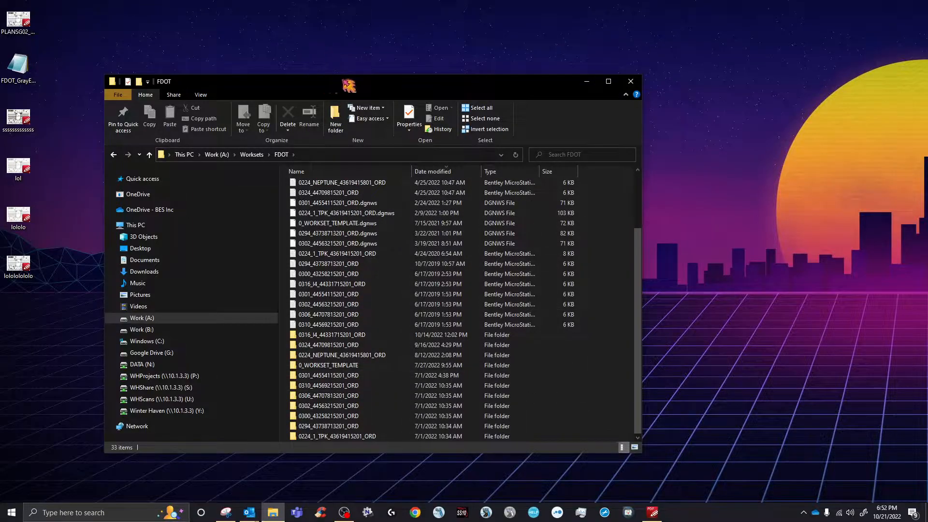
drag(326, 79, 927, 102)
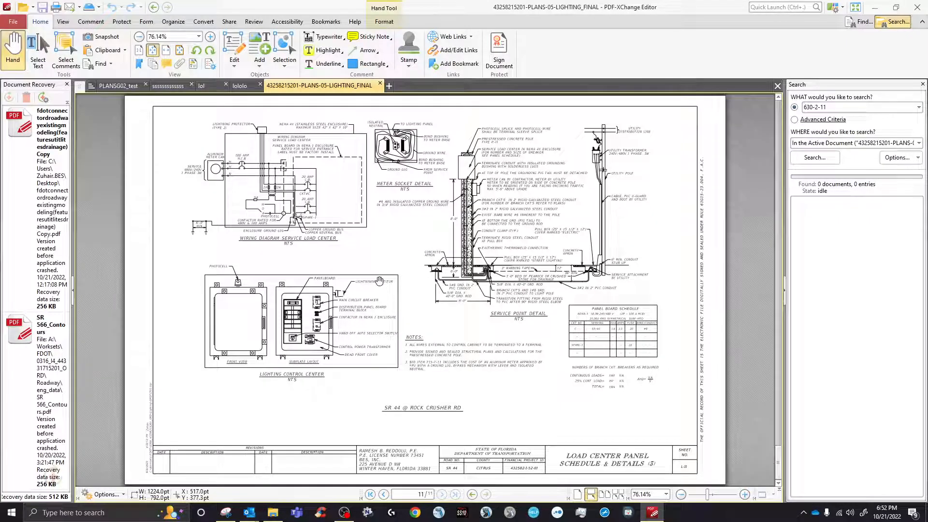
scroll(376, 281, up, 20)
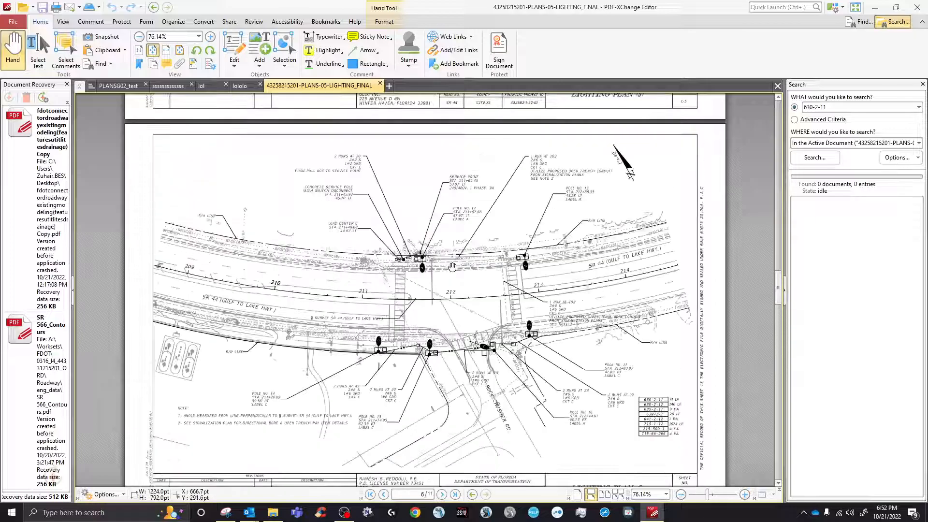
click(210, 37)
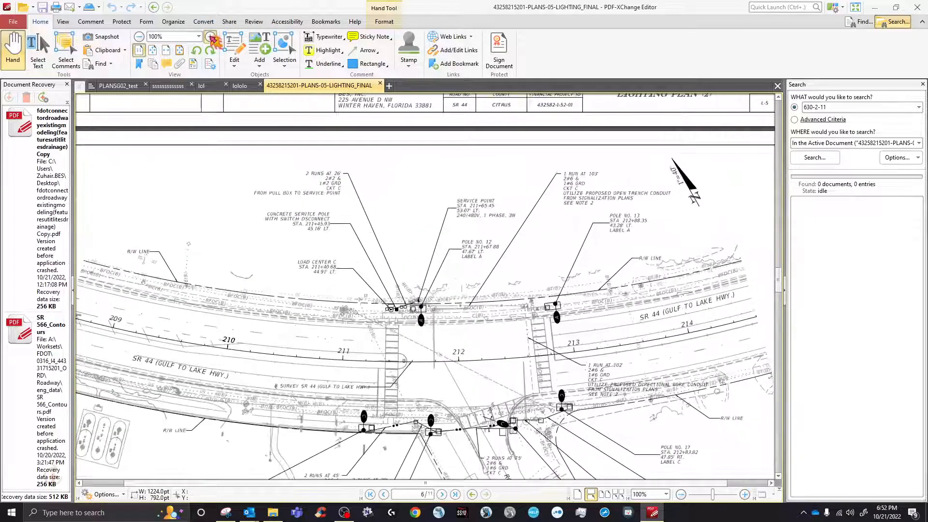
click(210, 37)
click(210, 37)
scroll(280, 260, down, 3)
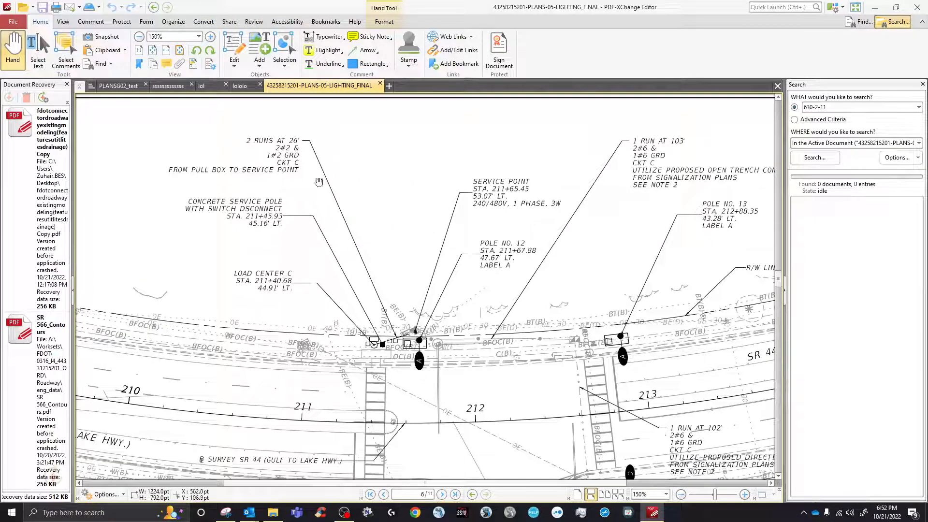
mouse_move(585, 392)
mouse_down()
mouse_move(455, 248)
mouse_move(414, 235)
mouse_move(388, 281)
mouse_up()
drag(520, 308, 618, 215)
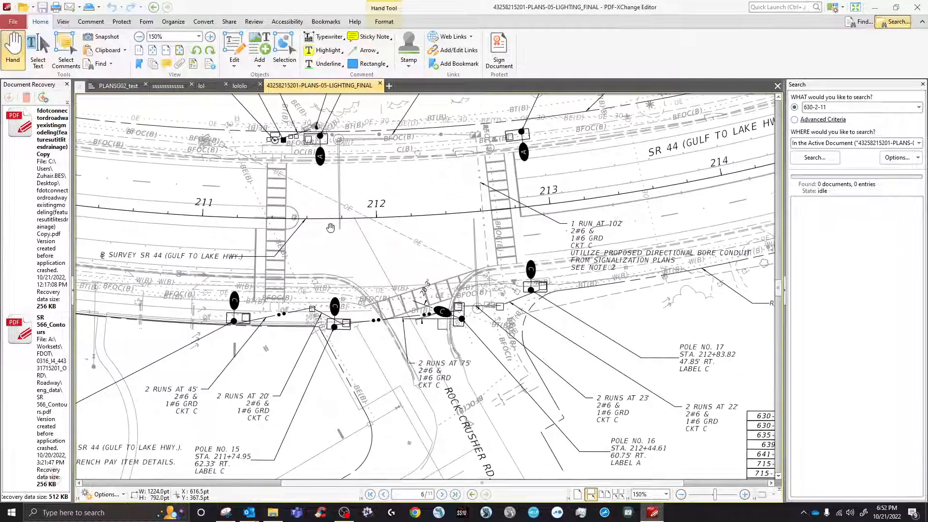
drag(506, 350, 485, 289)
drag(571, 321, 319, 230)
drag(468, 381, 586, 306)
drag(358, 101, 414, 279)
drag(407, 244, 270, 355)
drag(457, 216, 629, 206)
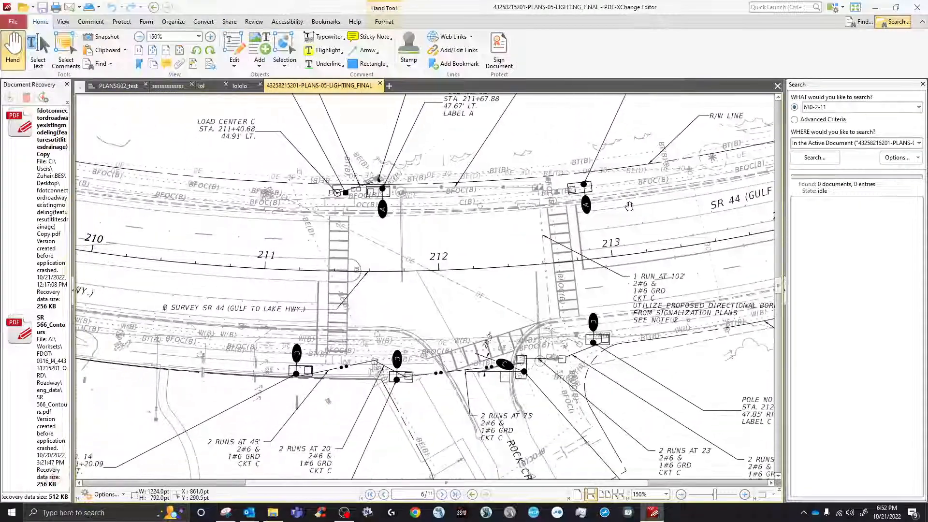
click(152, 50)
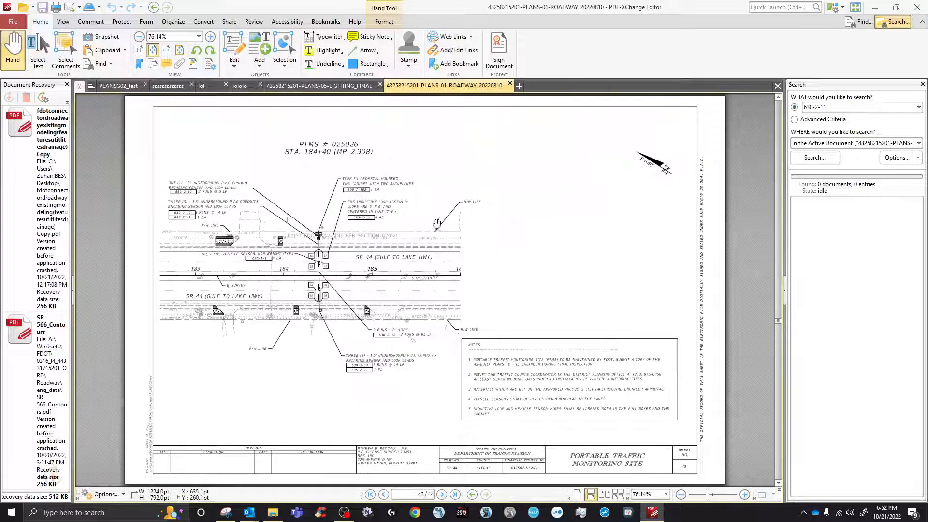
scroll(347, 330, up, 5)
scroll(347, 330, down, 3)
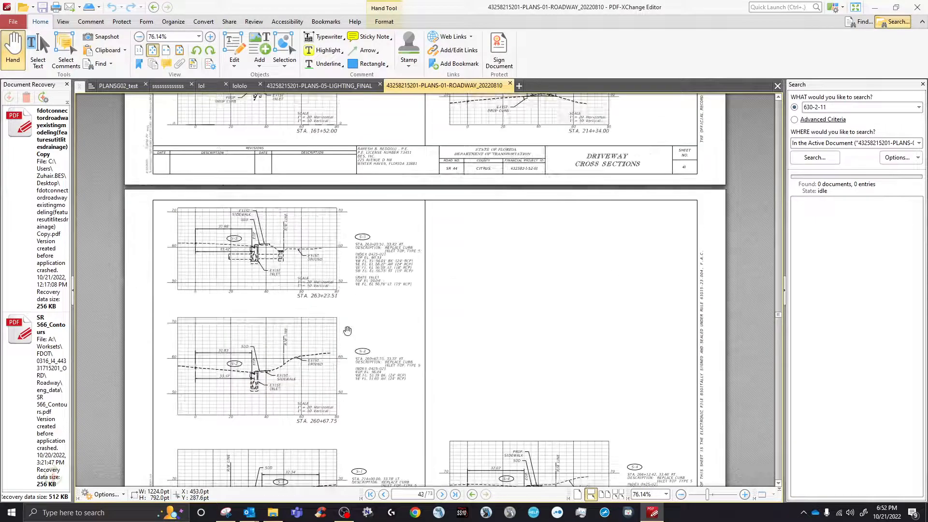
scroll(776, 286, down, 1)
drag(775, 286, 776, 244)
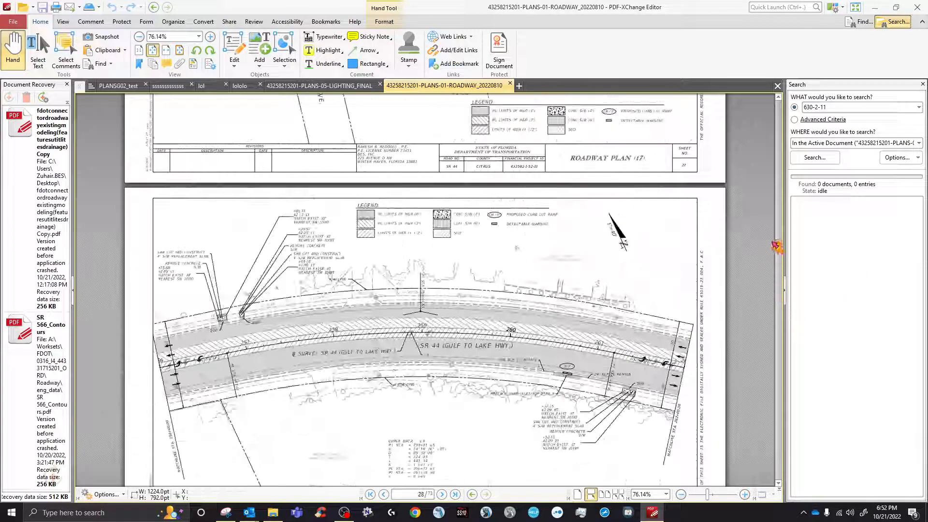
scroll(435, 295, down, 2)
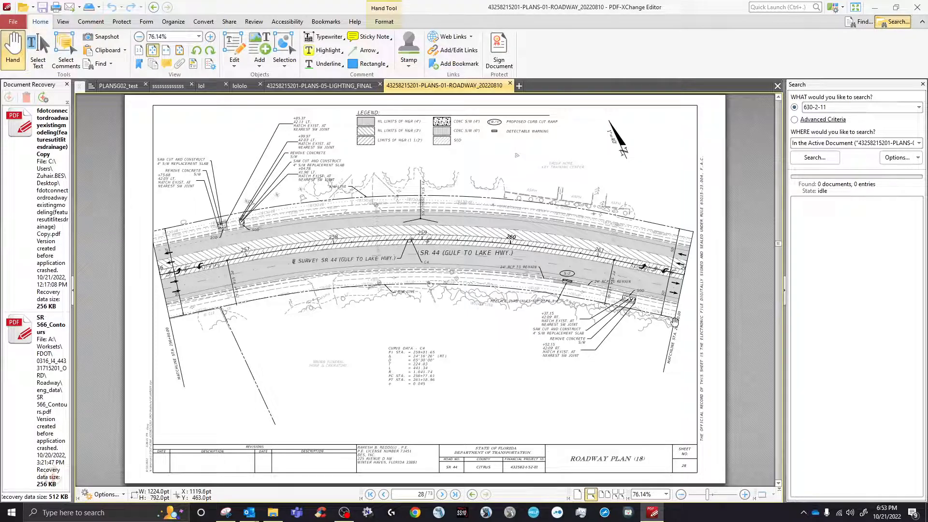
scroll(650, 227, up, 10)
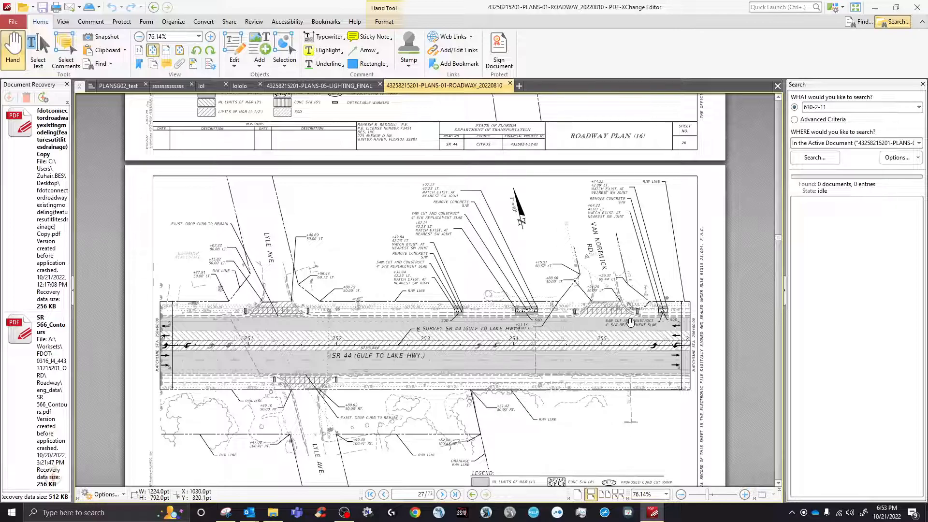
scroll(608, 382, down, 5)
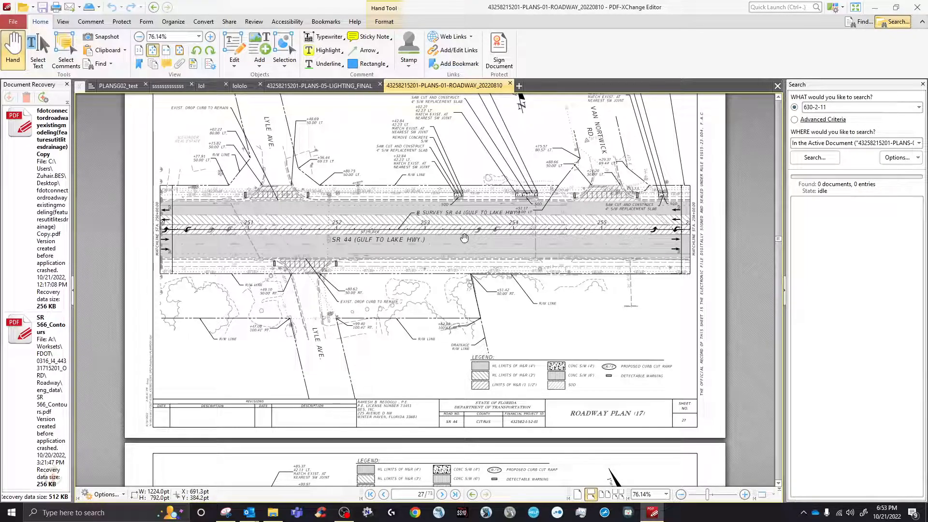
Close the PDF editor with all its open documents and refresh the Windows desktop.
click(917, 7)
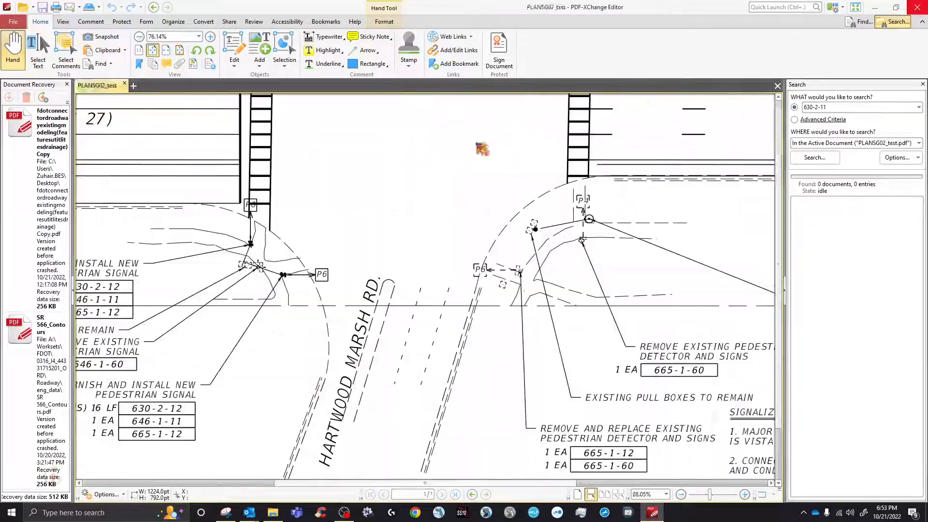
right_click(186, 120)
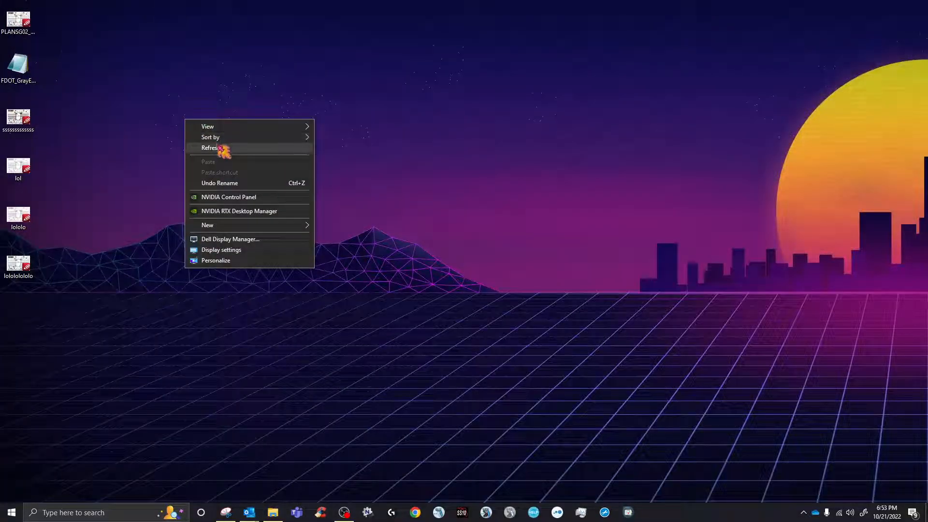
click(219, 147)
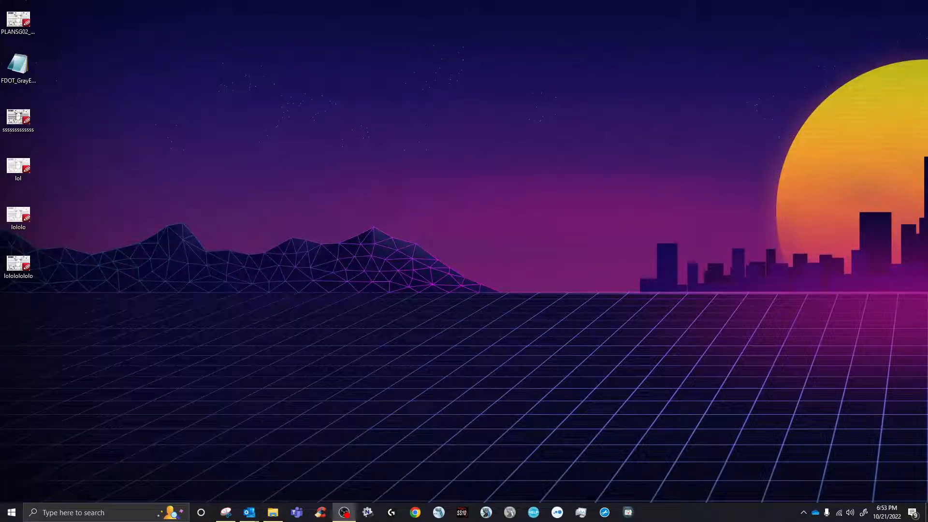